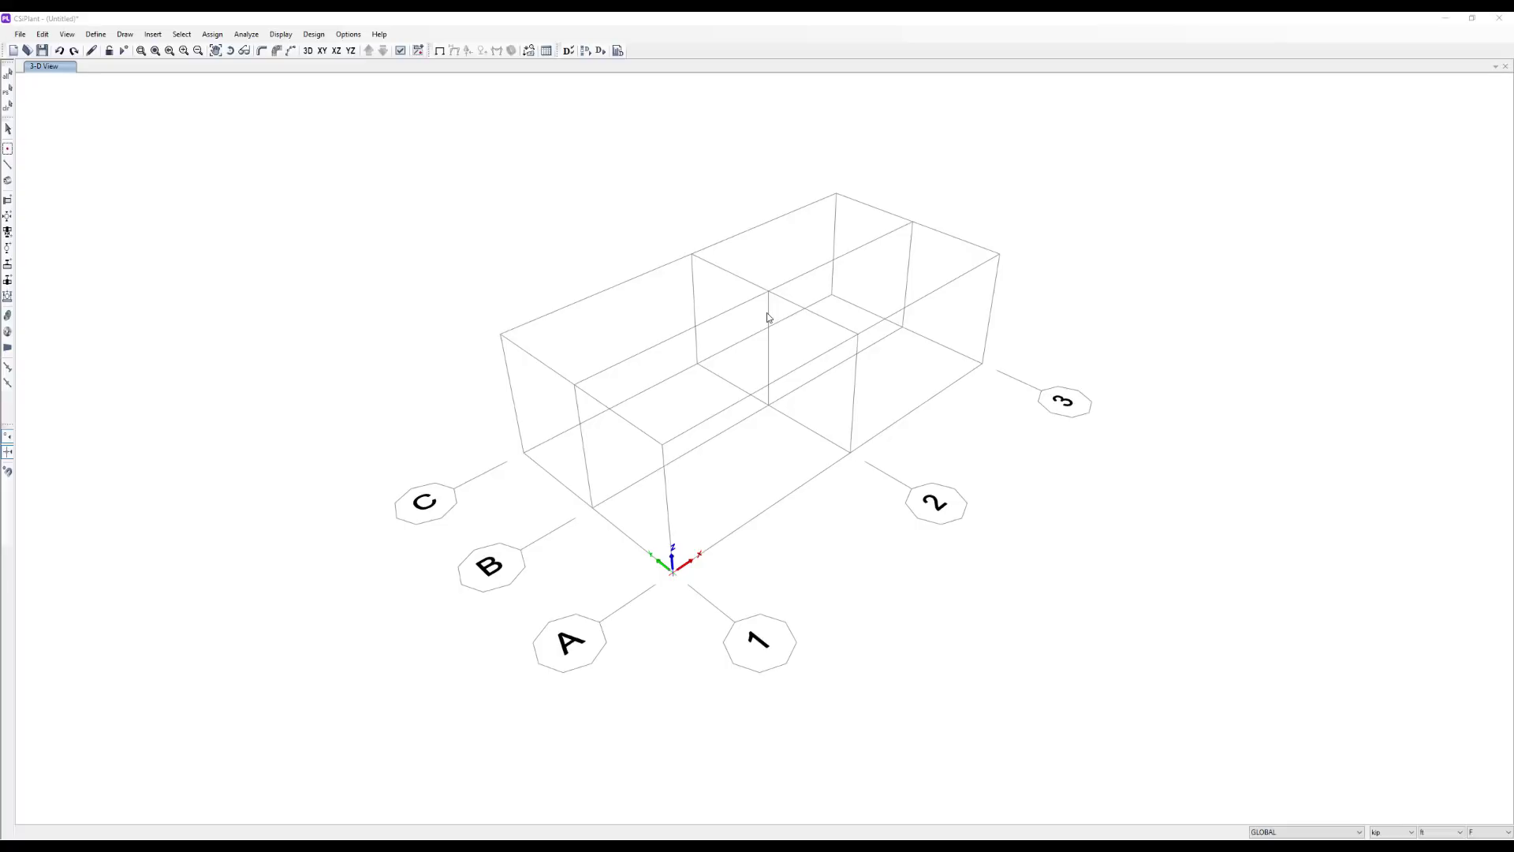
- Draw connected pipe segments at base level from grid point A-1 through A-2 to B-2, auto-creating the branch with default labeling
click(7, 180)
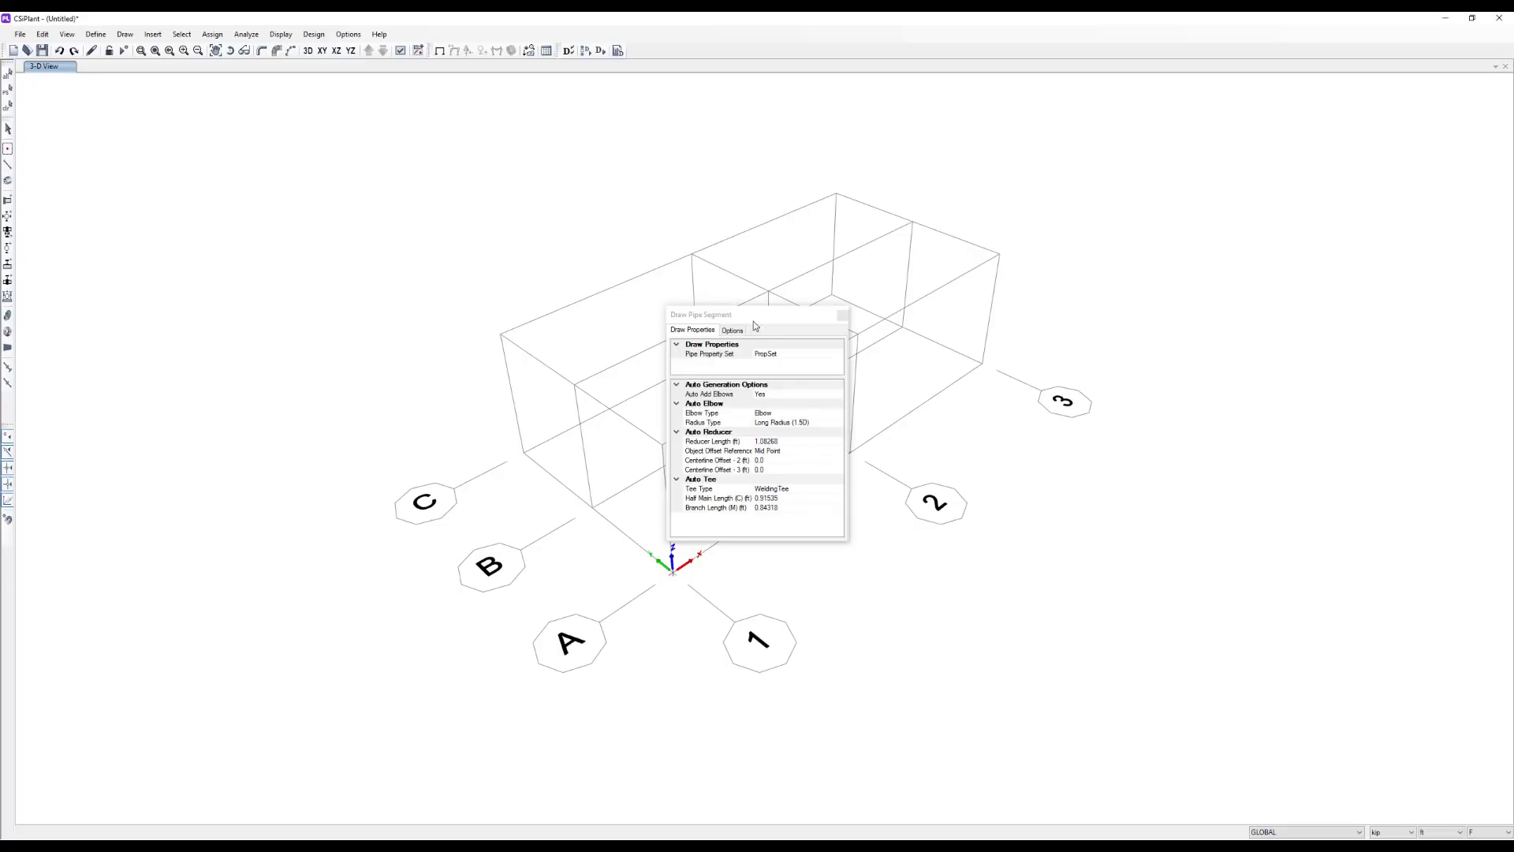
drag(735, 325, 1090, 407)
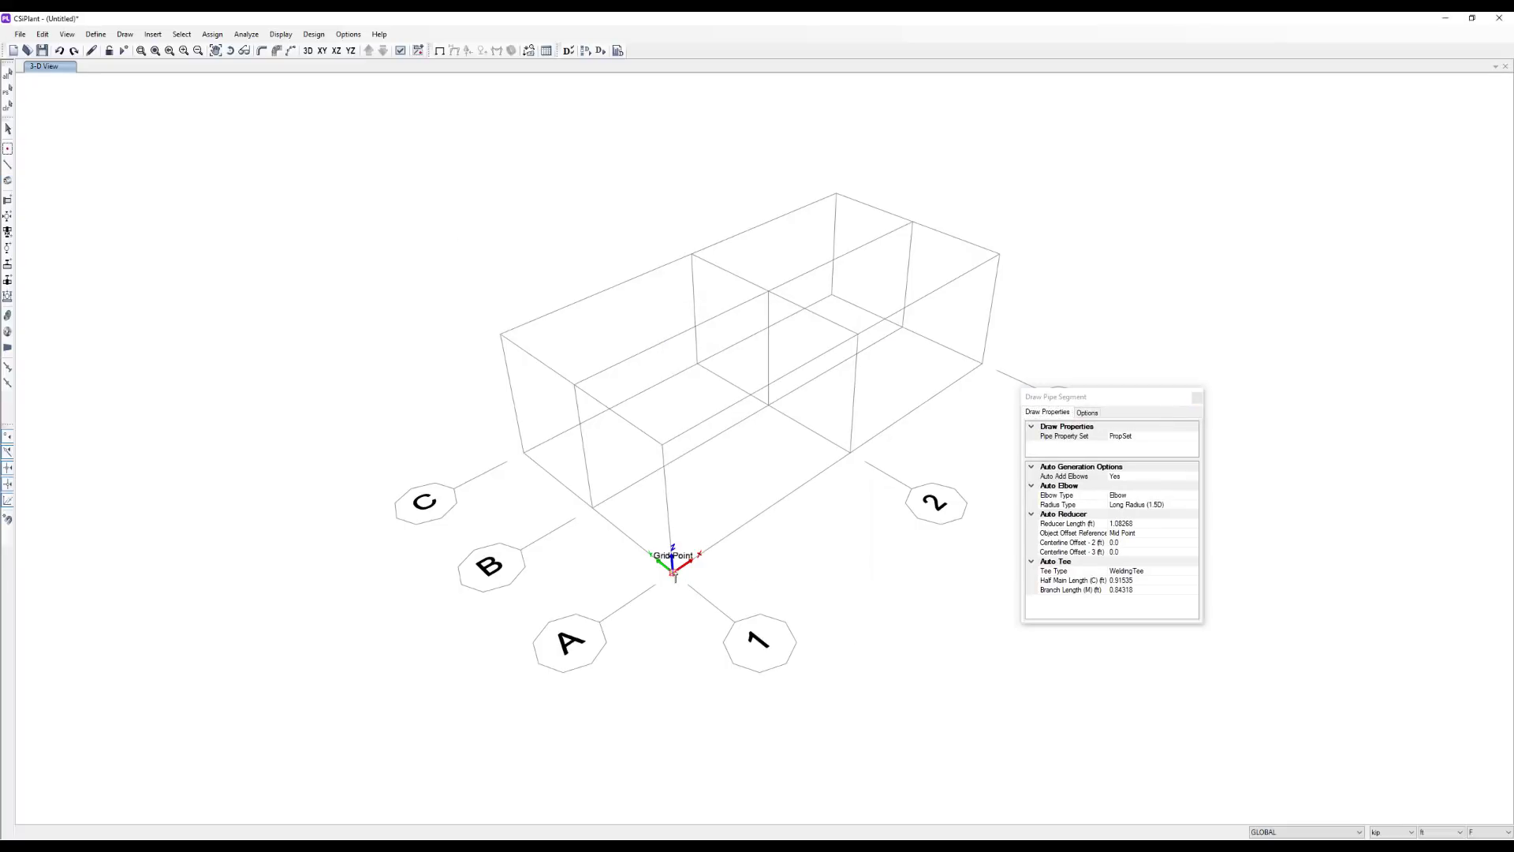
click(674, 574)
click(850, 452)
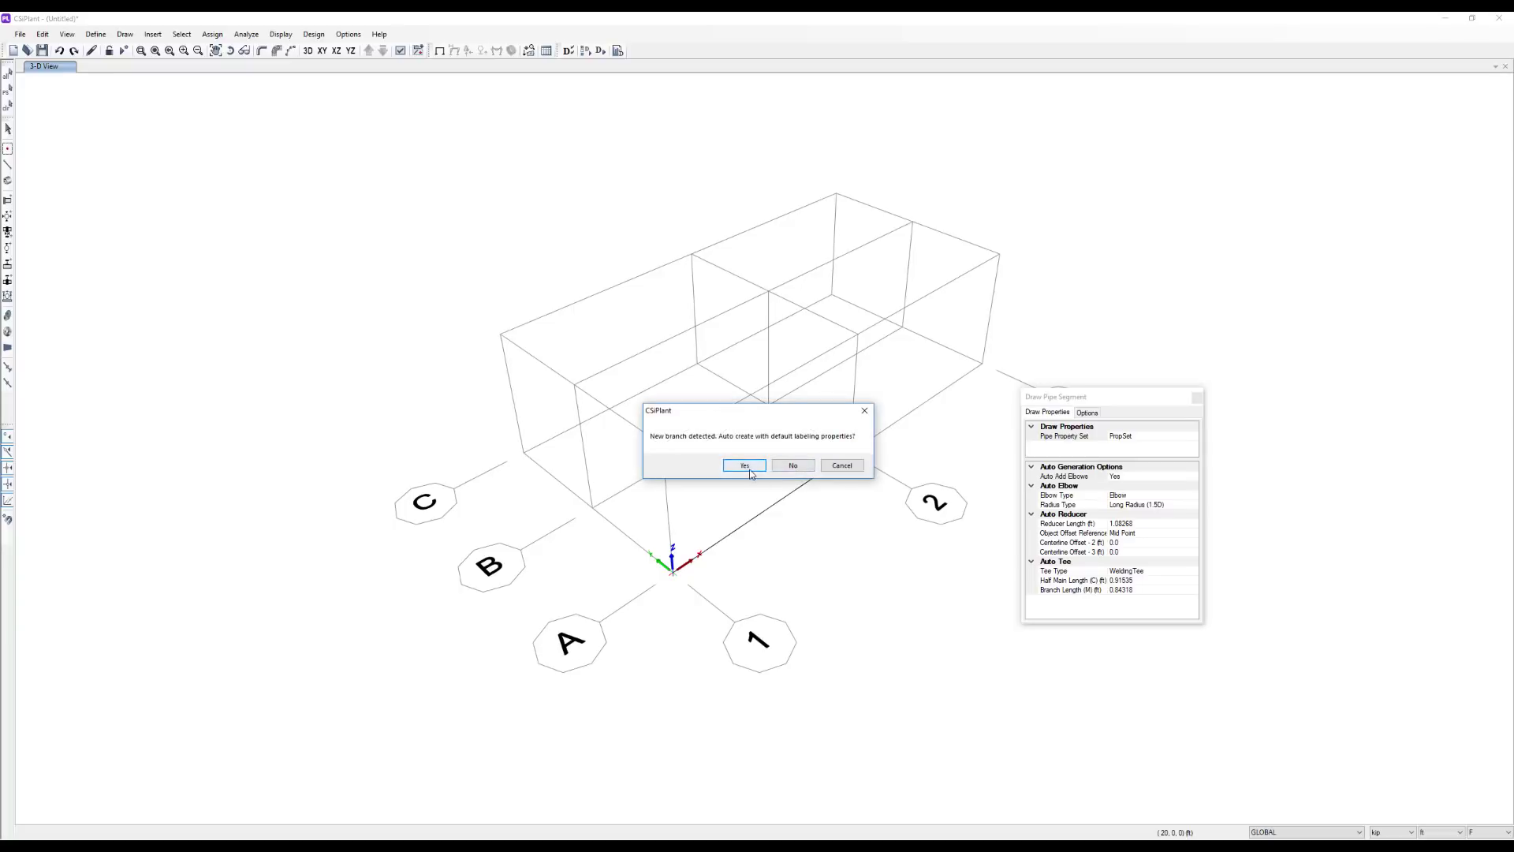
click(750, 471)
middle_drag(820, 435, 761, 456)
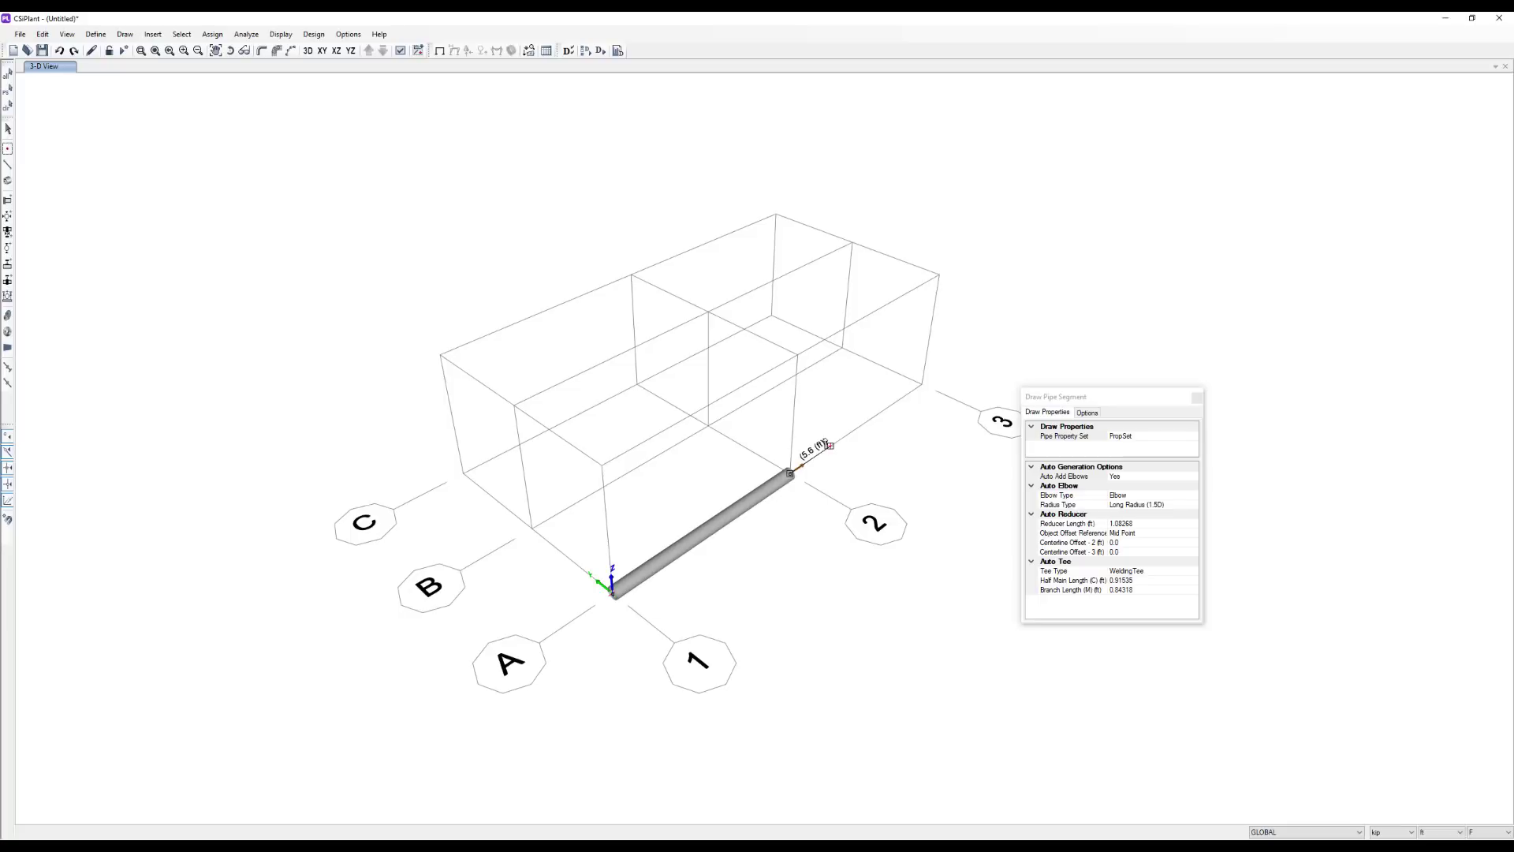
click(709, 428)
- Set the auto elbow radius type to Nominal 3D and draw a pipe about 10 ft long from B-2 along grid line B toward grid 3
scroll(709, 432, up, 4)
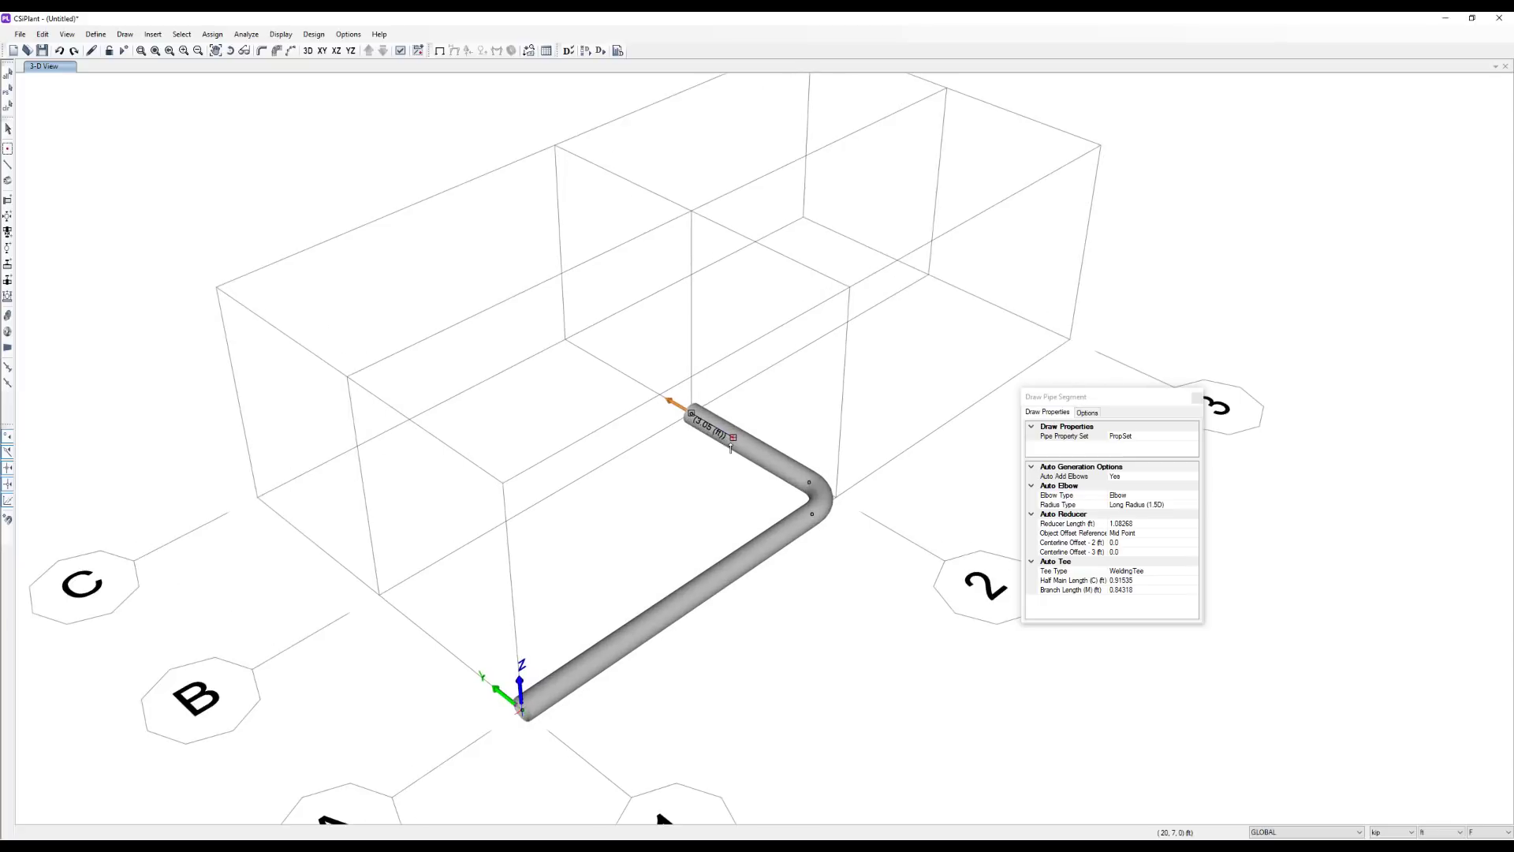
scroll(731, 447, up, 3)
middle_drag(875, 432, 811, 376)
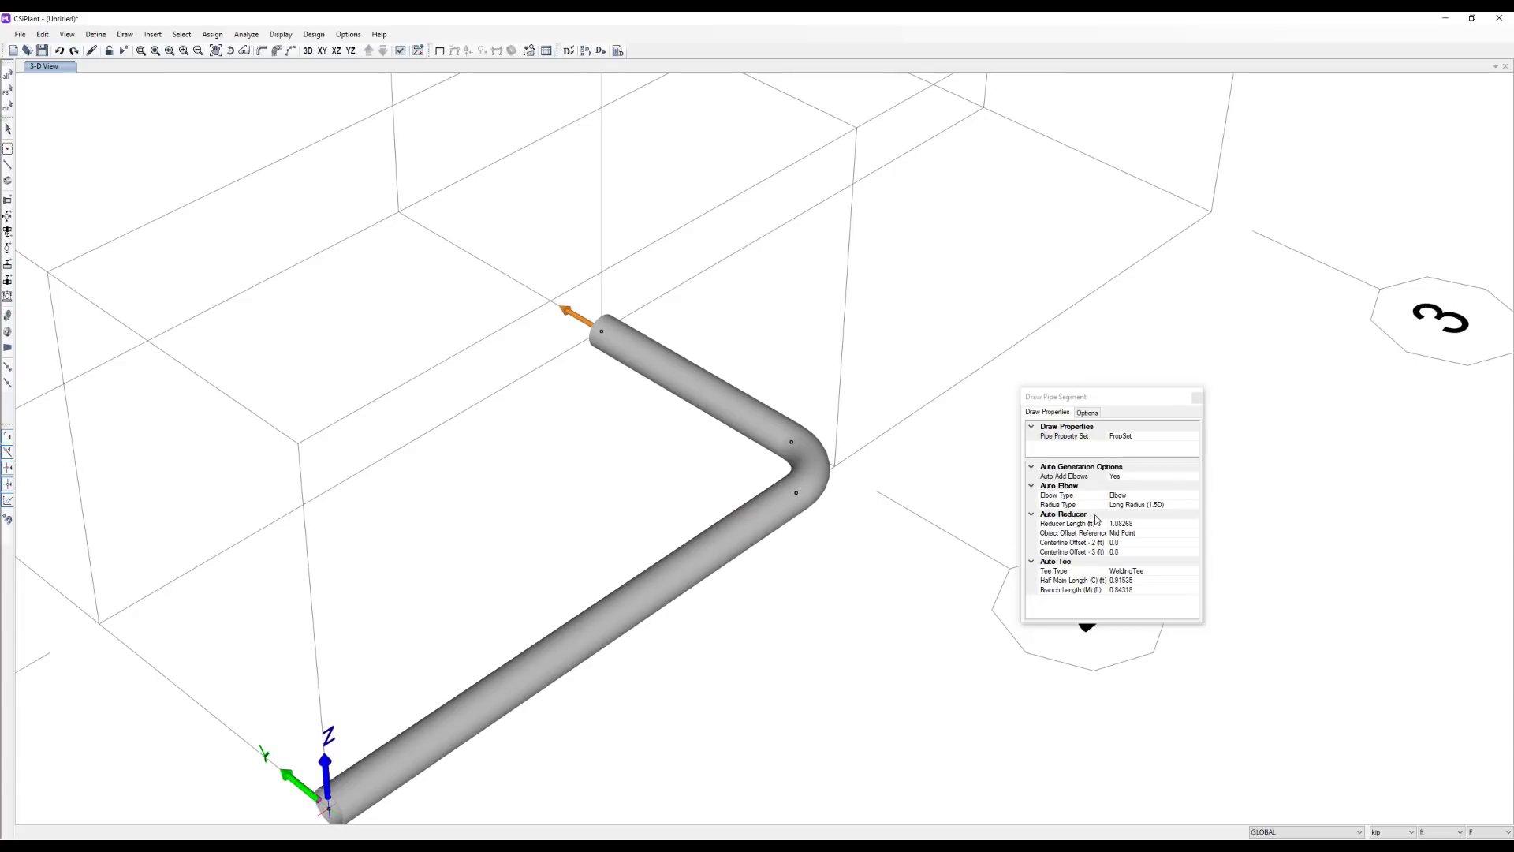
click(1191, 505)
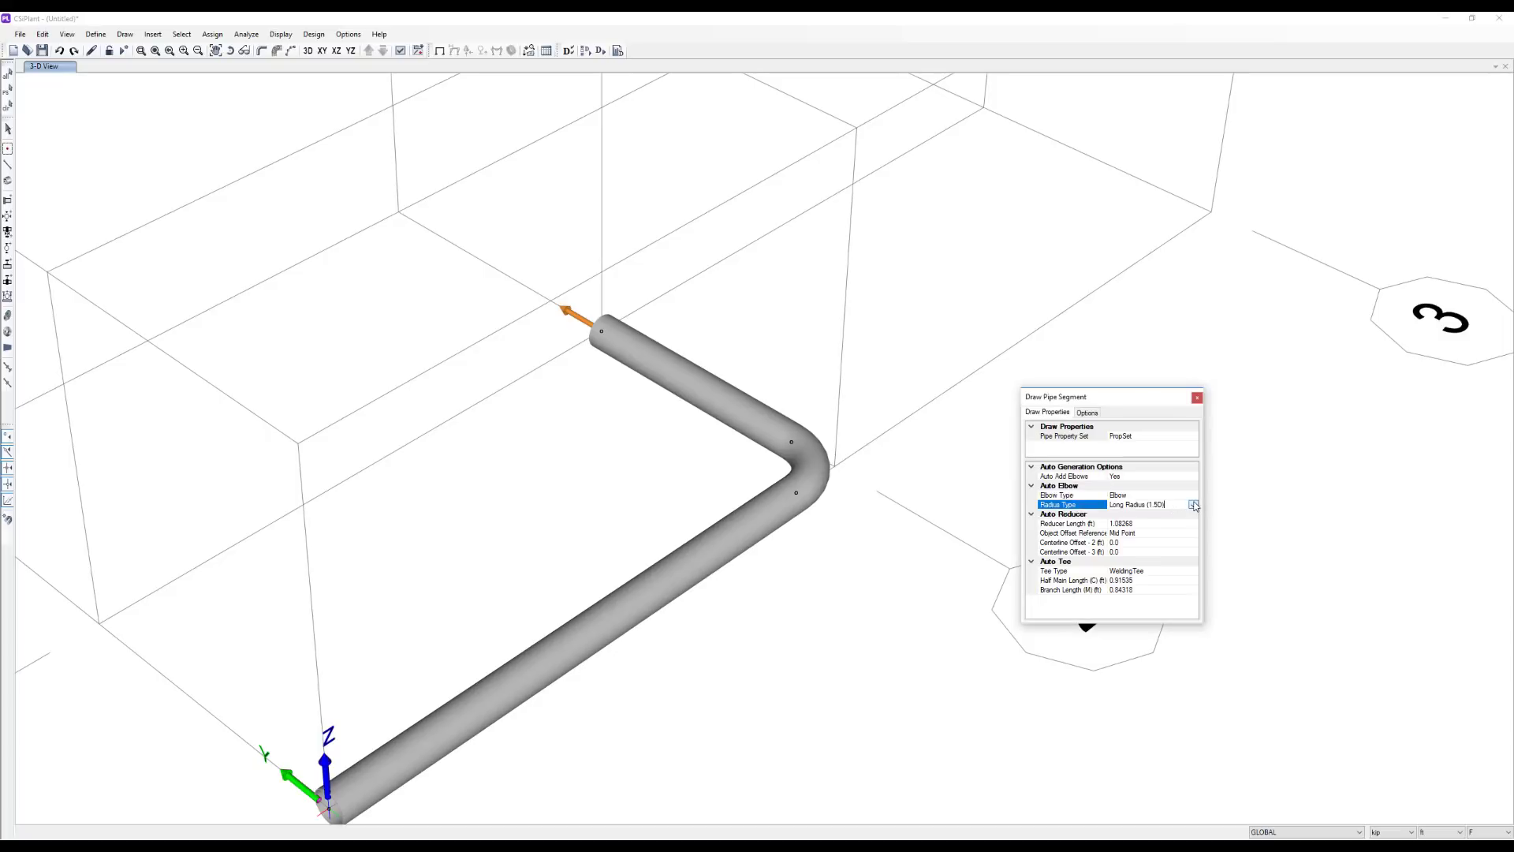
click(1193, 504)
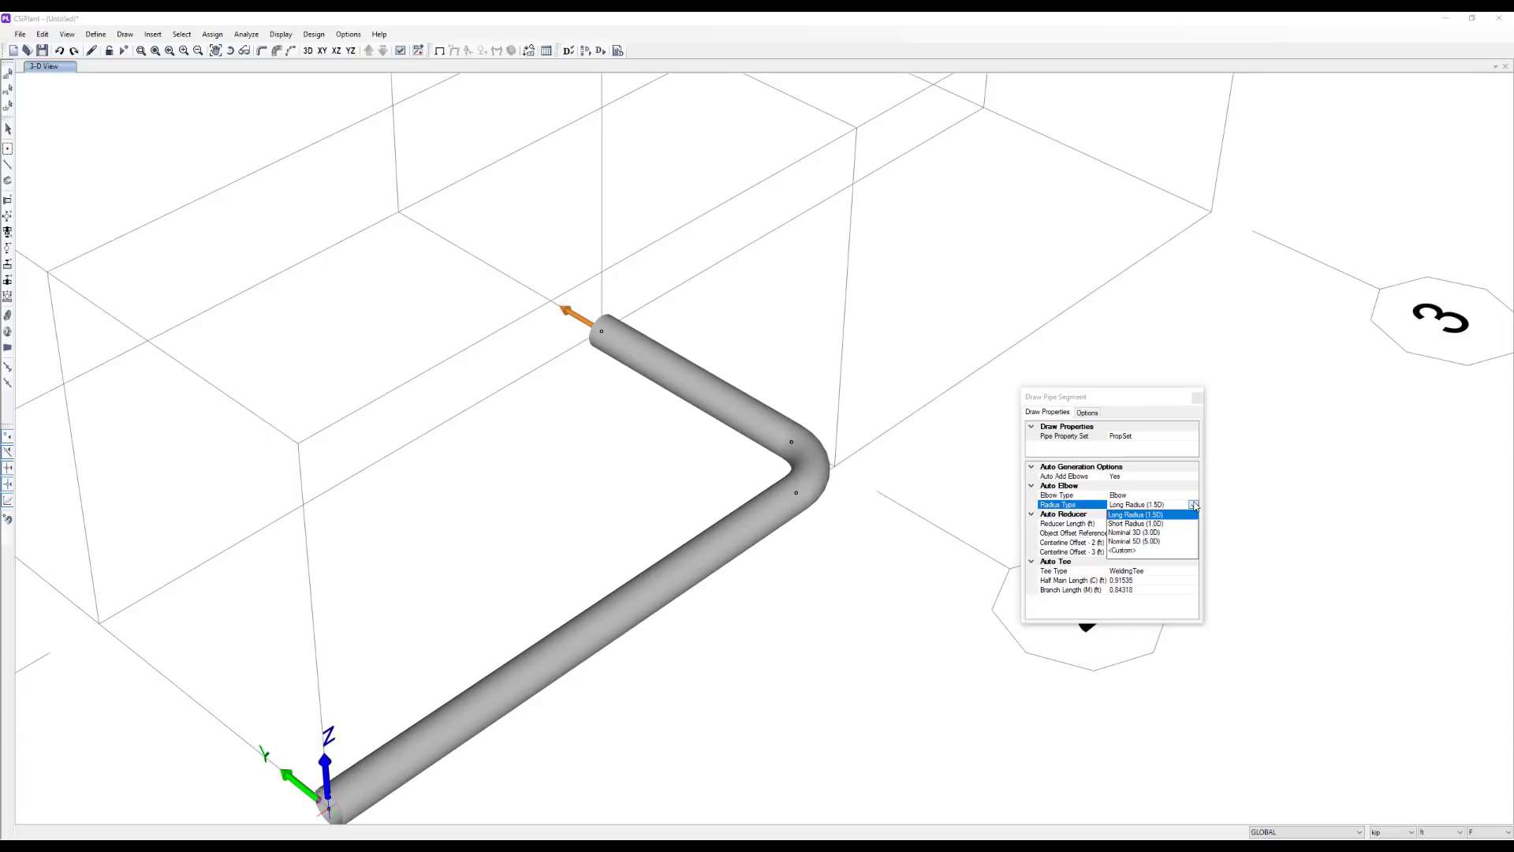
click(1129, 534)
middle_drag(782, 290, 744, 371)
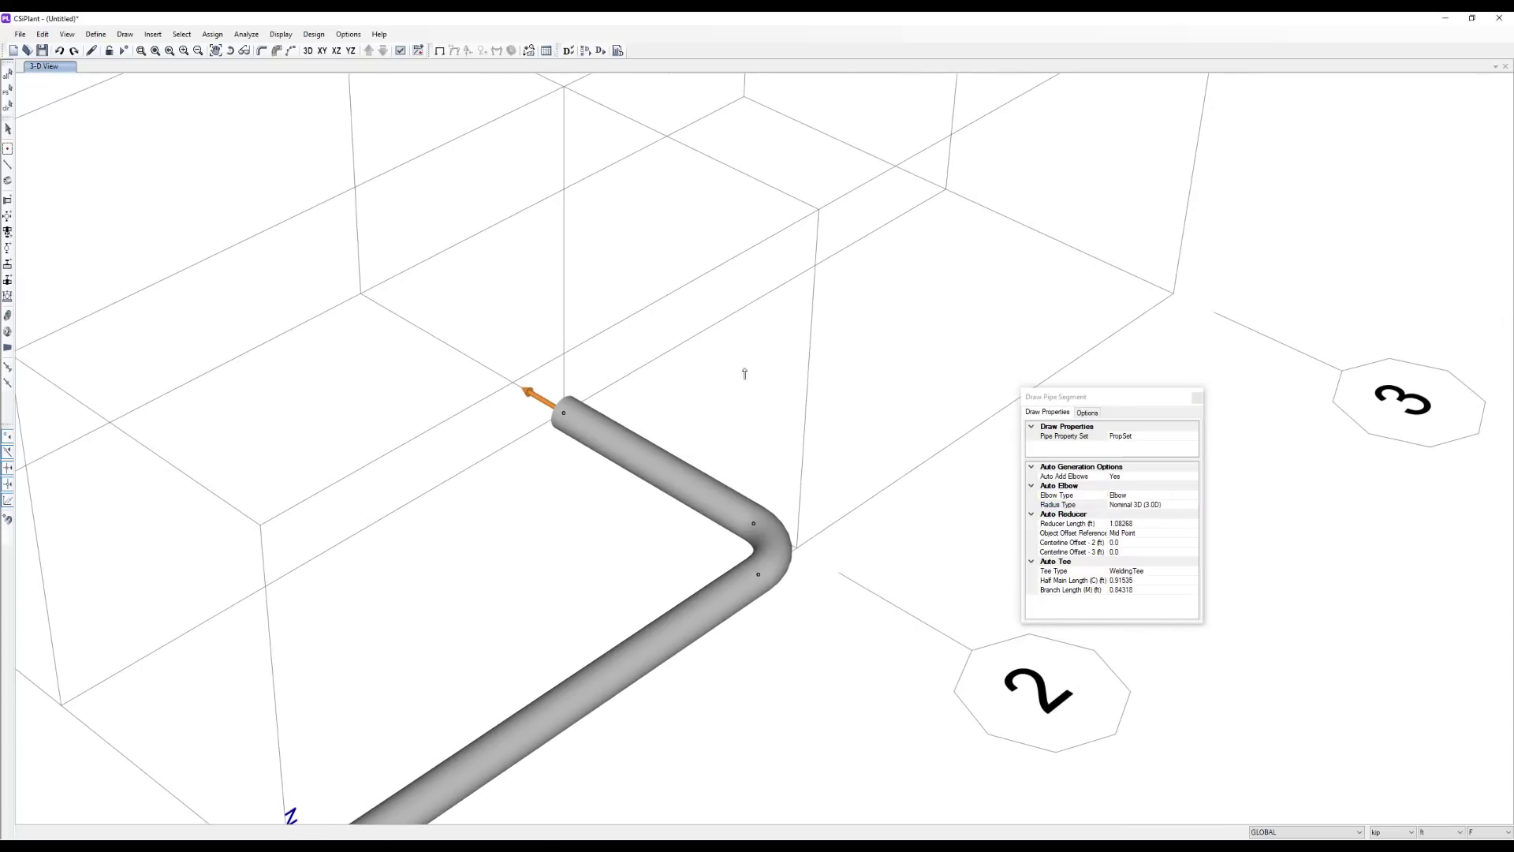
click(563, 412)
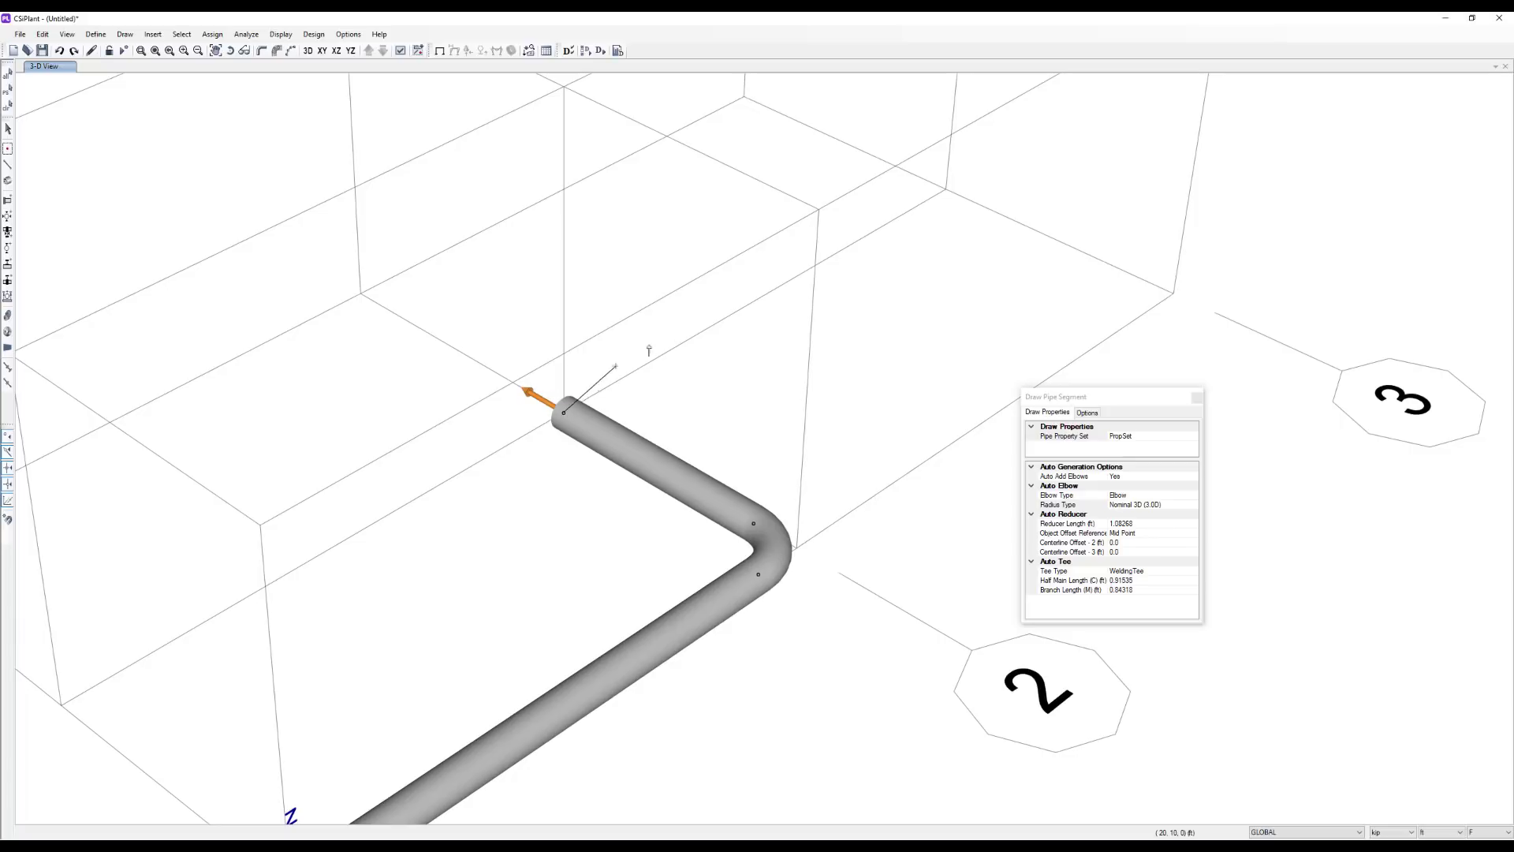
click(768, 294)
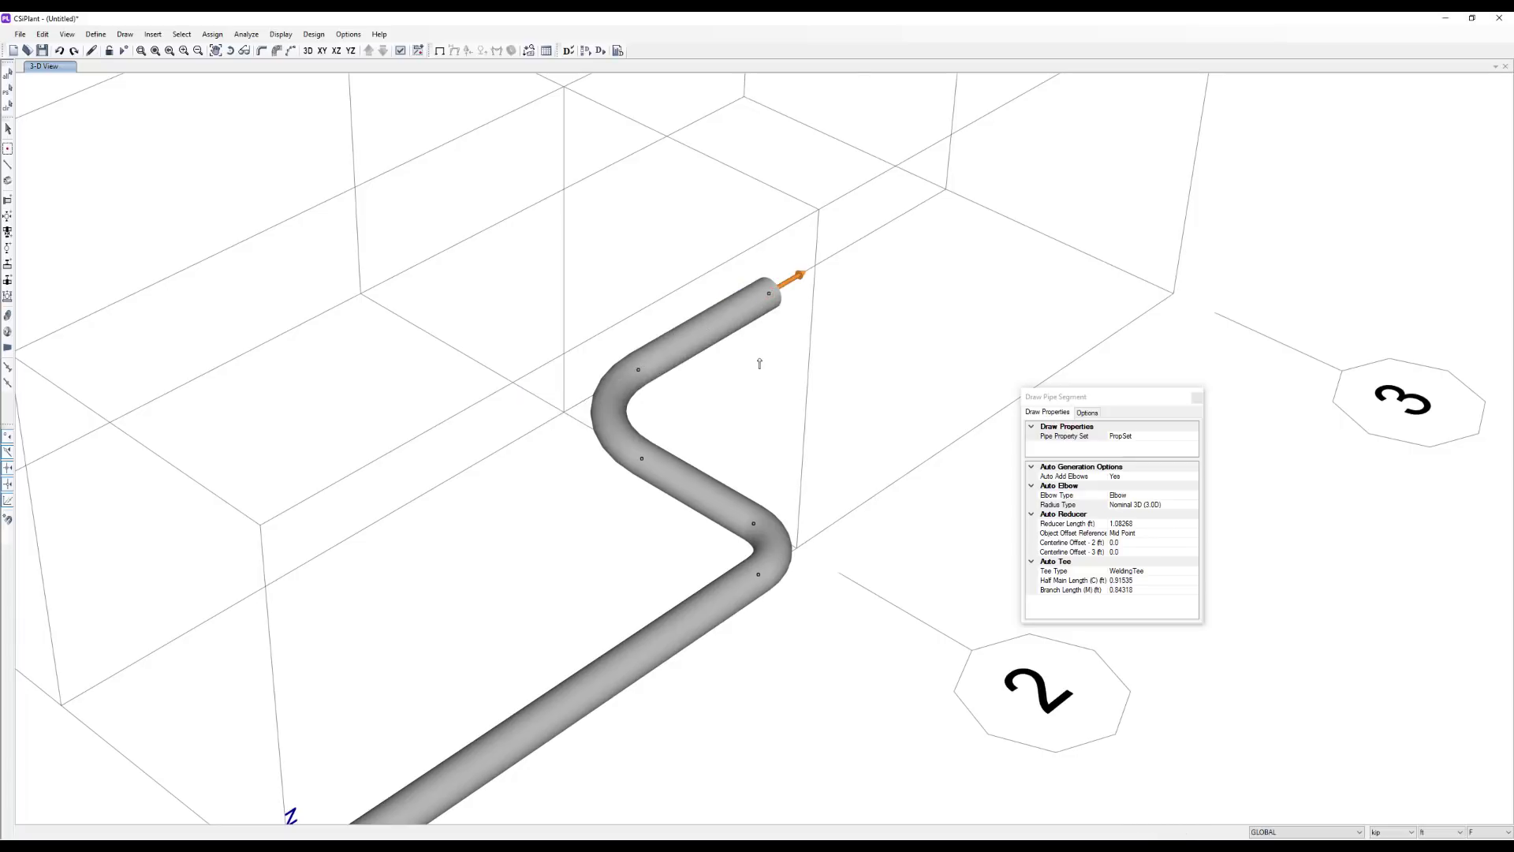
- Set the auto elbow radius type to Nominal 5D for the next pipe segments
shift+middle_drag(757, 358, 716, 448)
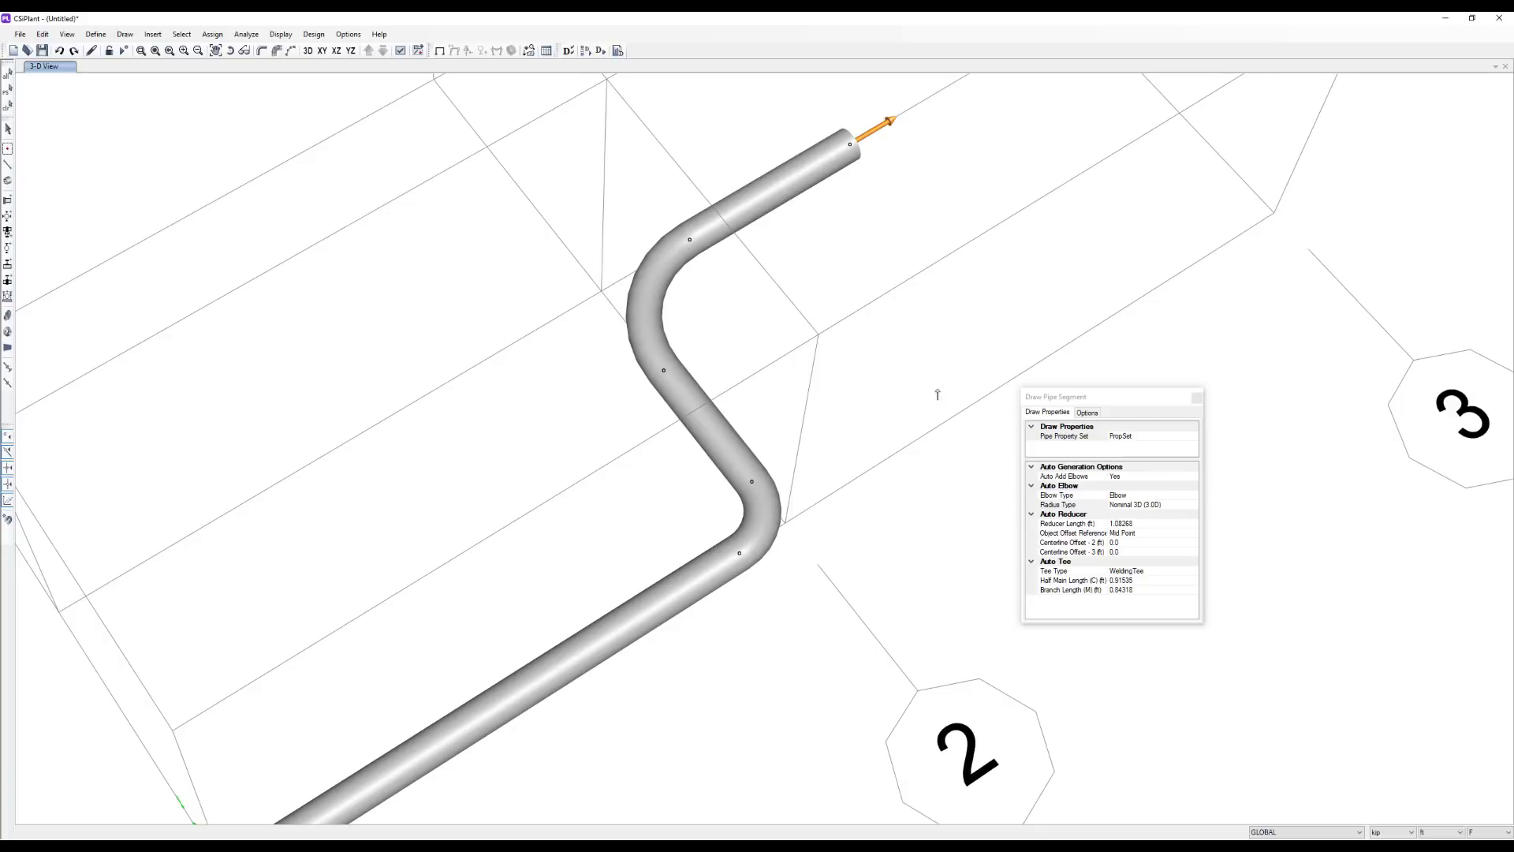
click(1186, 505)
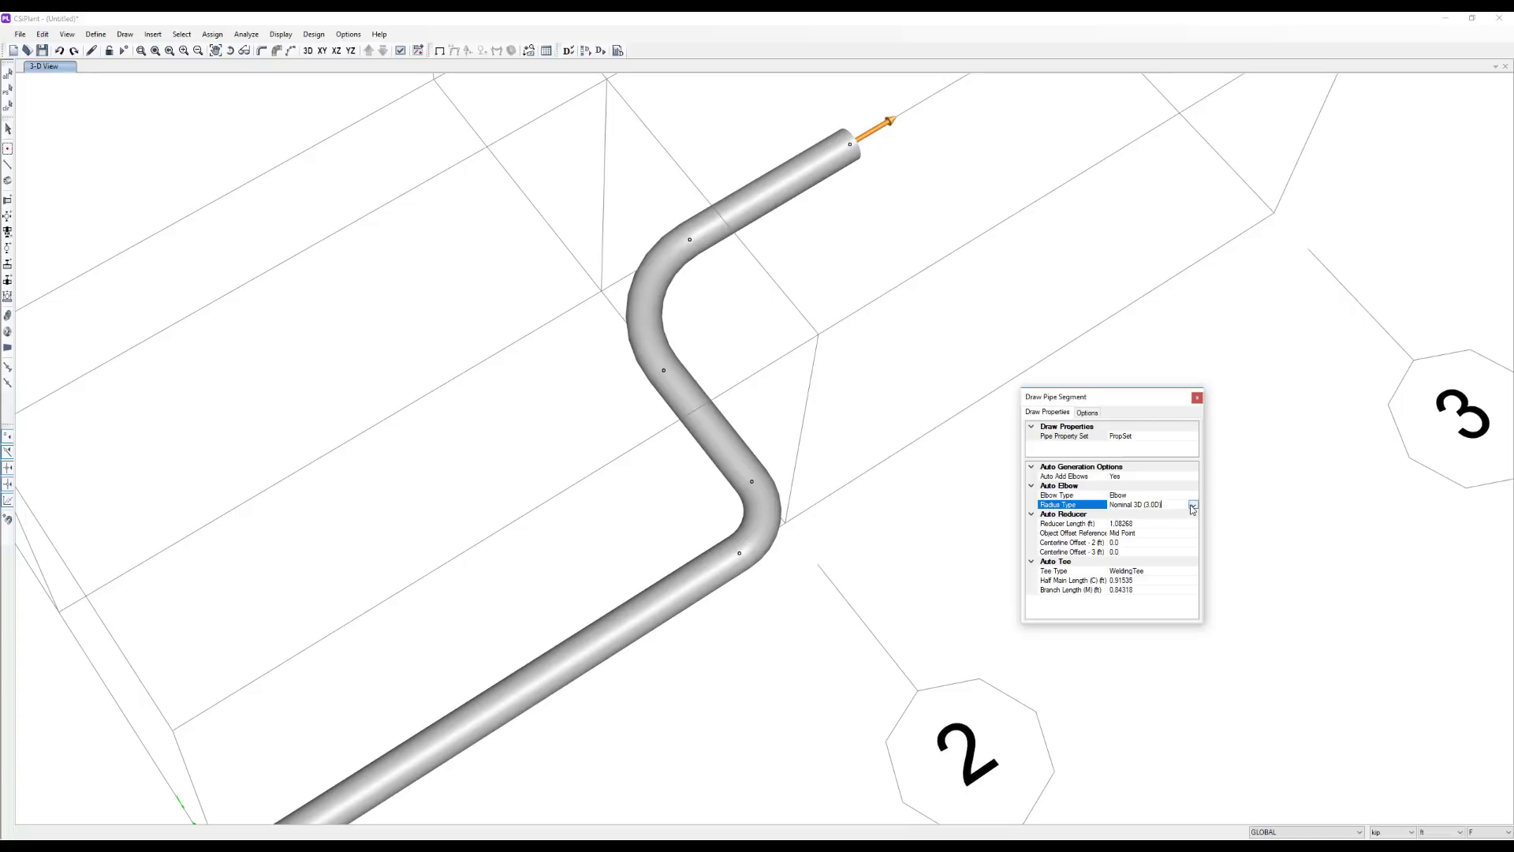
click(1192, 505)
click(1134, 541)
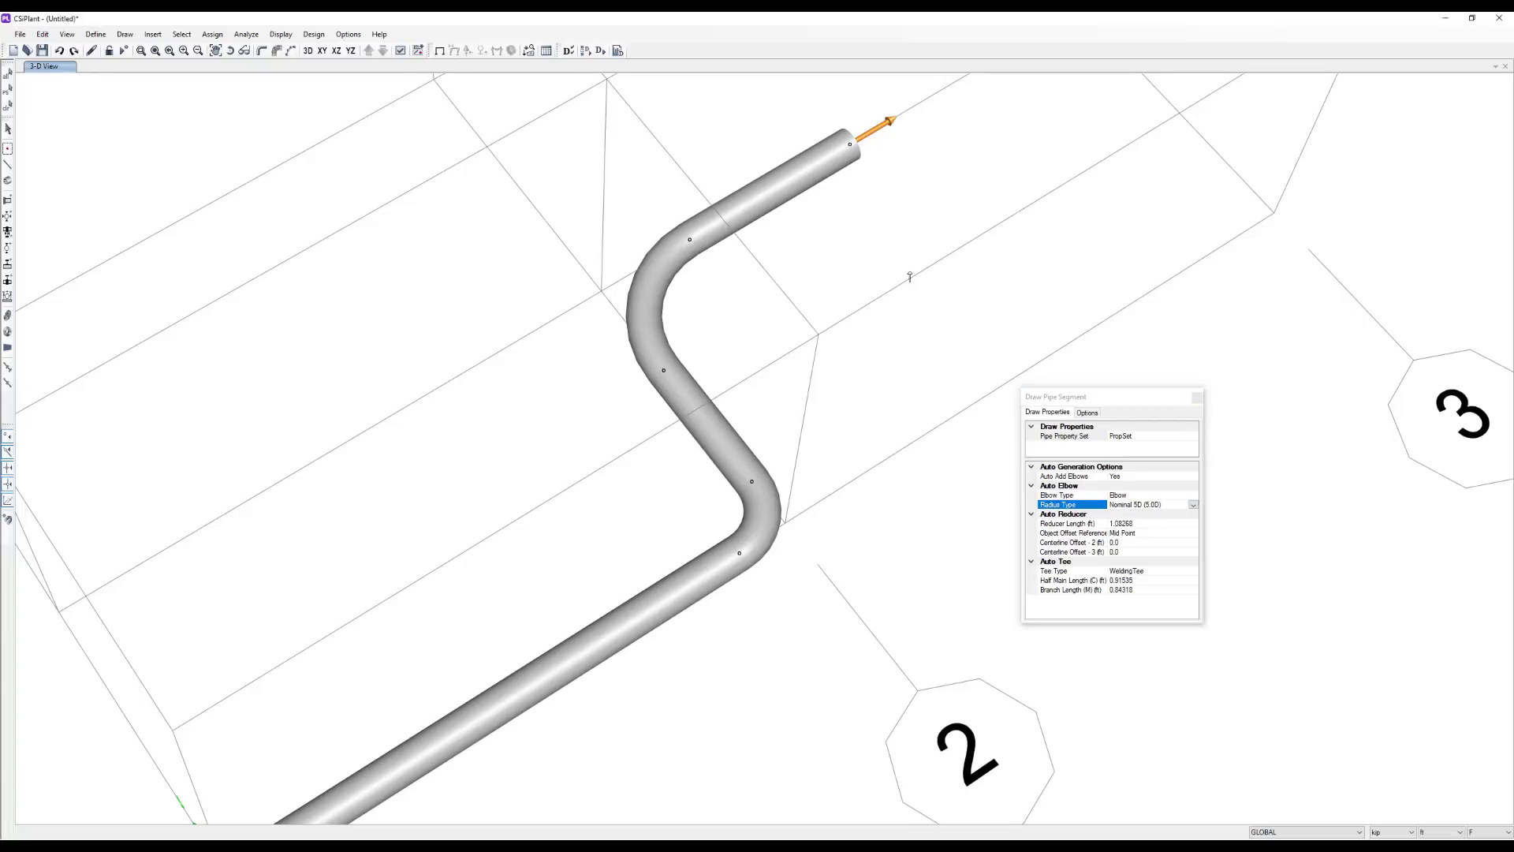
- Try to draw a short pipe segment turning off the free end of the pipe on grid line B
middle_drag(878, 290, 798, 354)
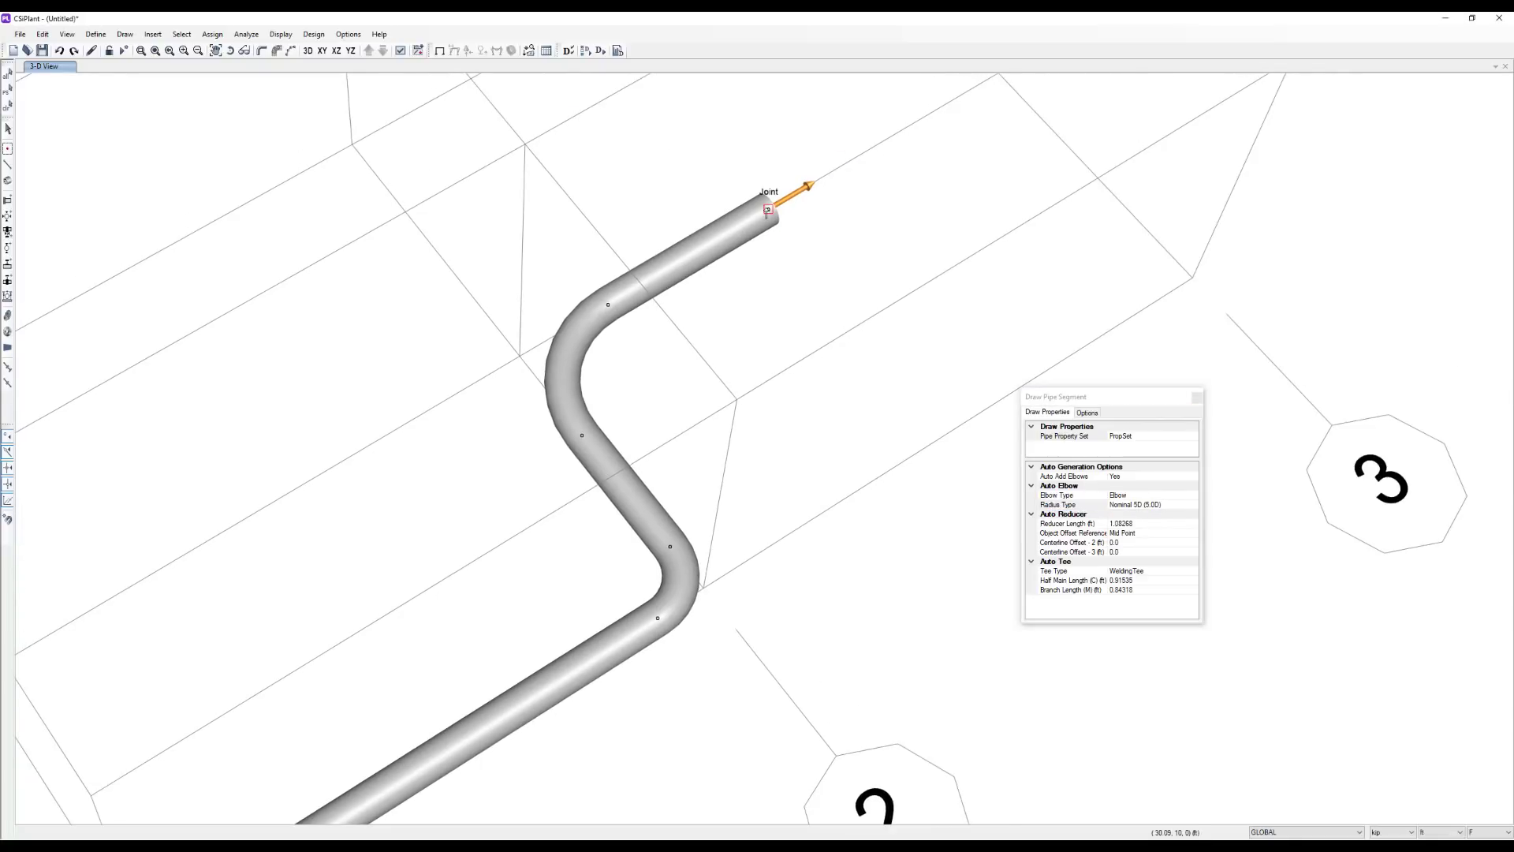
click(767, 211)
click(802, 248)
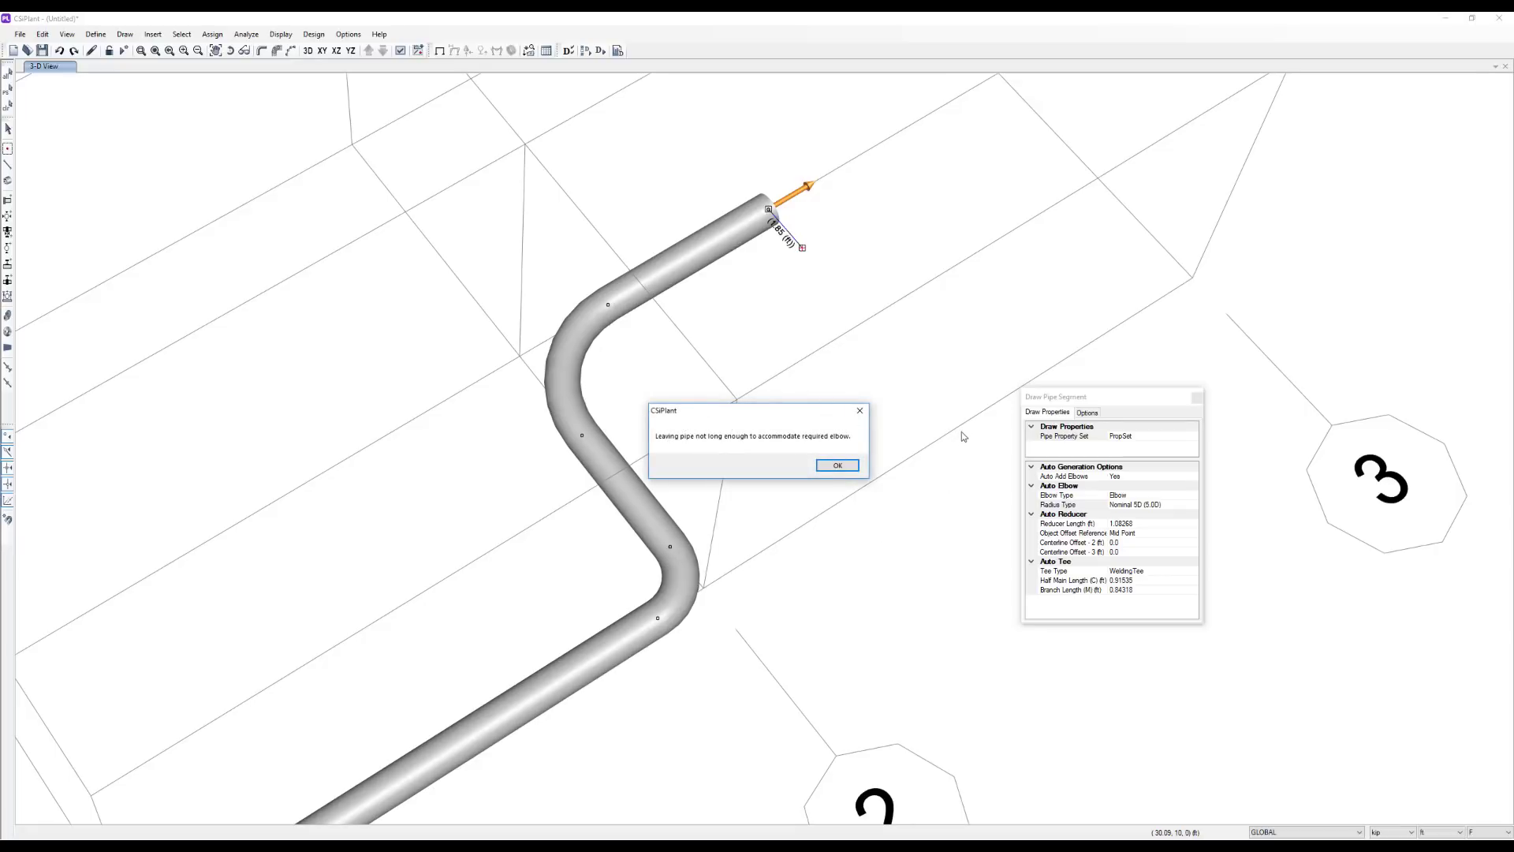
click(858, 468)
- Draw a straight pipe run along grid line C from C-1 through C-2 to C-3, auto-creating its branch with default labeling
shift+middle_drag(786, 274, 785, 243)
shift+middle_drag(783, 385, 784, 305)
scroll(776, 308, down, 3)
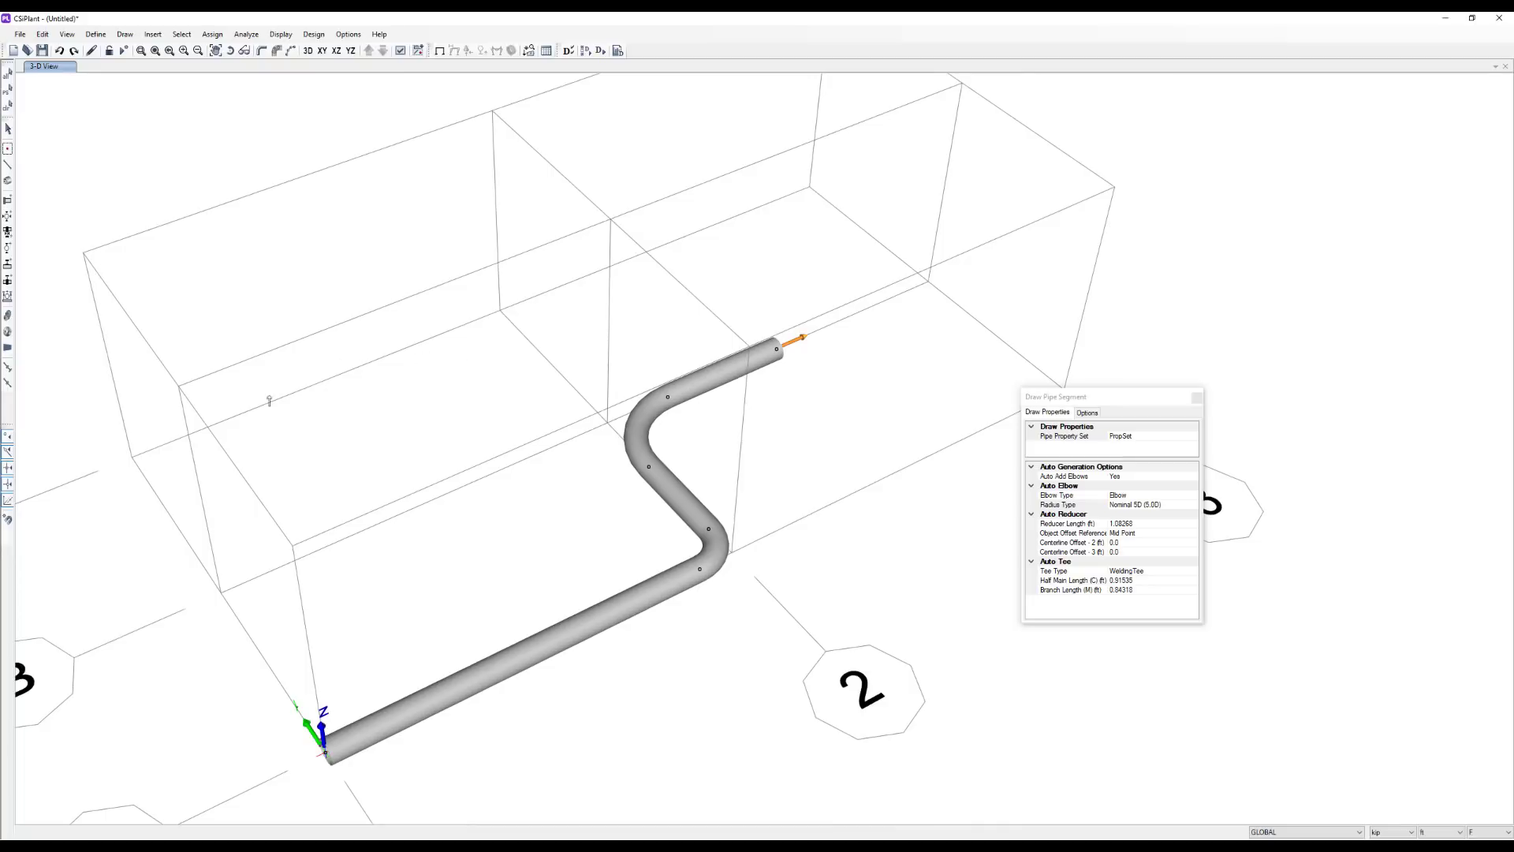
click(132, 456)
click(500, 310)
click(741, 466)
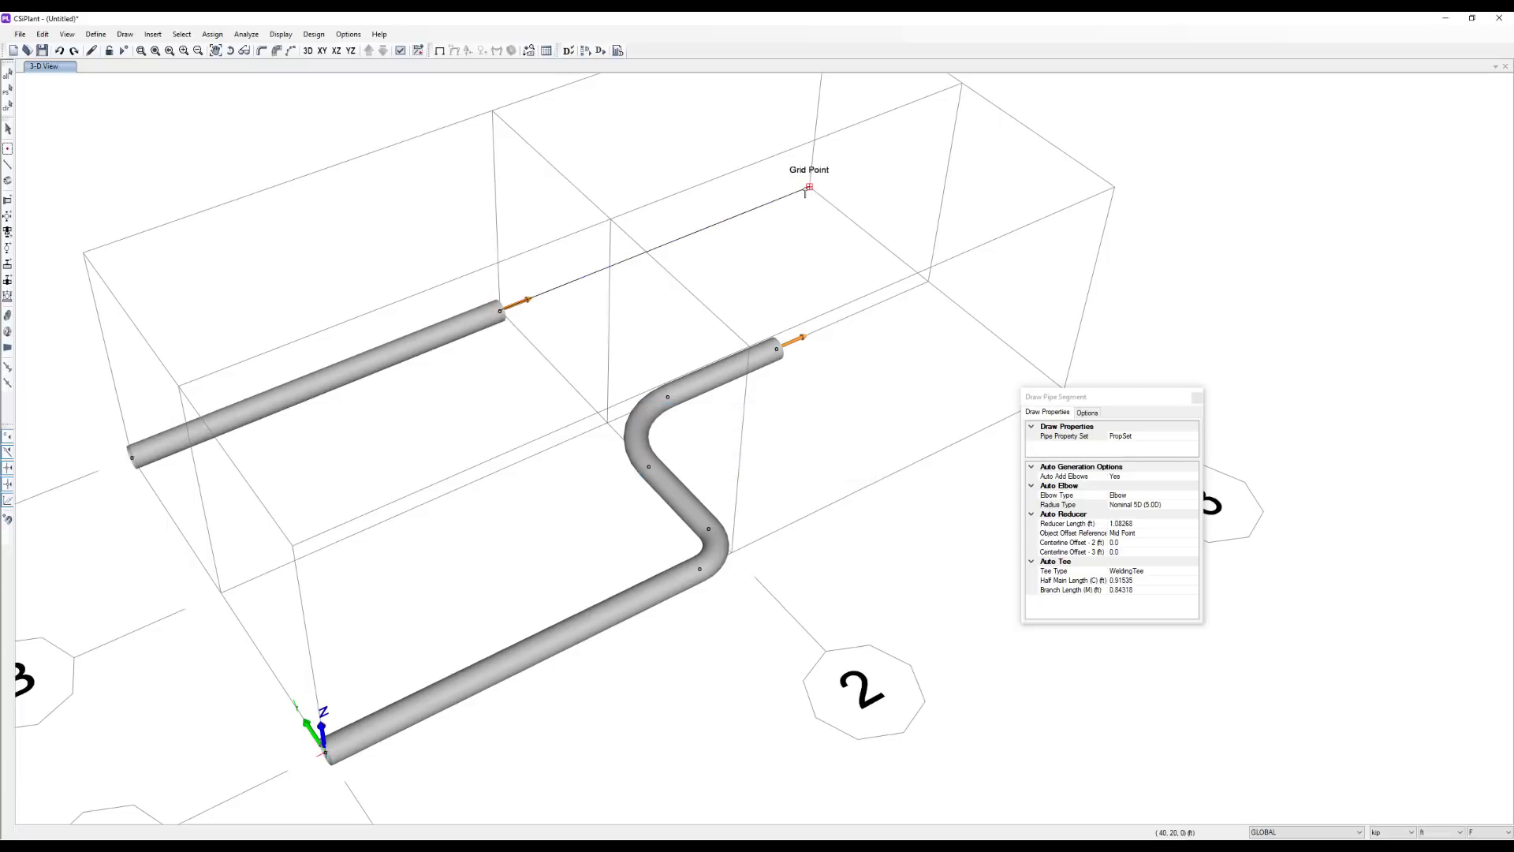
click(809, 187)
right_click(775, 260)
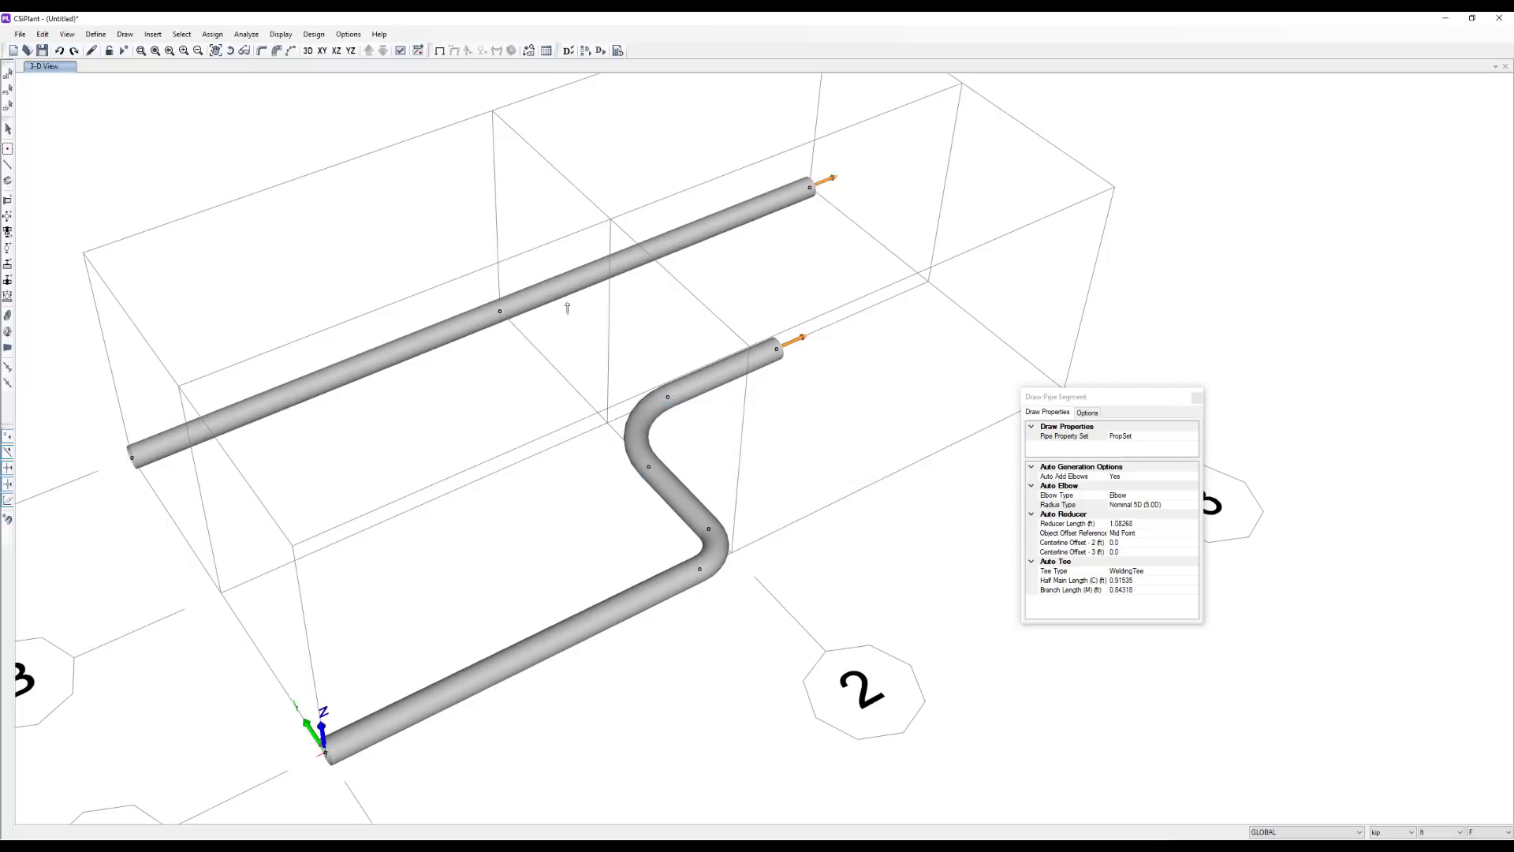
- Draw a branch pipe about 9 ft long from the joint at C-2 toward B-2, auto-creating the branch with default labeling
click(500, 310)
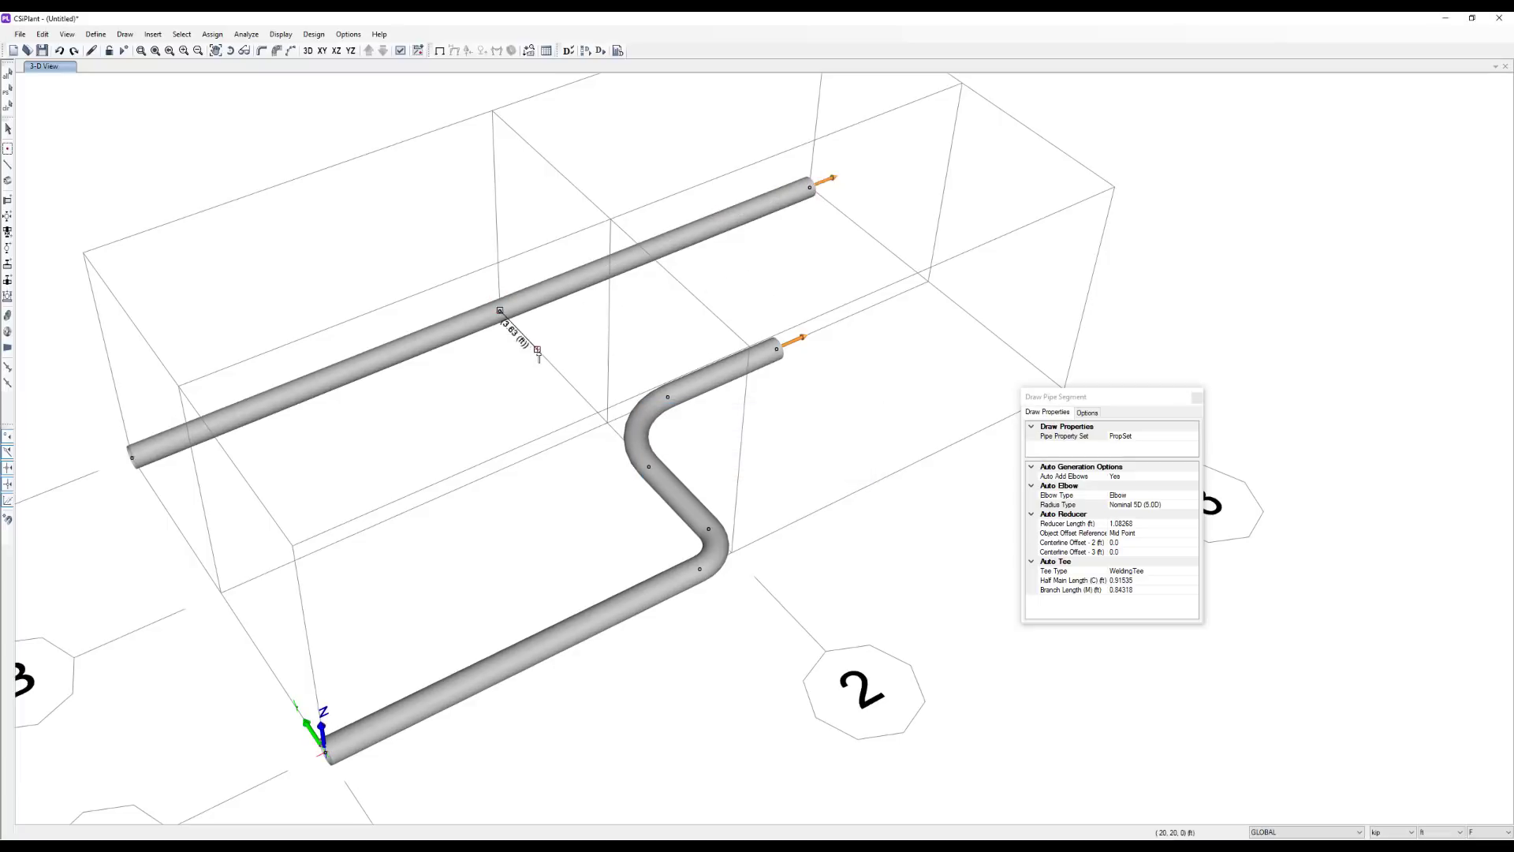
click(596, 413)
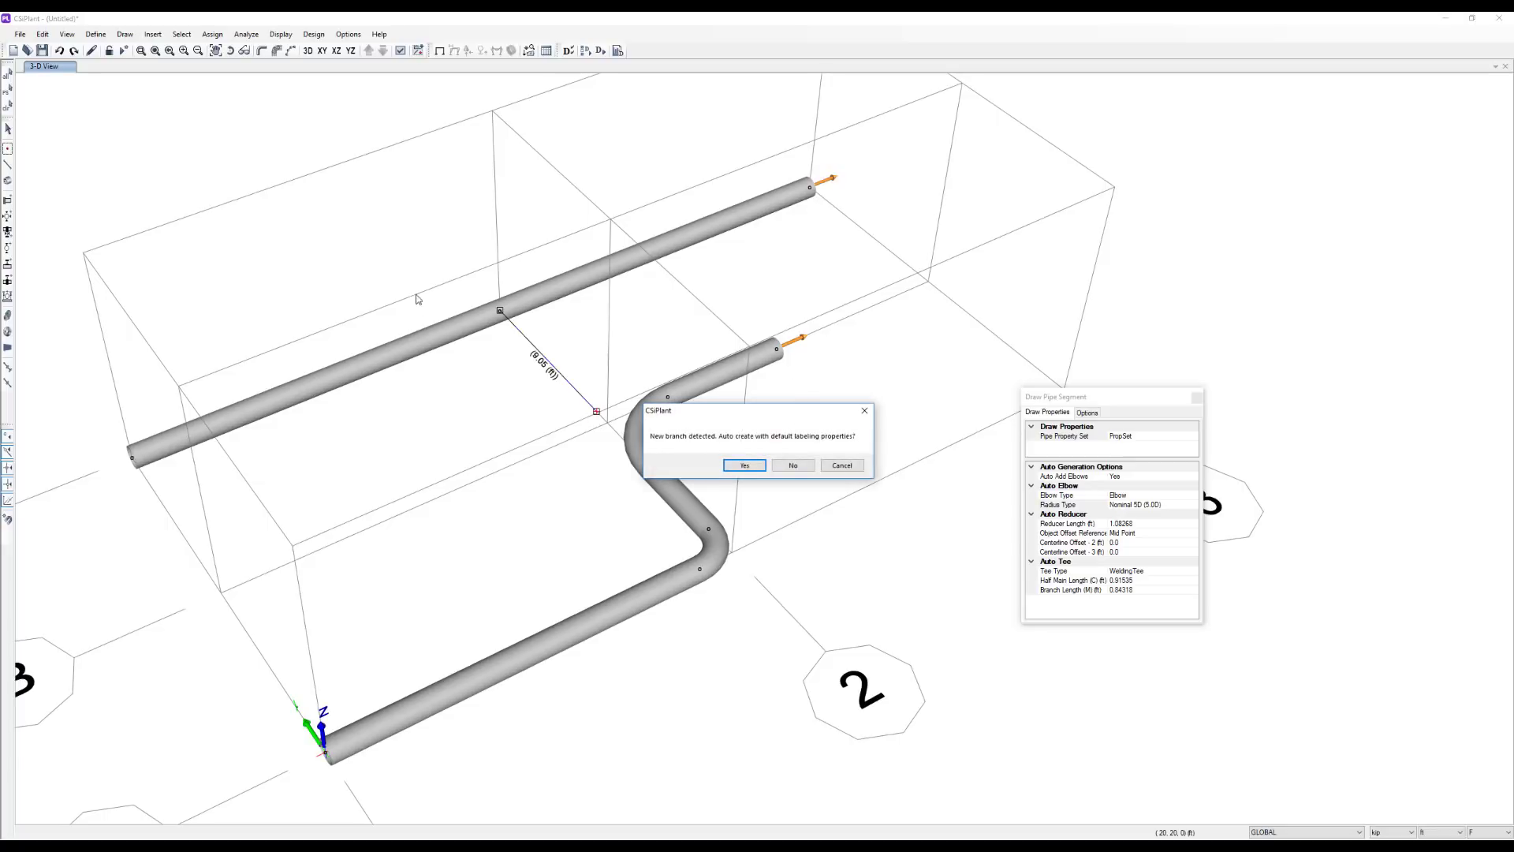
click(744, 465)
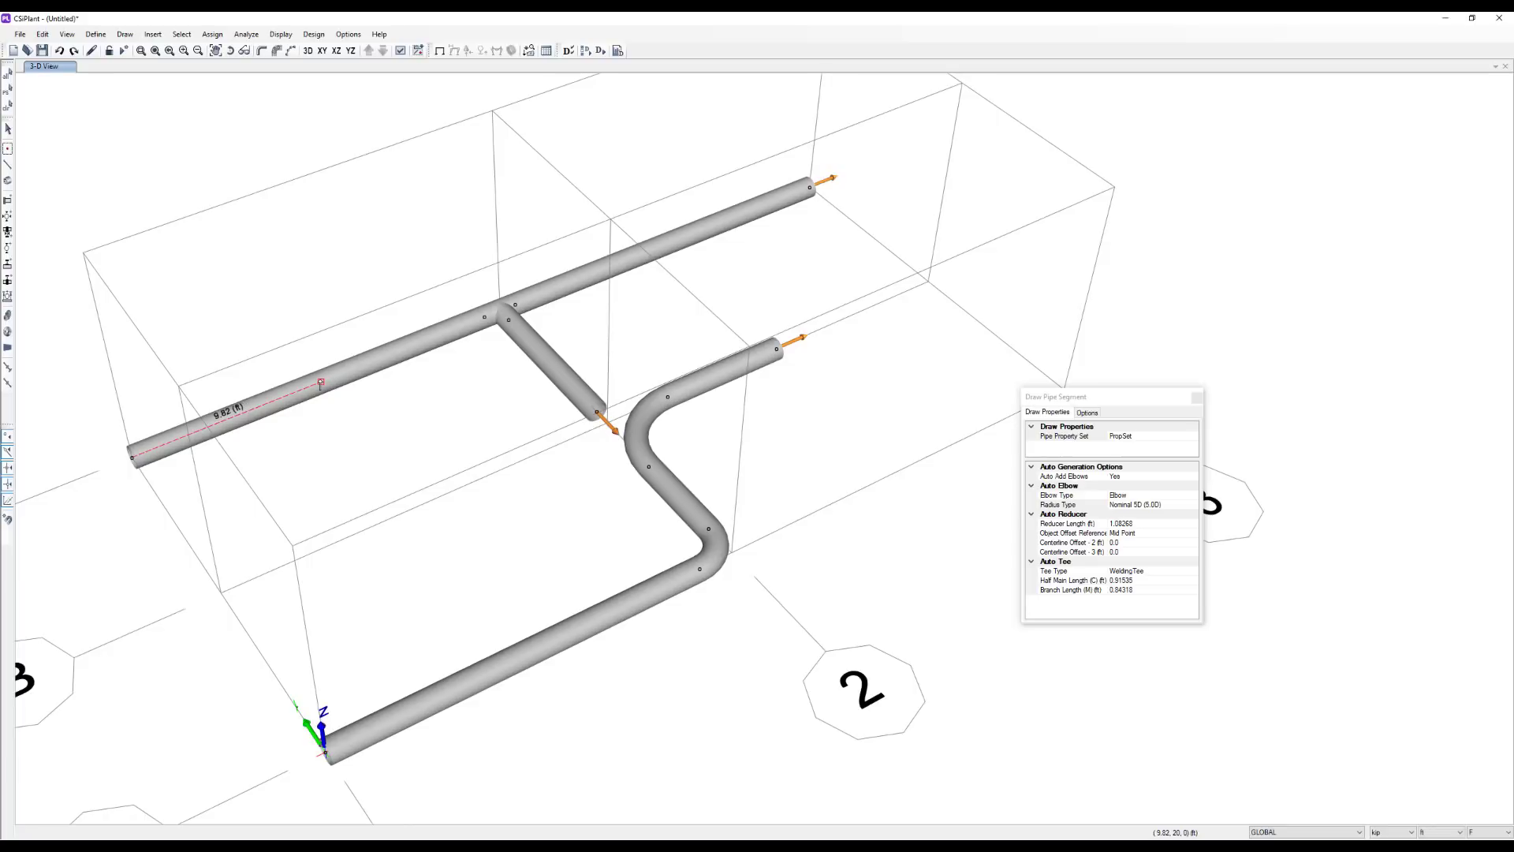
- Draw a skewed branch from the grid C pipe, about 9.8 ft from C-1, to grid point B-1 with default branch labeling
click(320, 383)
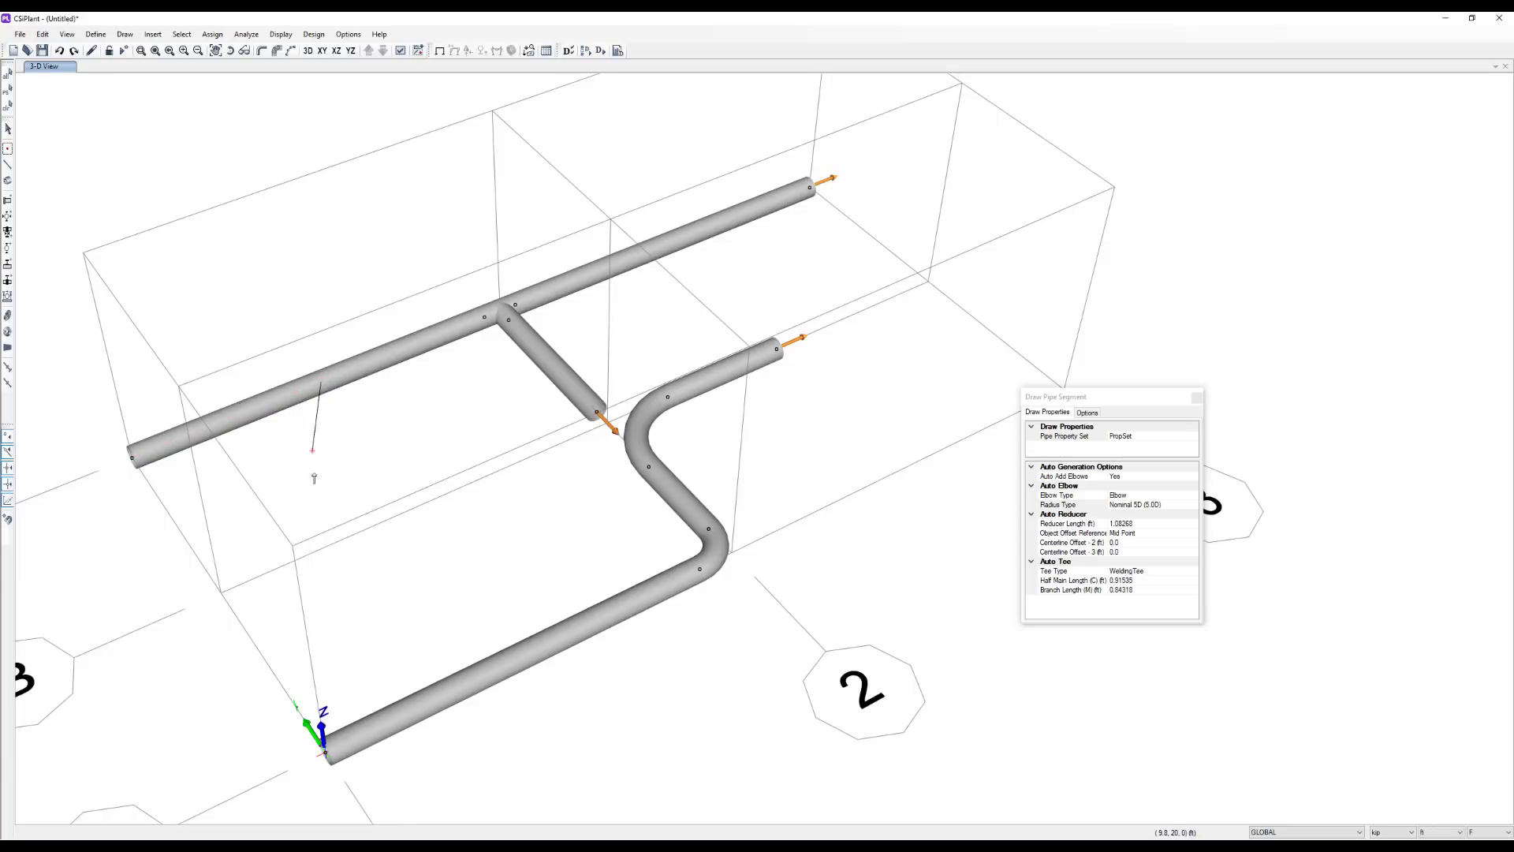
click(219, 593)
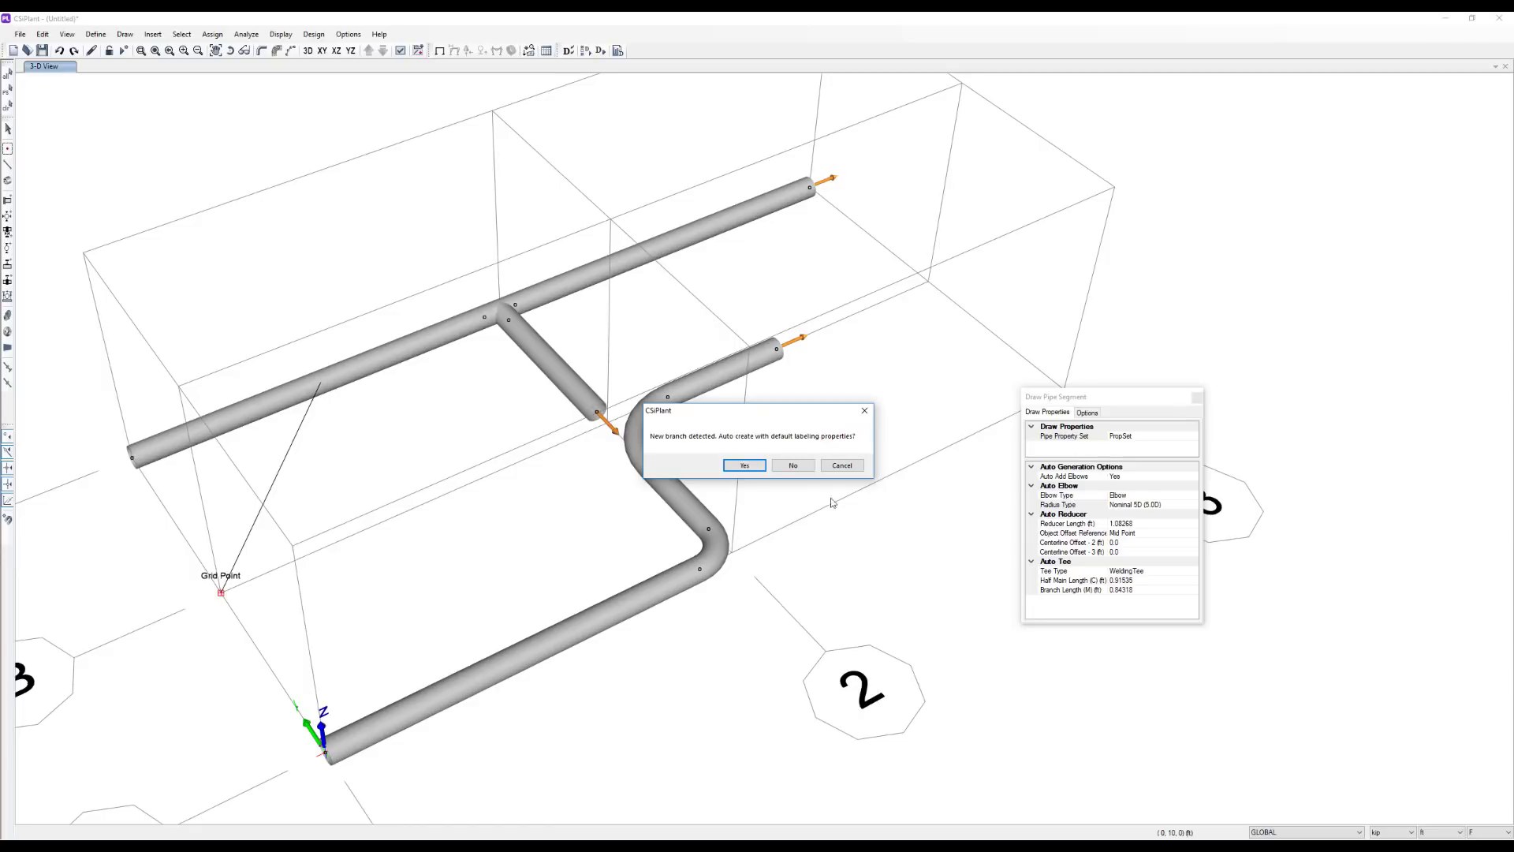
click(743, 466)
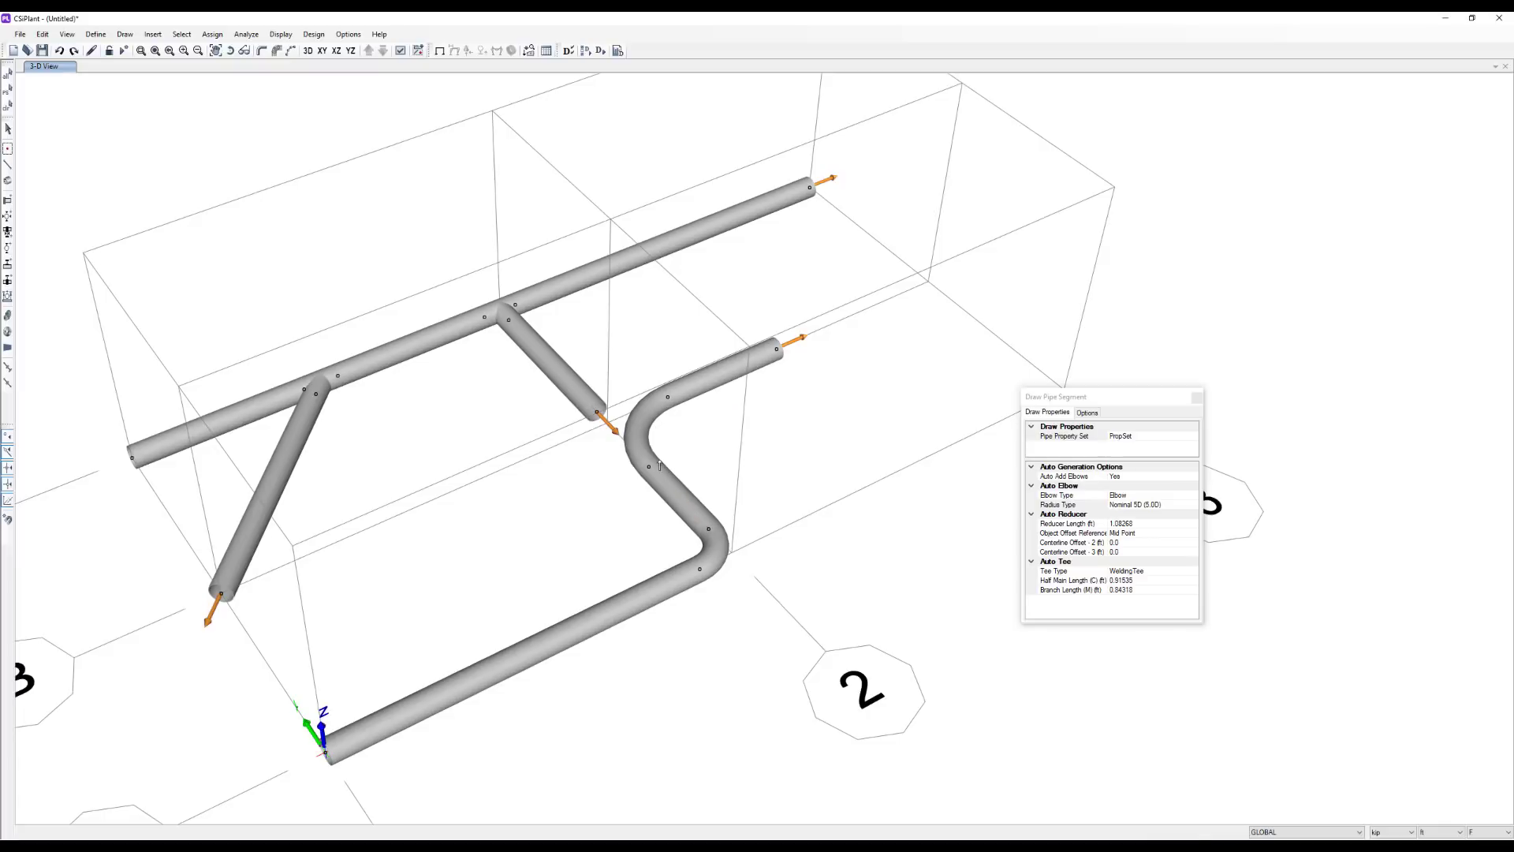
- Define a new custom pipe section with an outside diameter of 2 ft
middle_drag(702, 191, 470, 318)
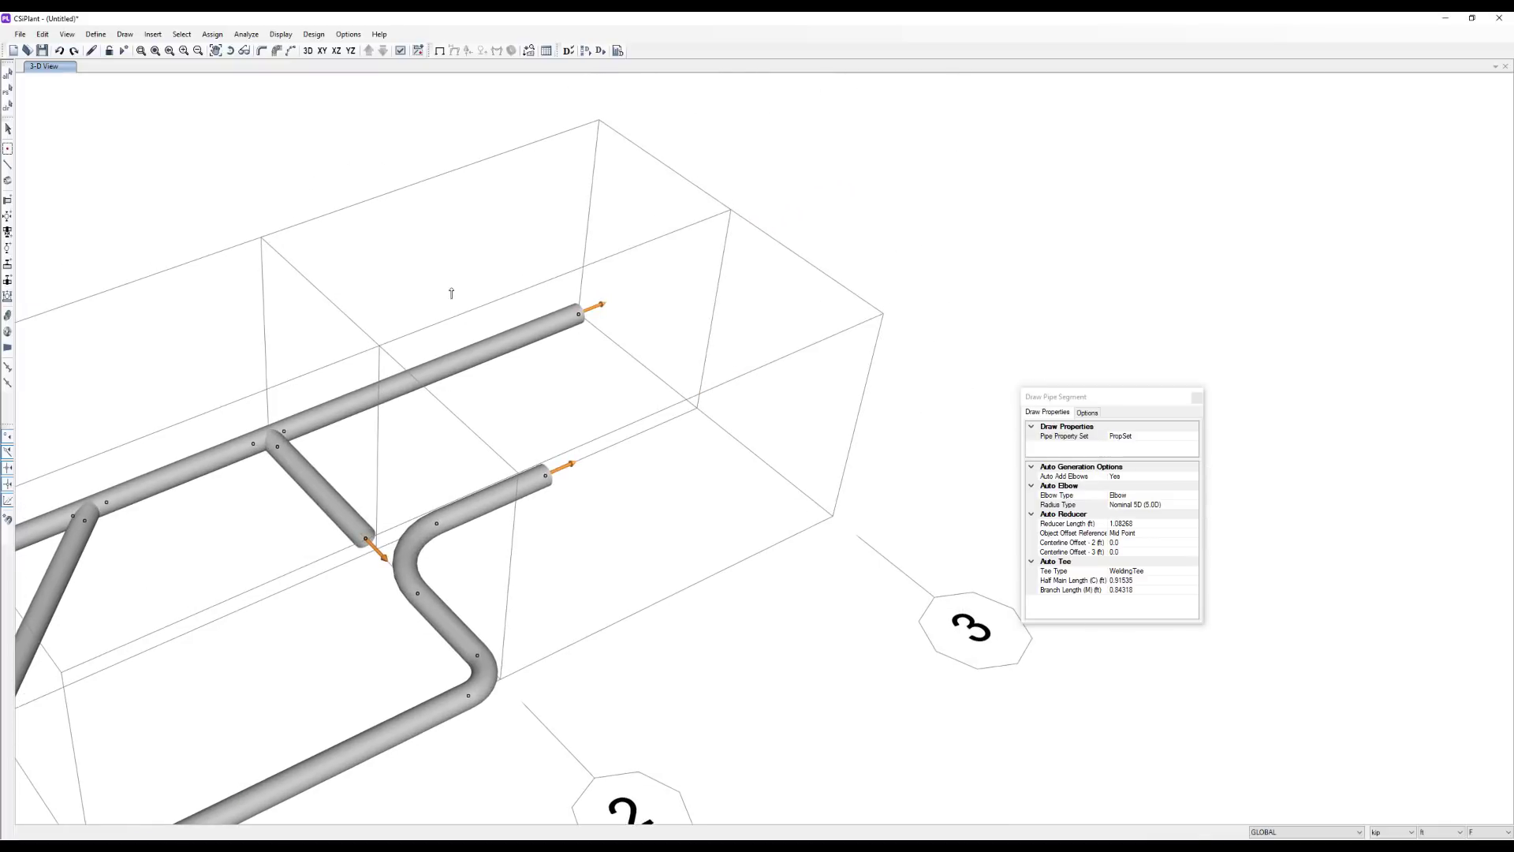
click(91, 35)
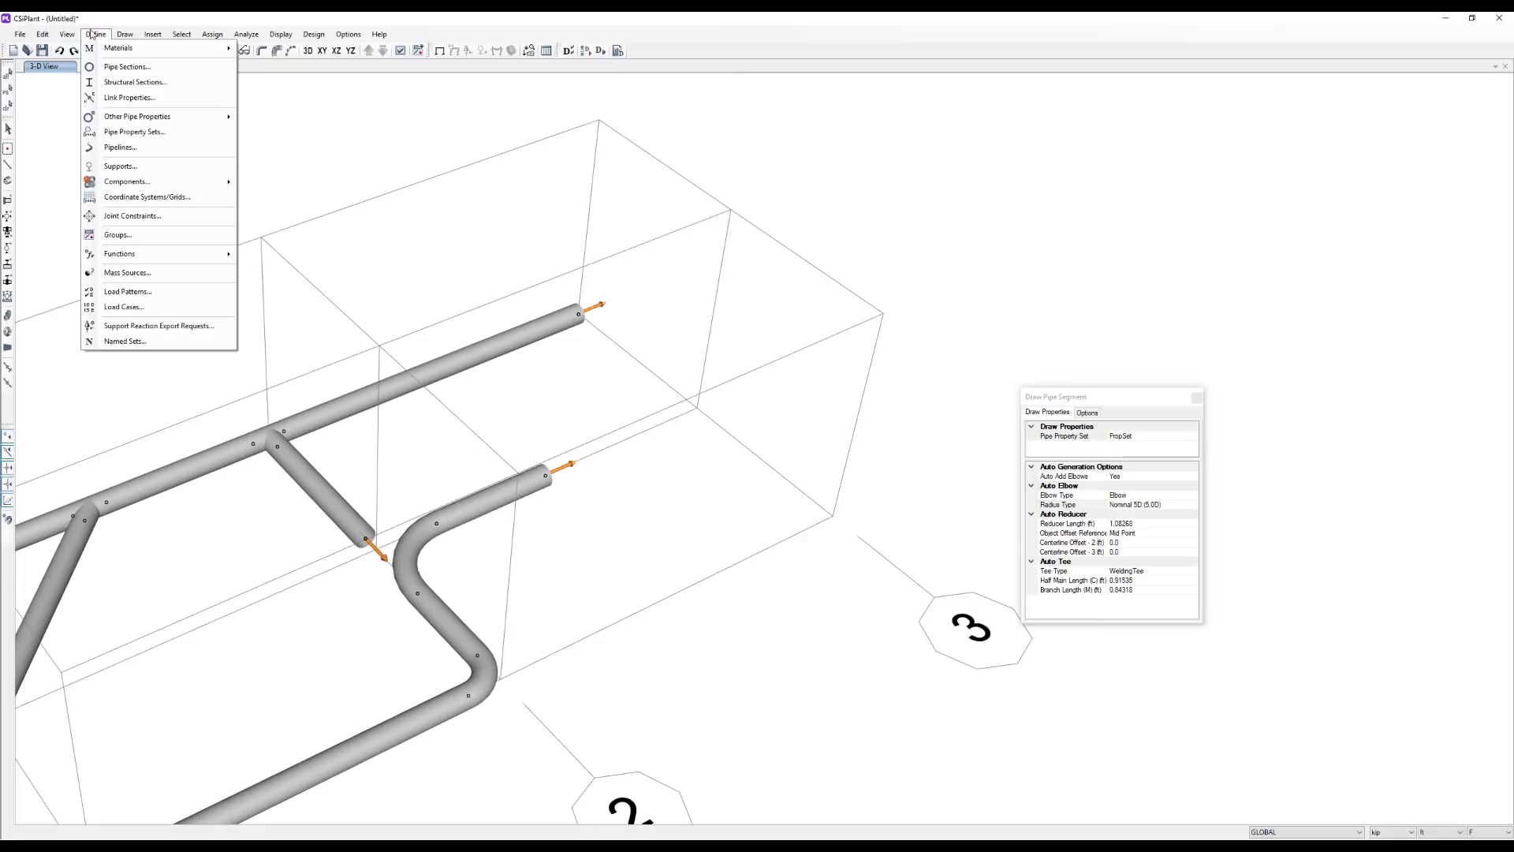
click(112, 68)
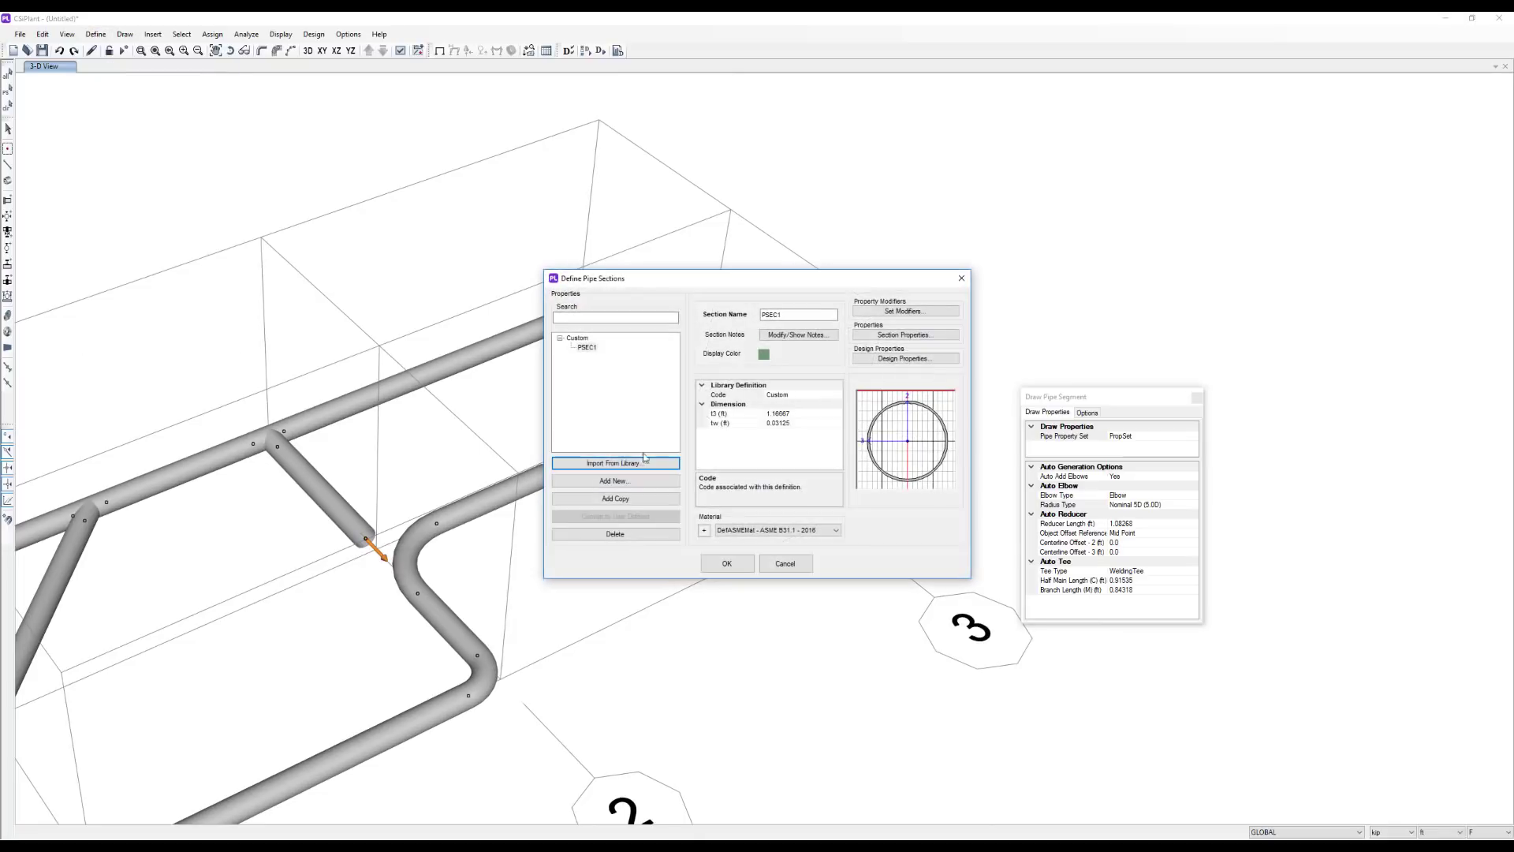
click(663, 476)
click(663, 336)
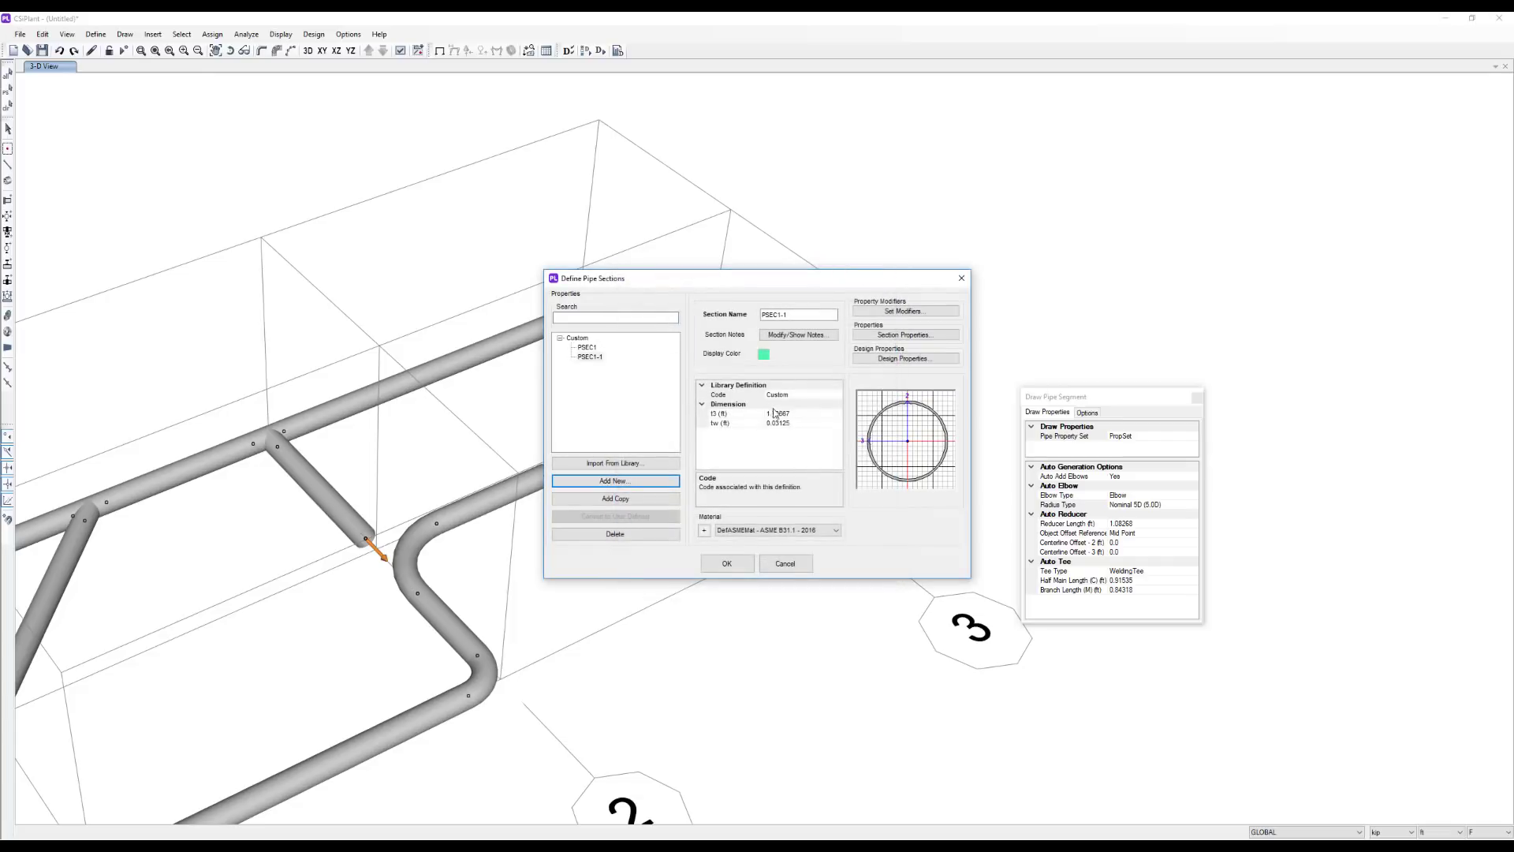
click(738, 415)
double_click(789, 414)
text(2)
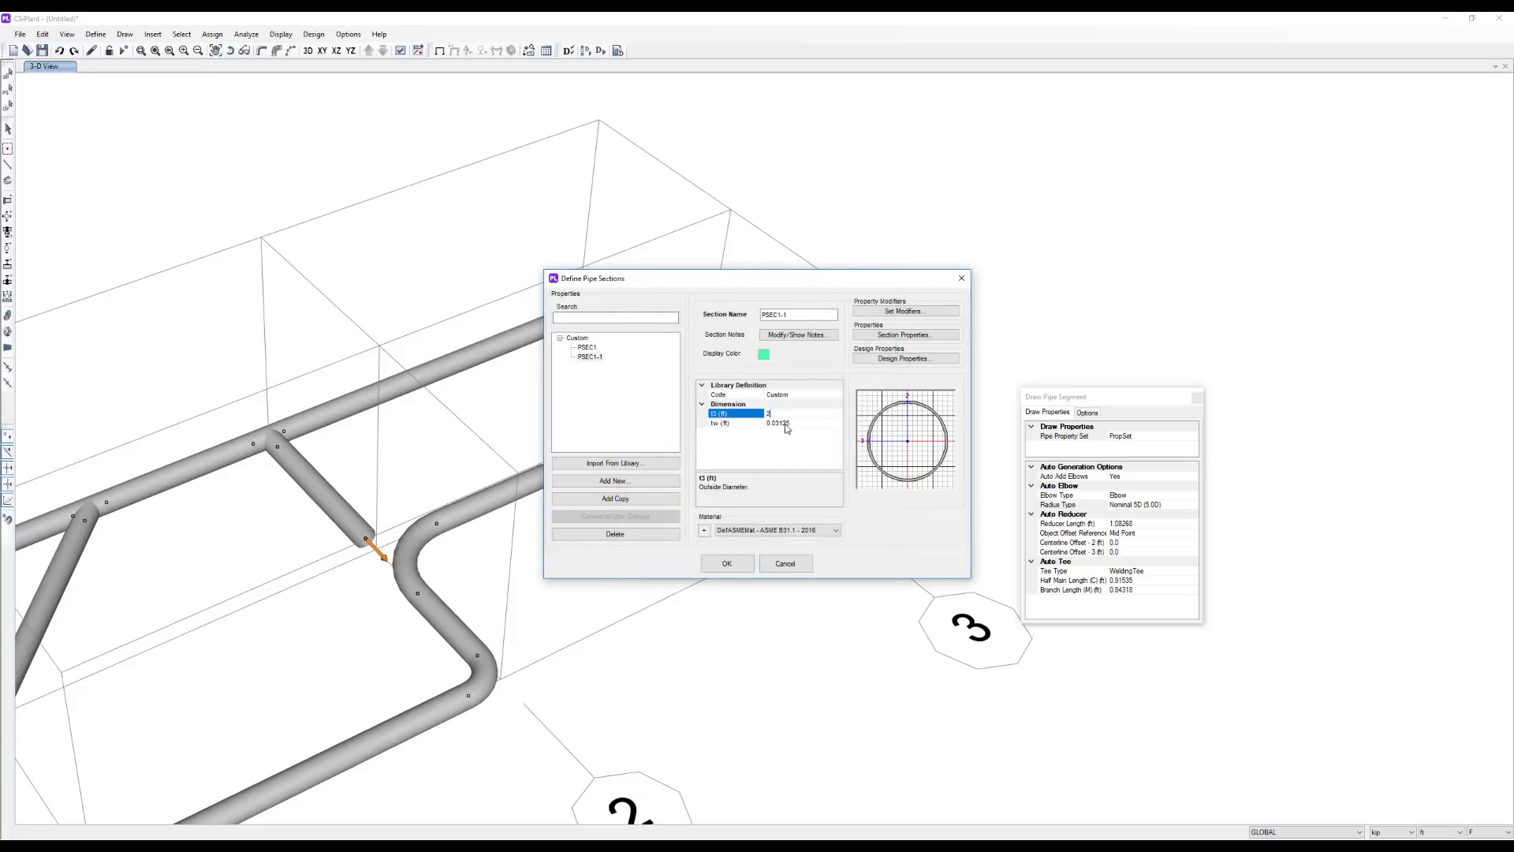
click(786, 426)
click(726, 564)
- Add a new pipe property set that uses pipe section PSEC1-1
click(95, 34)
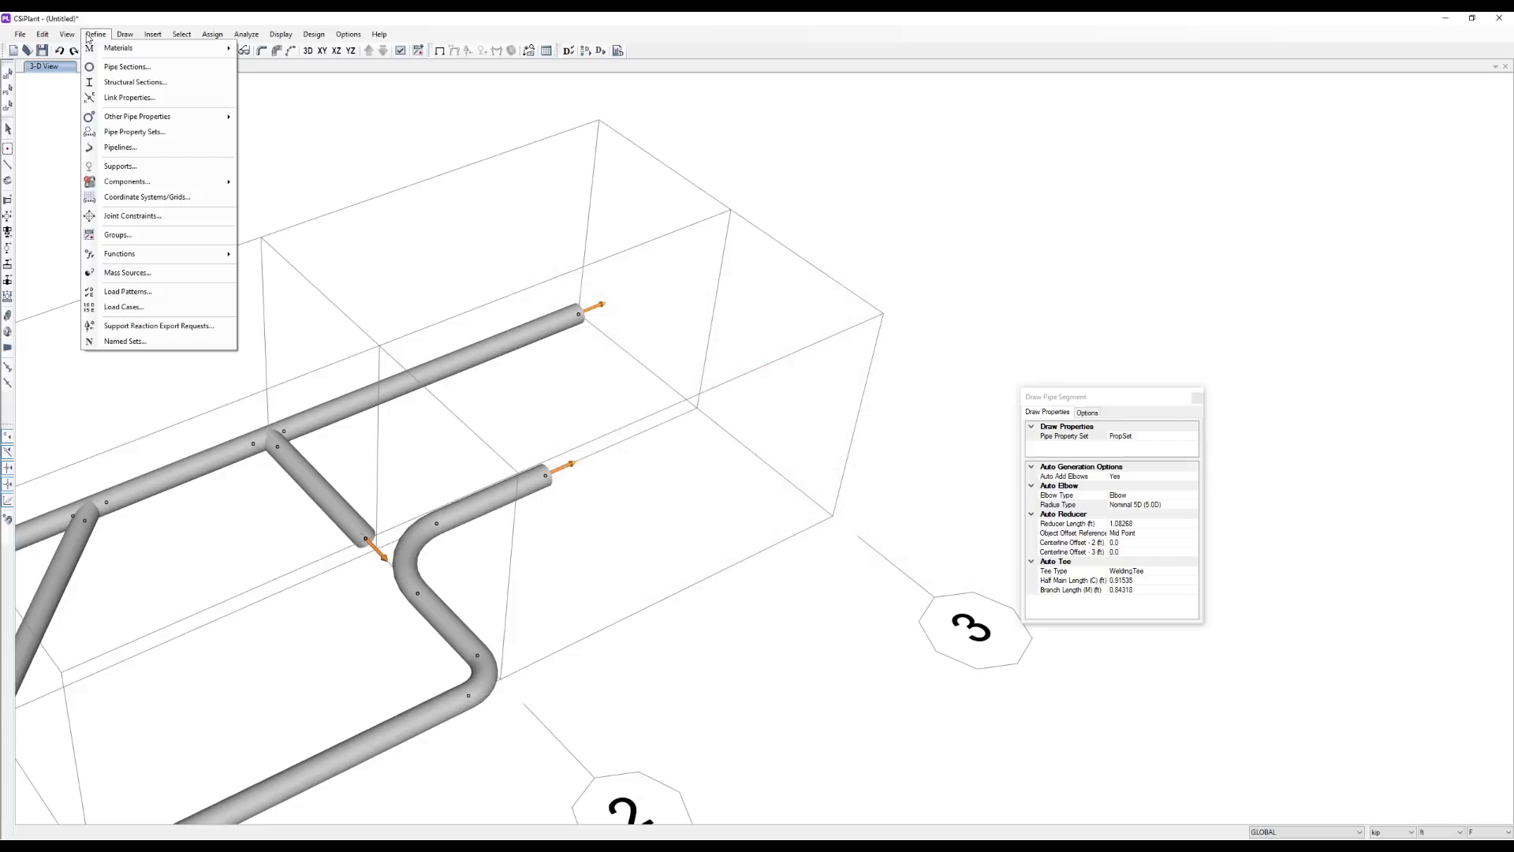
click(139, 131)
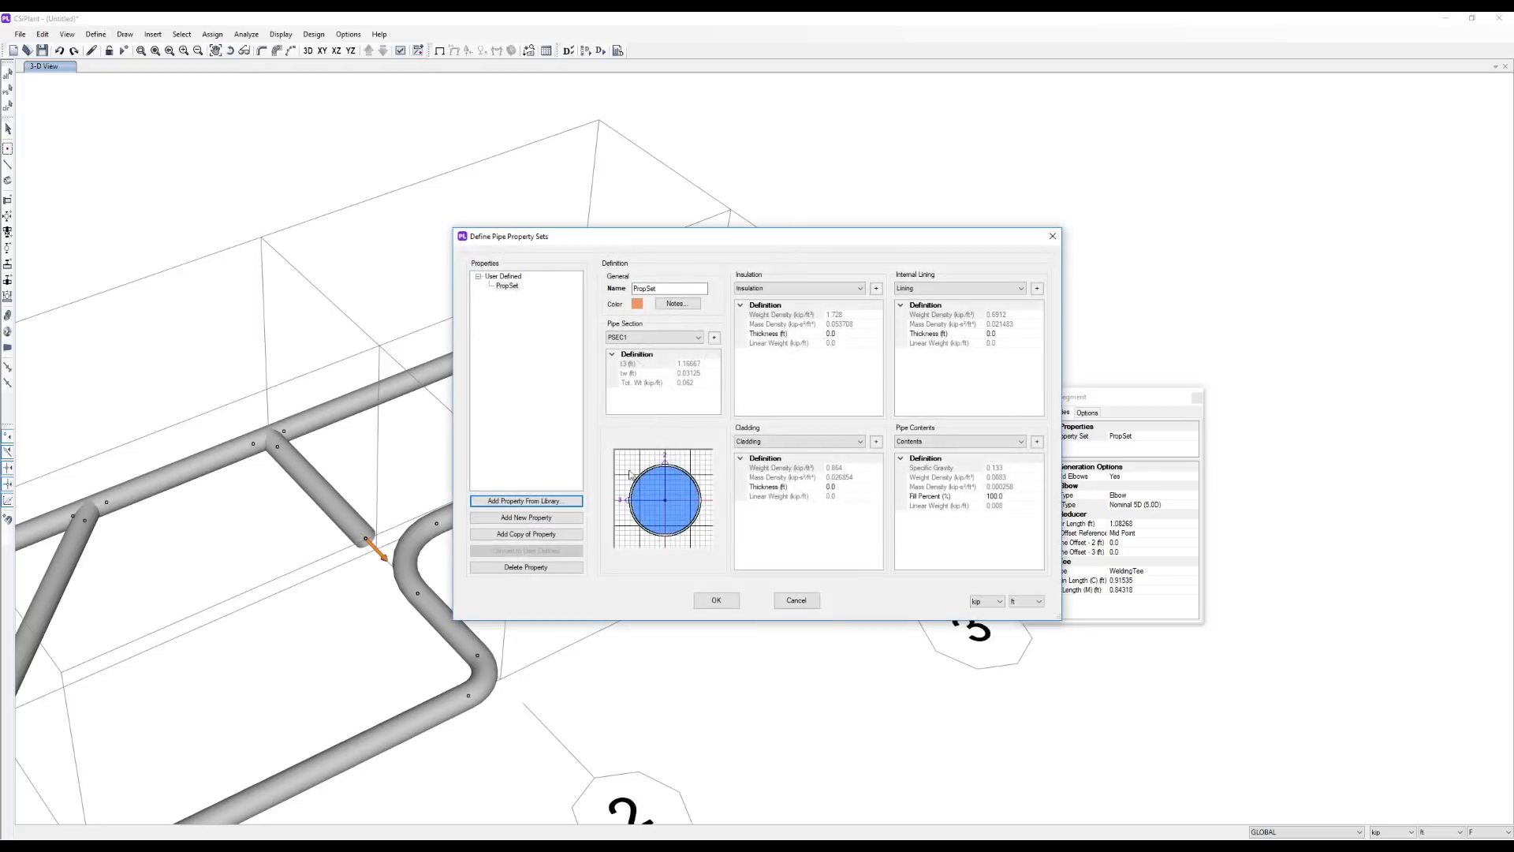
click(573, 516)
click(662, 337)
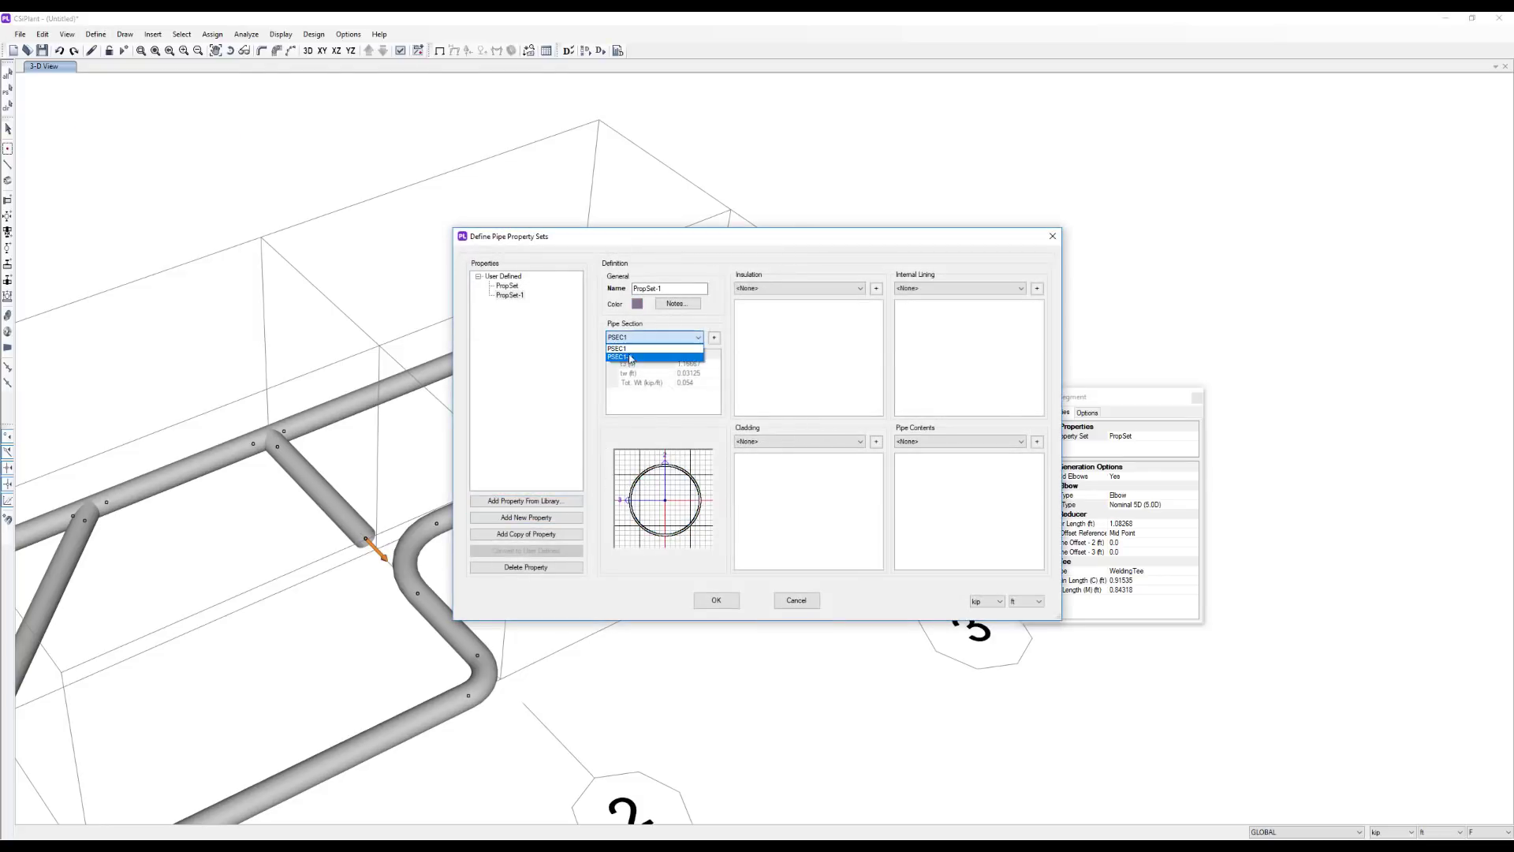
click(631, 355)
click(712, 601)
- Set the pipe property set for drawing new pipe segments to PropSet-1
mouse_move(767, 382)
middle_down()
mouse_move(674, 415)
mouse_move(892, 402)
middle_up()
click(1159, 436)
click(1193, 436)
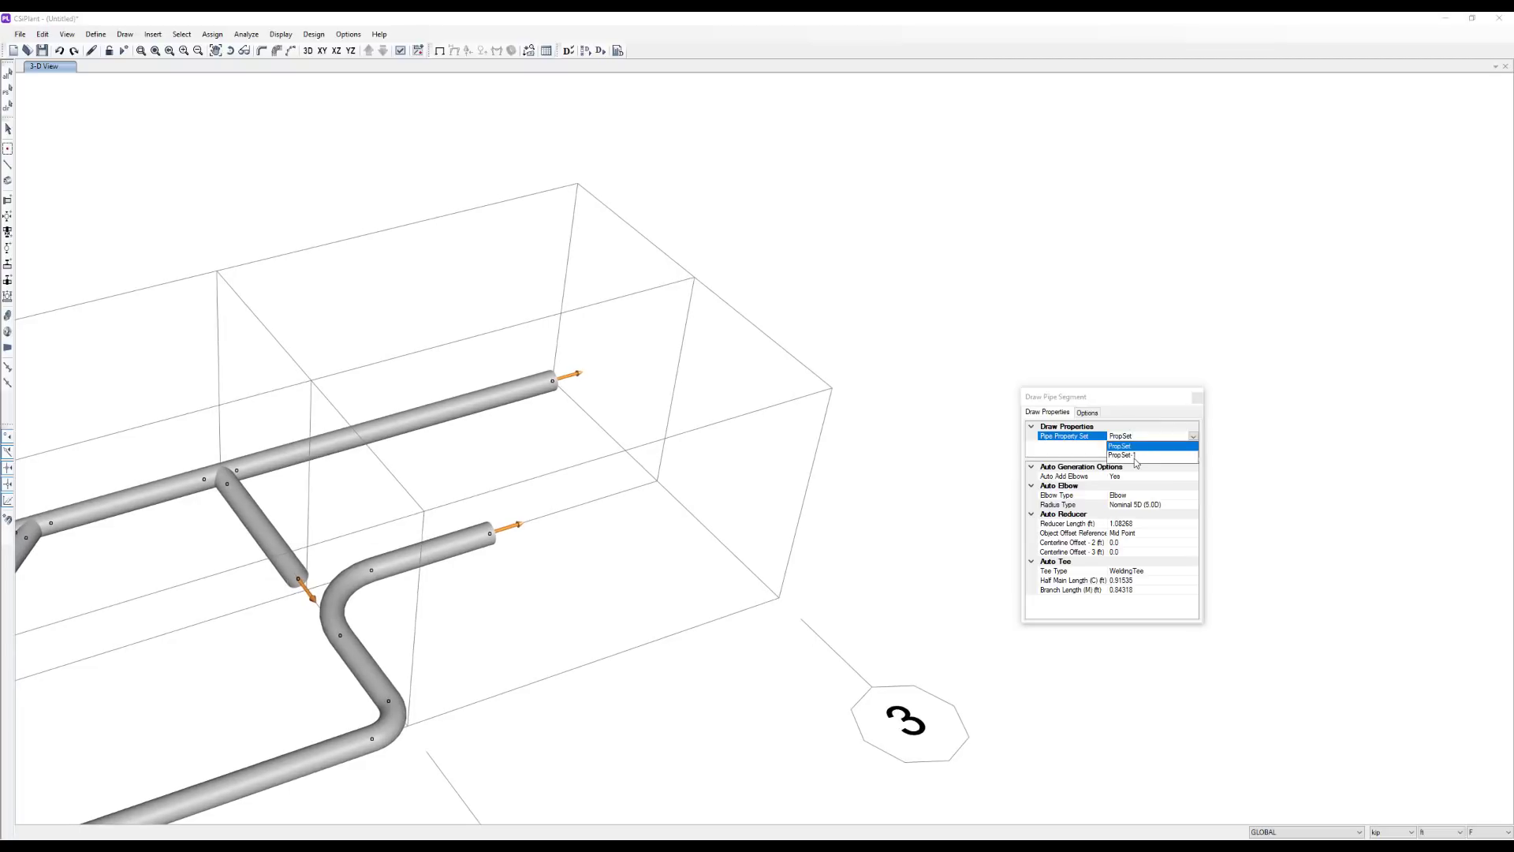
click(1133, 457)
middle_drag(683, 387, 551, 385)
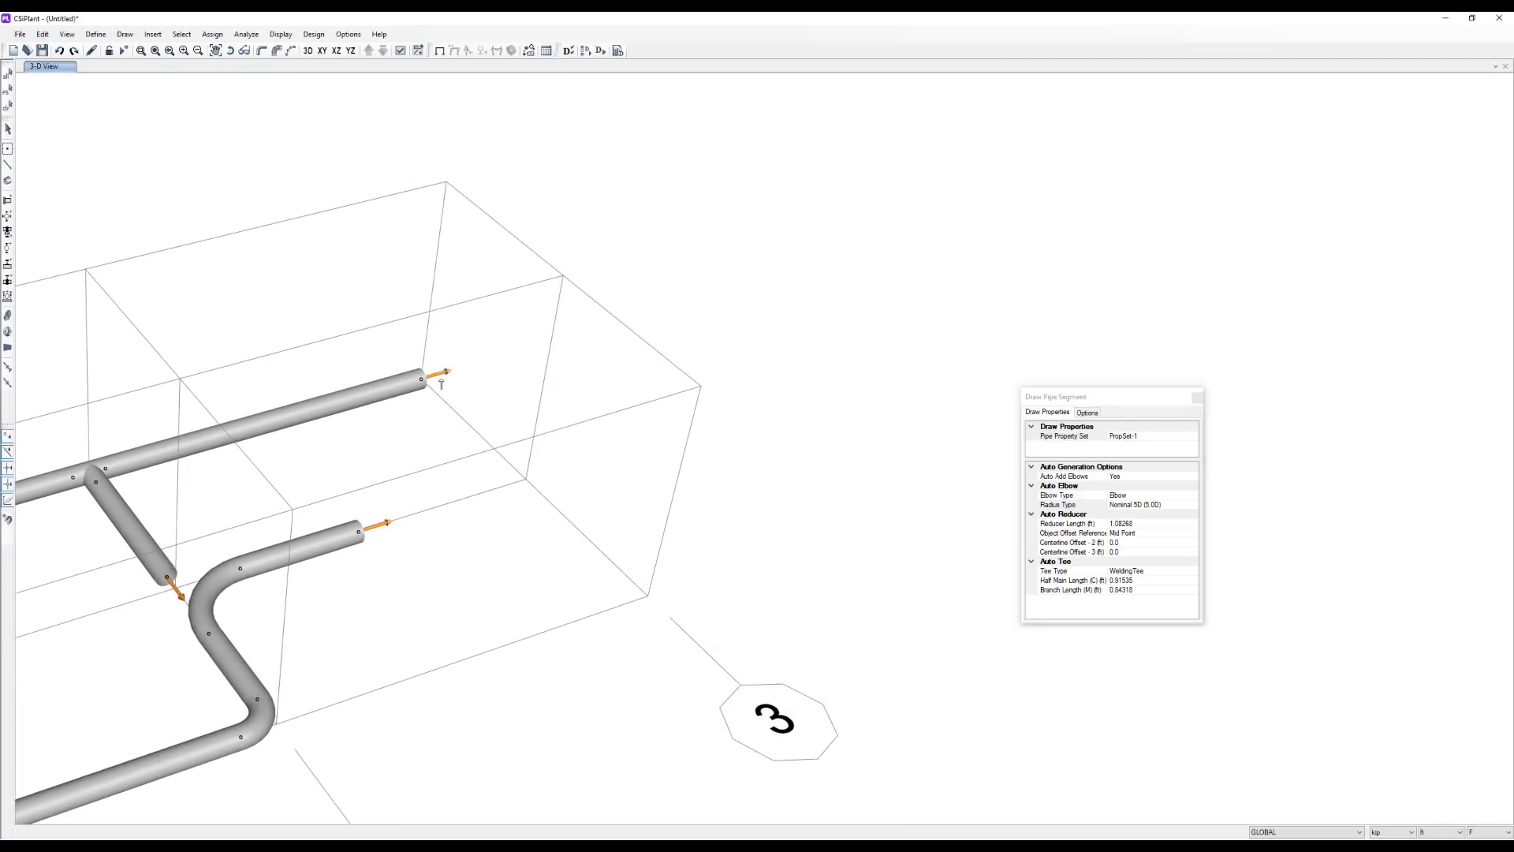
- Draw a PropSet-1 pipe segment from the end of the grid C pipe at C-3, continuing straight beyond the grid
click(421, 379)
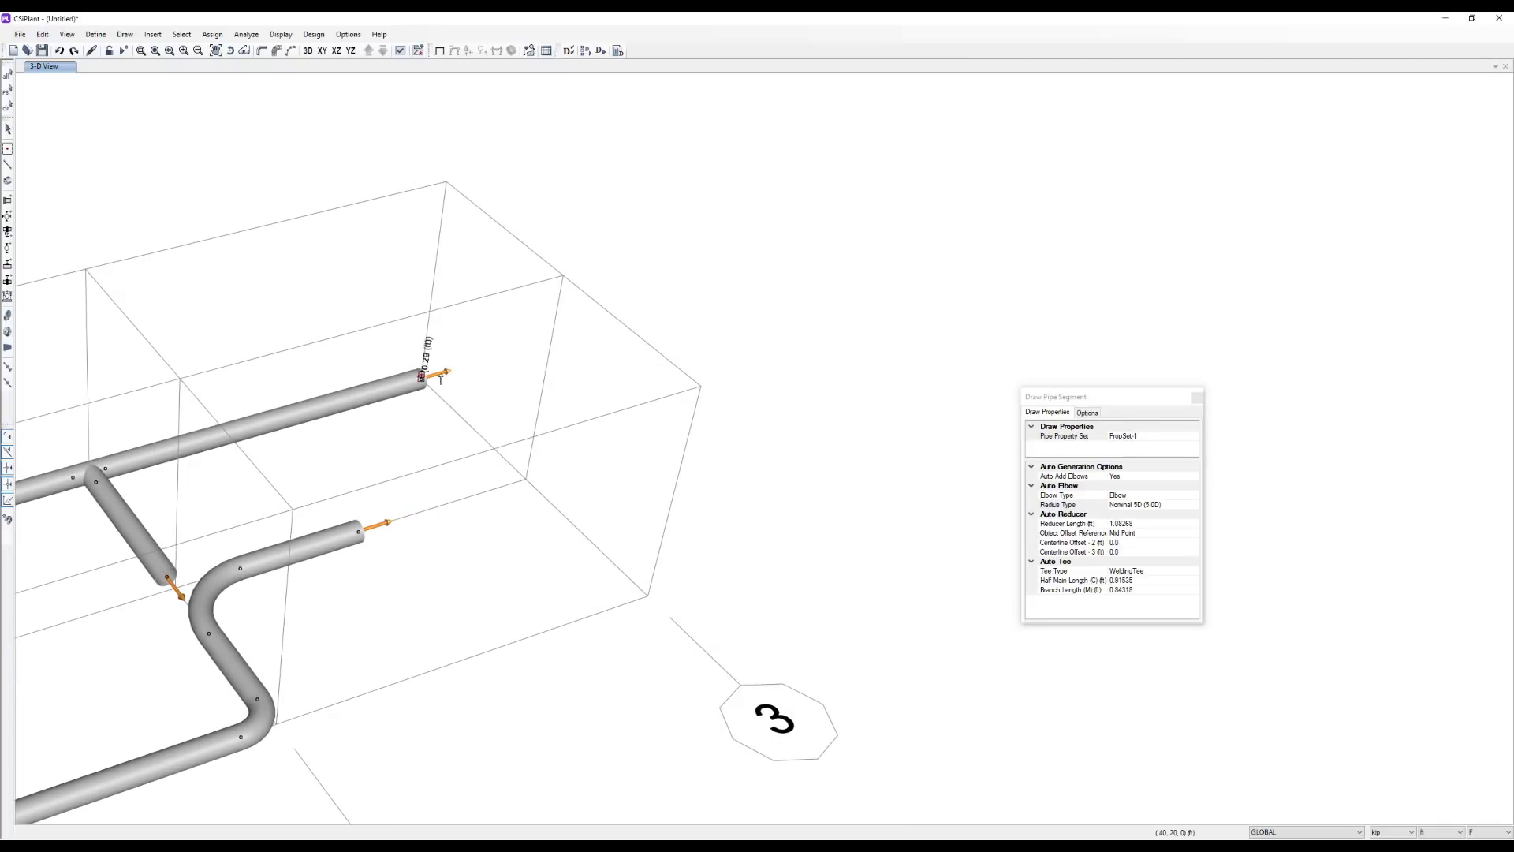
click(678, 307)
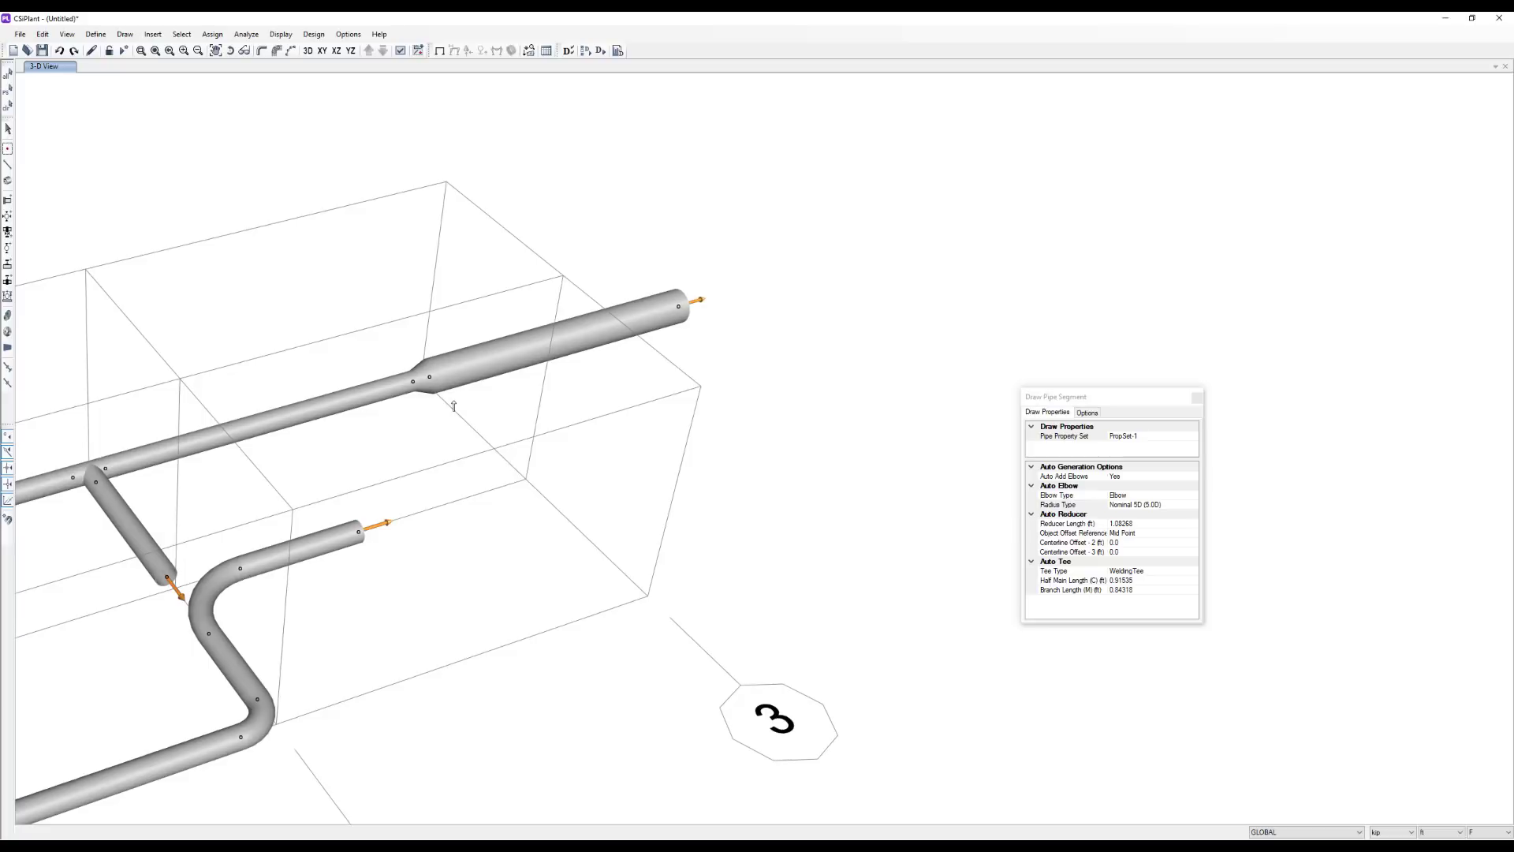
key(Escape)
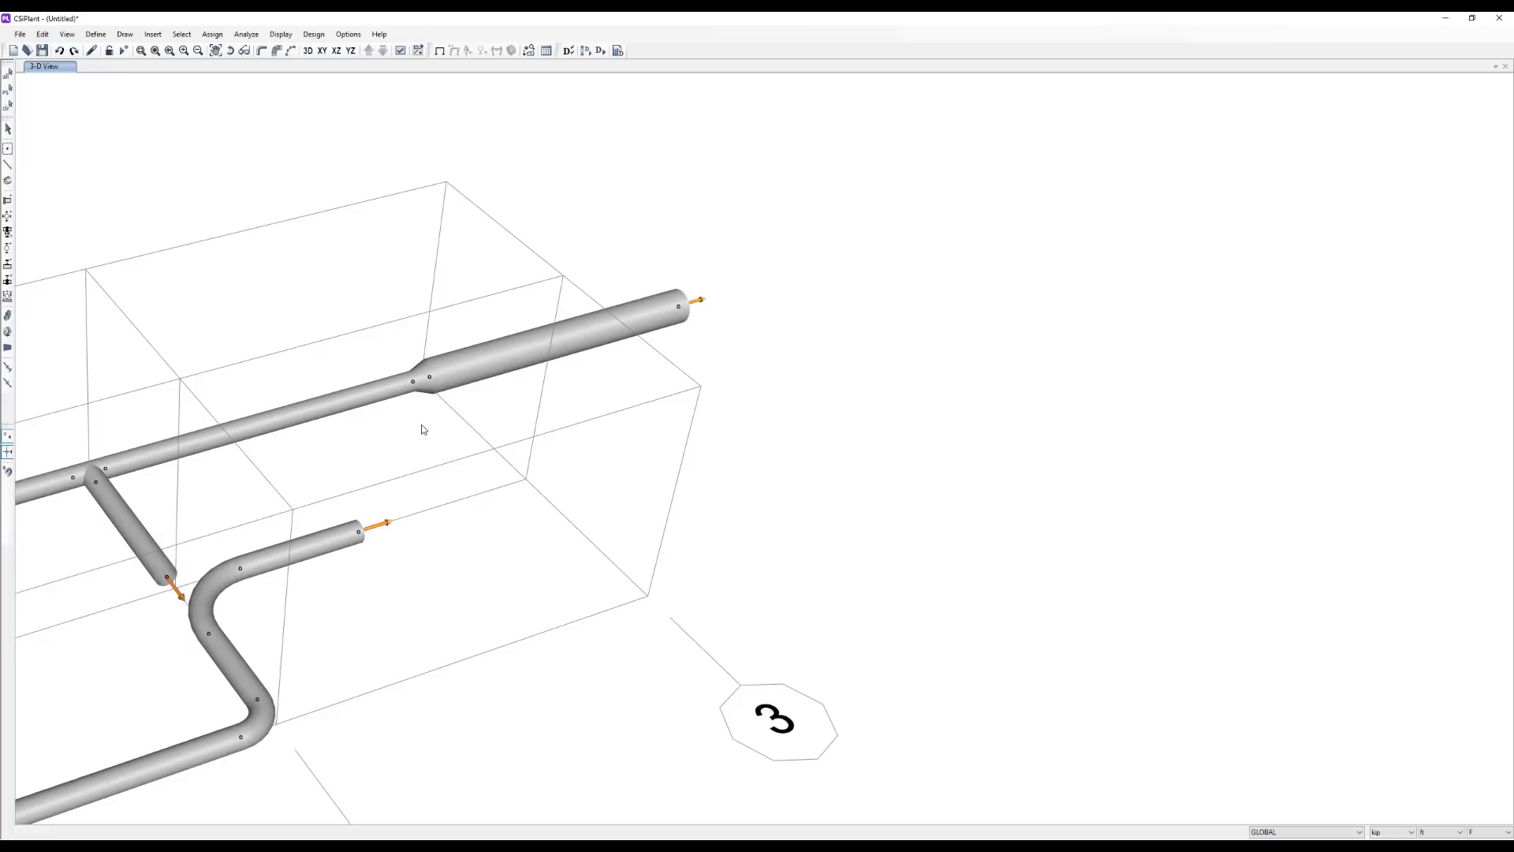
- Place three guide supports on the grid A pipe: at A-1, a short way along it, and 11 ft from A-1
scroll(423, 429, down, 5)
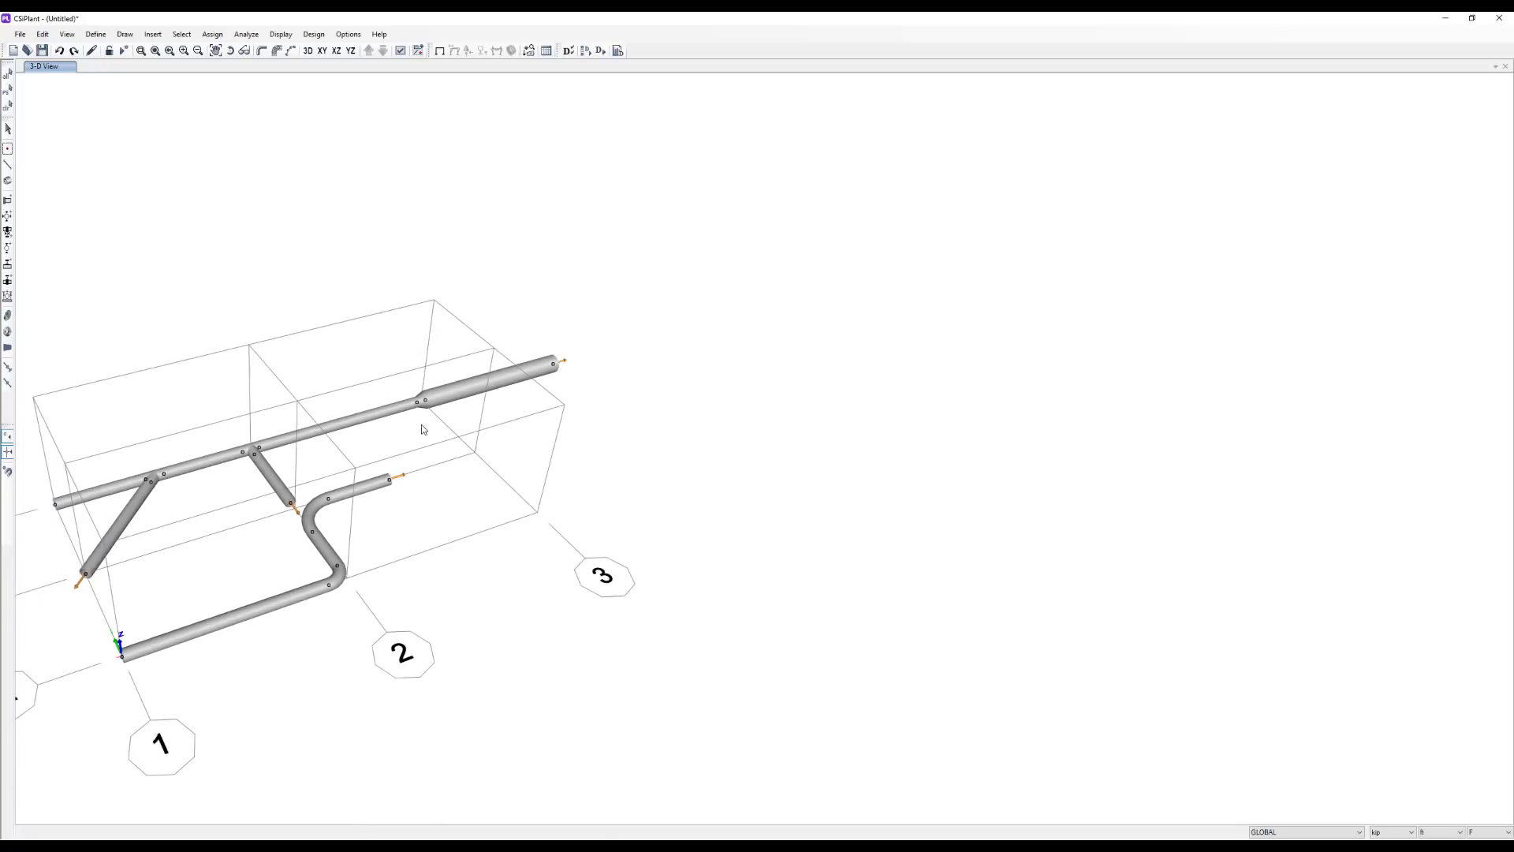
middle_drag(423, 429, 394, 404)
scroll(372, 467, up, 2)
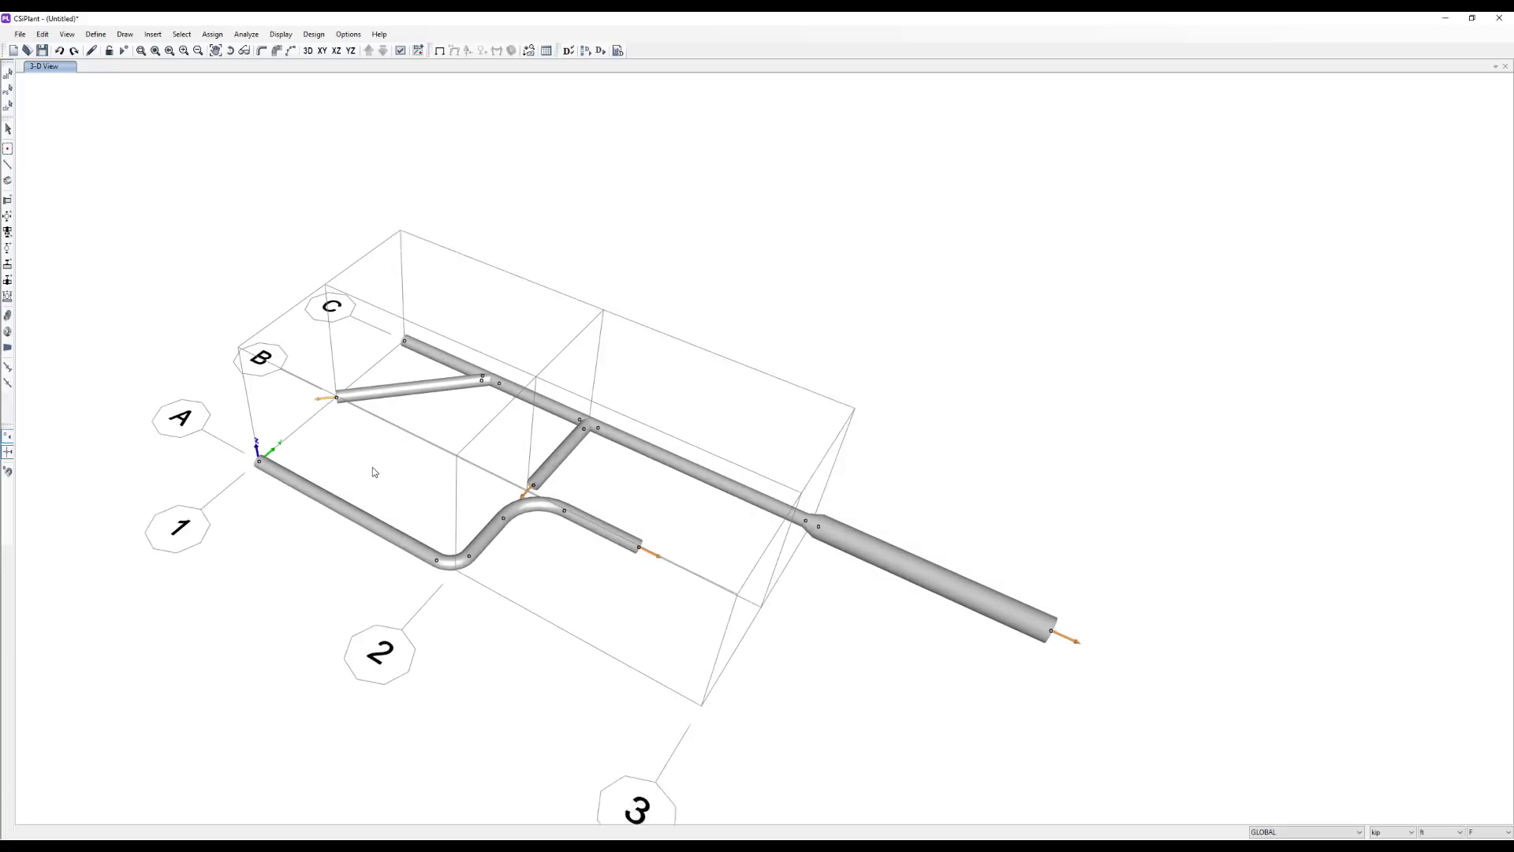
click(6, 218)
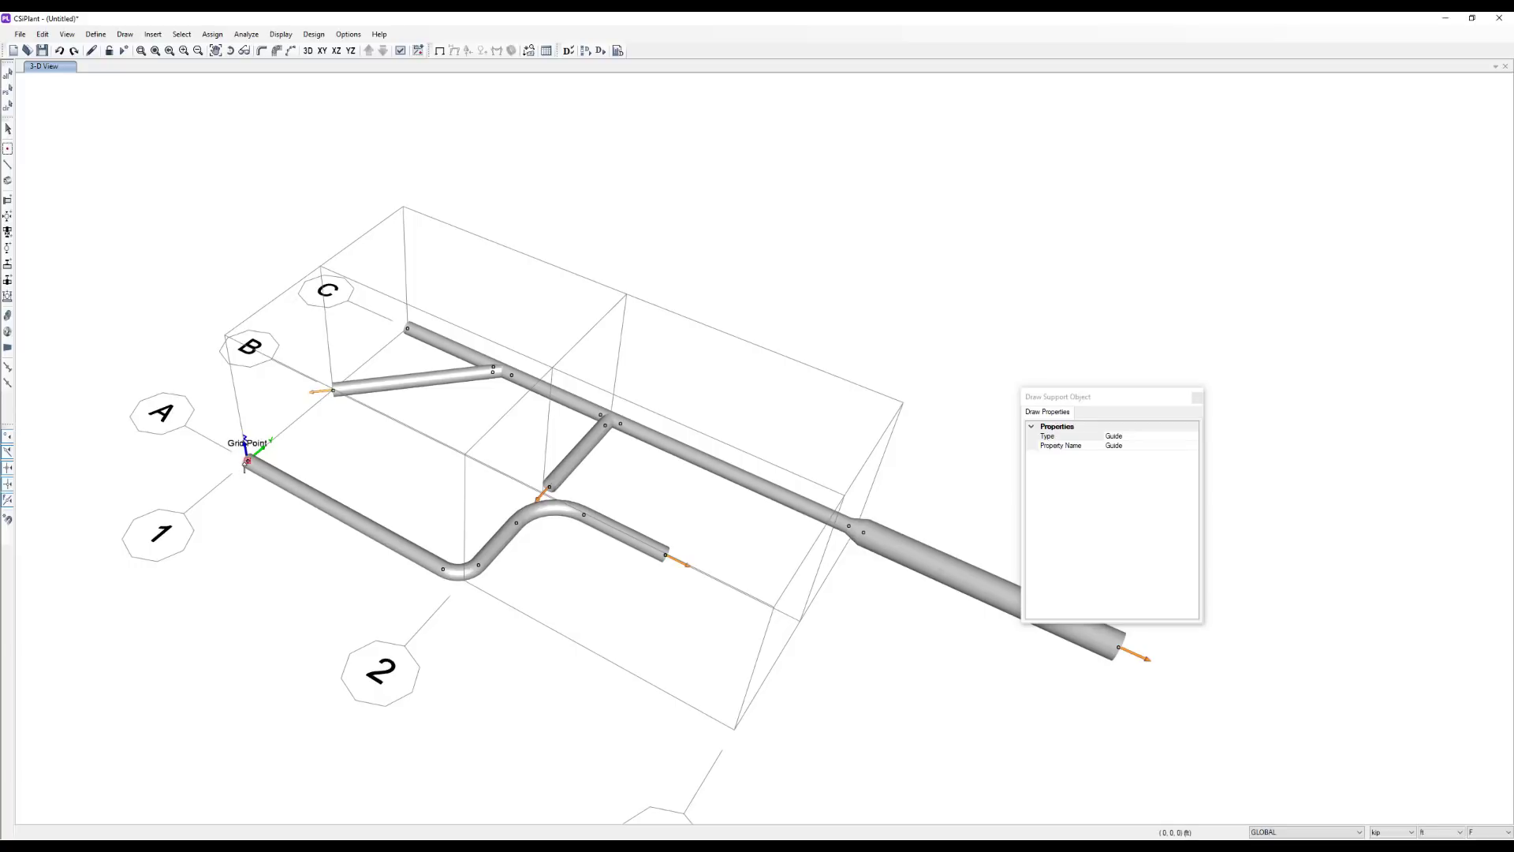
click(246, 460)
click(297, 489)
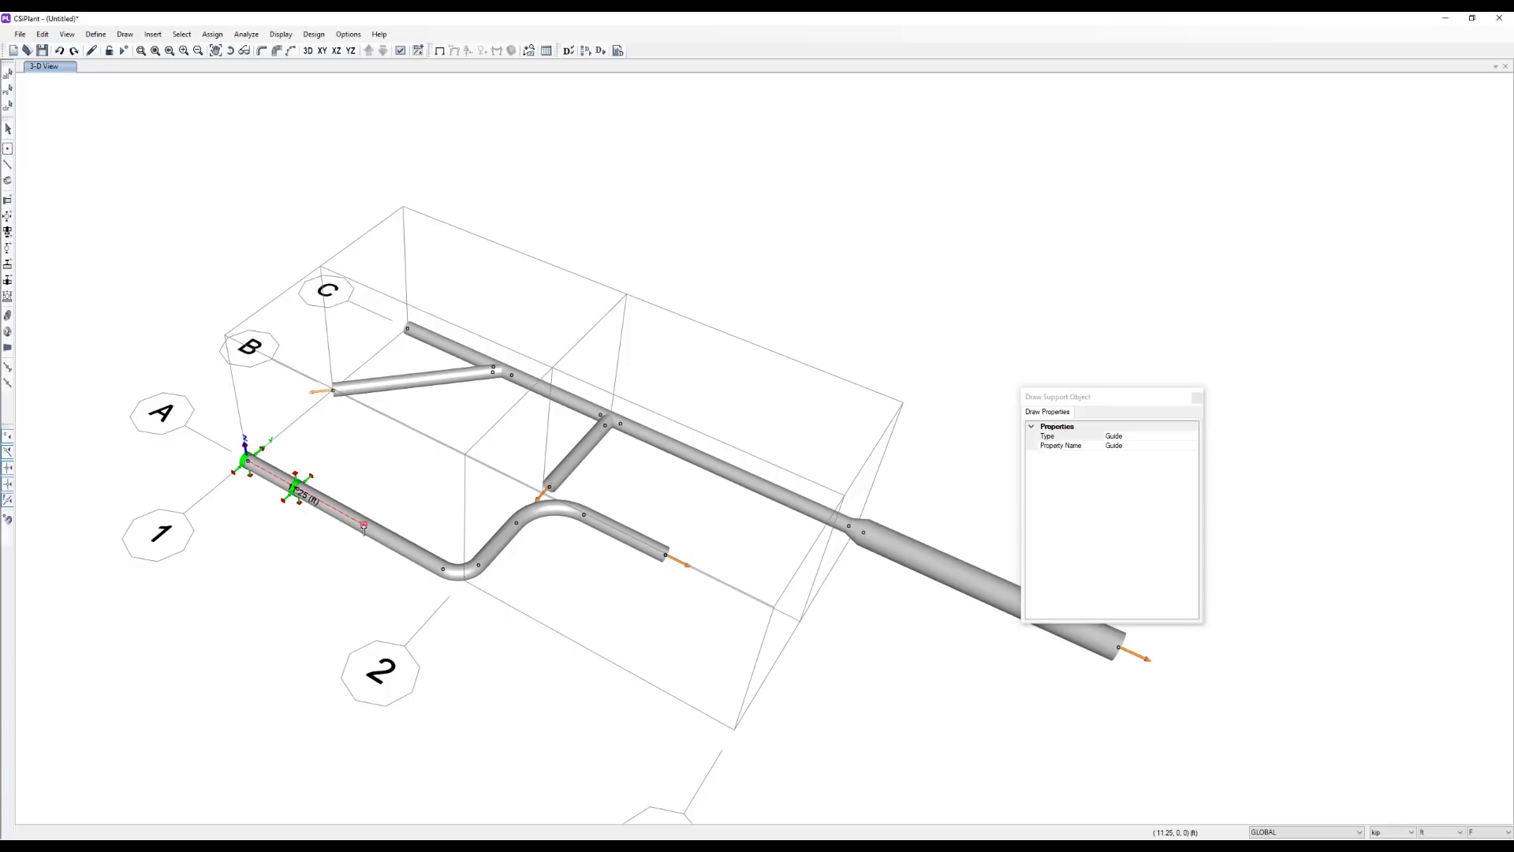
text(11)
key(Return)
key(Escape)
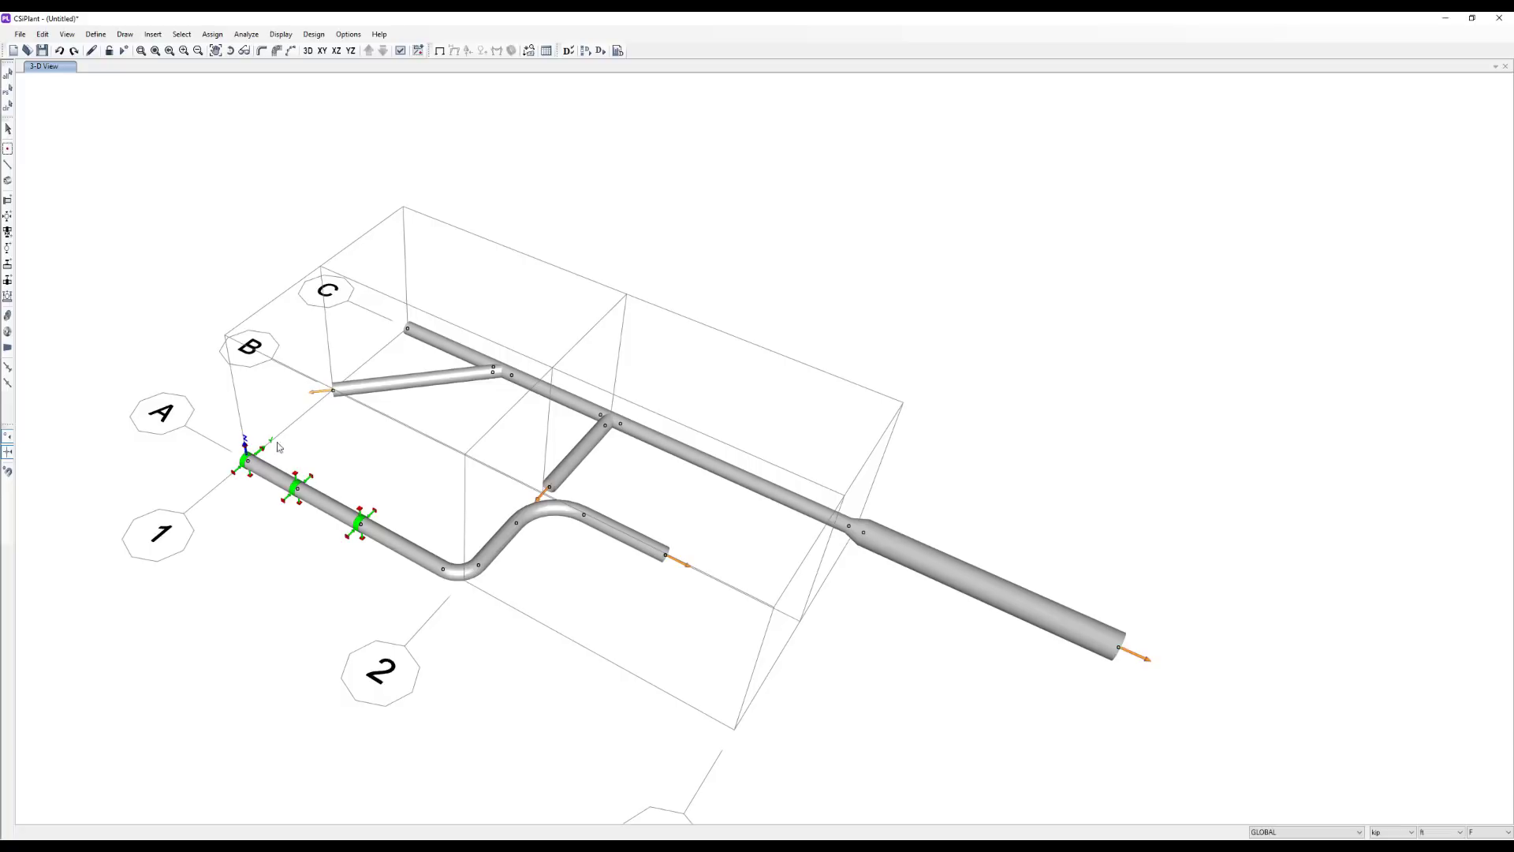
- Place an anchor at the C-1 end of the grid C pipe and a line stop about 2.5 ft from it
click(7, 204)
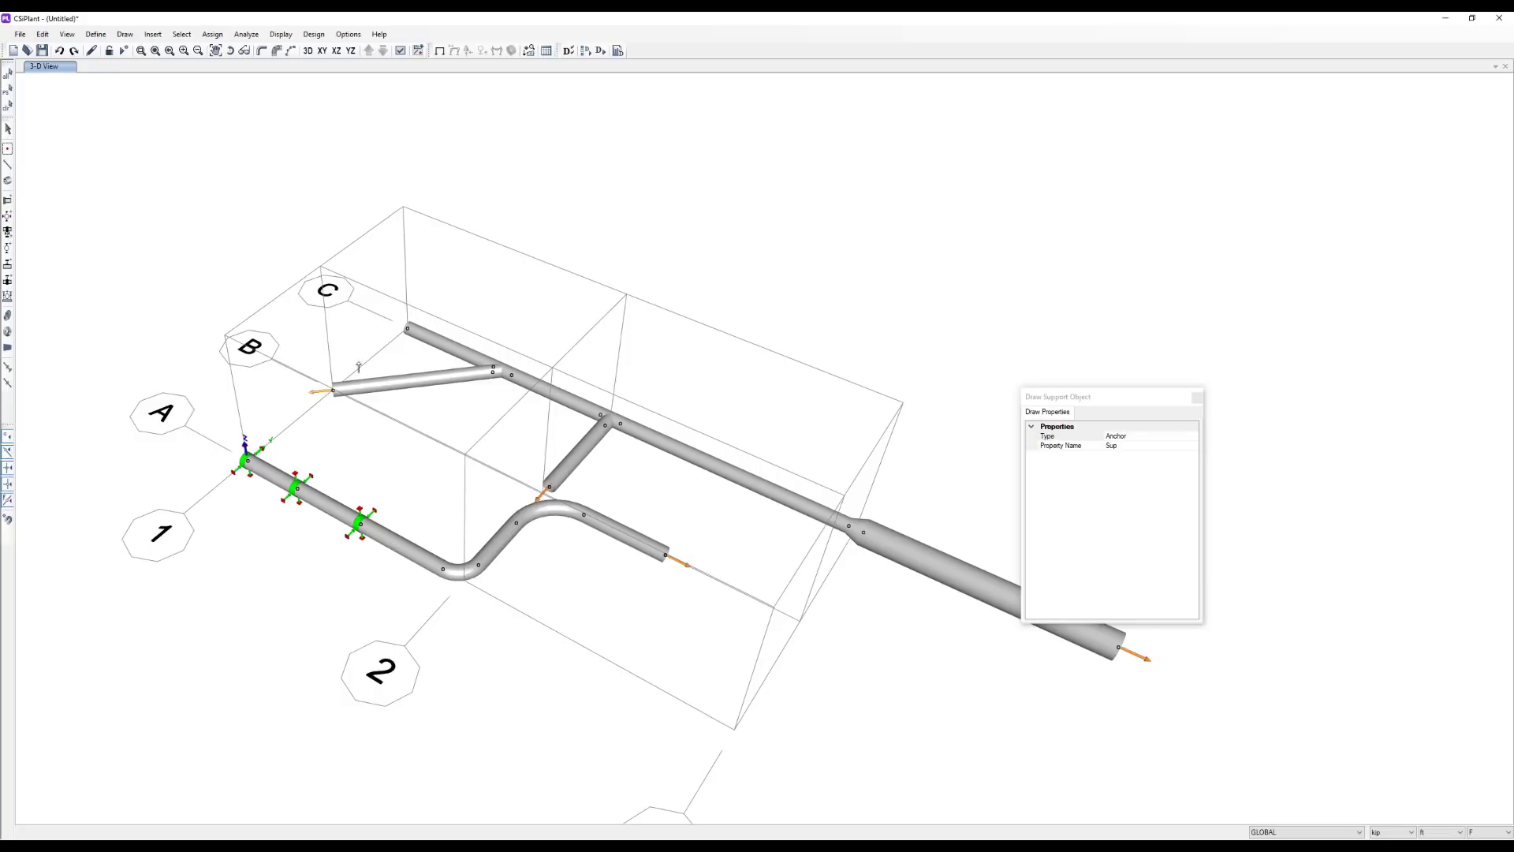
click(408, 329)
key(Escape)
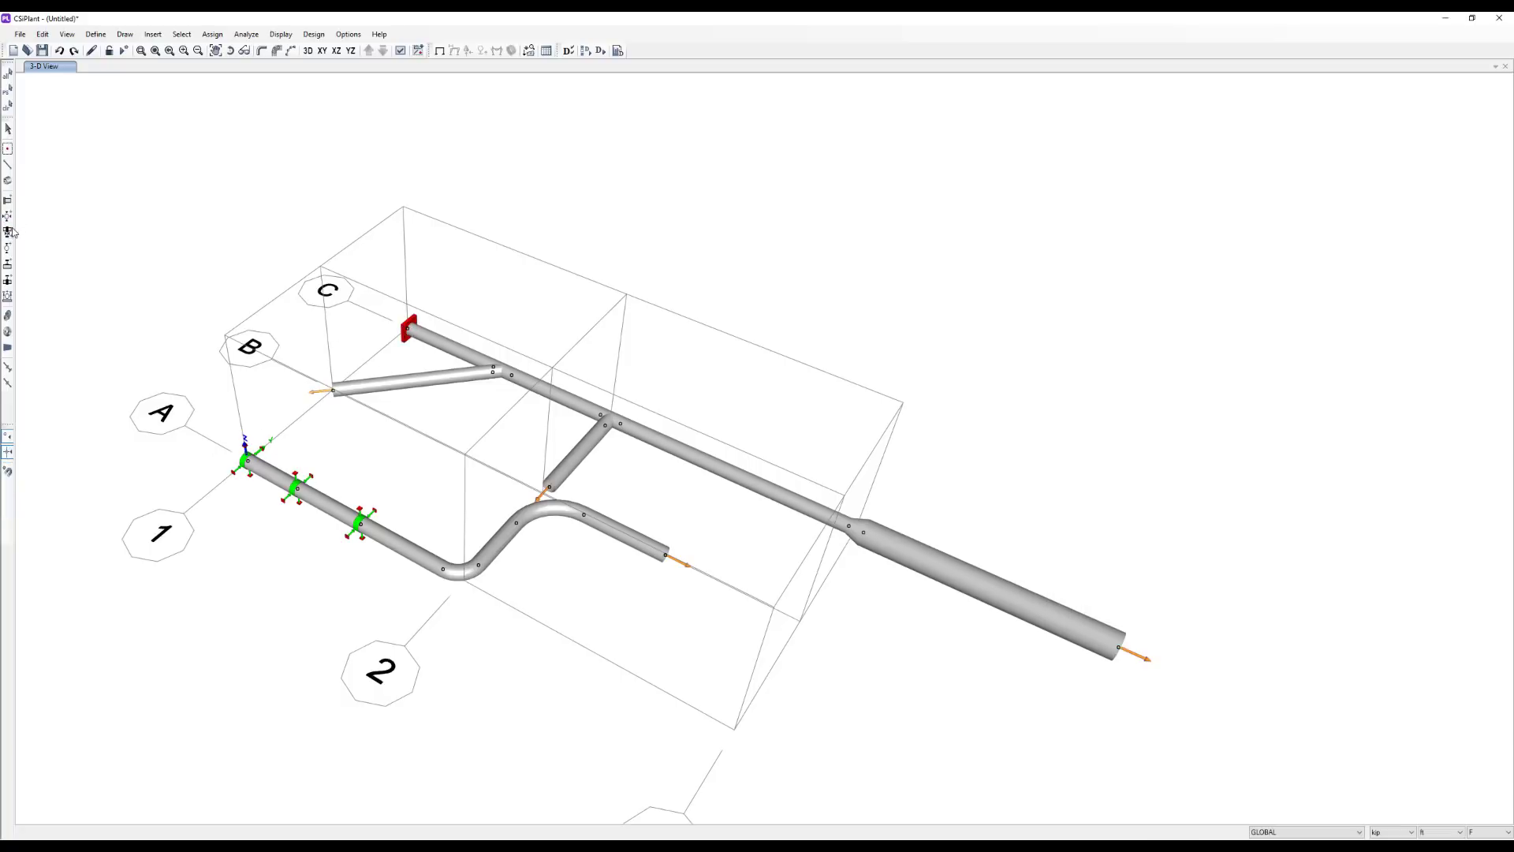
click(7, 231)
click(429, 339)
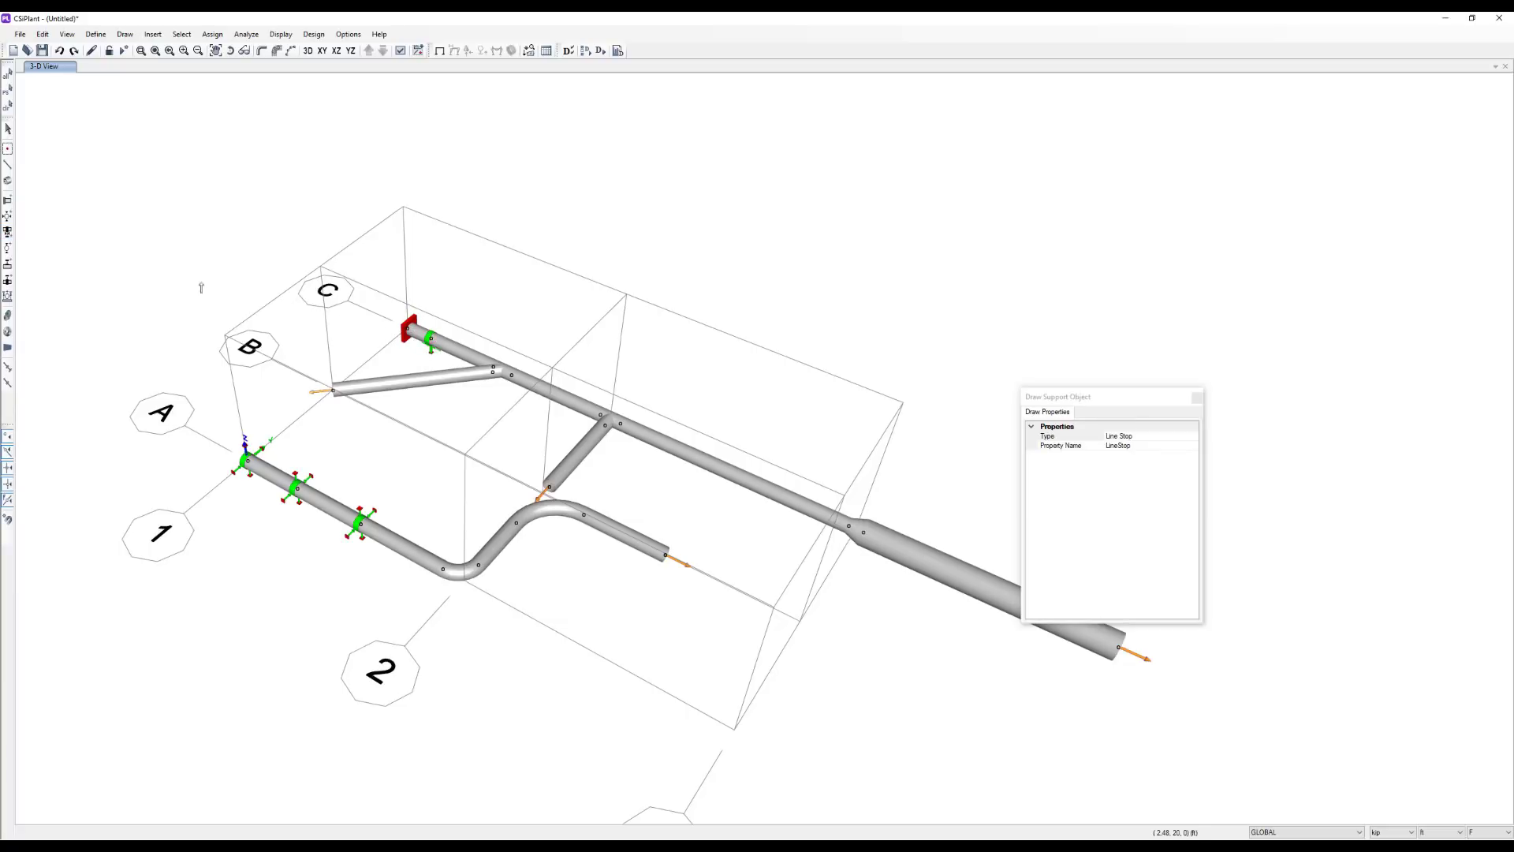
key(Escape)
- Place a vertical support on the grid C pipe just before the skewed branch and a hanger just past it
click(7, 247)
click(461, 351)
key(Escape)
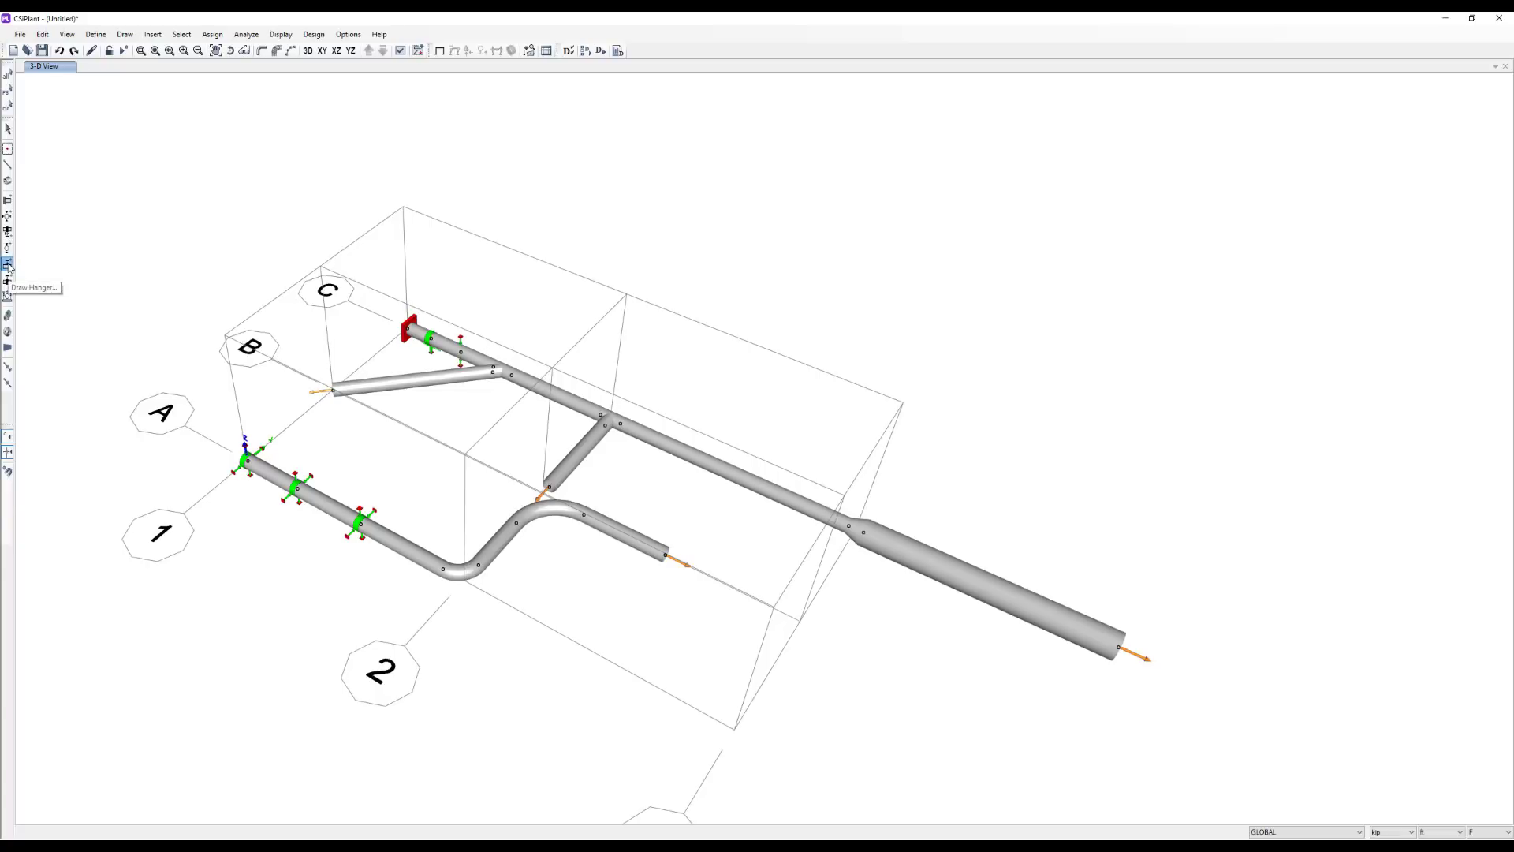
click(8, 265)
click(532, 383)
key(Escape)
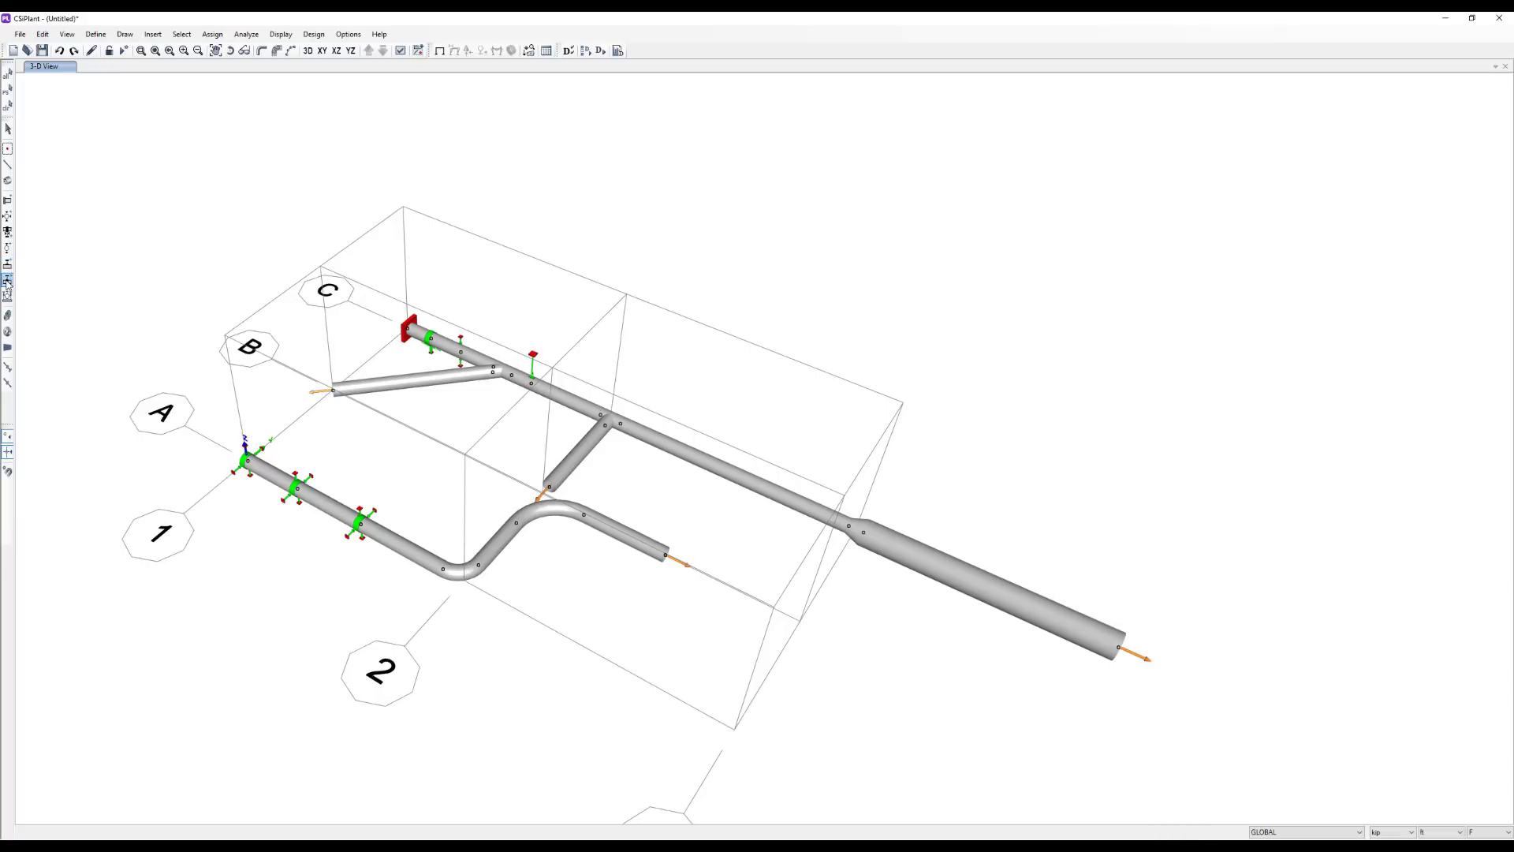
- Add a snubber and a default-property spring hanger on the grid C pipe, about 14.4 ft and 16.5 ft from C-1
click(7, 282)
click(548, 388)
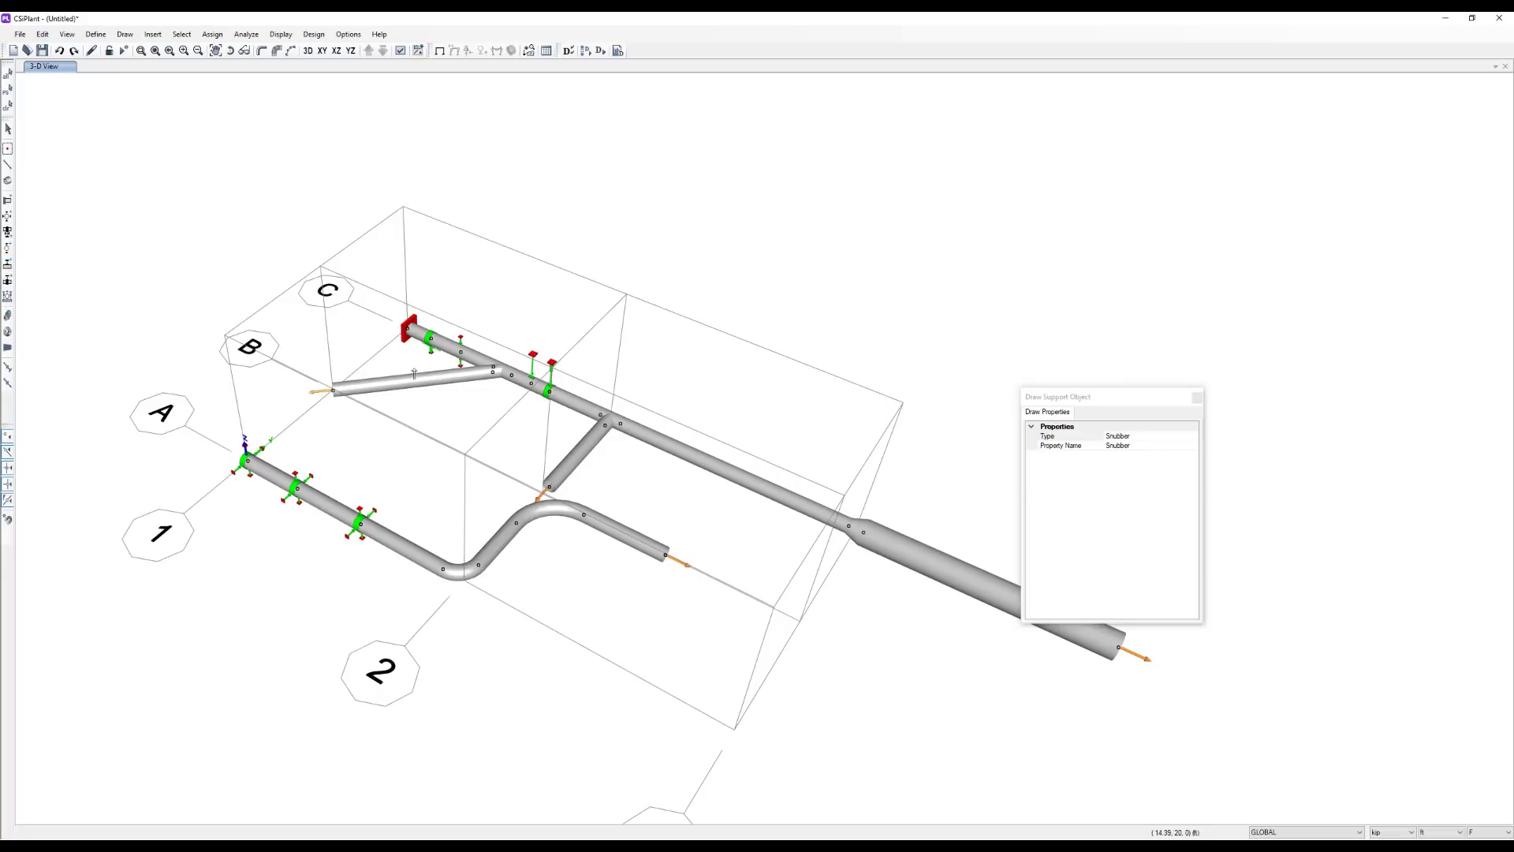
key(Escape)
click(7, 297)
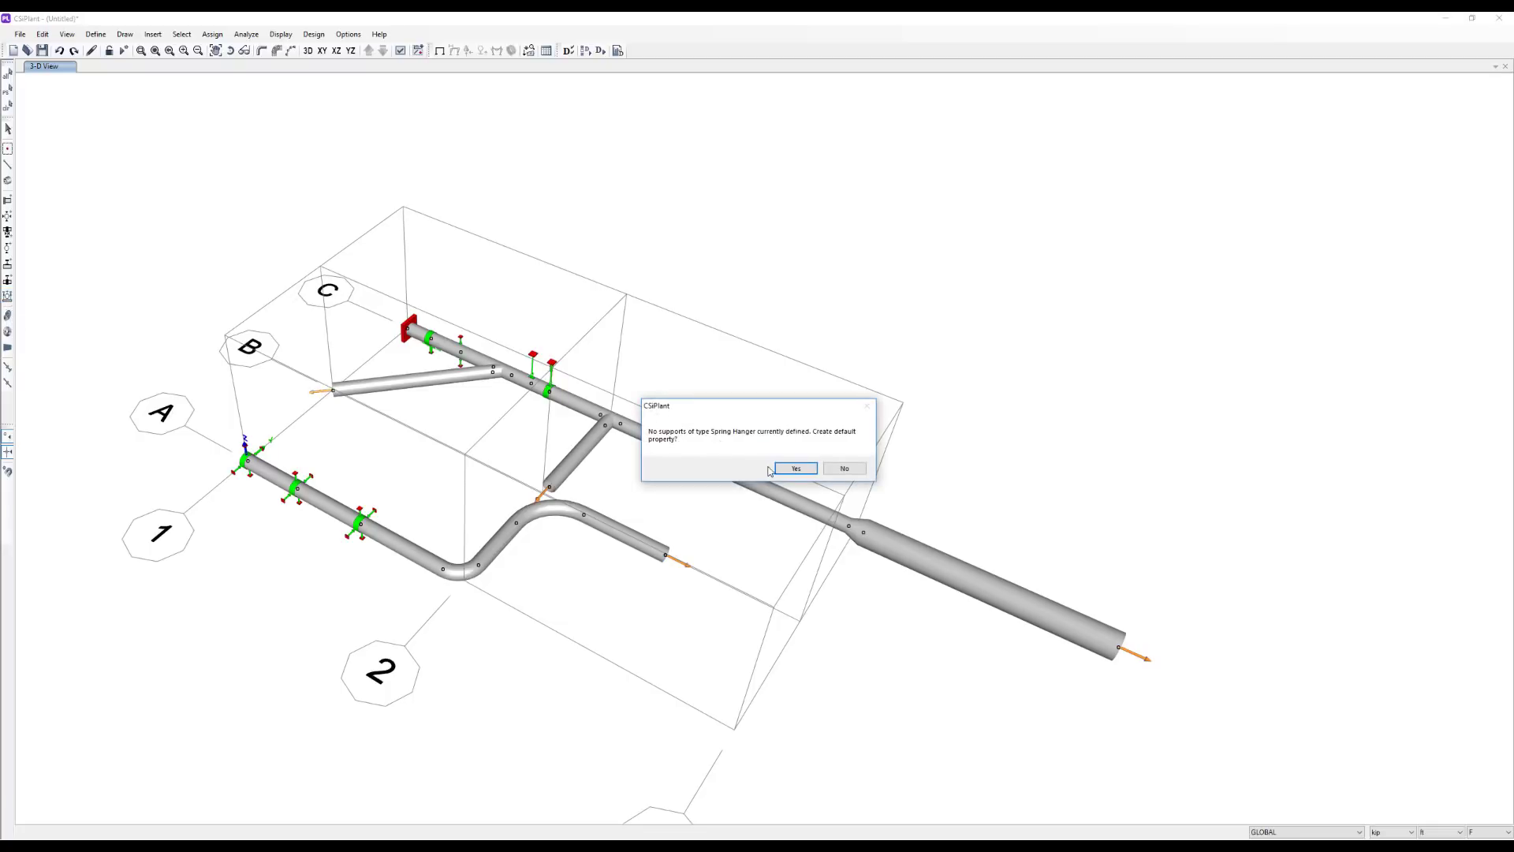
click(795, 469)
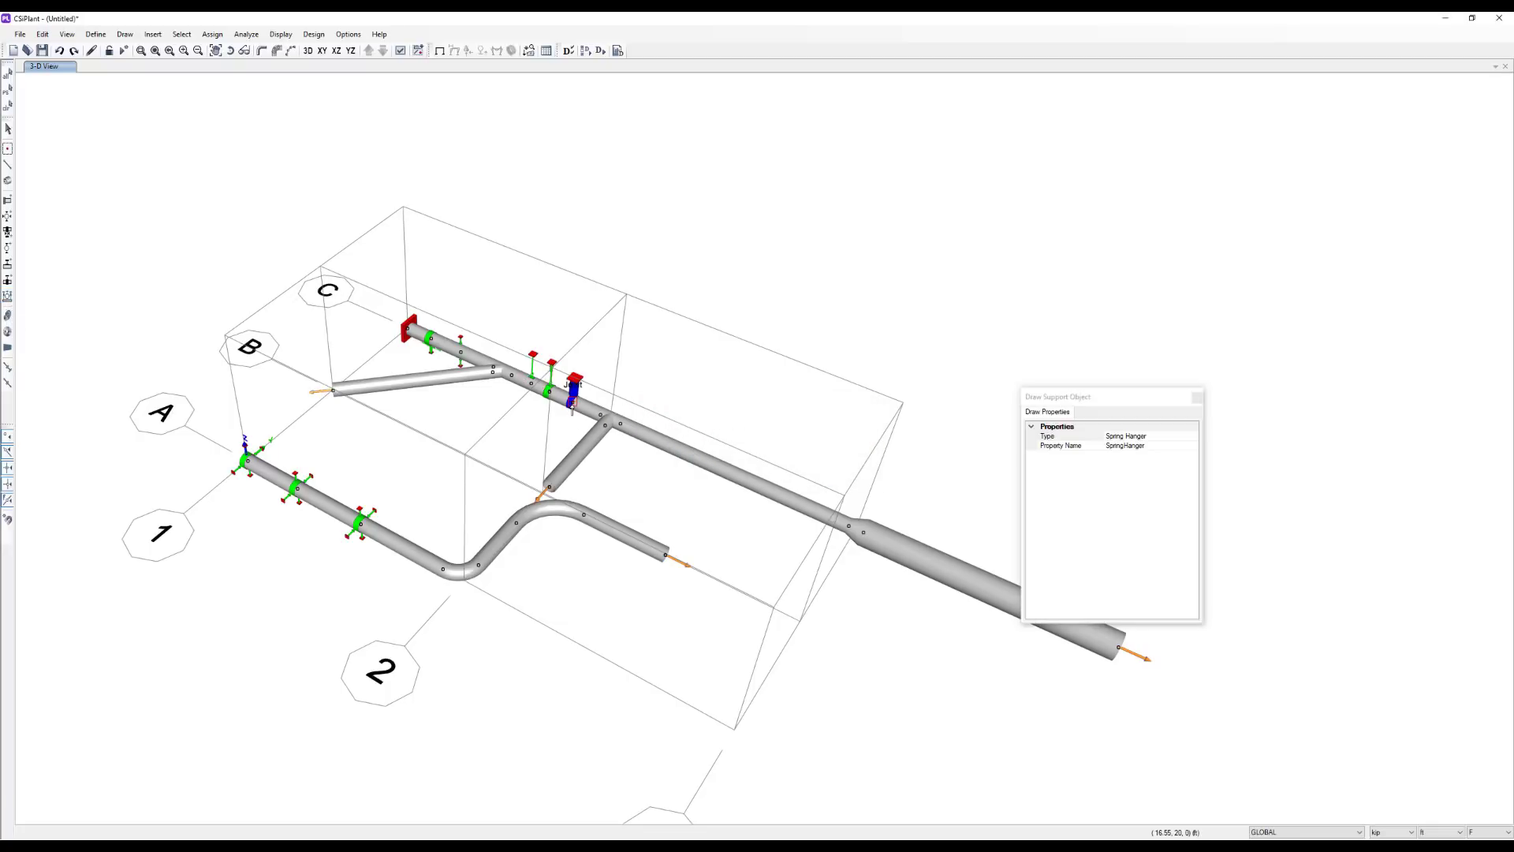
key(Escape)
- Place a guide support at 45% along the elbow near grid point A-2
scroll(500, 541, up, 5)
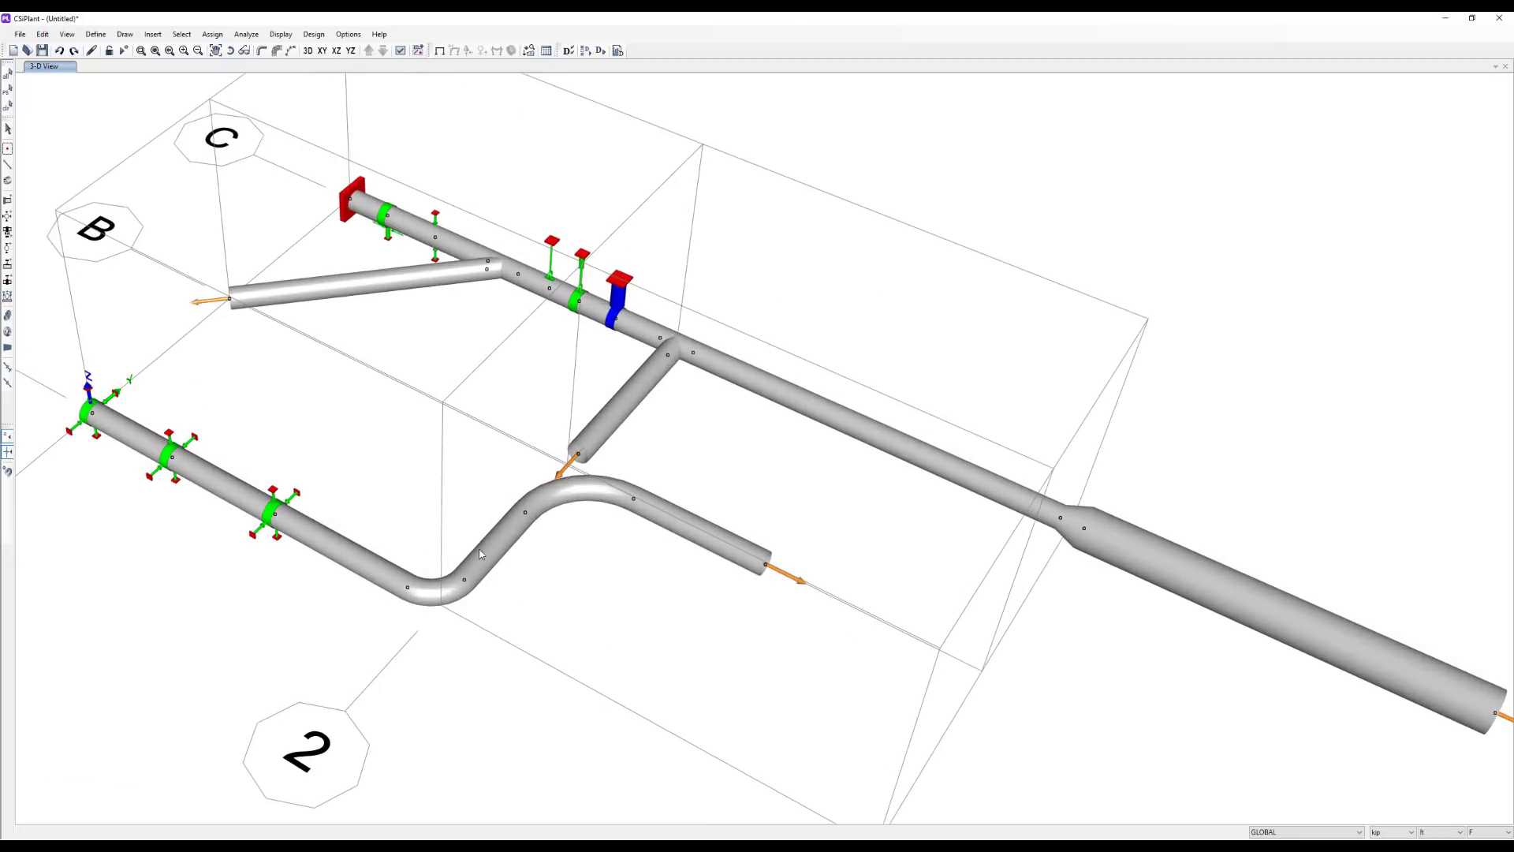
scroll(479, 554, up, 1)
middle_drag(480, 554, 478, 519)
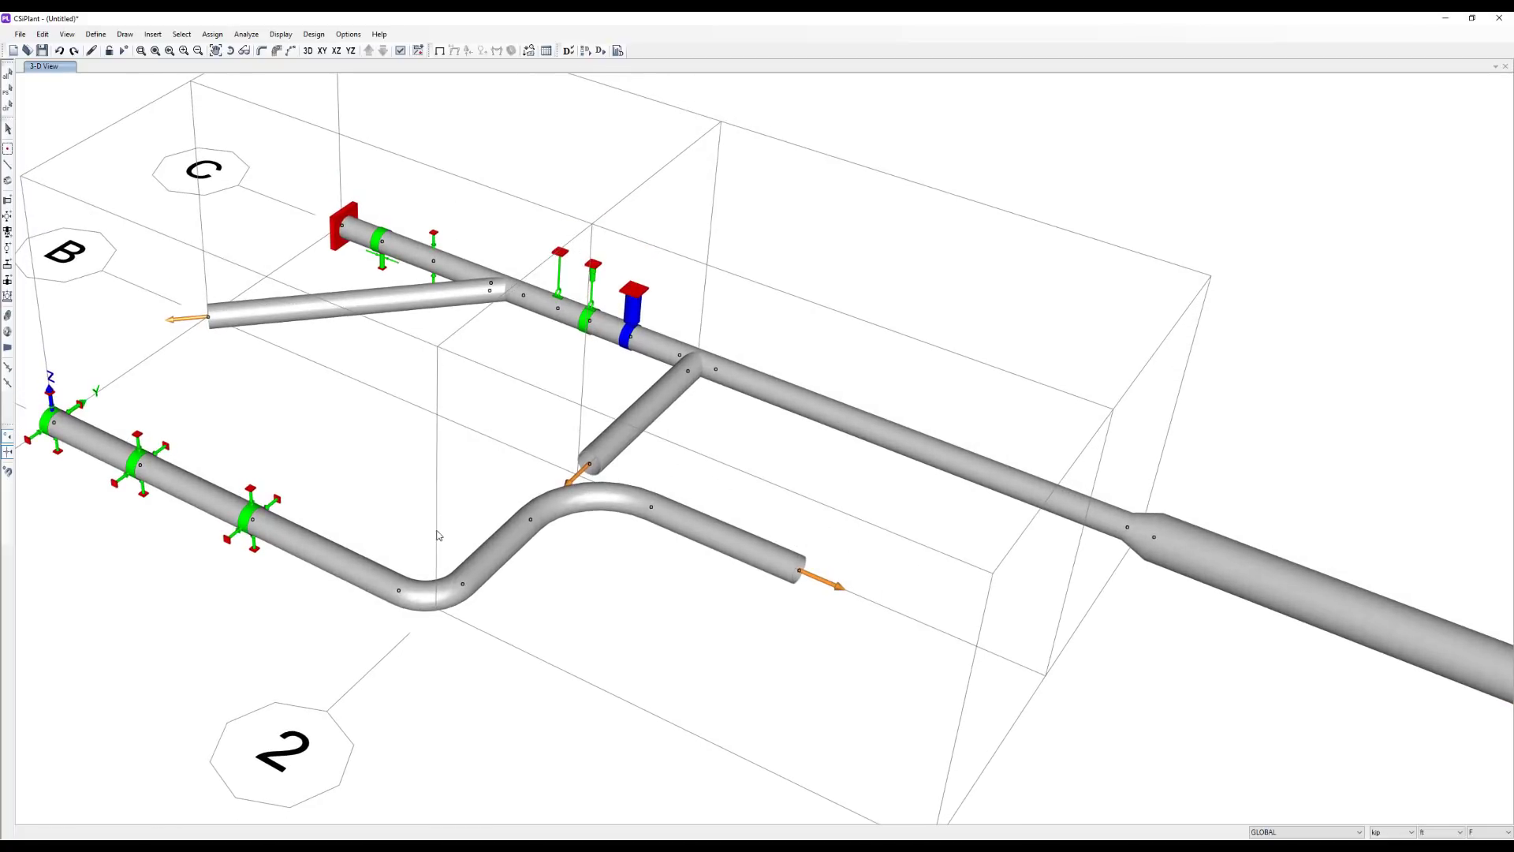
middle_drag(440, 528, 399, 433)
click(7, 218)
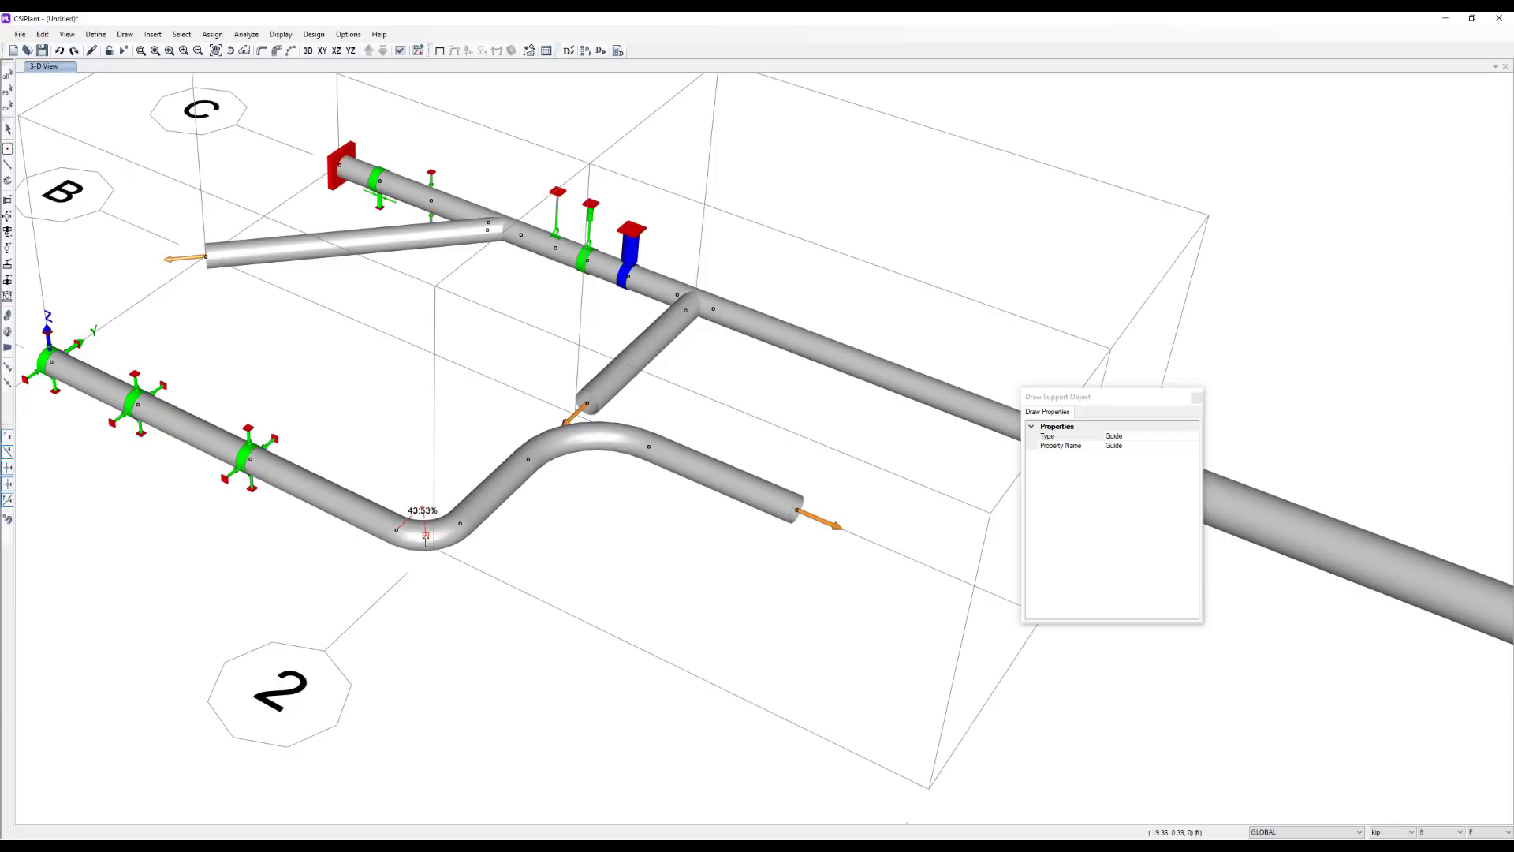
text(45)
key(Return)
key(Escape)
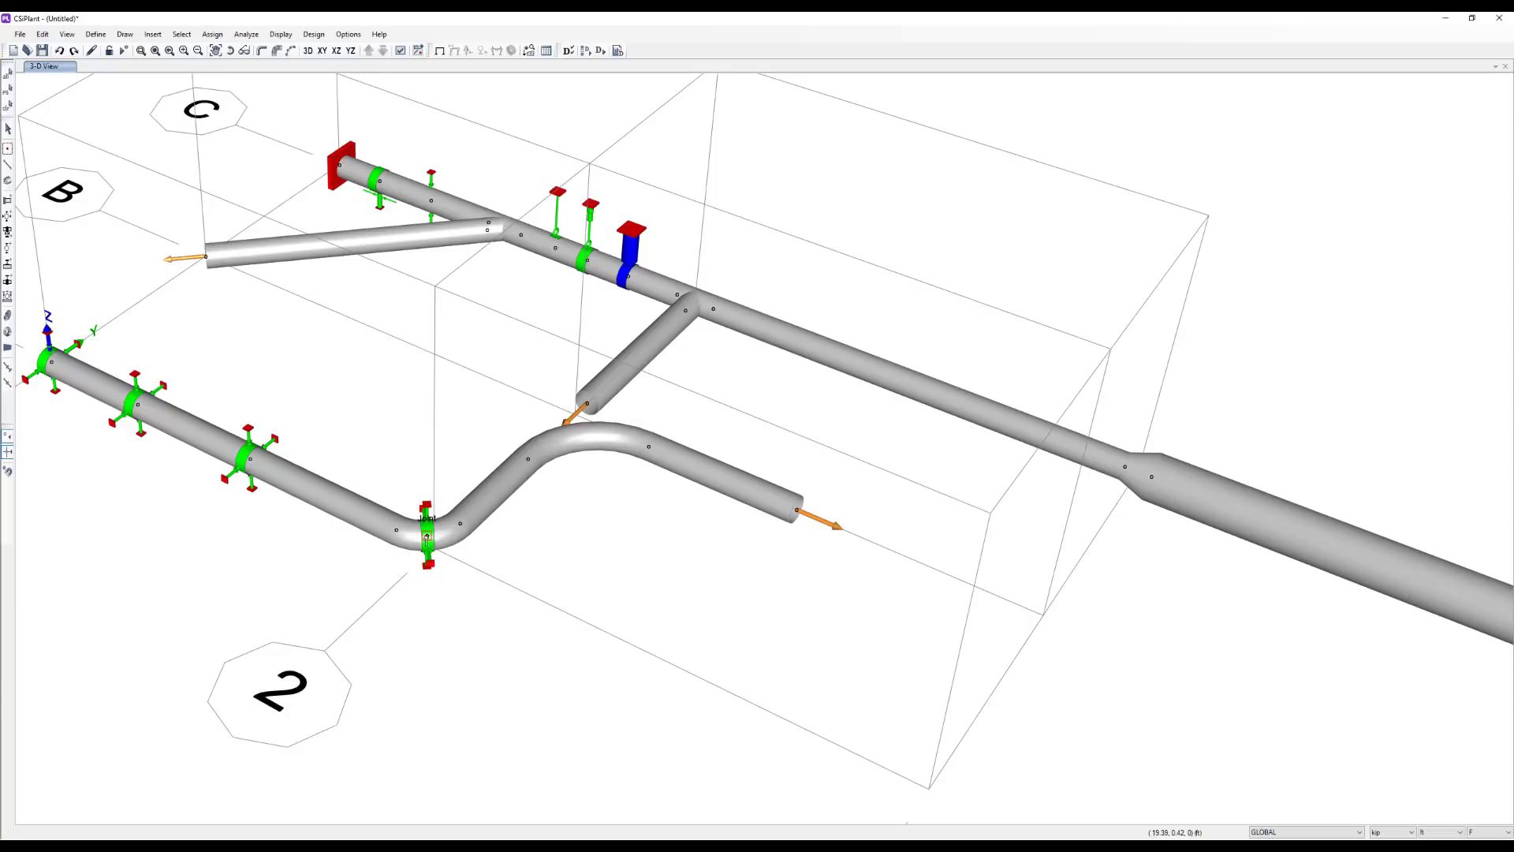
- Insert a ValveProp valve on the grid C pipe past the perpendicular branch, starting about 24.8 ft from C-1
scroll(720, 456, down, 2)
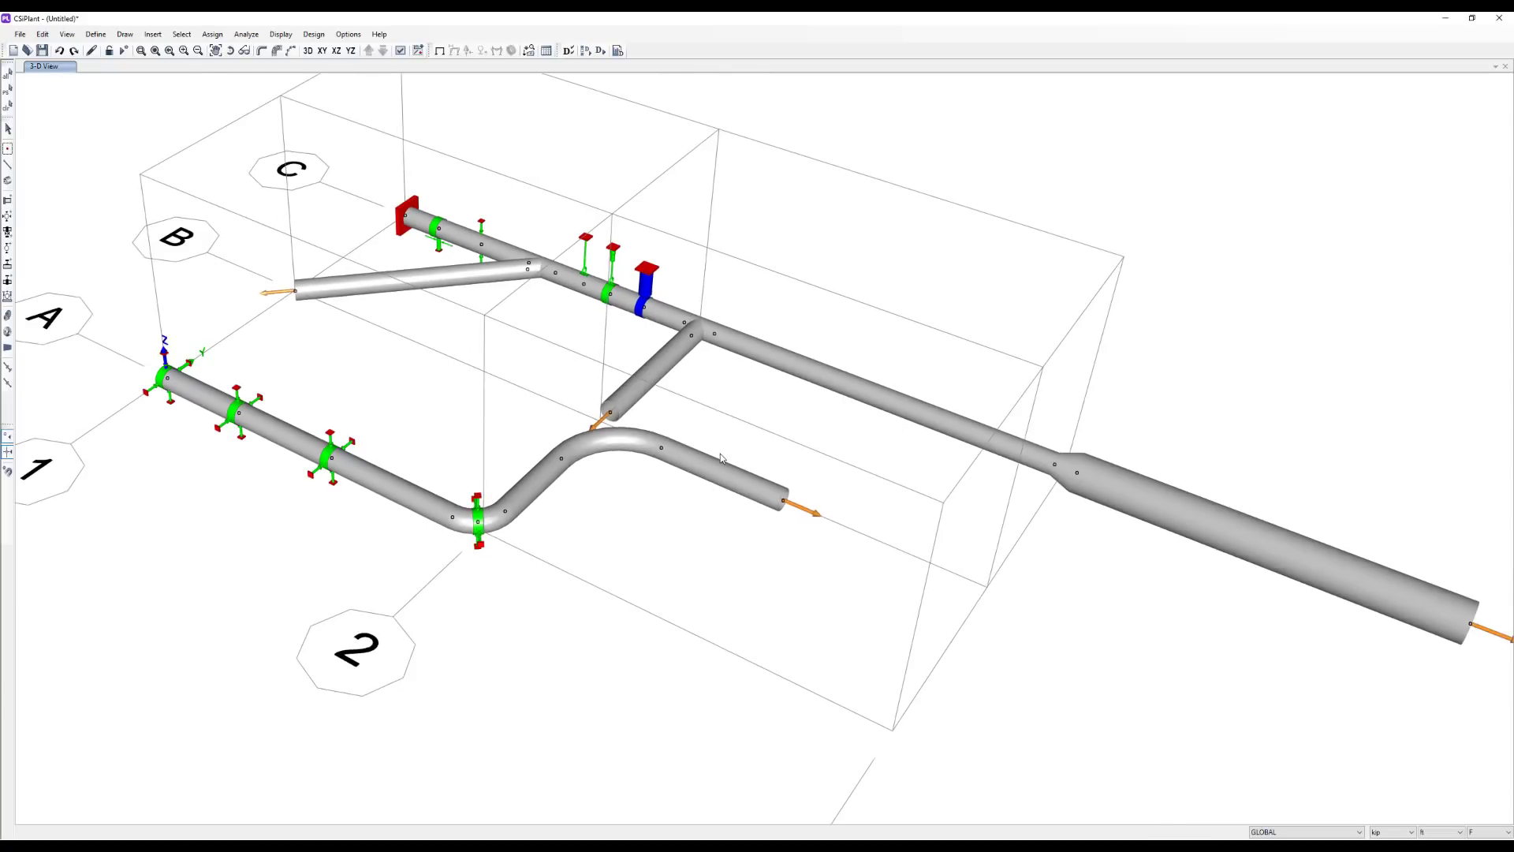
middle_drag(733, 404, 391, 438)
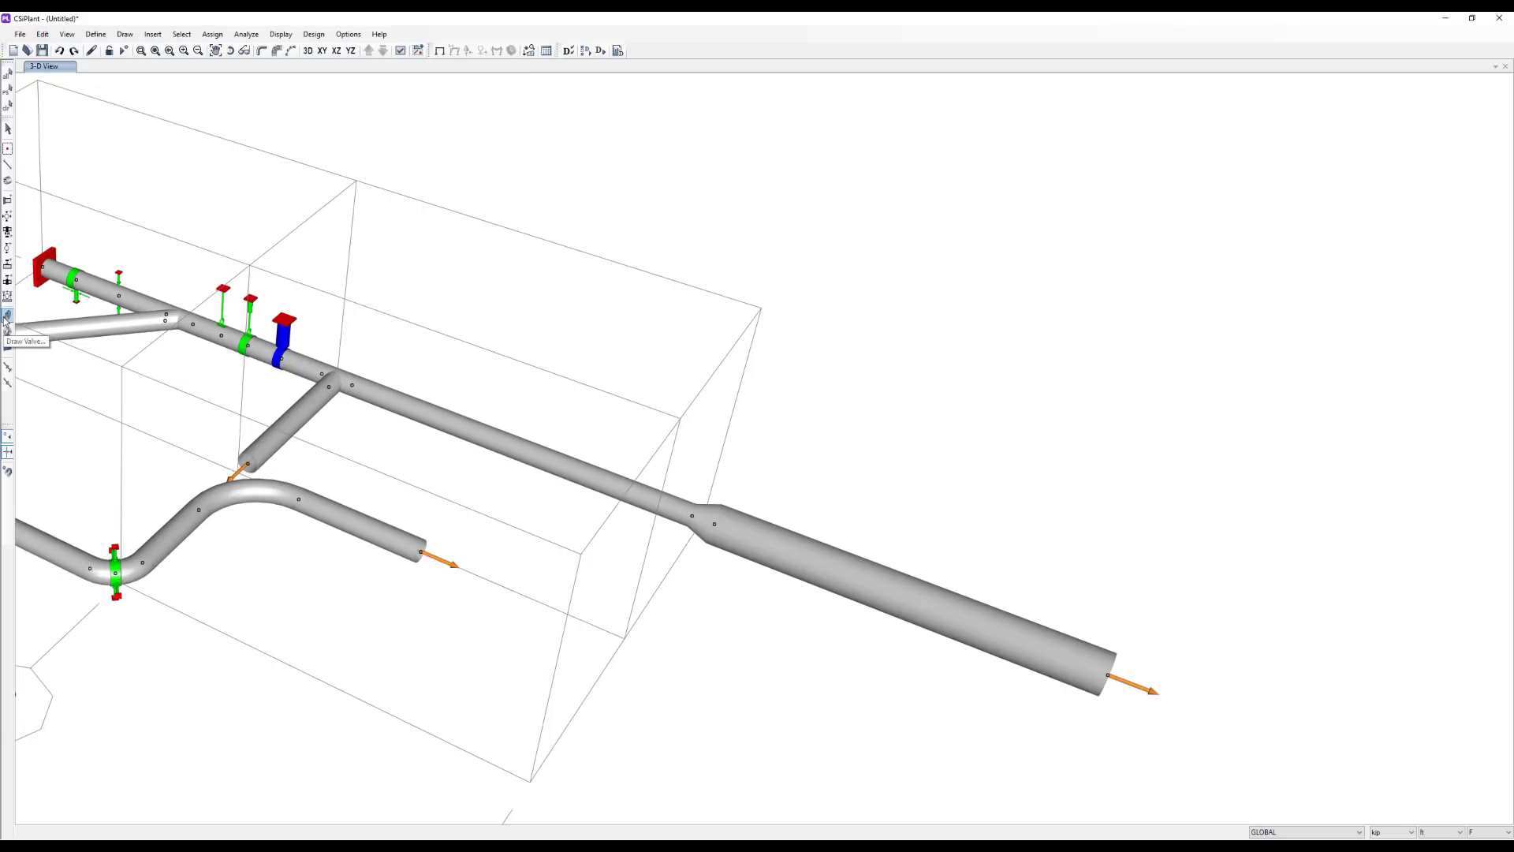
click(7, 317)
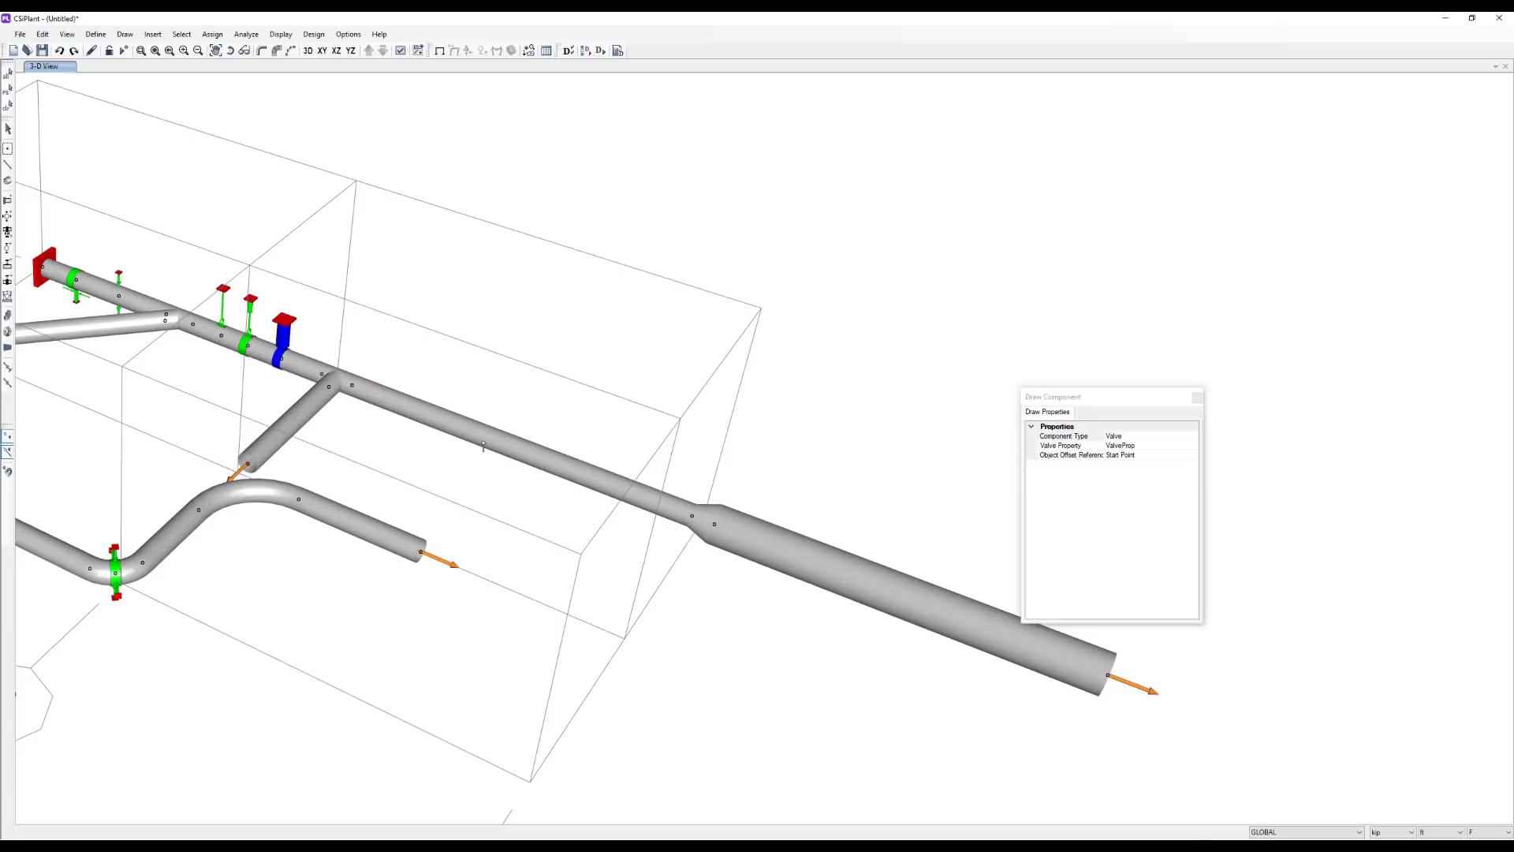
click(416, 412)
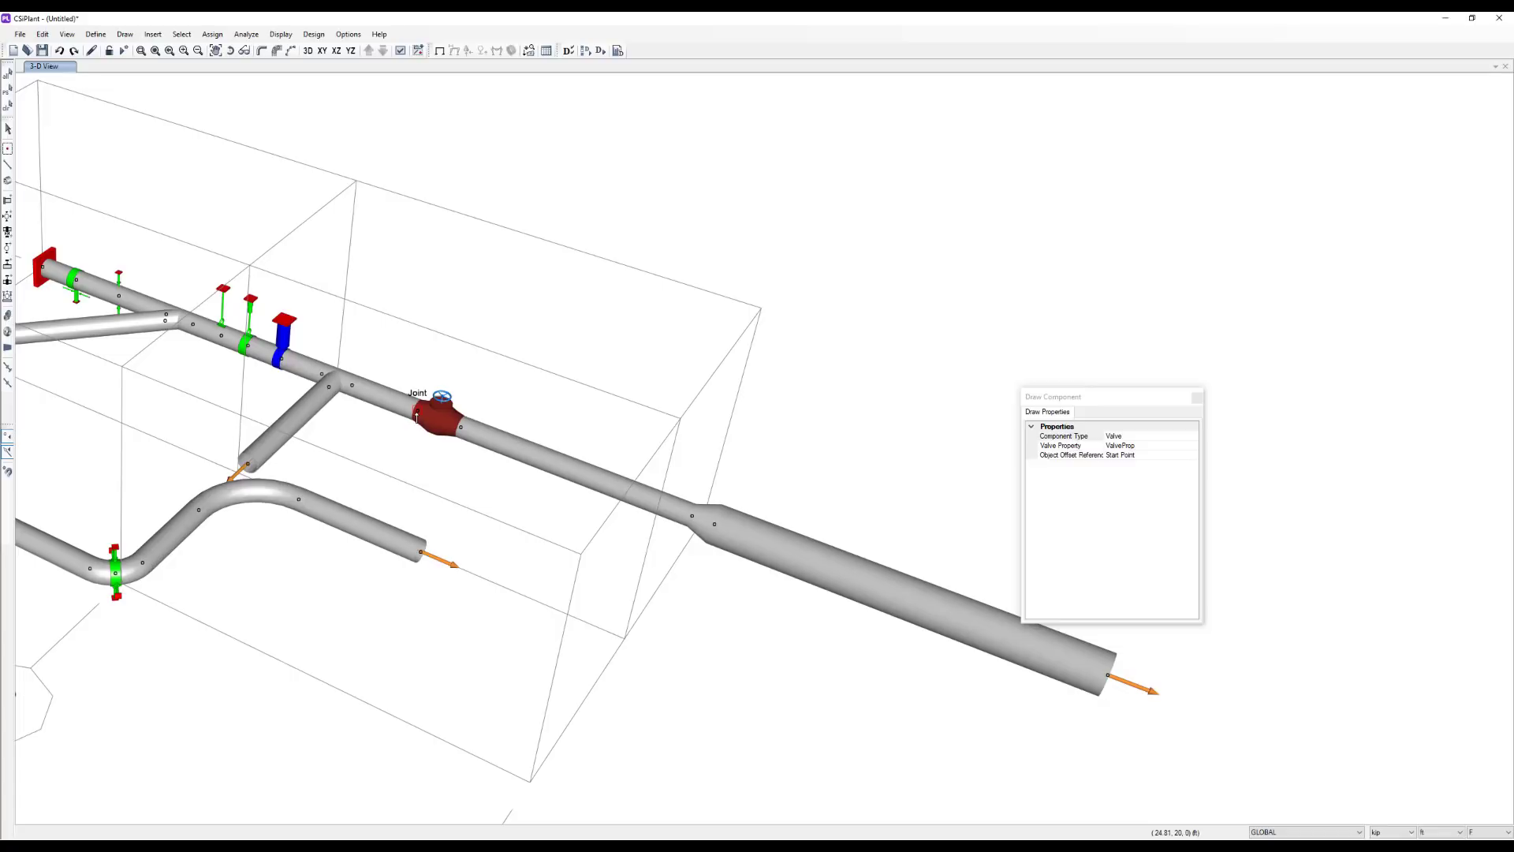
- Insert a both-sides FlangeProp flange on the grid C pipe, about 4 ft past the valve
click(7, 348)
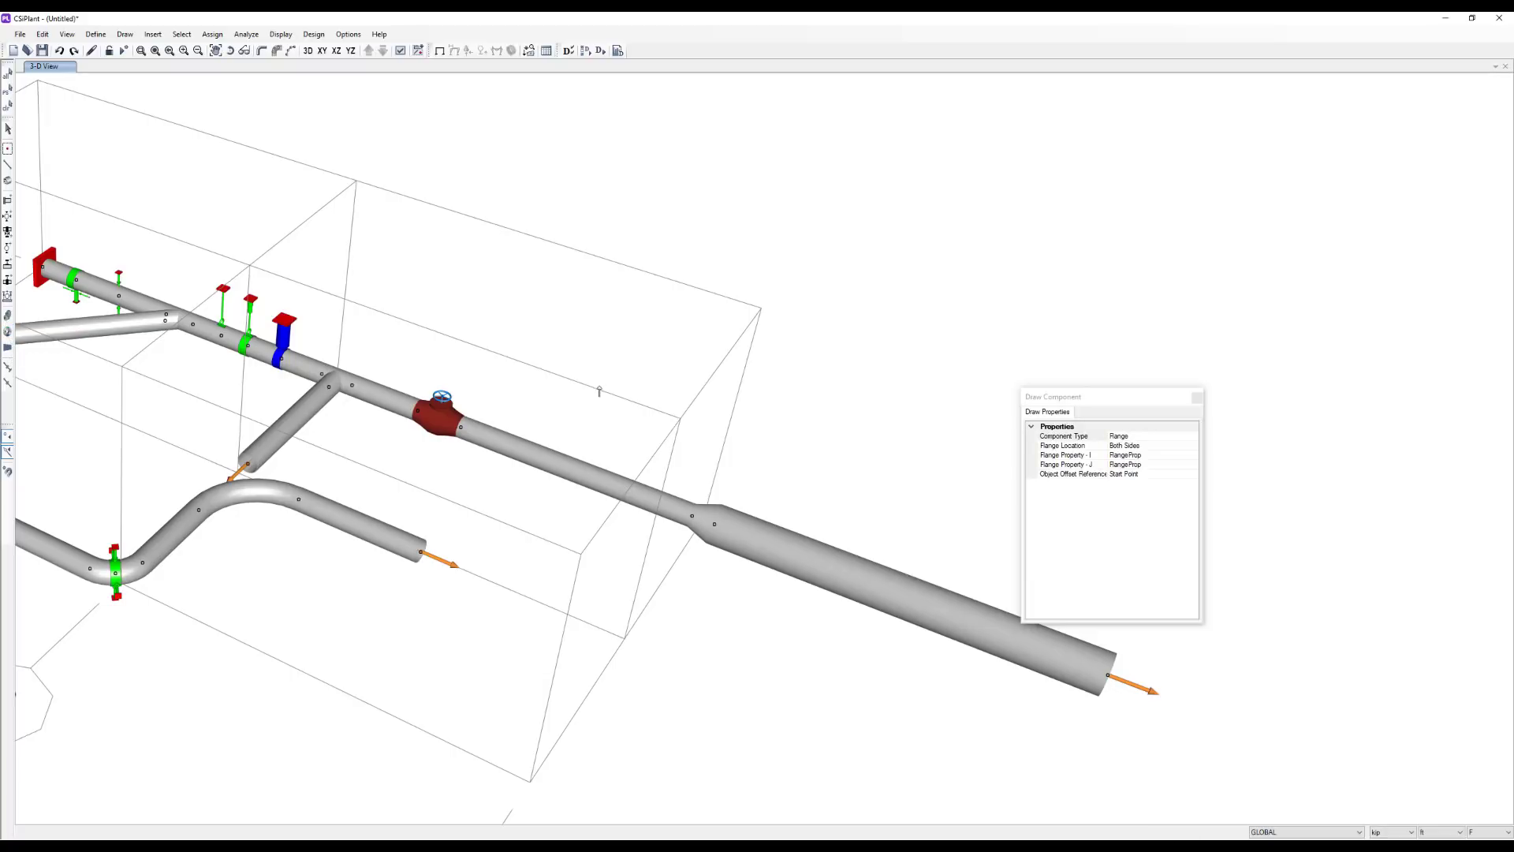
middle_drag(599, 391, 573, 387)
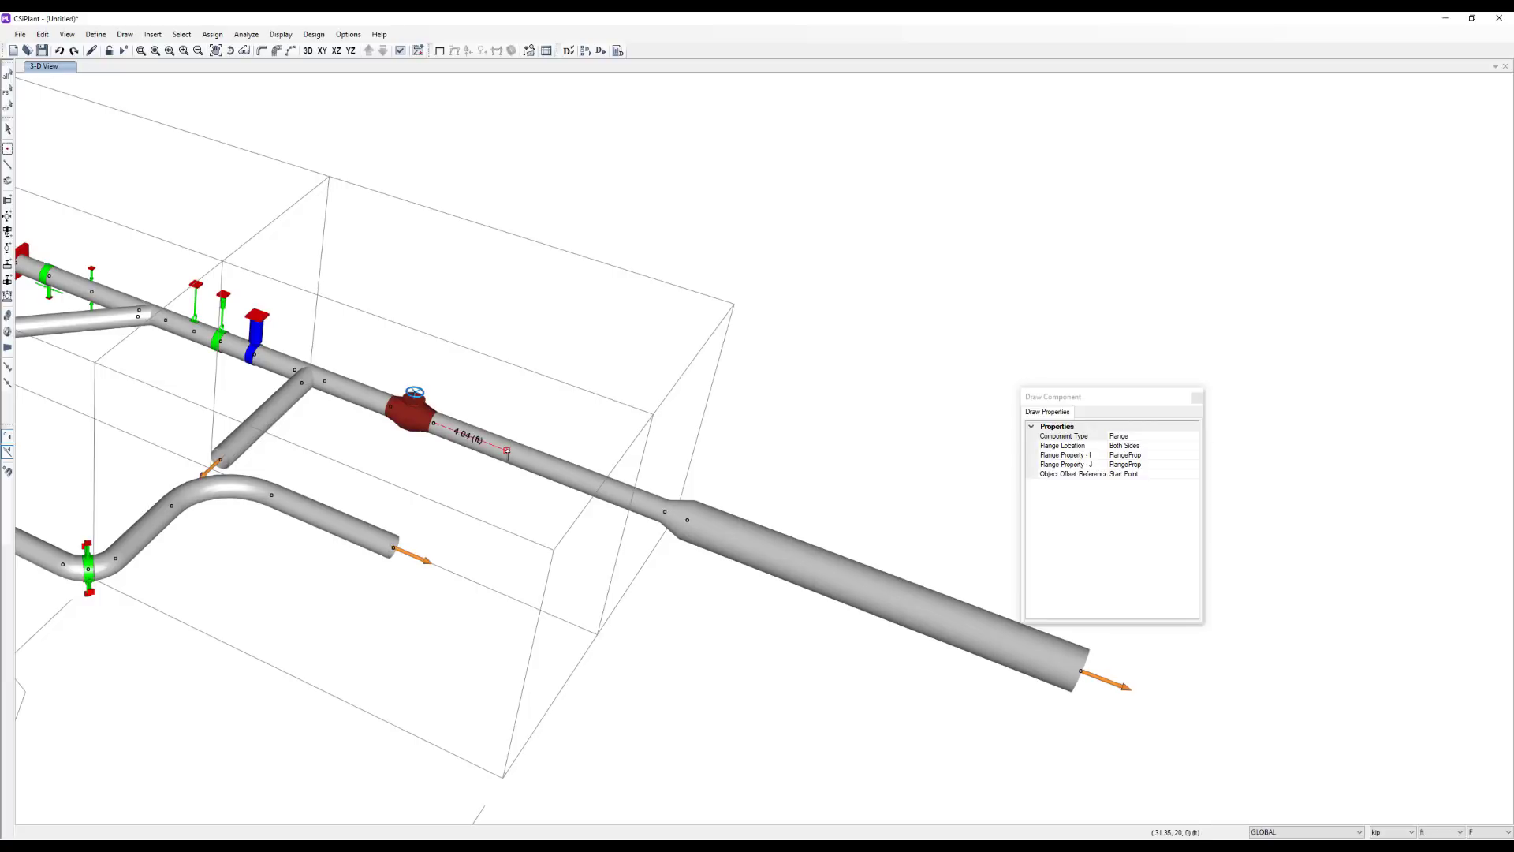
click(507, 451)
- Insert a flange with location I Only at the joint where the elbow near A-2 meets the straight pipe
middle_drag(346, 463, 677, 412)
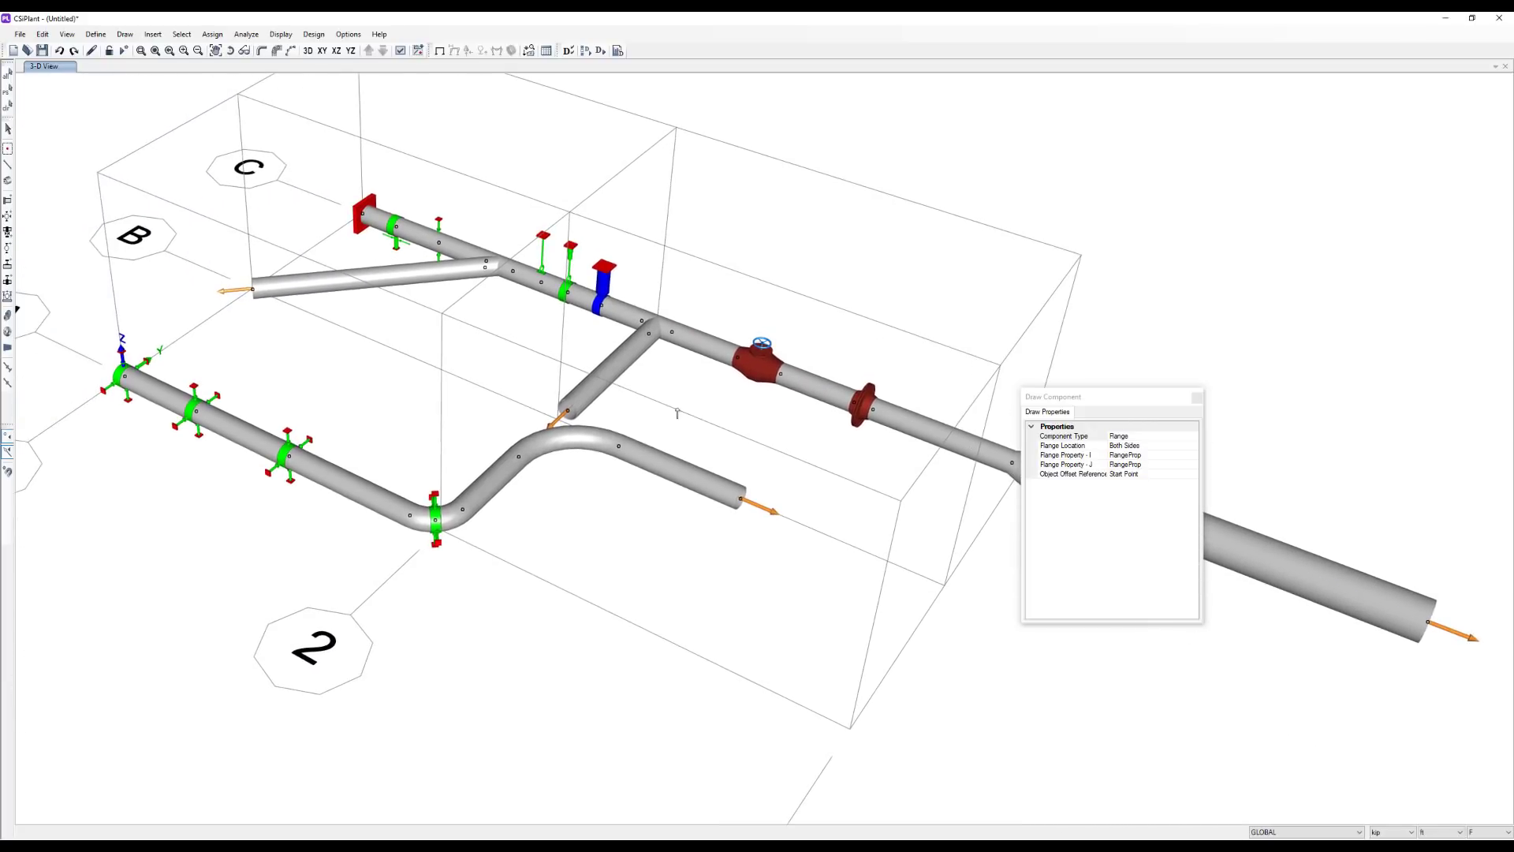
shift+middle_drag(564, 542, 483, 521)
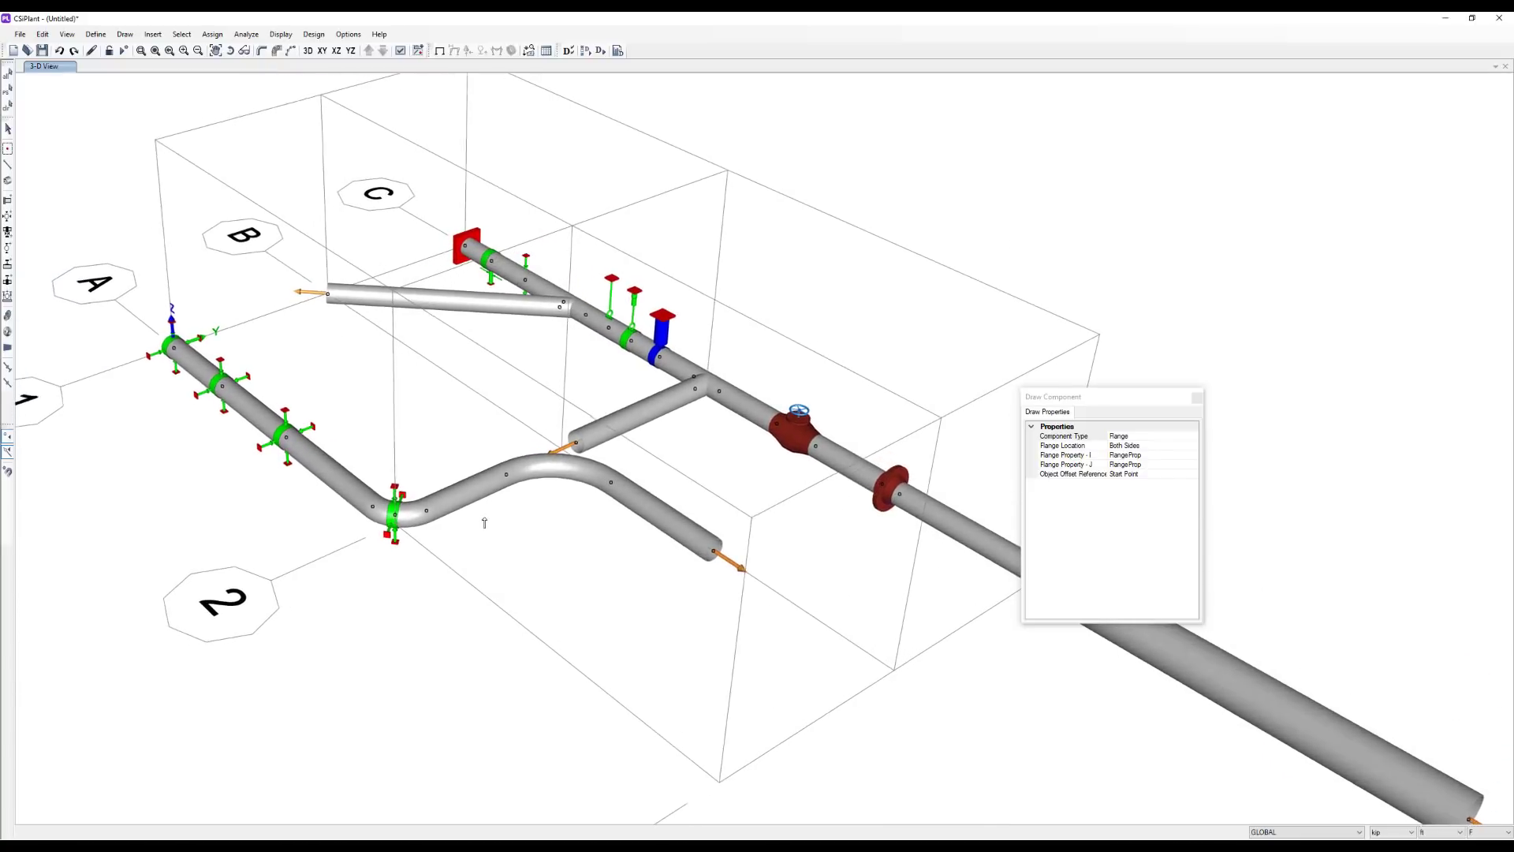
click(1173, 447)
click(1193, 445)
click(1128, 465)
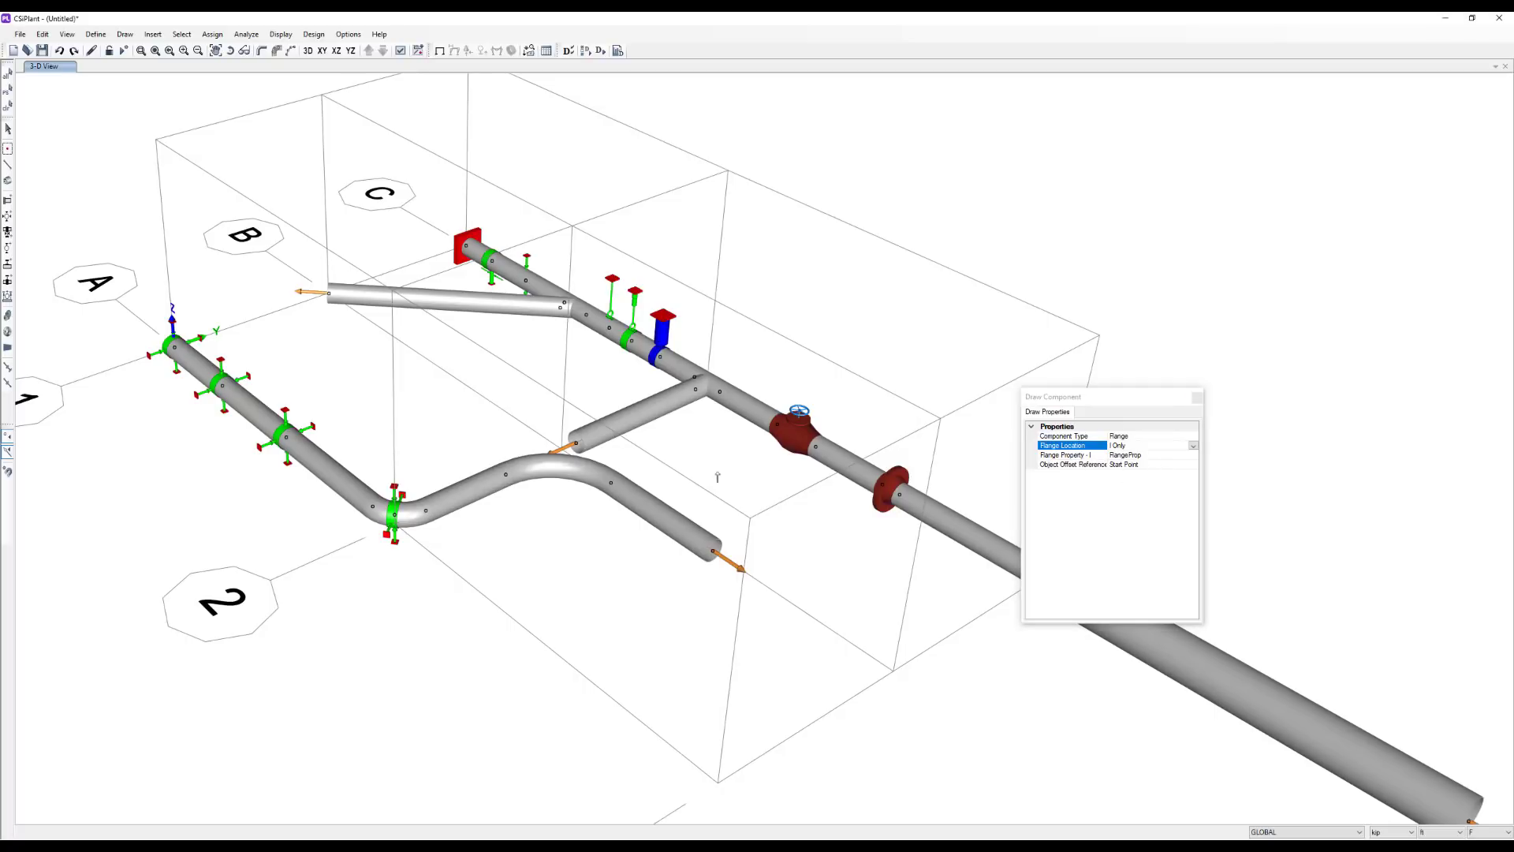
scroll(422, 512, up, 2)
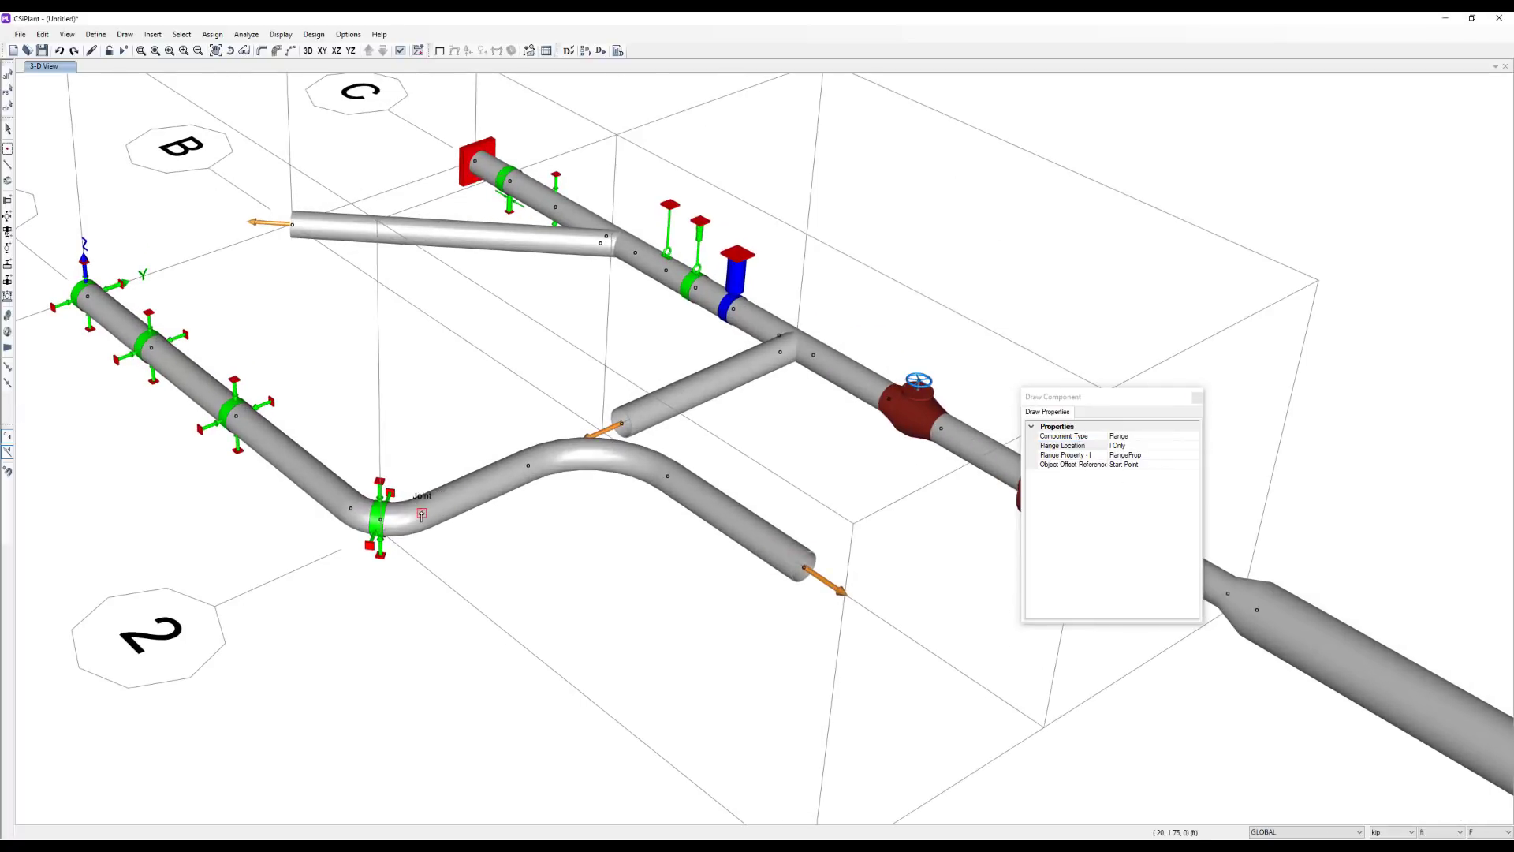
click(422, 513)
middle_drag(499, 541, 566, 549)
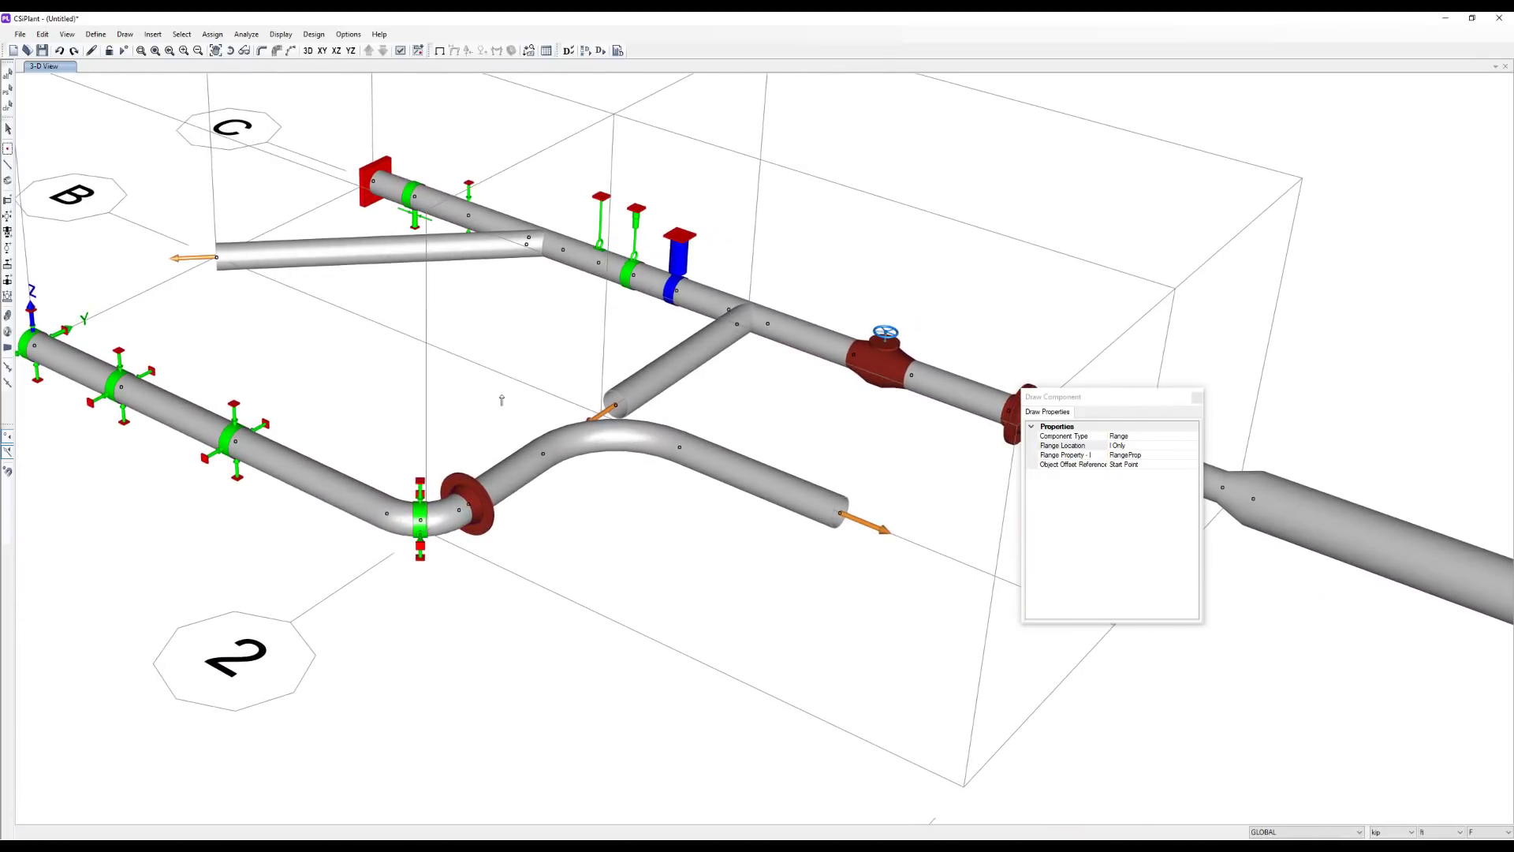
middle_drag(501, 400, 495, 449)
key(Escape)
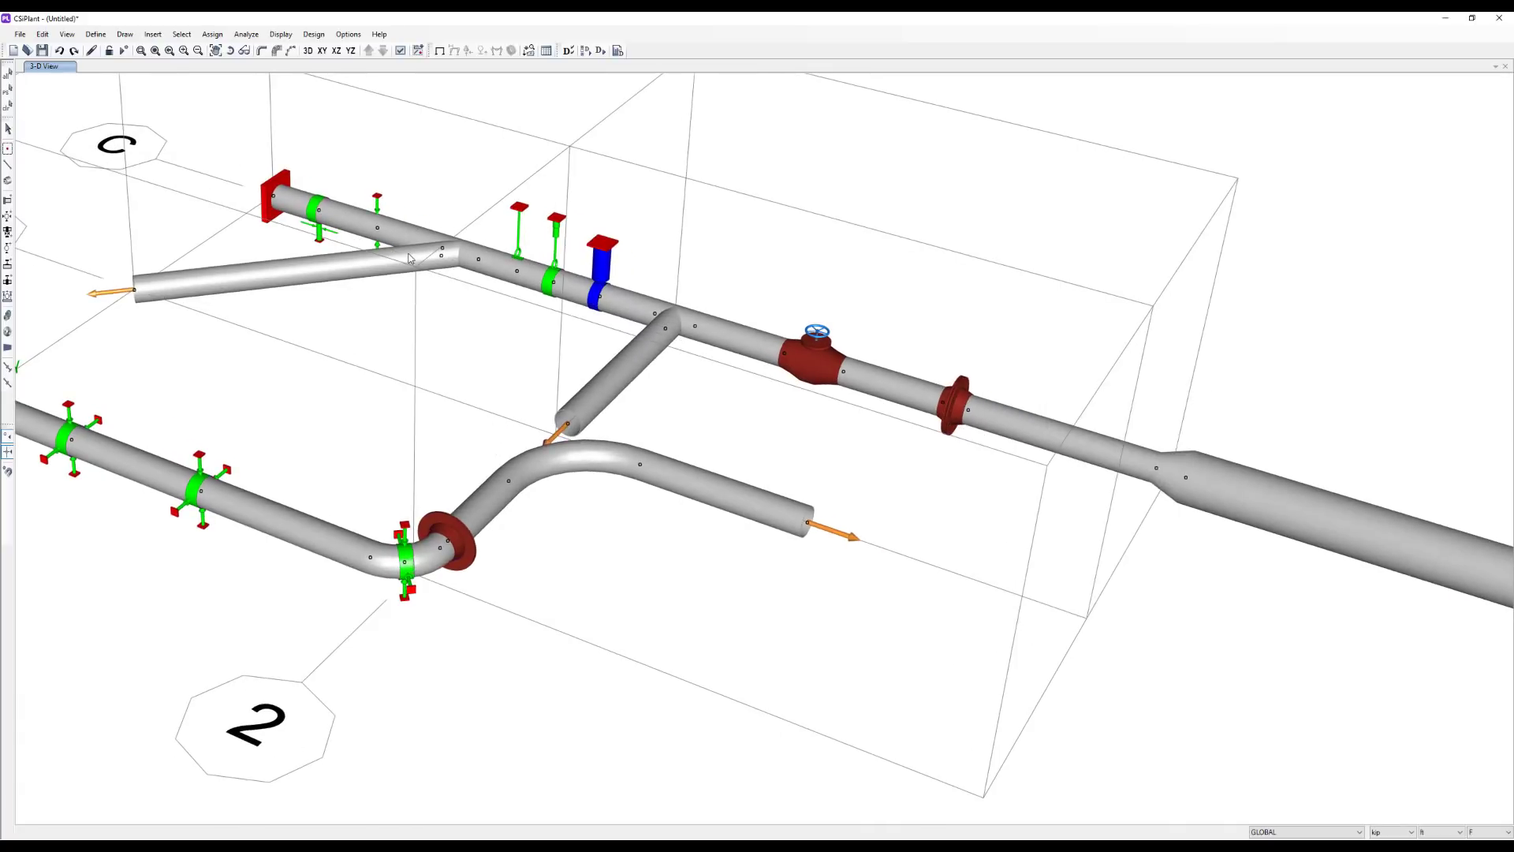
- Set the view to the XY grid plane at reference plane Z2
click(322, 50)
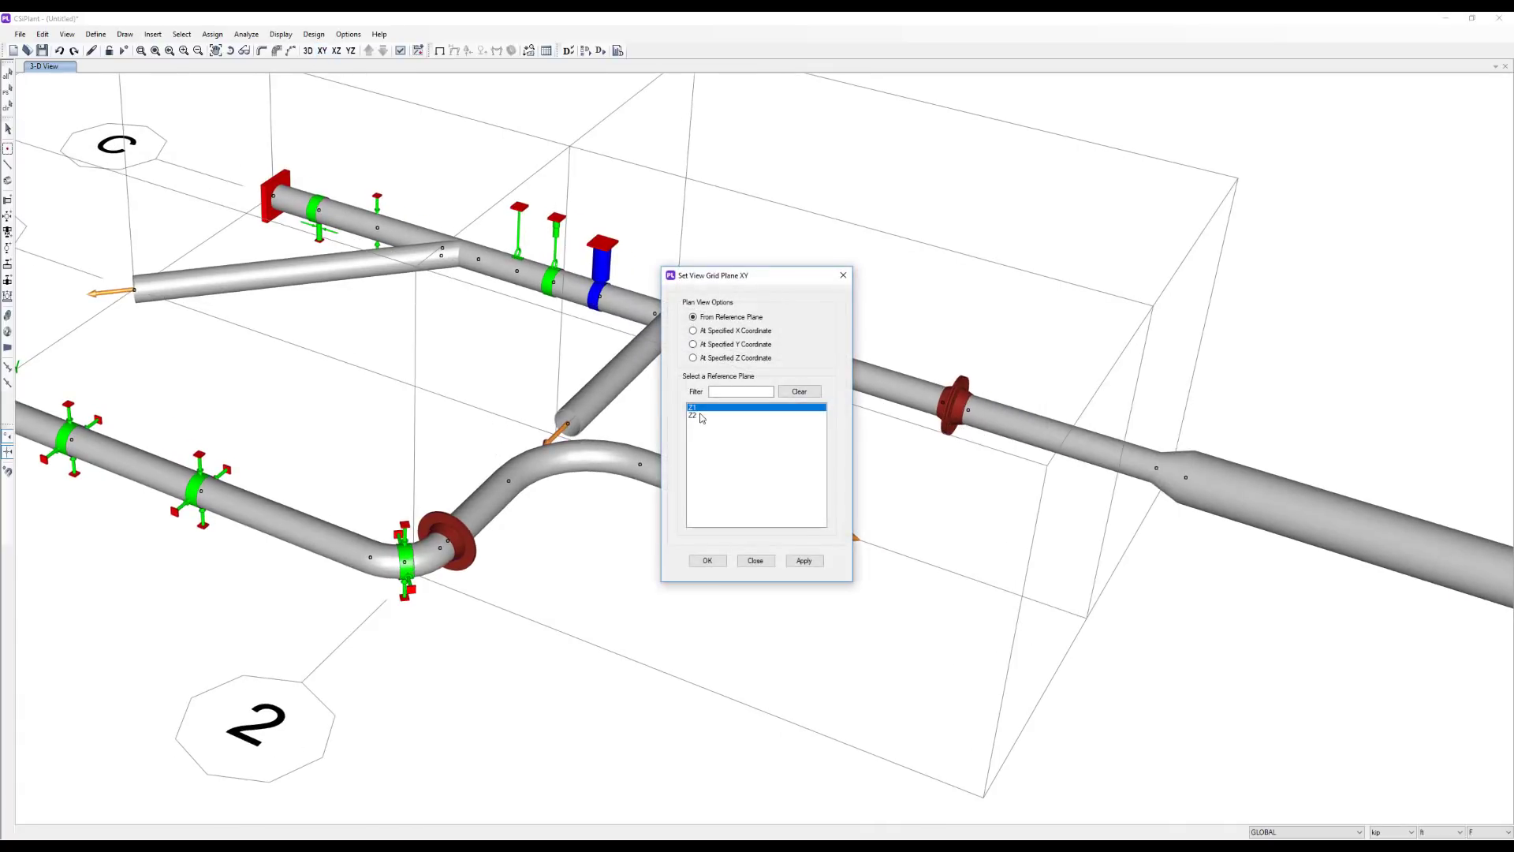
click(698, 414)
click(805, 560)
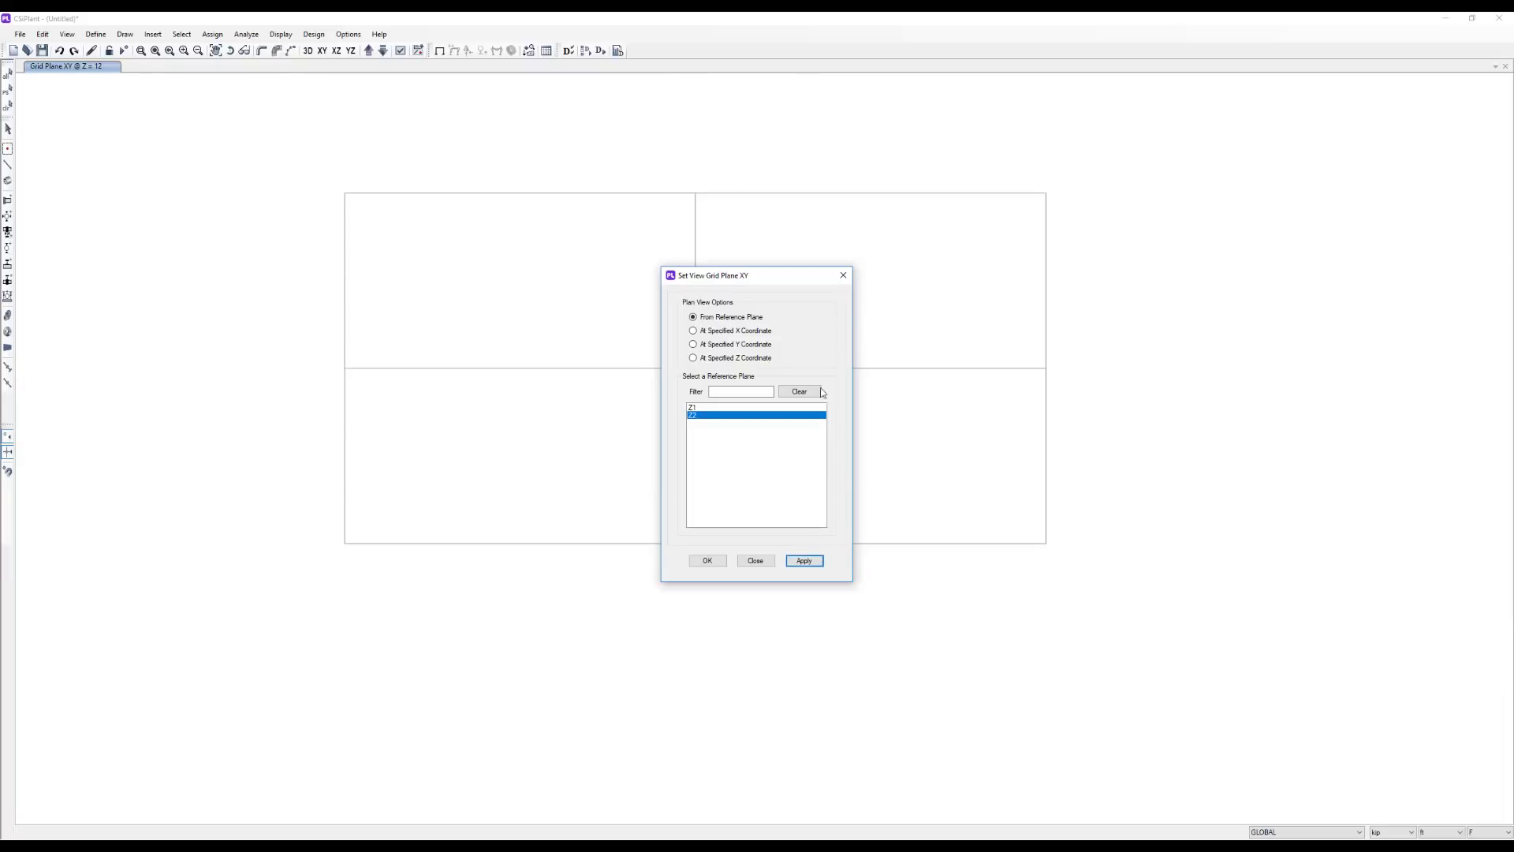
click(844, 276)
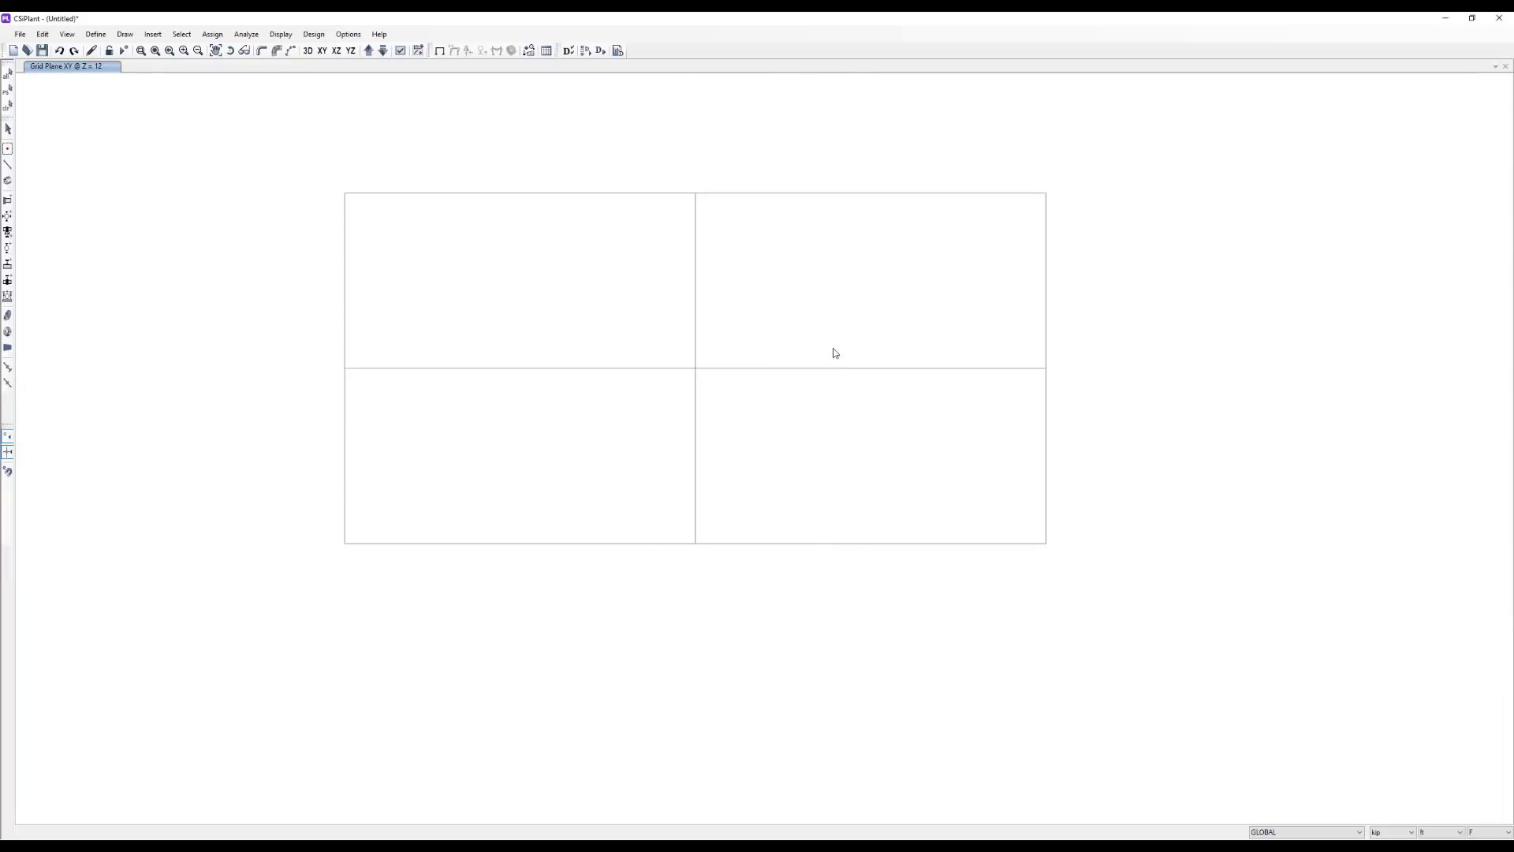
- Draw a U-shaped pipe with automatic 5D elbows from A-1: about 23 ft along X, 14 ft along Y, and 15 ft back
click(8, 181)
click(262, 546)
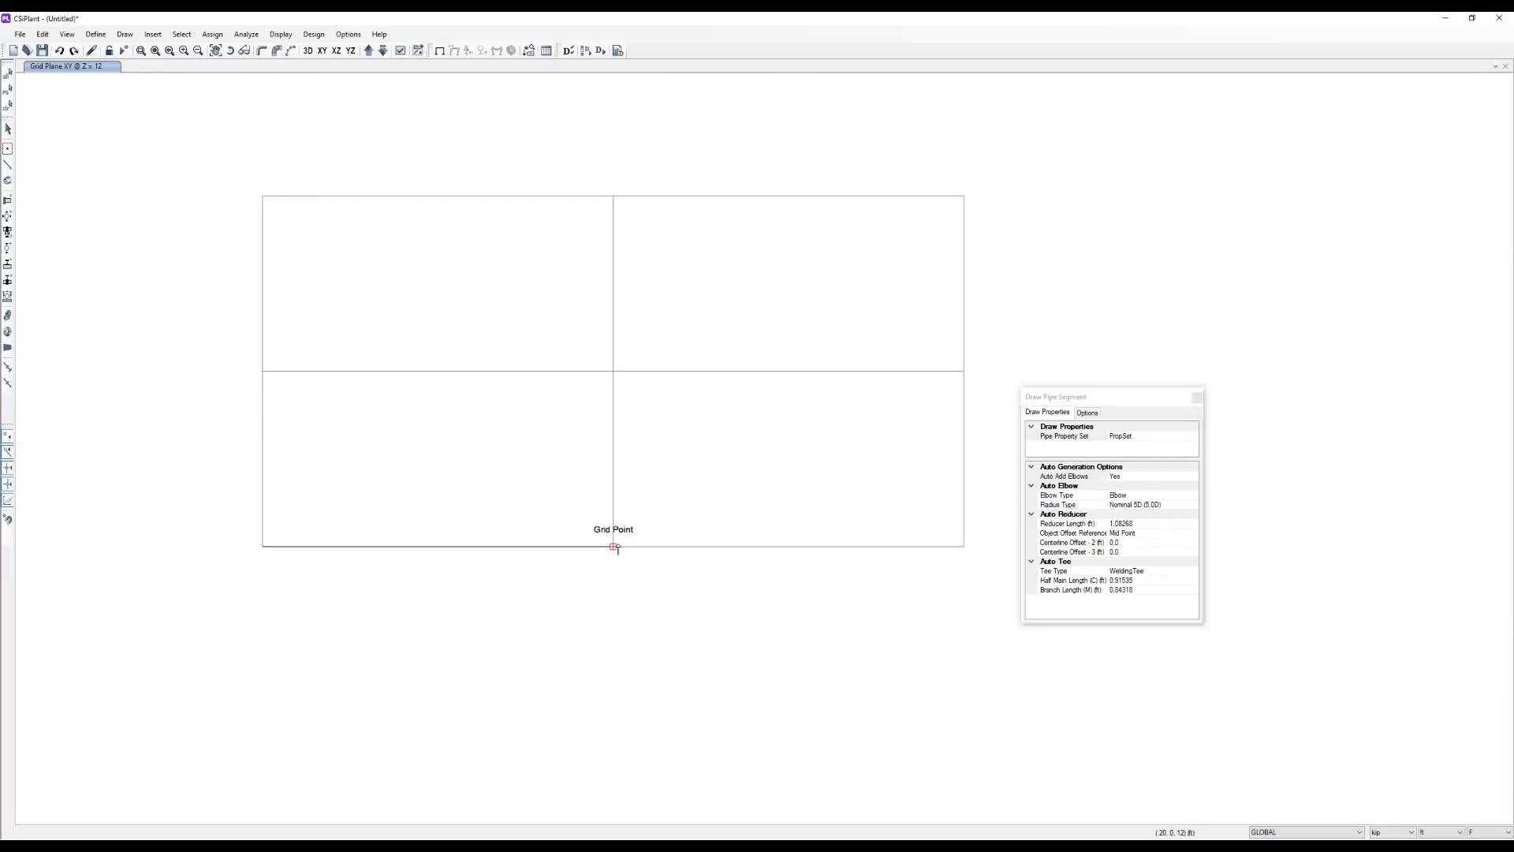
double_click(664, 545)
click(739, 465)
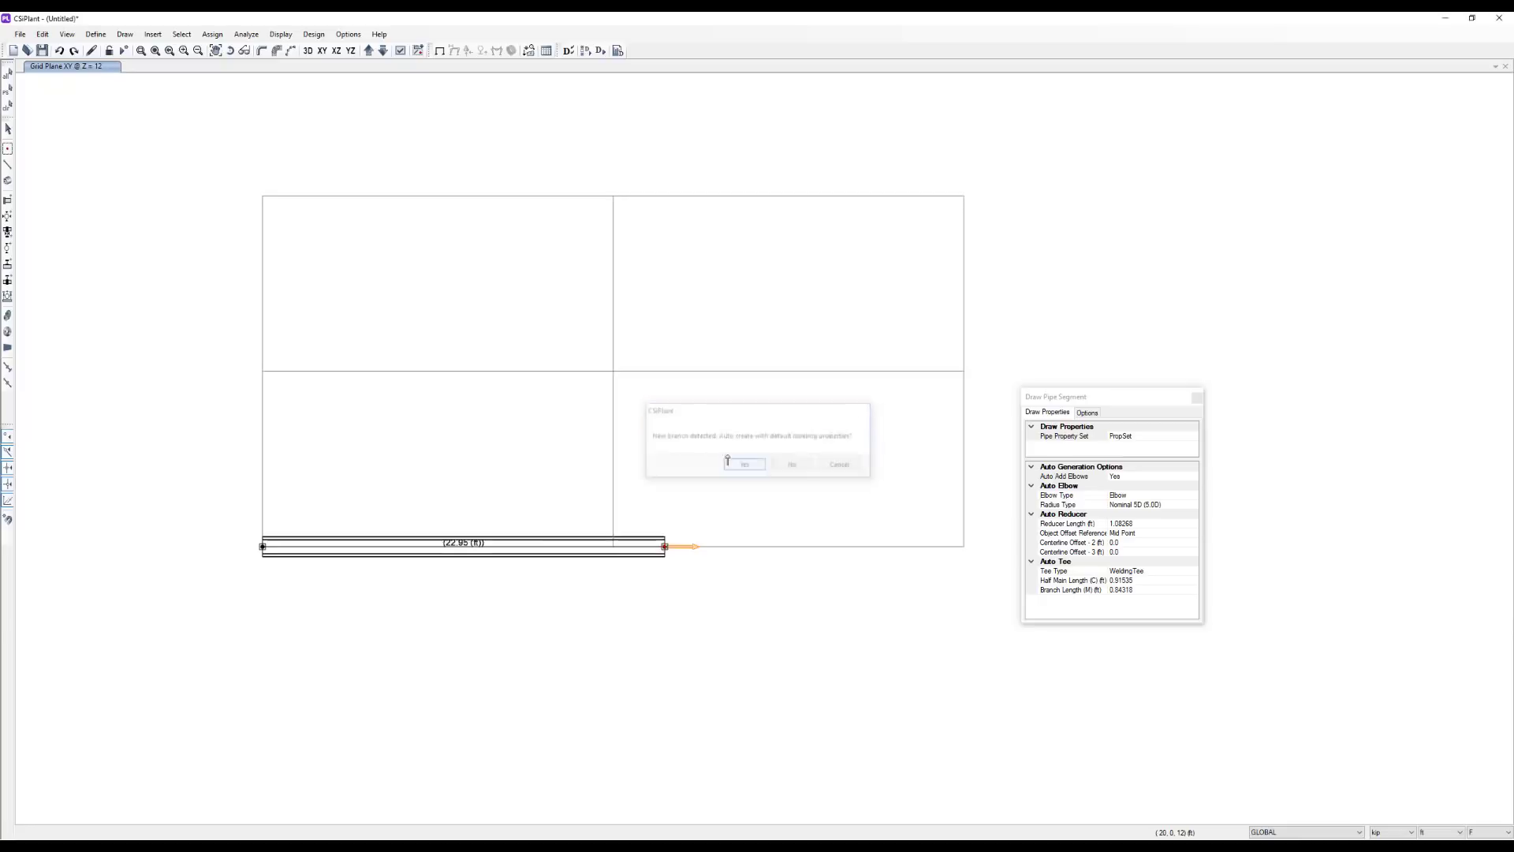
click(665, 300)
click(406, 299)
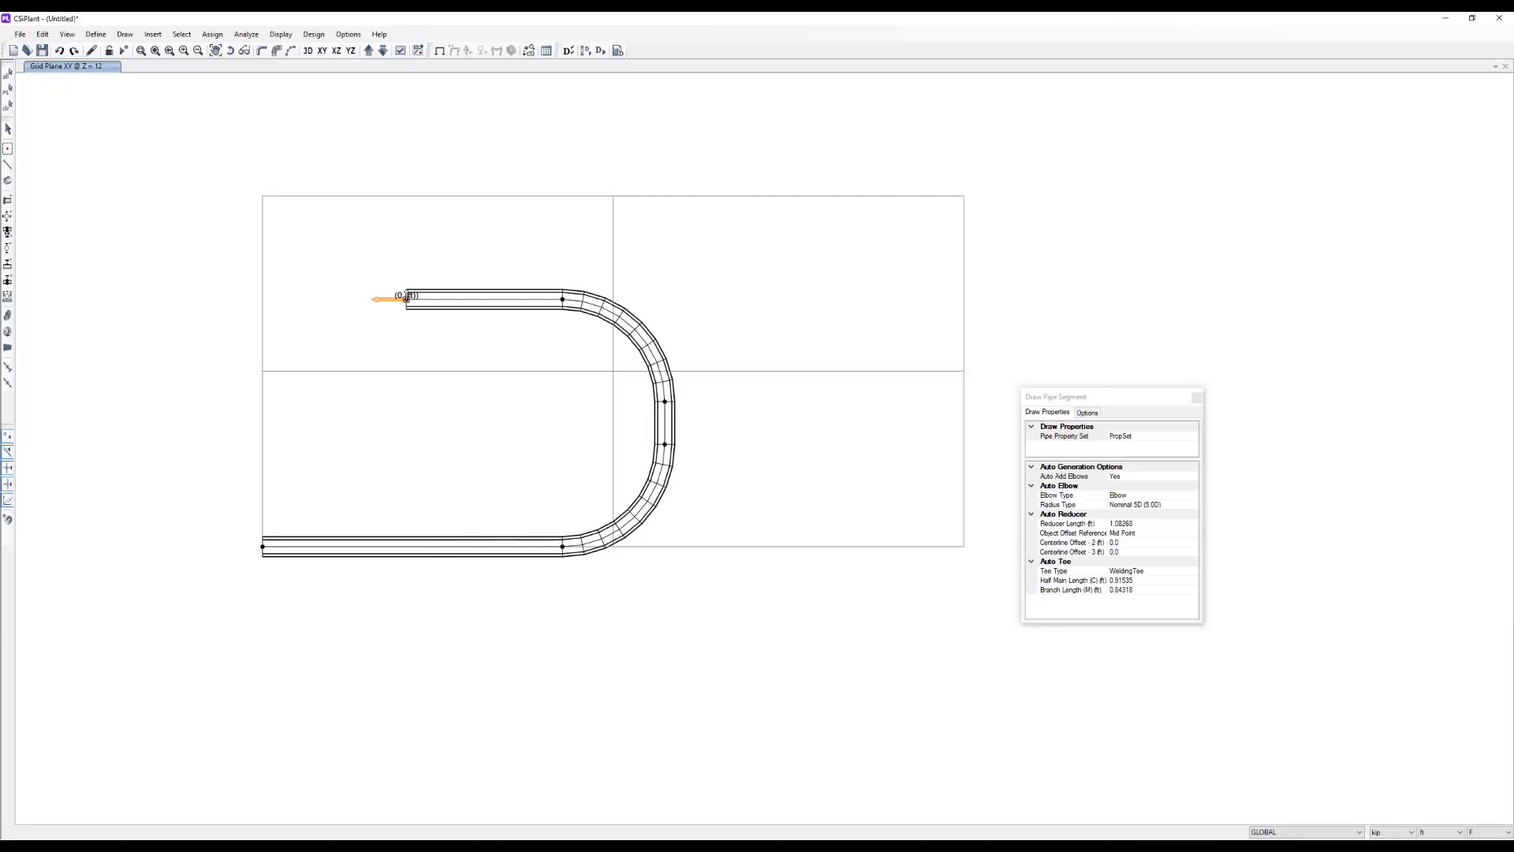
key(Escape)
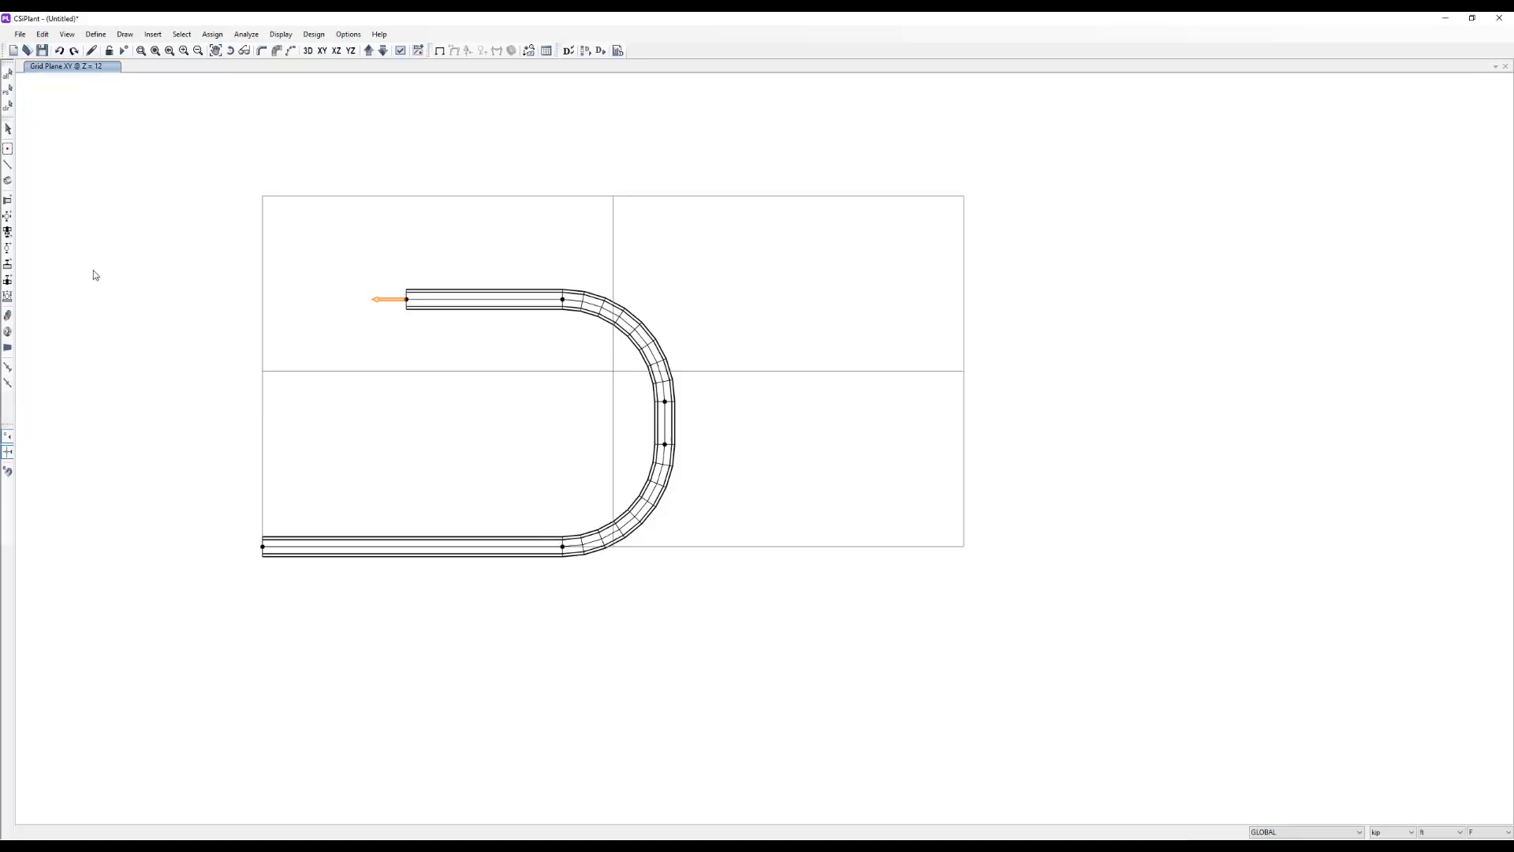
- Place a ValveProp valve about 4.2 ft and a both-sides FlangeProp flange about 10.6 ft from A-1 on the grid A pipe
click(7, 347)
click(358, 547)
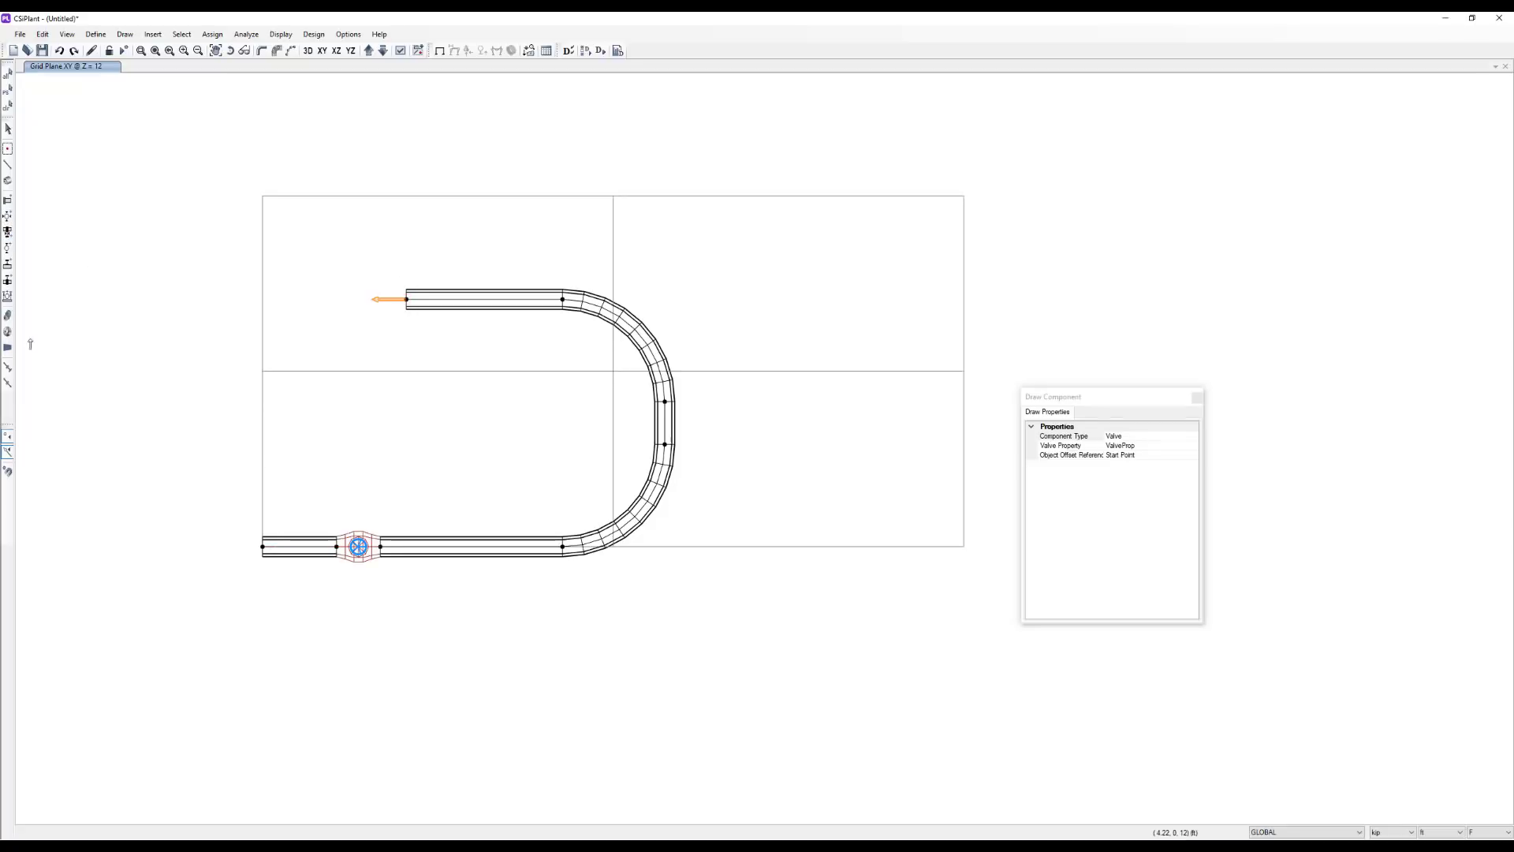
click(7, 332)
click(458, 547)
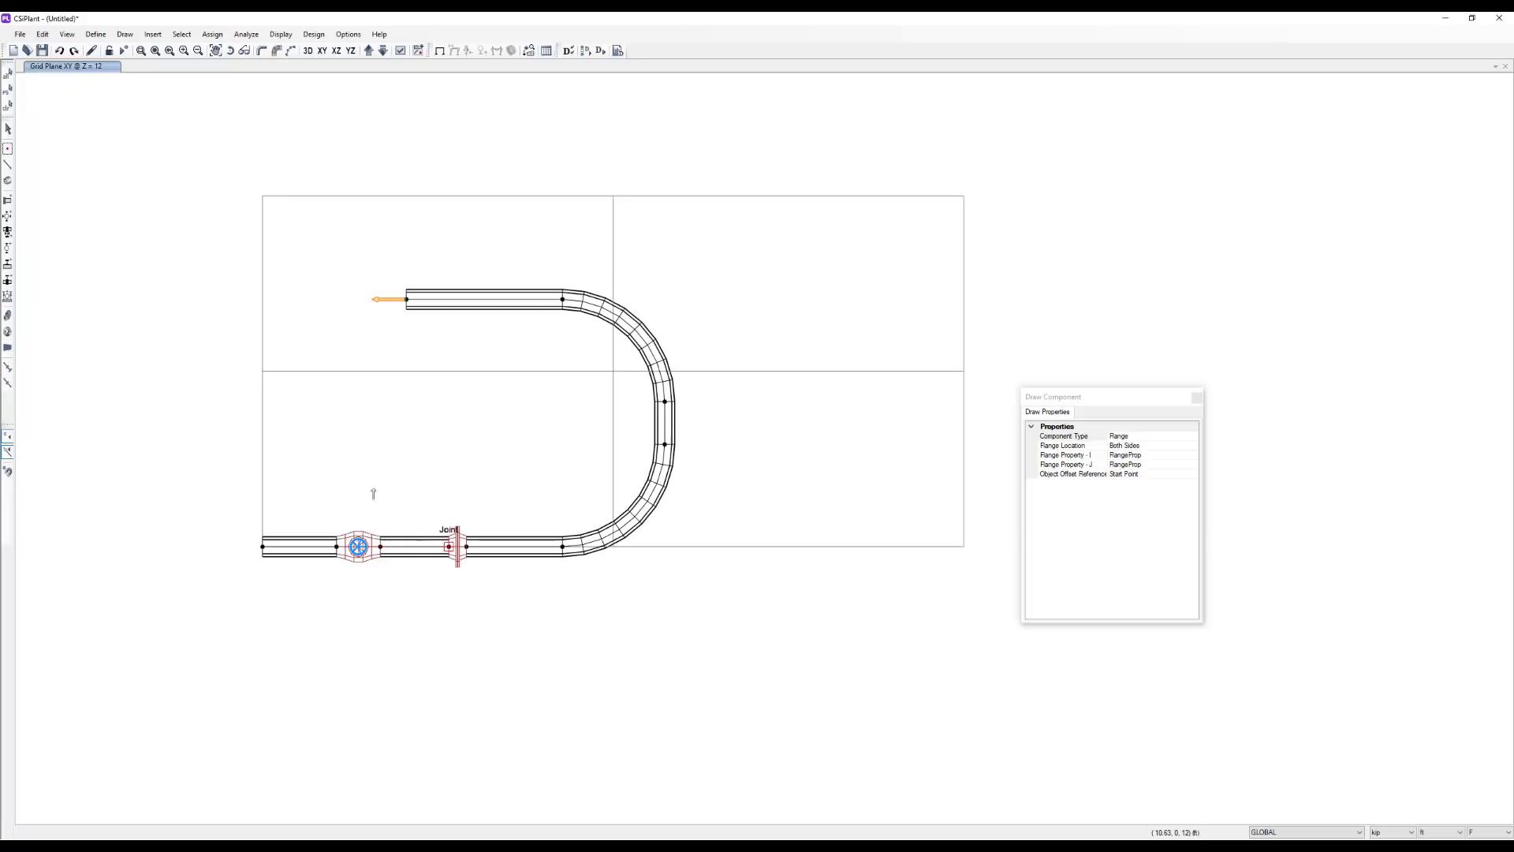
- Place a Guide support on the U-shaped pipe's return run, at about X 11.4 ft, Y 14.1 ft
click(7, 232)
click(462, 299)
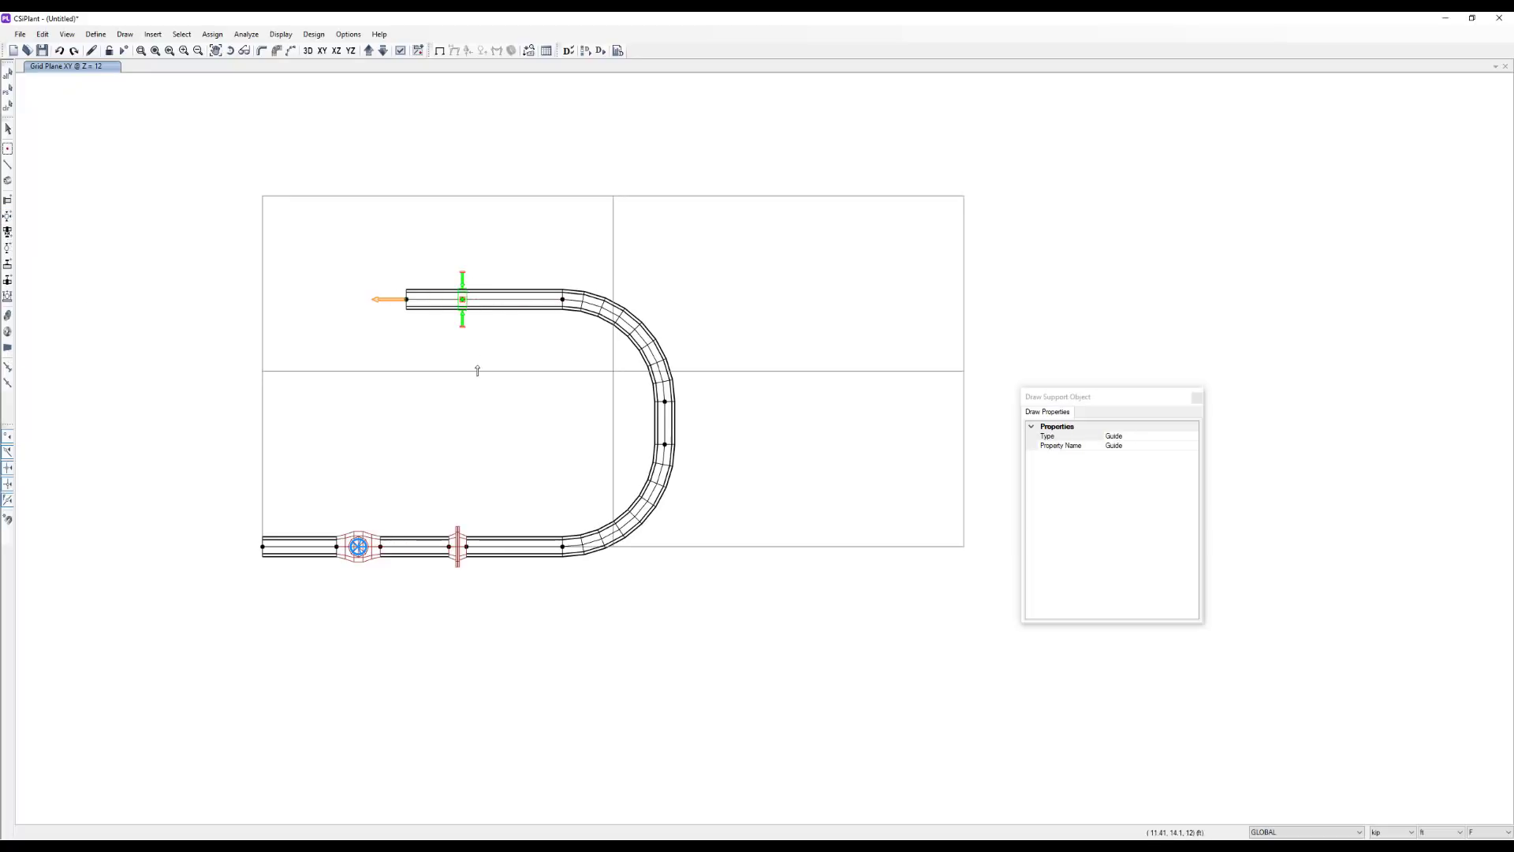
key(Escape)
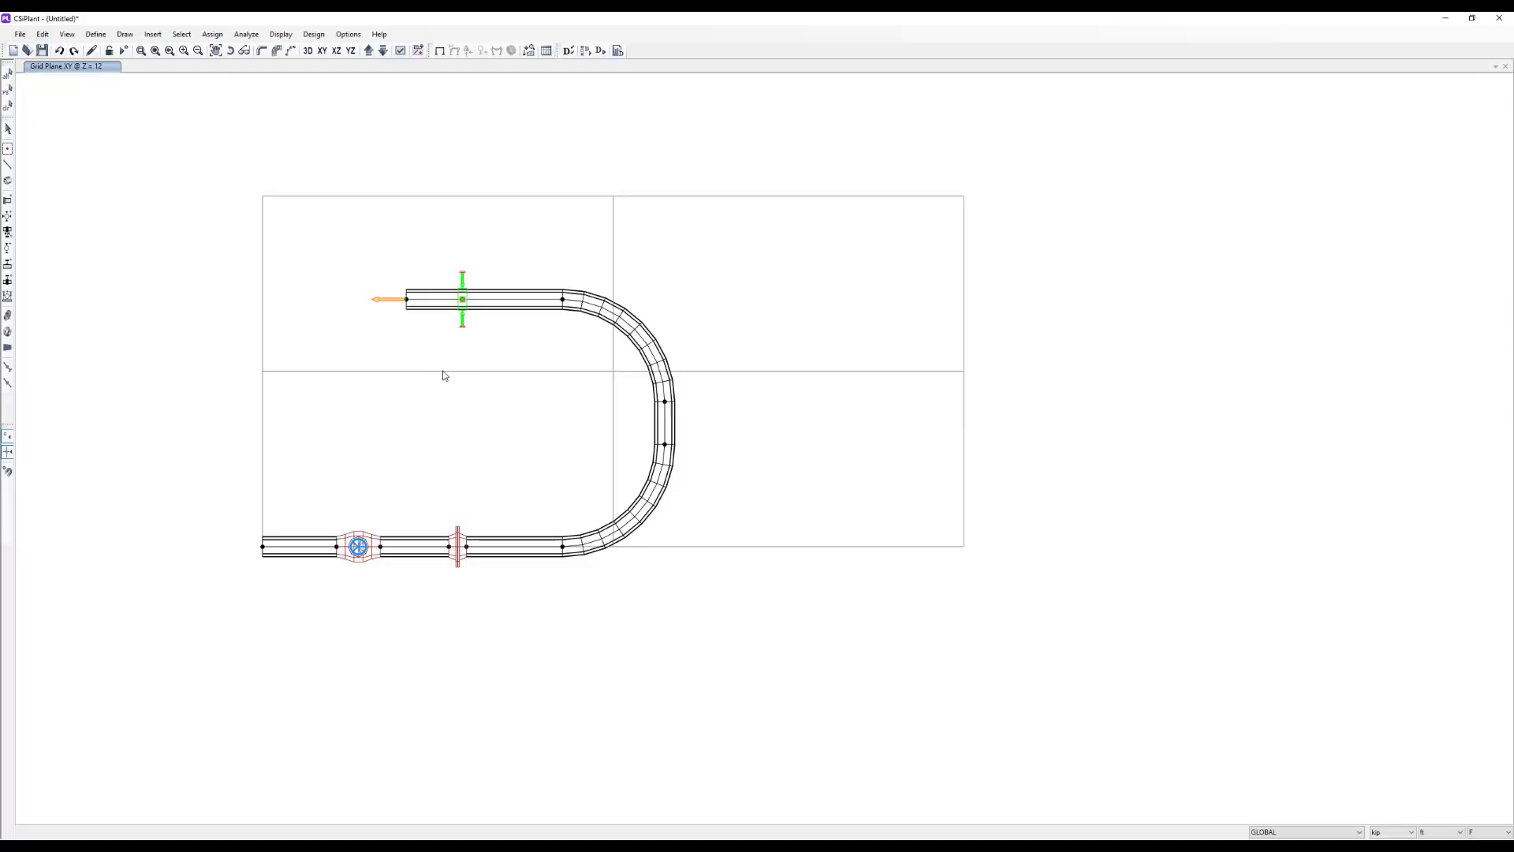
- Start a new Grid Only model without saving the current one, keeping a single 3-D view open
click(13, 50)
click(793, 472)
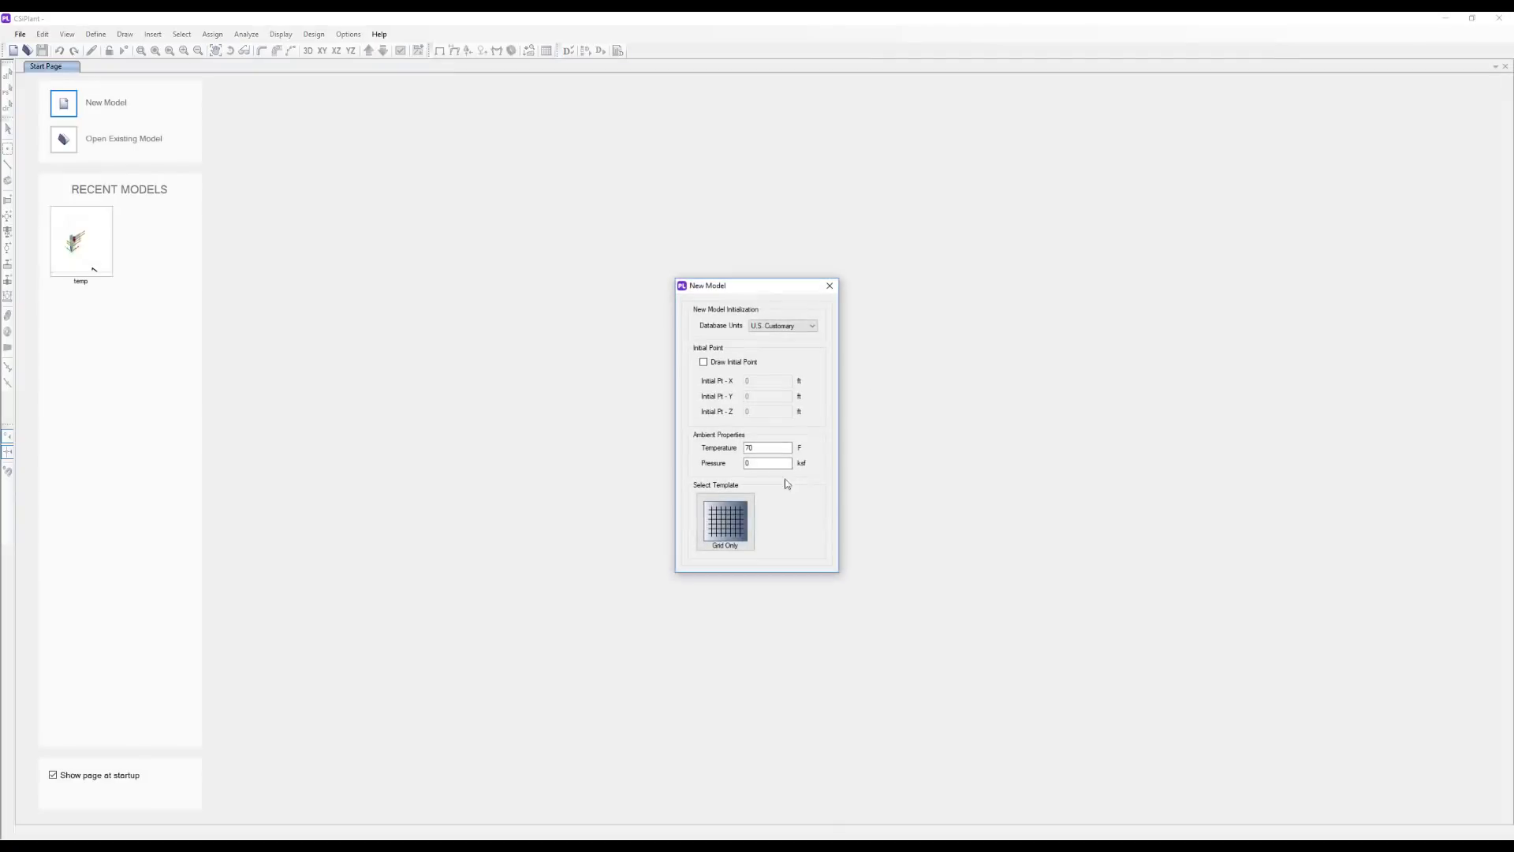
click(738, 523)
click(717, 637)
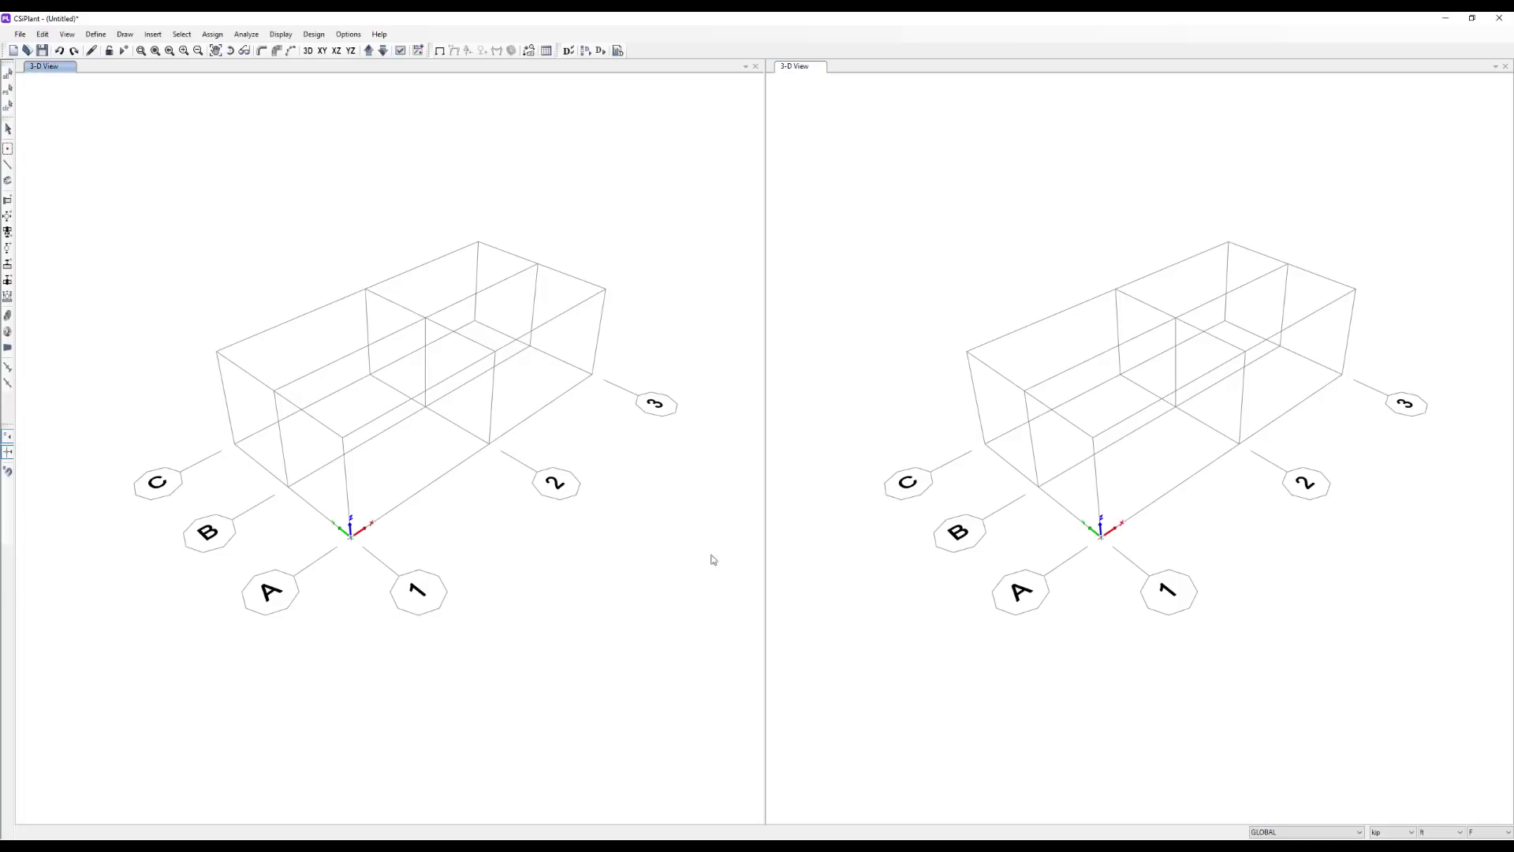
click(1506, 67)
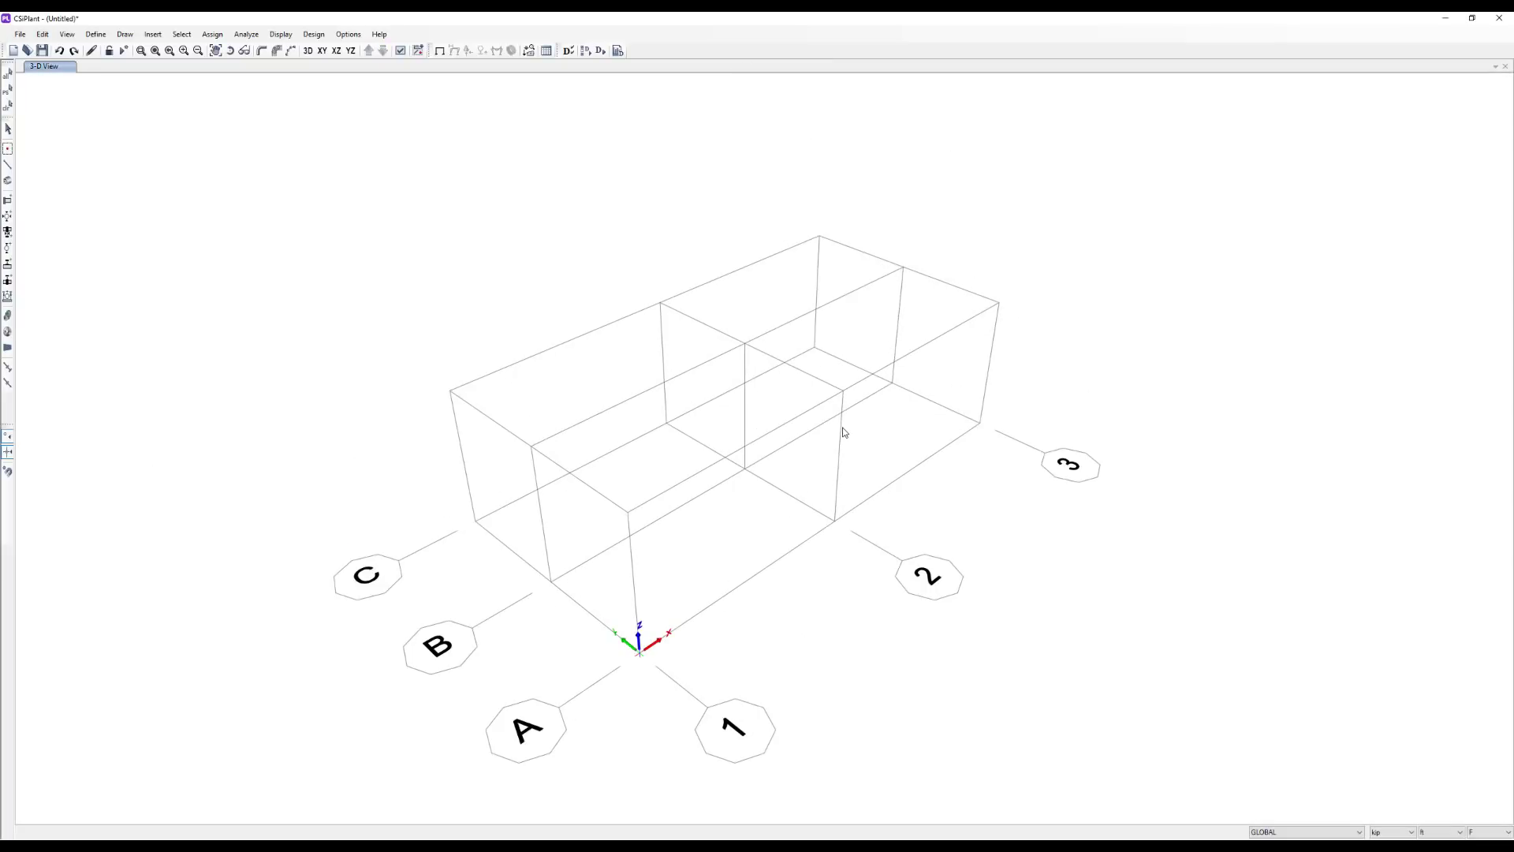
- Examine the quick command lists for drawing objects, assigning properties and supports, and applying loads
middle_drag(842, 428, 837, 440)
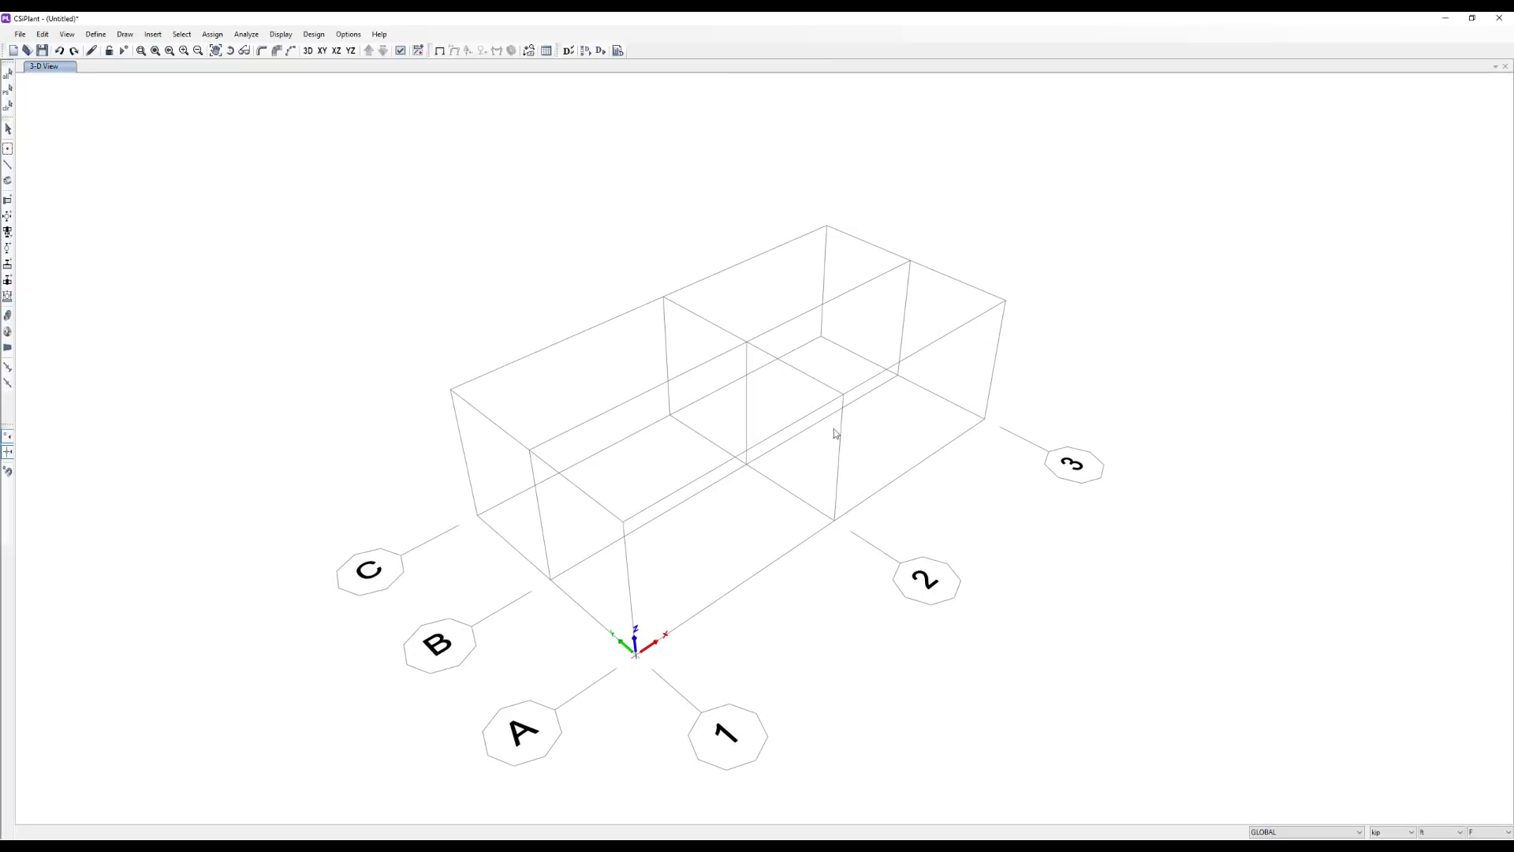
right_click(735, 382)
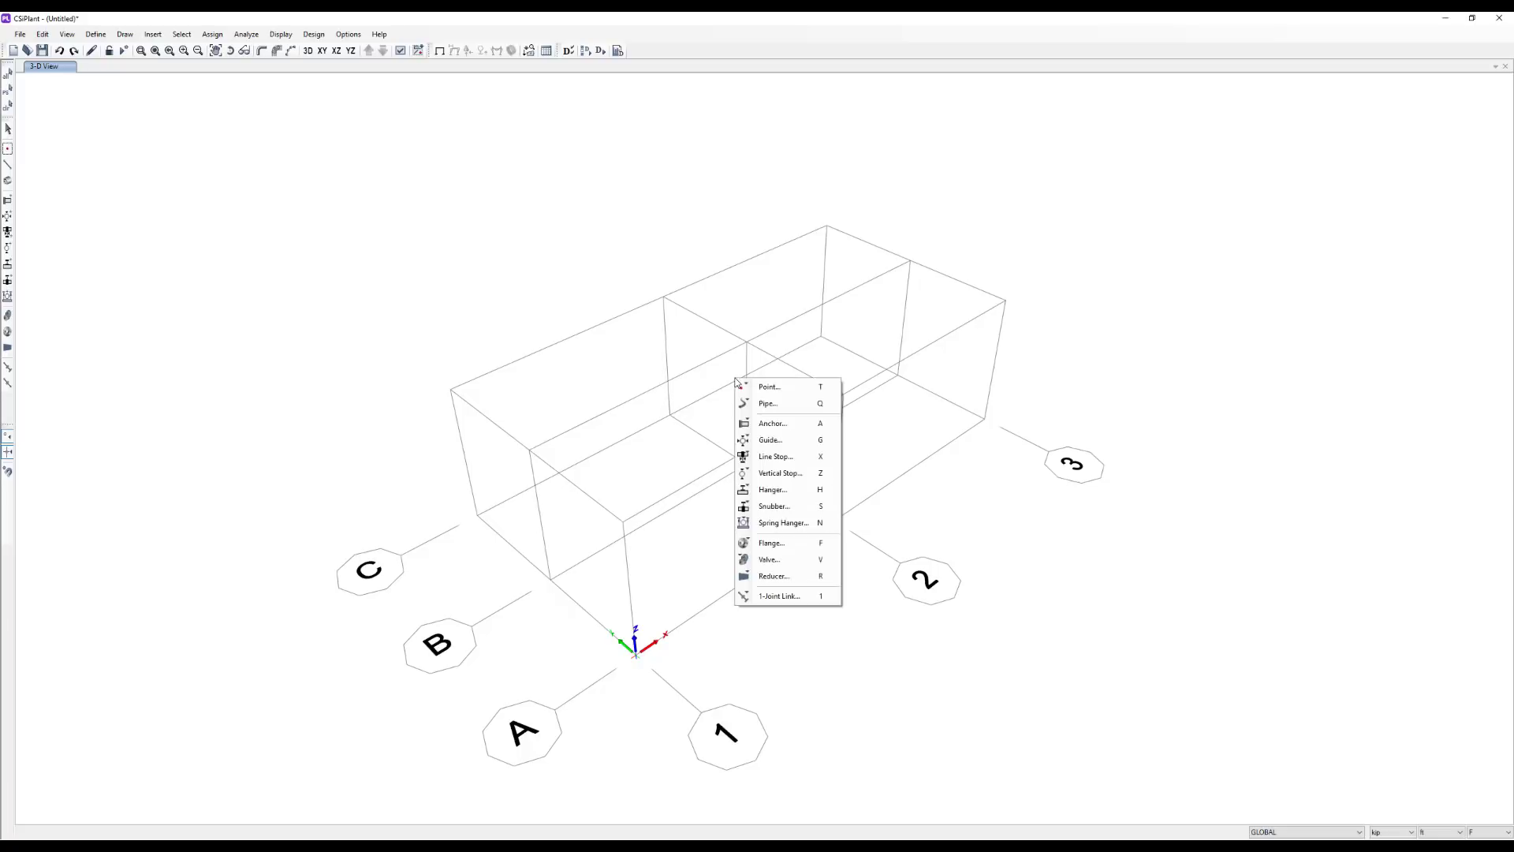
key(Escape)
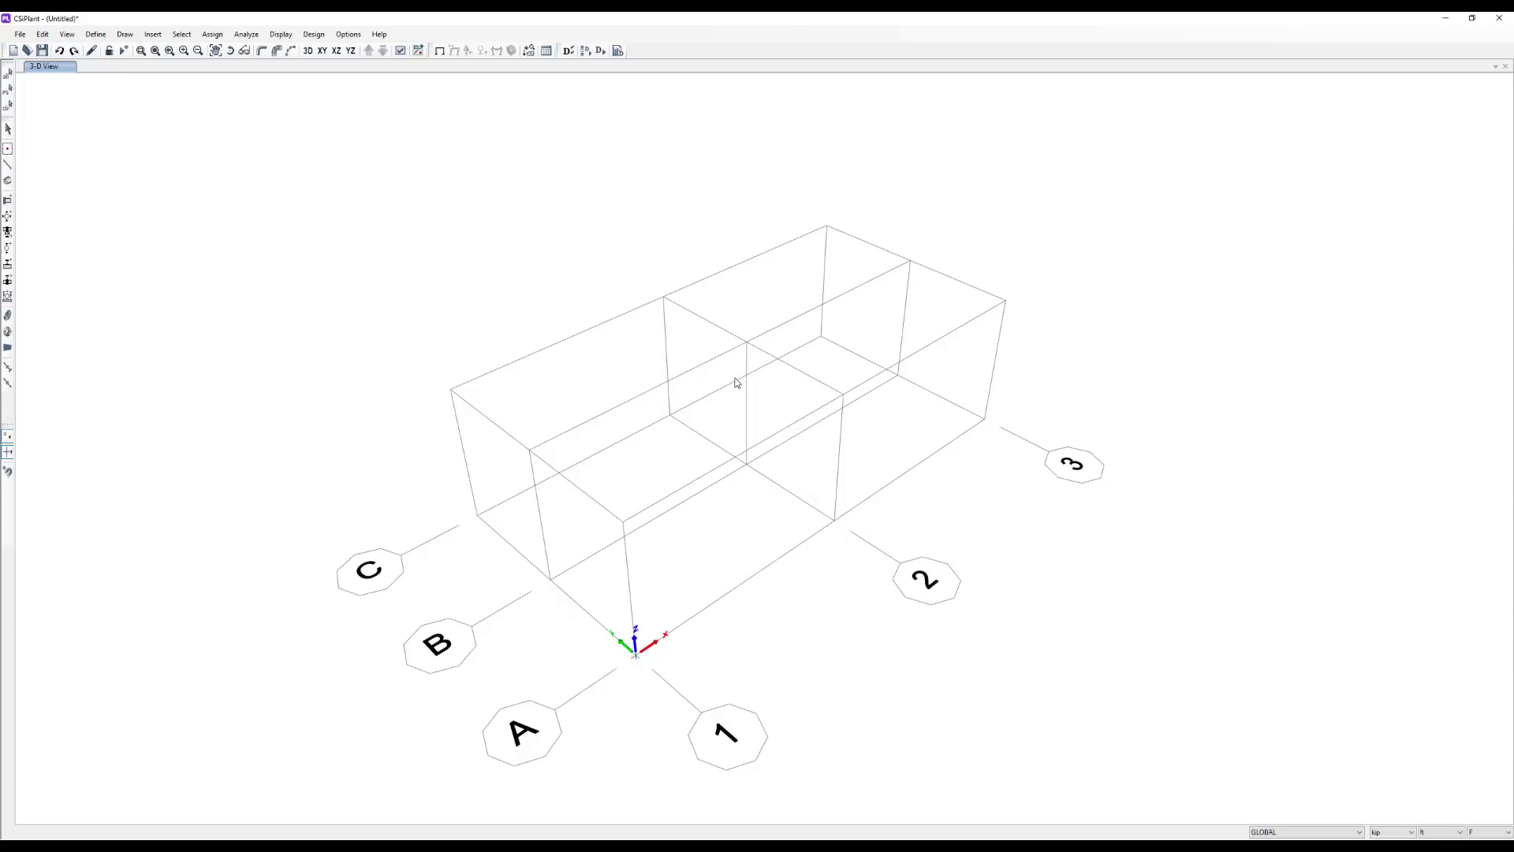
right_click(735, 382)
key(Escape)
right_click(735, 382)
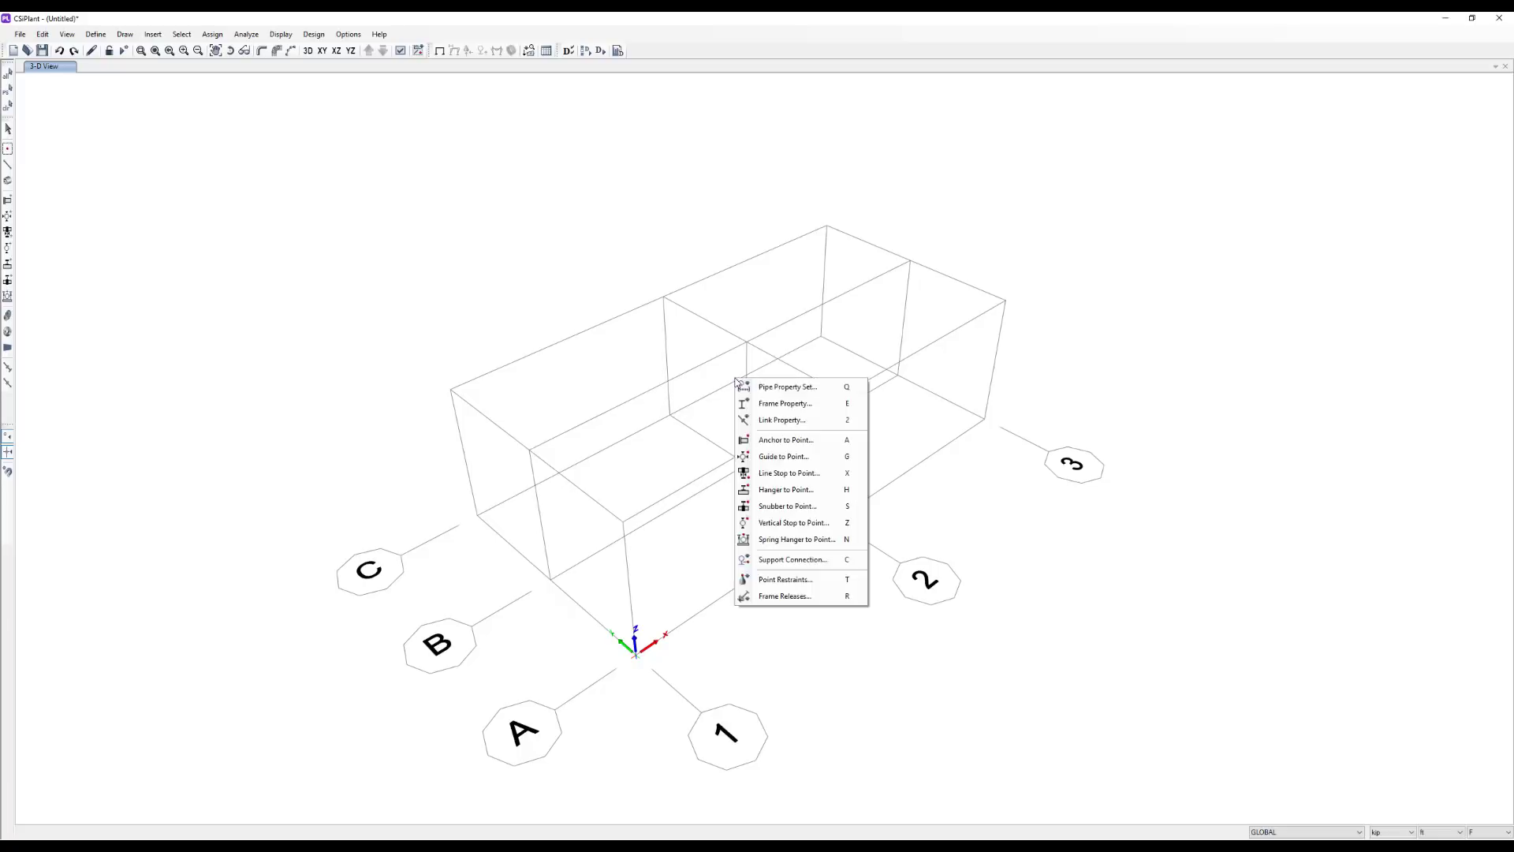
key(Escape)
right_click(736, 382)
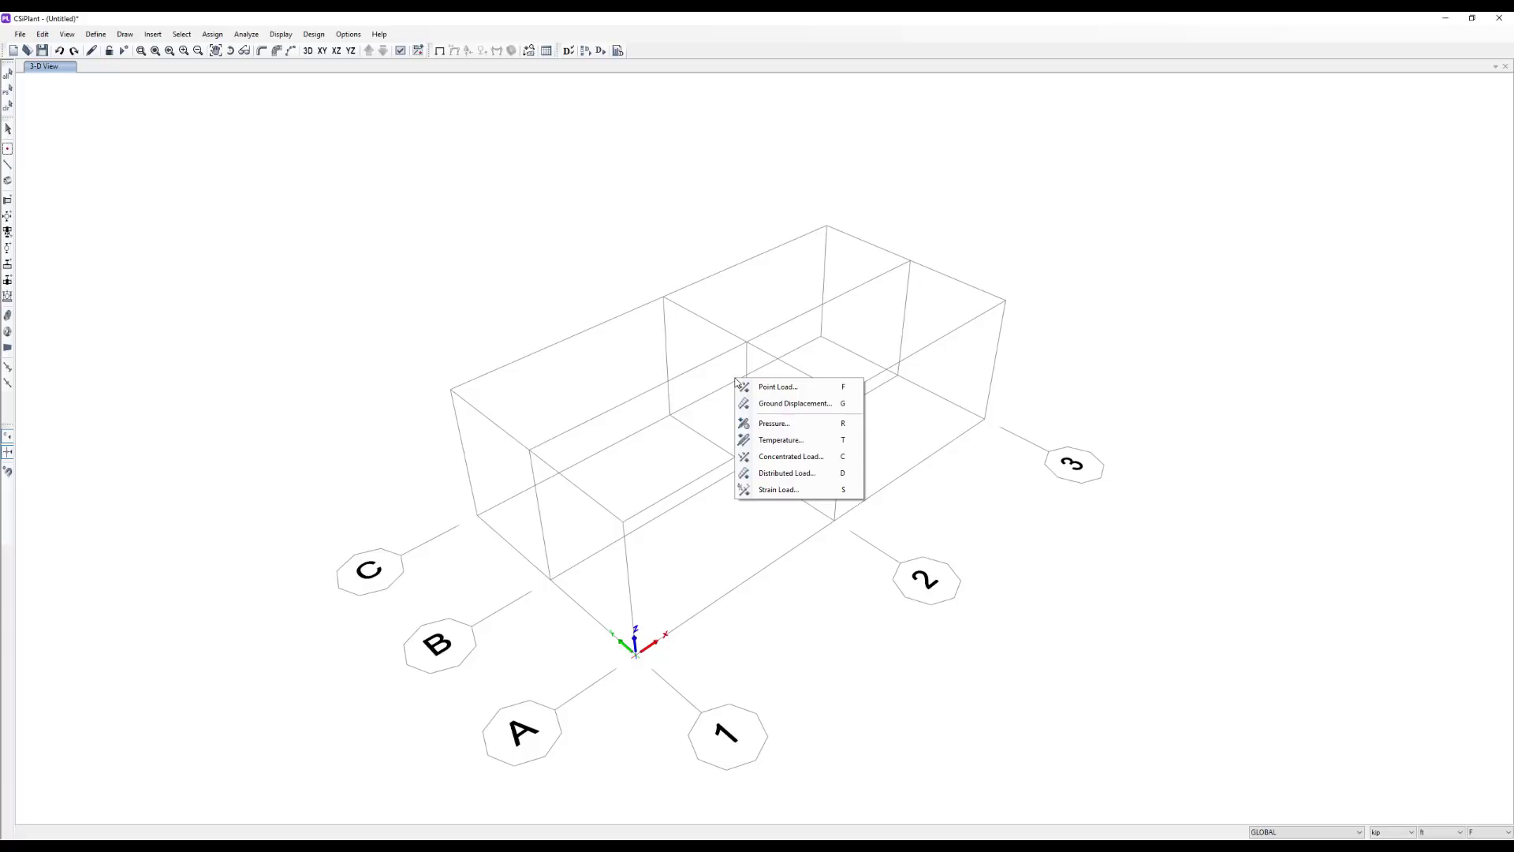
key(Escape)
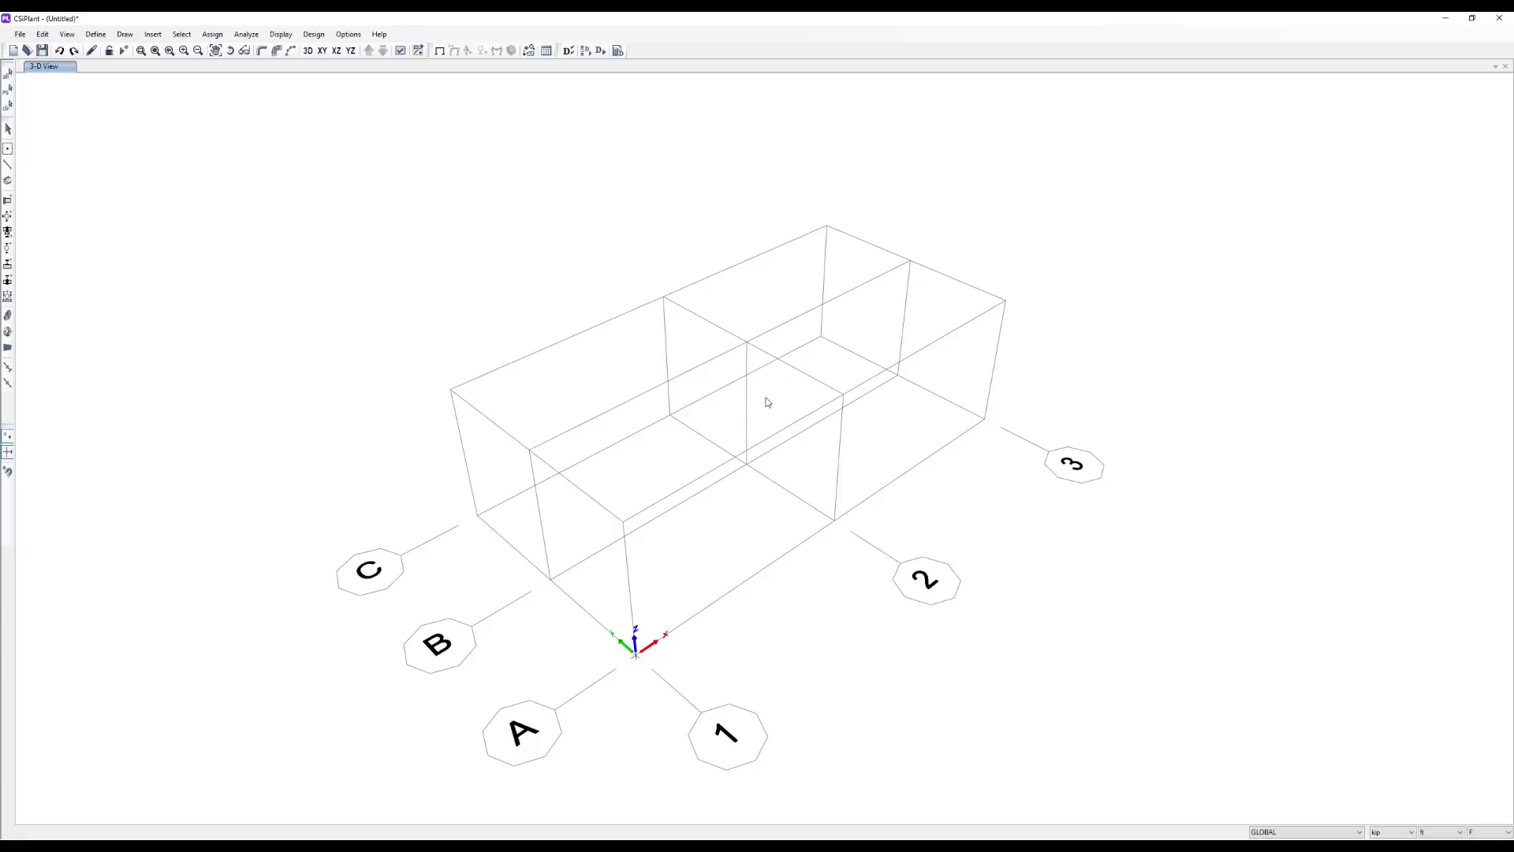
- Draw a PropSet pipe along the upper grid level from A-1 through A-2 and B-2 to B-3, with automatic long-radius elbows
shift+middle_drag(764, 402, 696, 399)
right_click(698, 395)
click(719, 404)
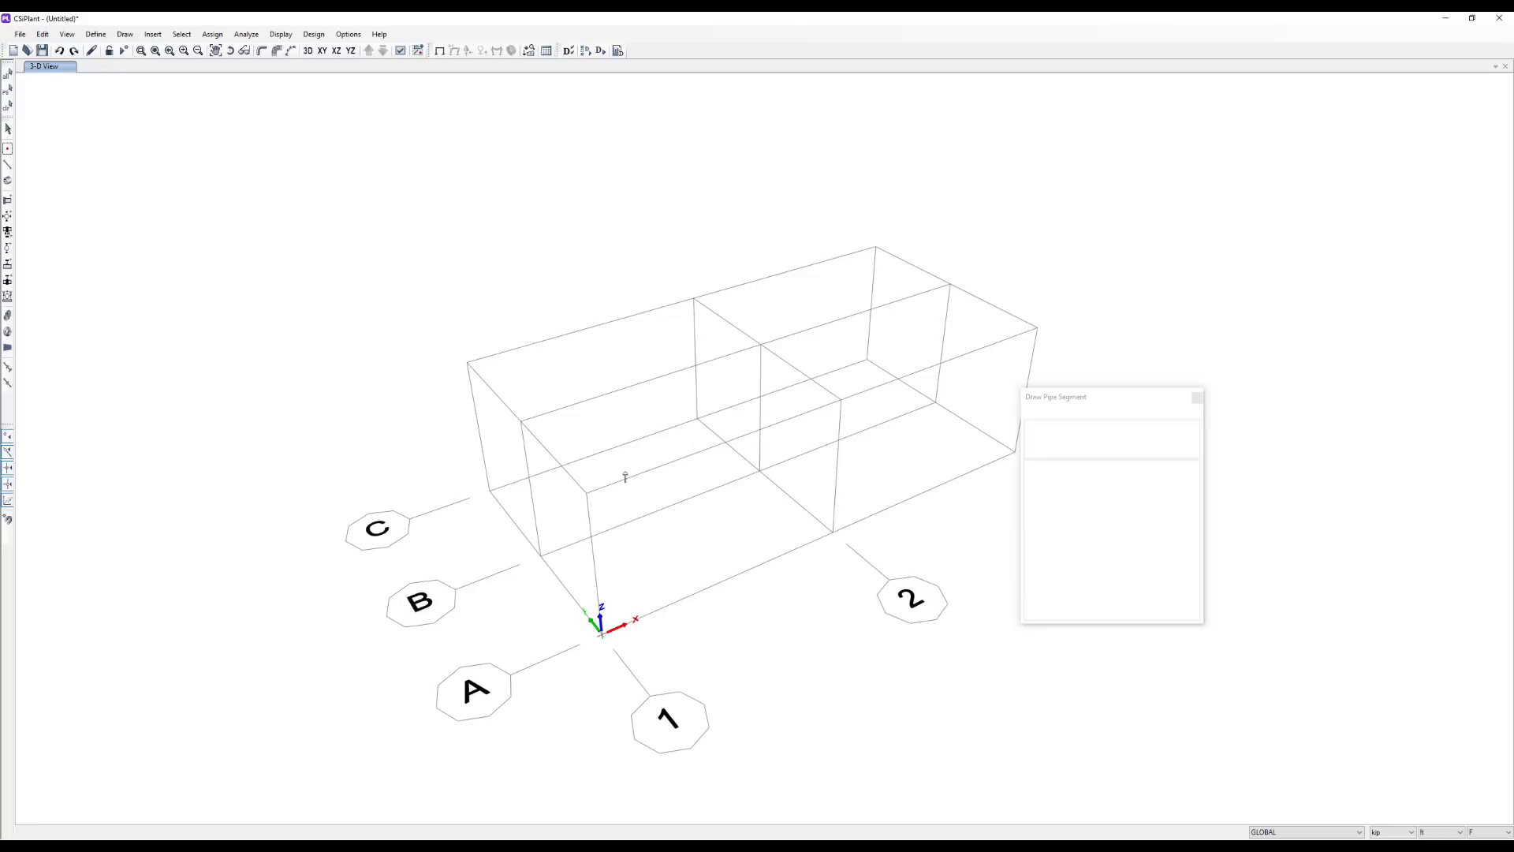
click(587, 493)
click(840, 399)
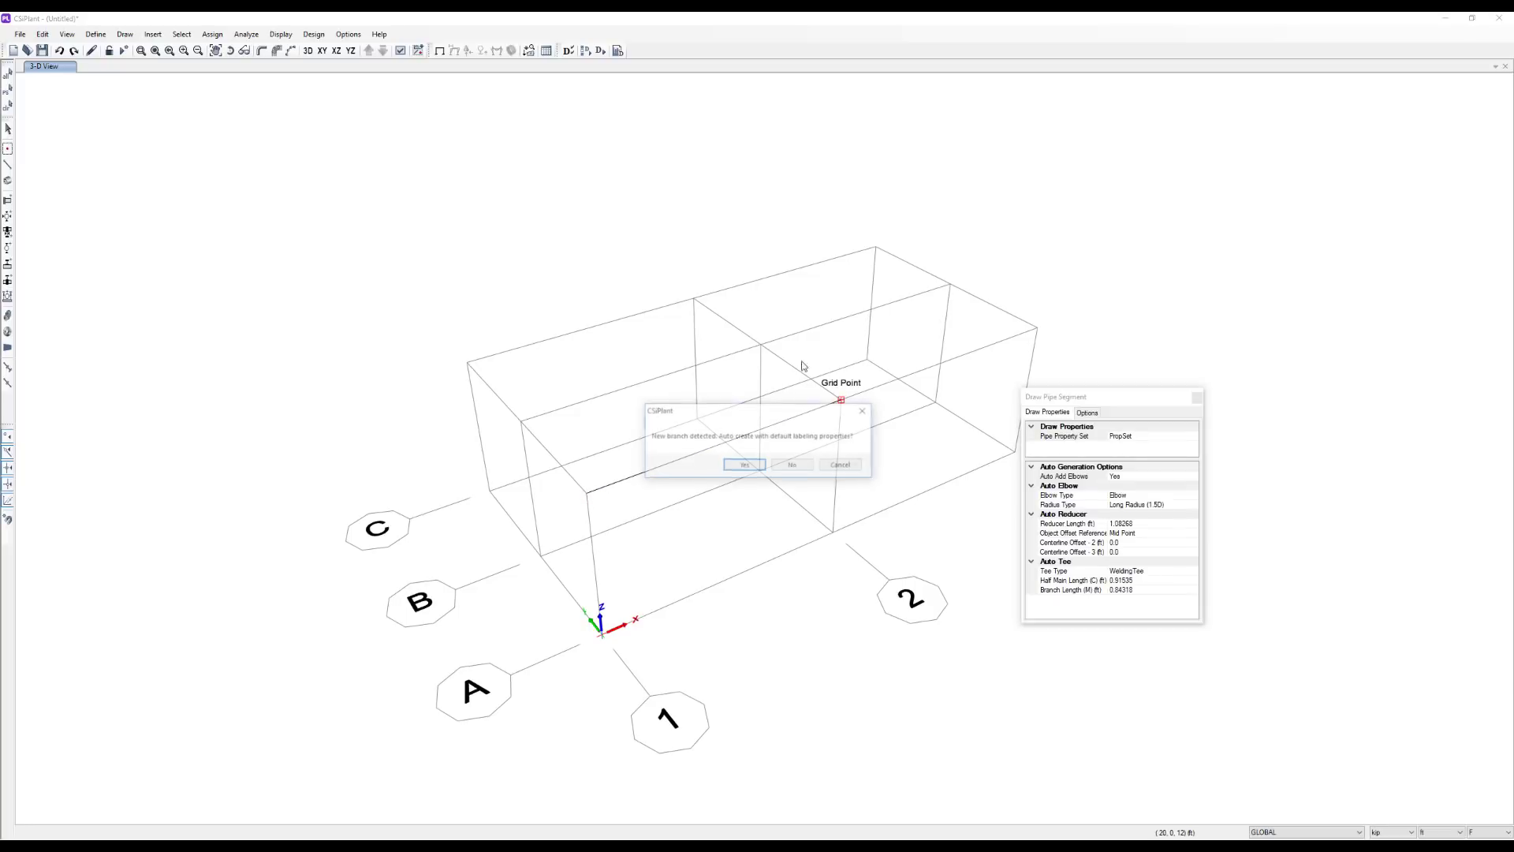
click(744, 465)
click(762, 344)
click(951, 284)
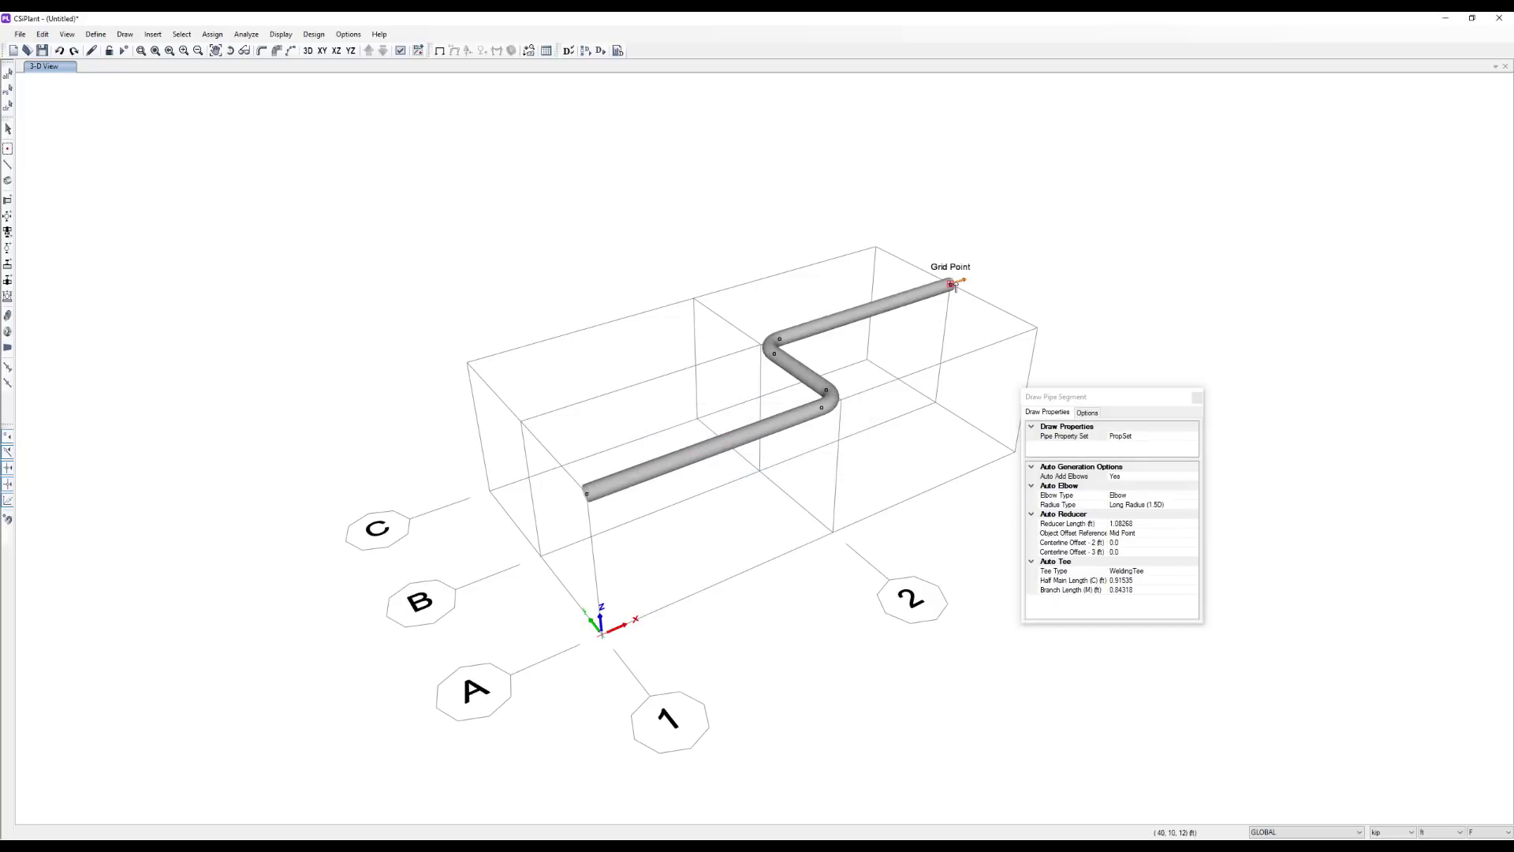
key(Escape)
- Assign an anchor support to both end points of the pipe run, at A-1 and B-3
click(951, 285)
drag(514, 433, 618, 529)
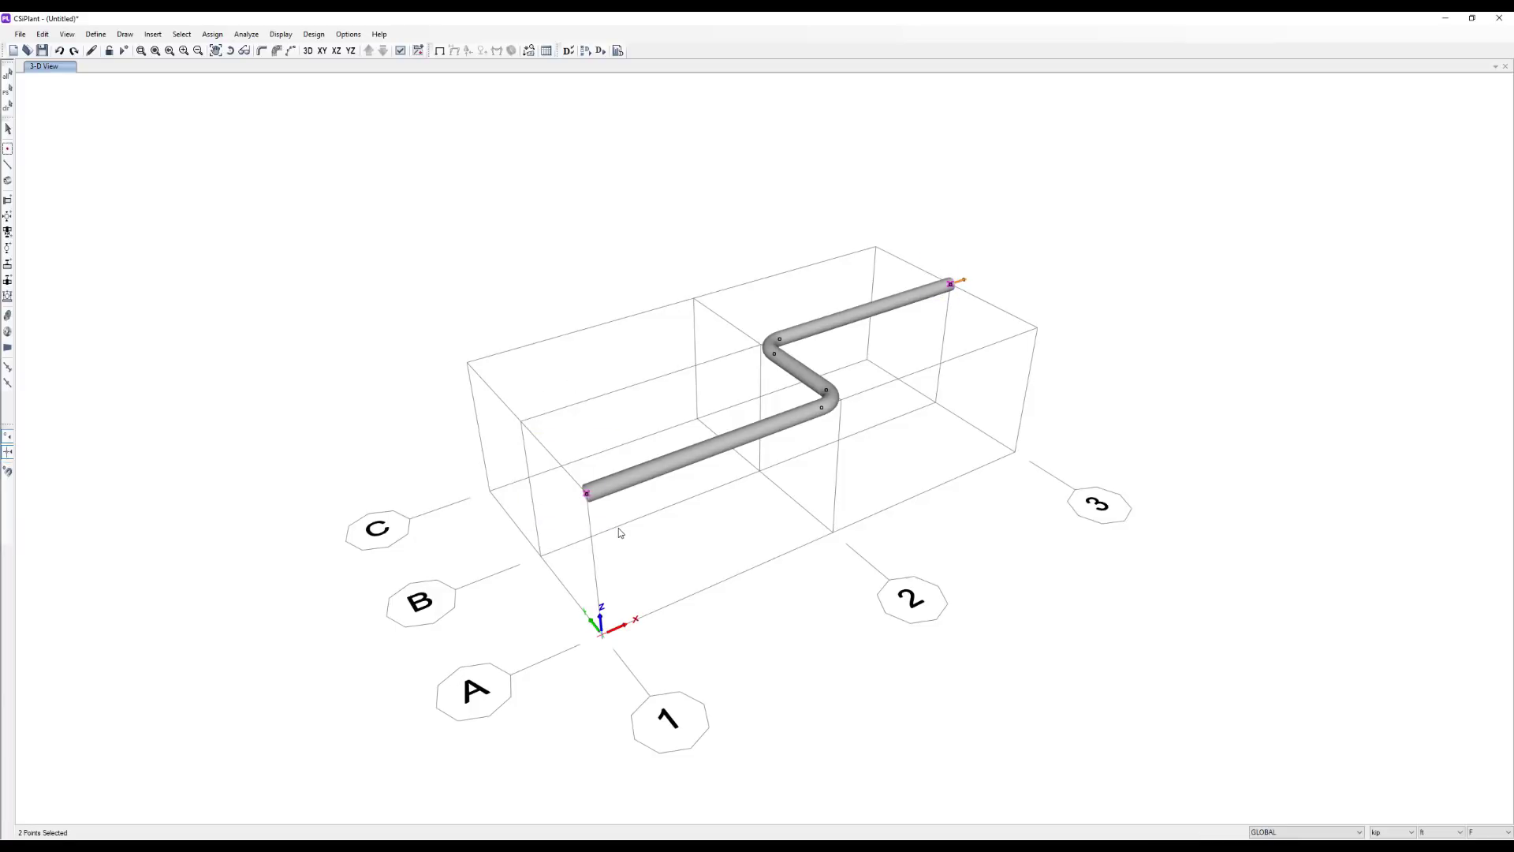
right_click(619, 529)
click(631, 545)
click(799, 536)
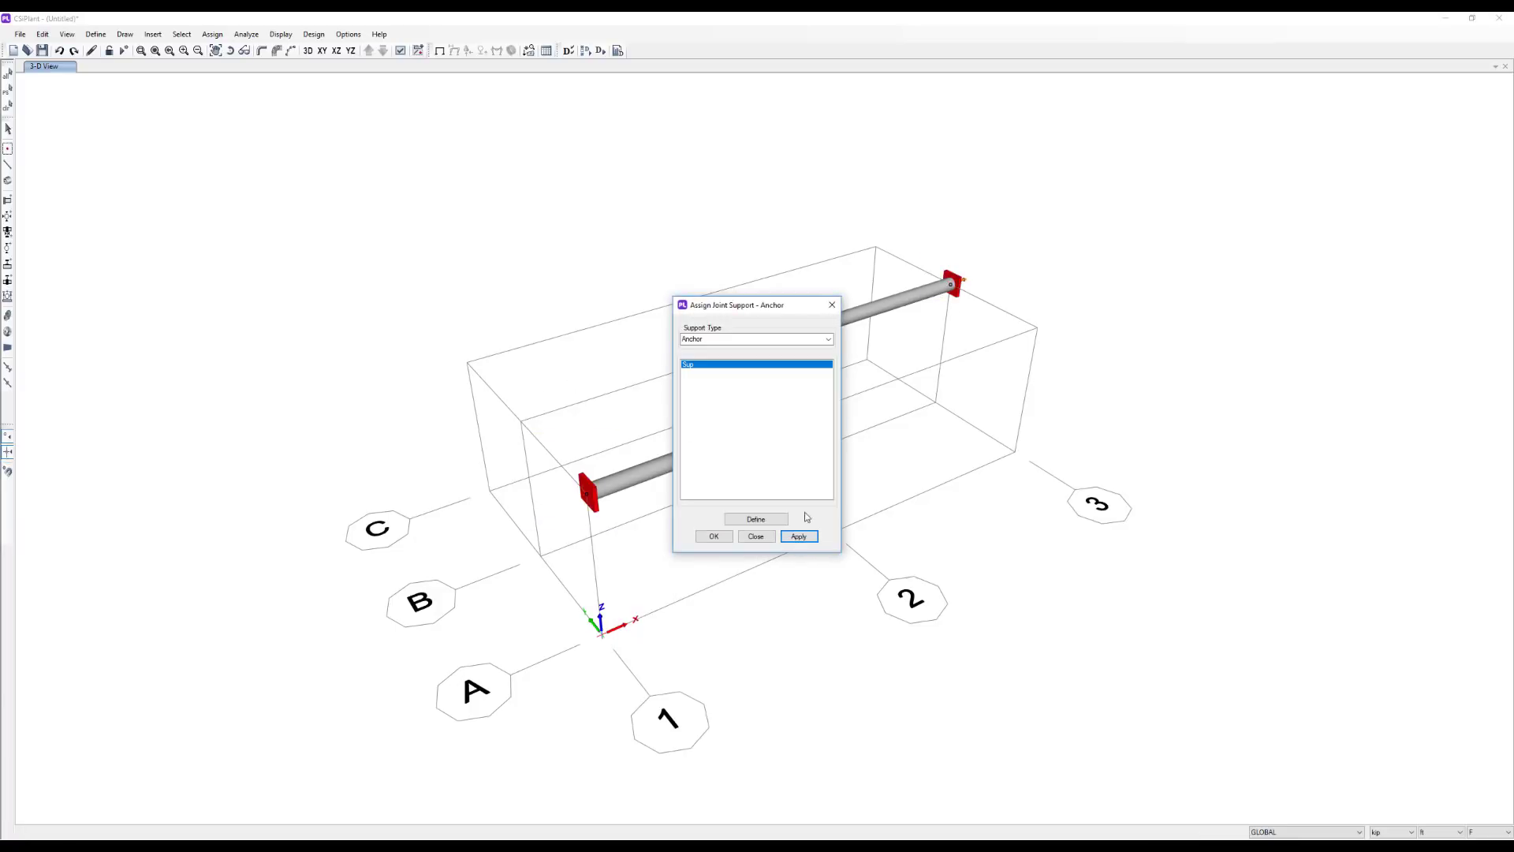
click(833, 305)
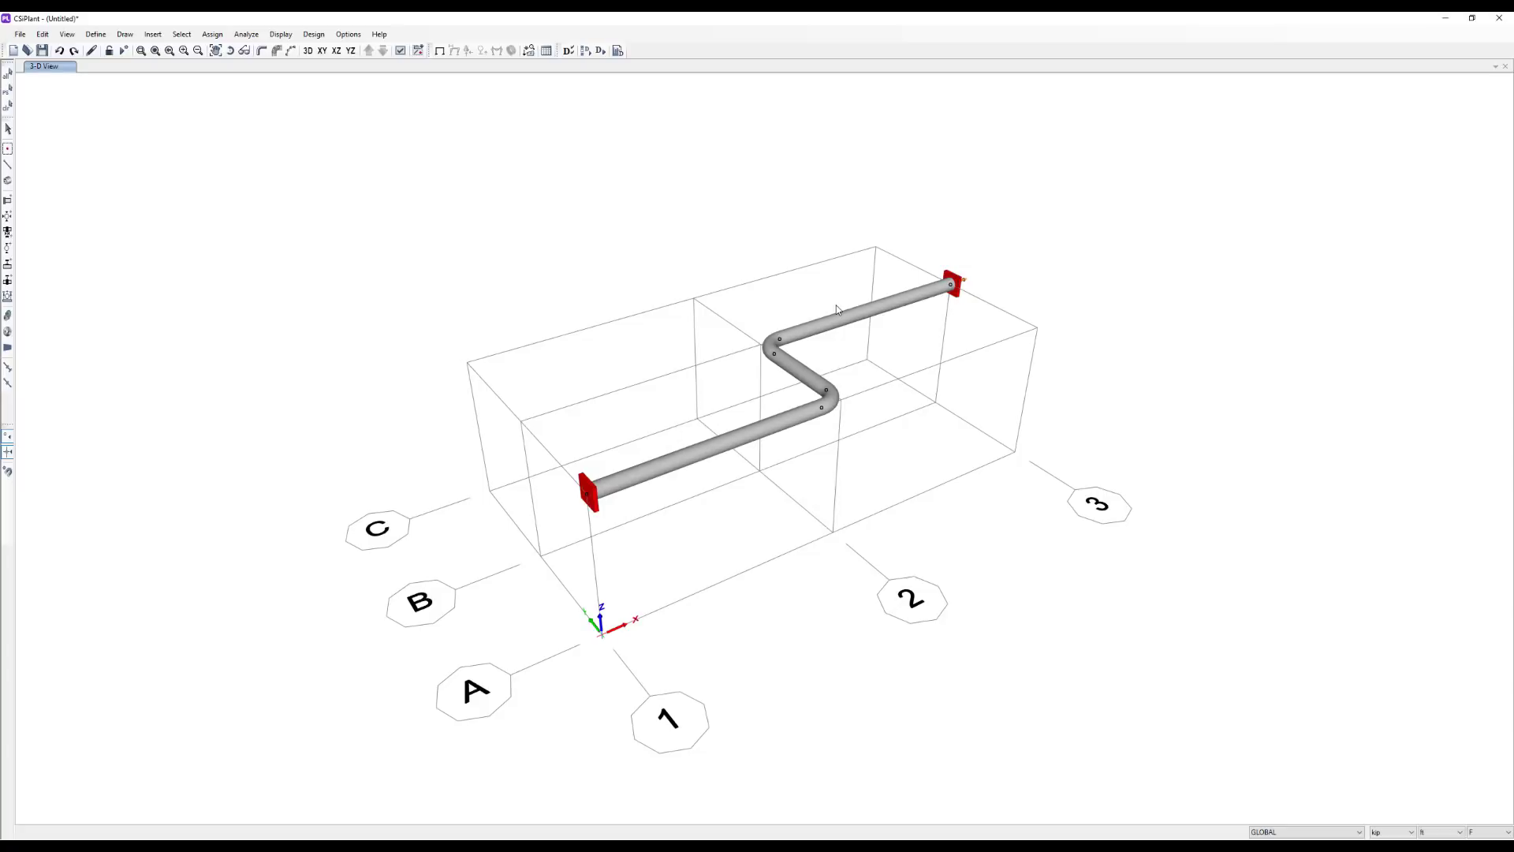
- Place a Guide support near the middle of each of the three straight pipe segments
right_click(835, 305)
click(850, 321)
click(852, 315)
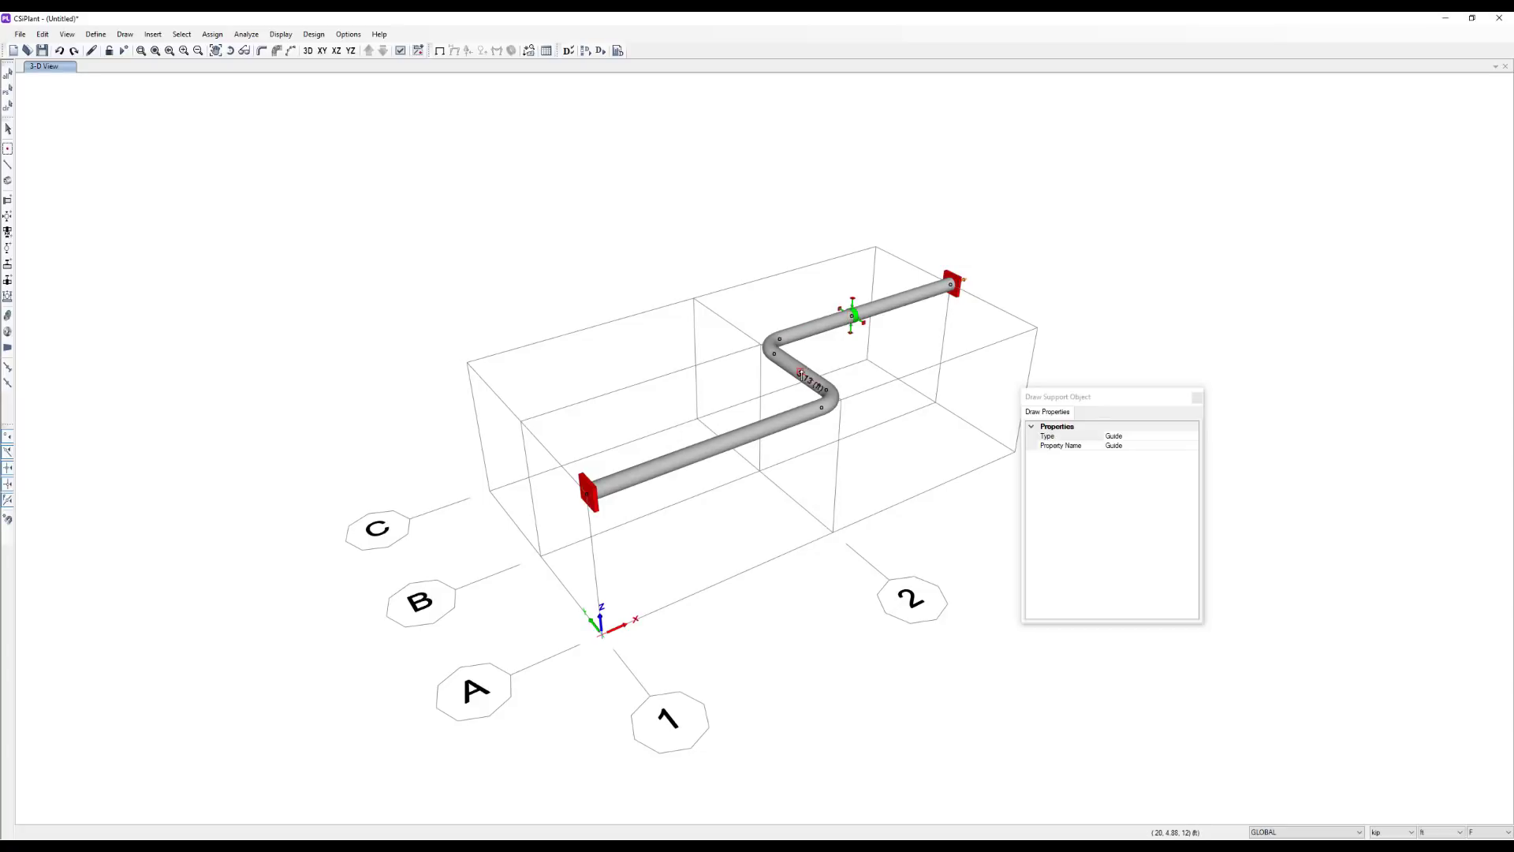
click(801, 369)
click(723, 444)
key(Escape)
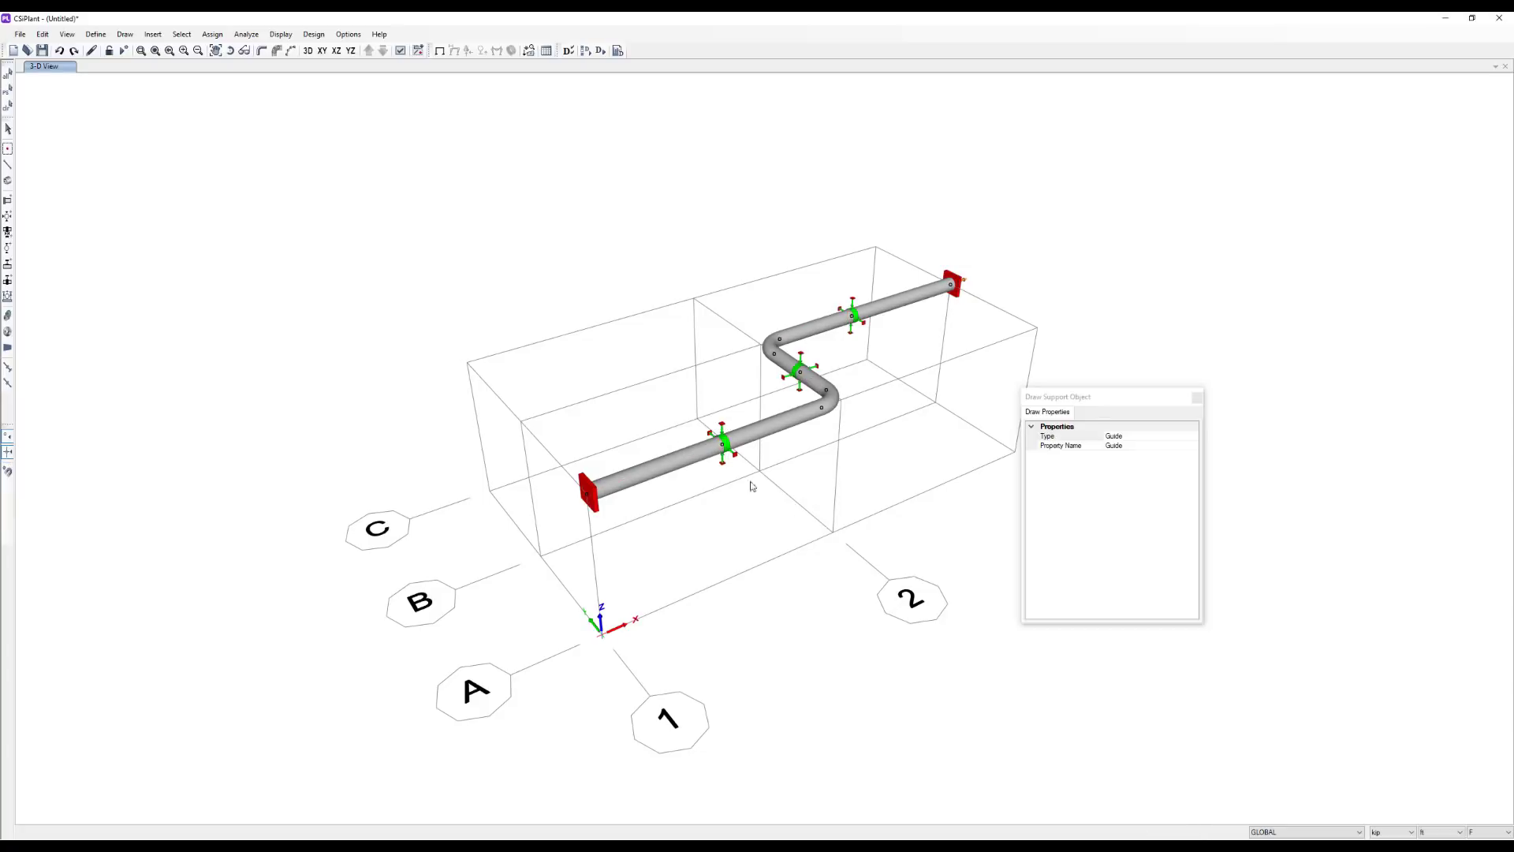
- Assign a 20 ksf absolute pressure load in load pattern P1 to the whole pipe run, and return to the undeformed shape
mouse_move(1172, 634)
mouse_down()
mouse_move(1024, 496)
mouse_move(439, 174)
mouse_up()
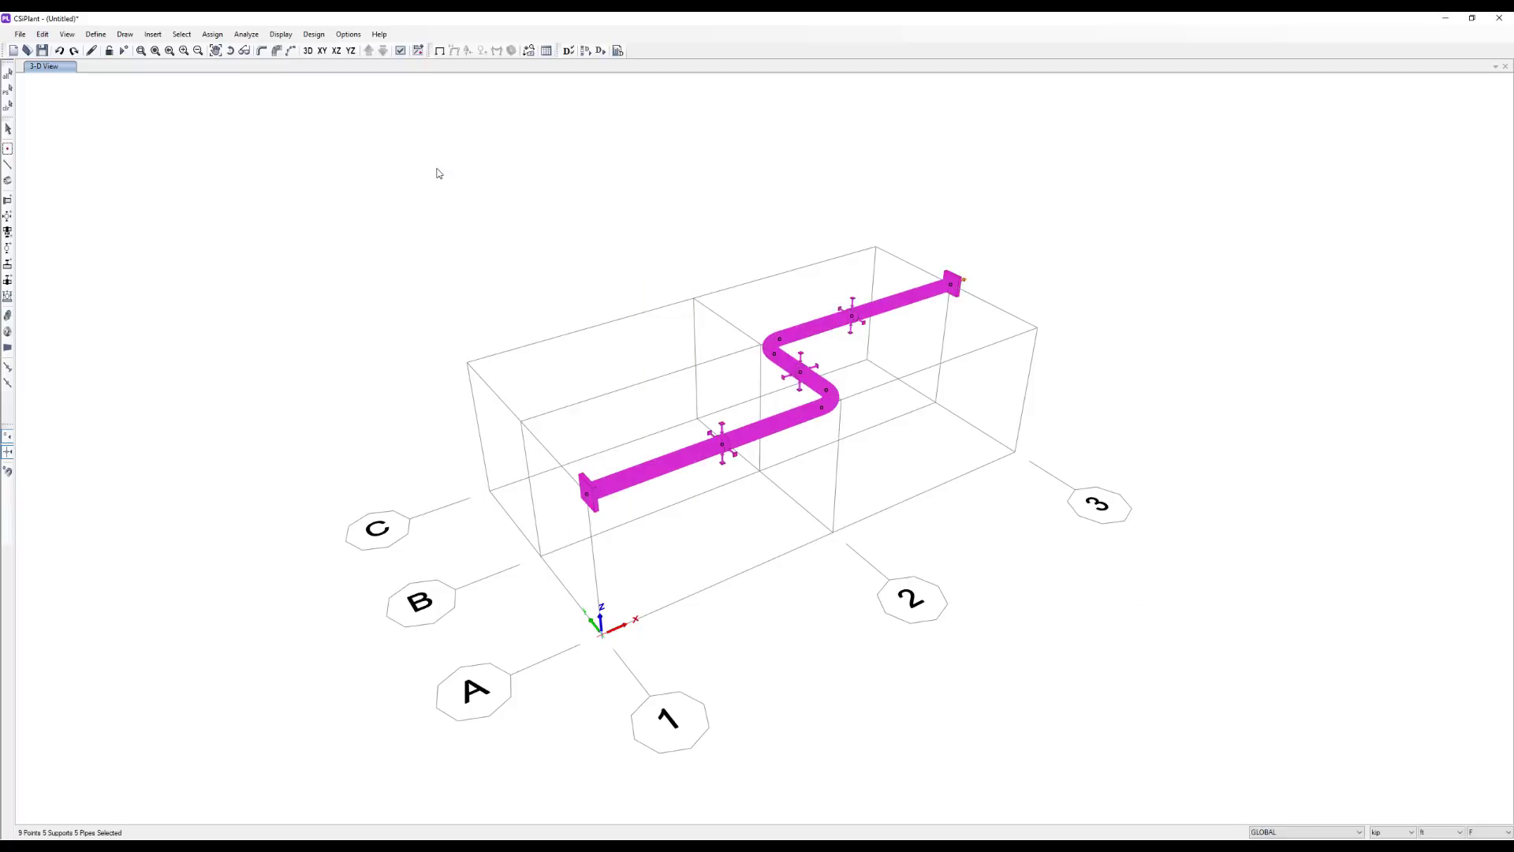
key(l)
key(p)
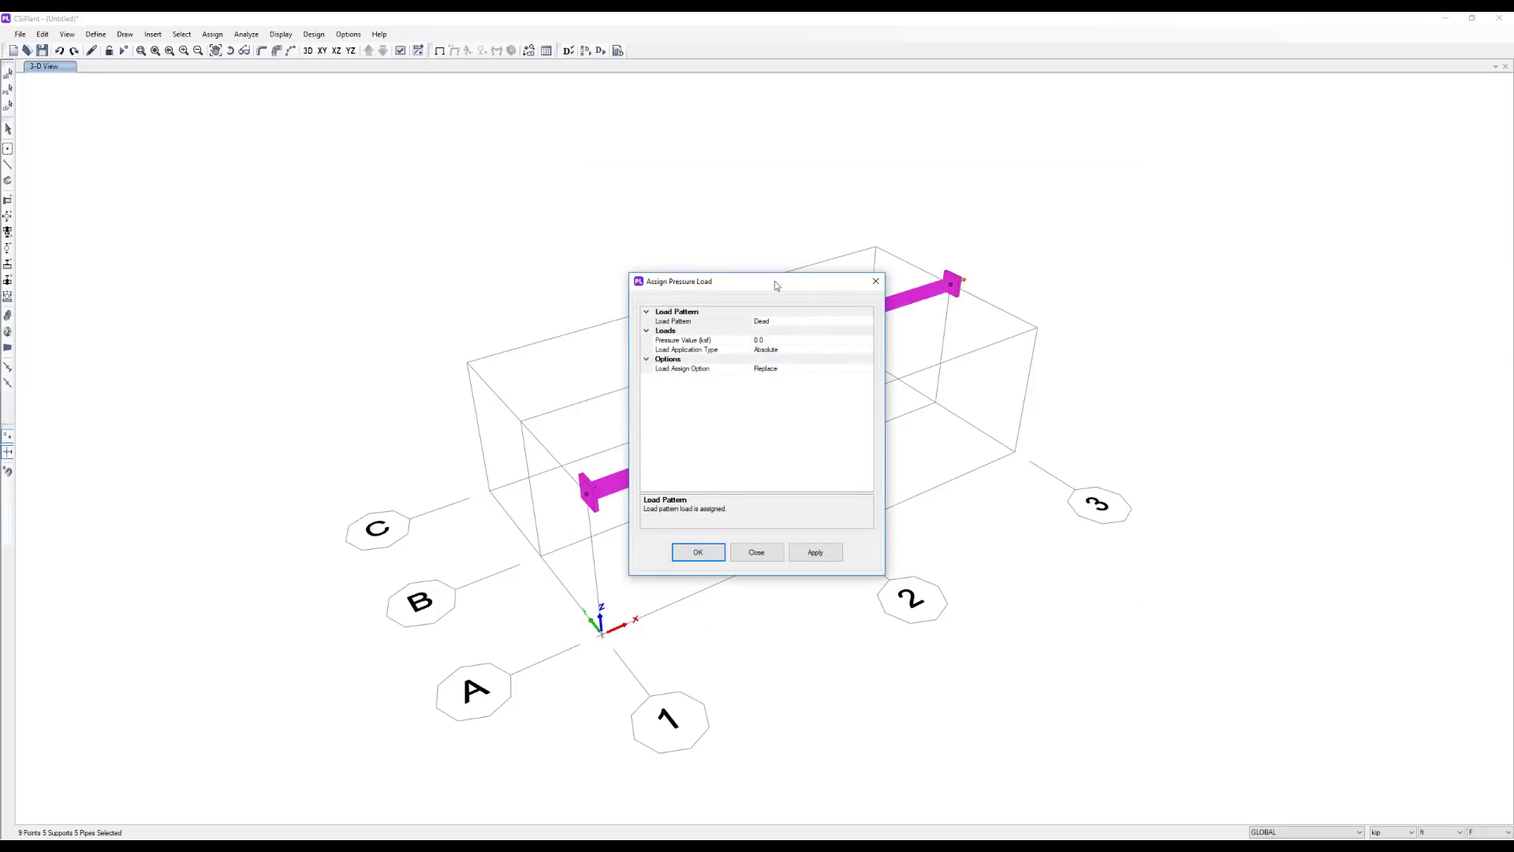
click(808, 323)
click(869, 322)
click(787, 358)
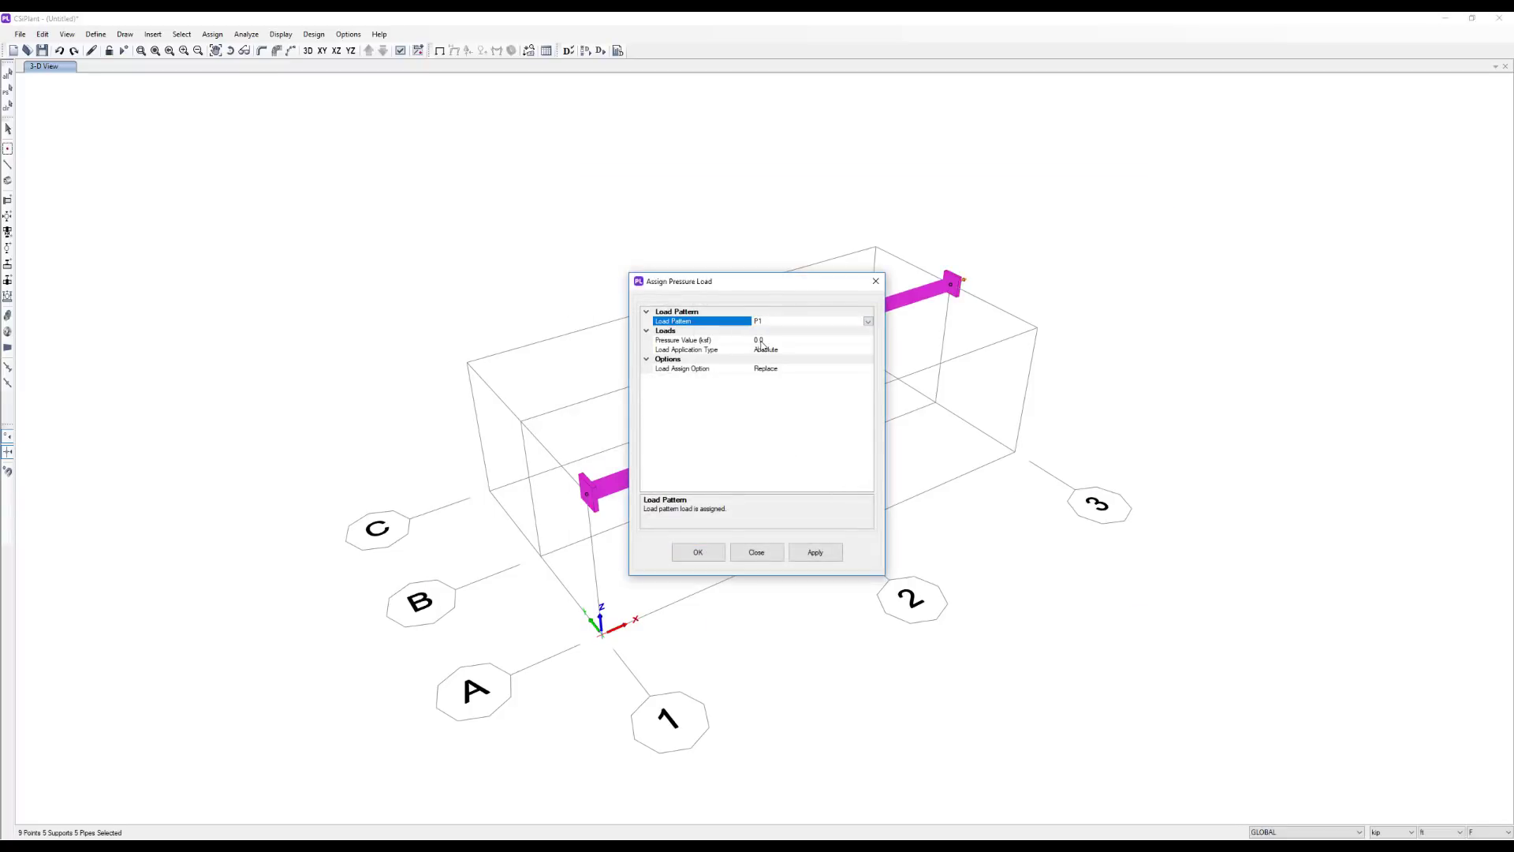
key(Tab)
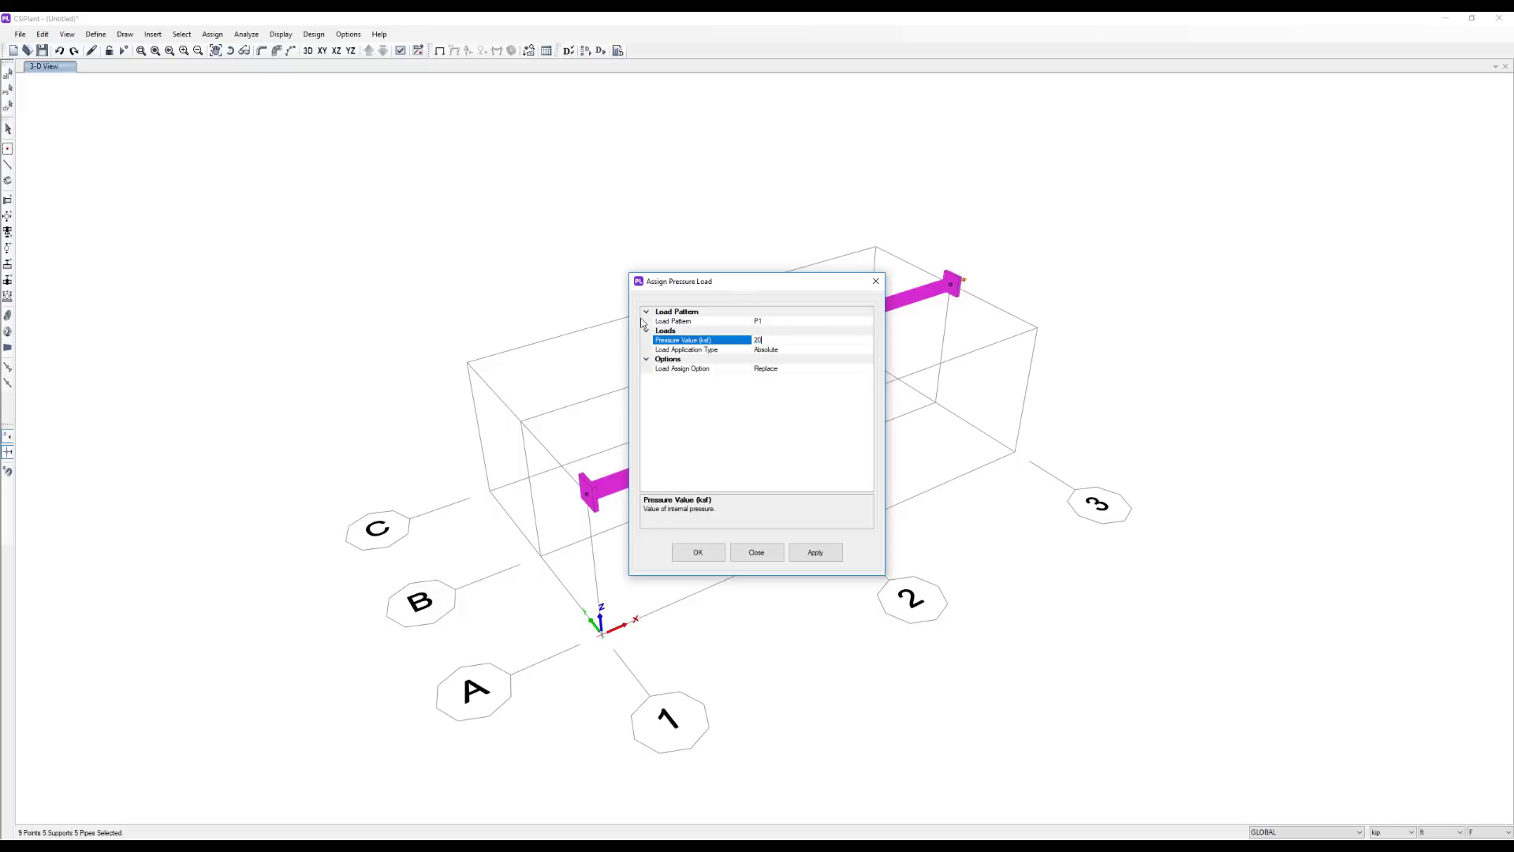
click(812, 551)
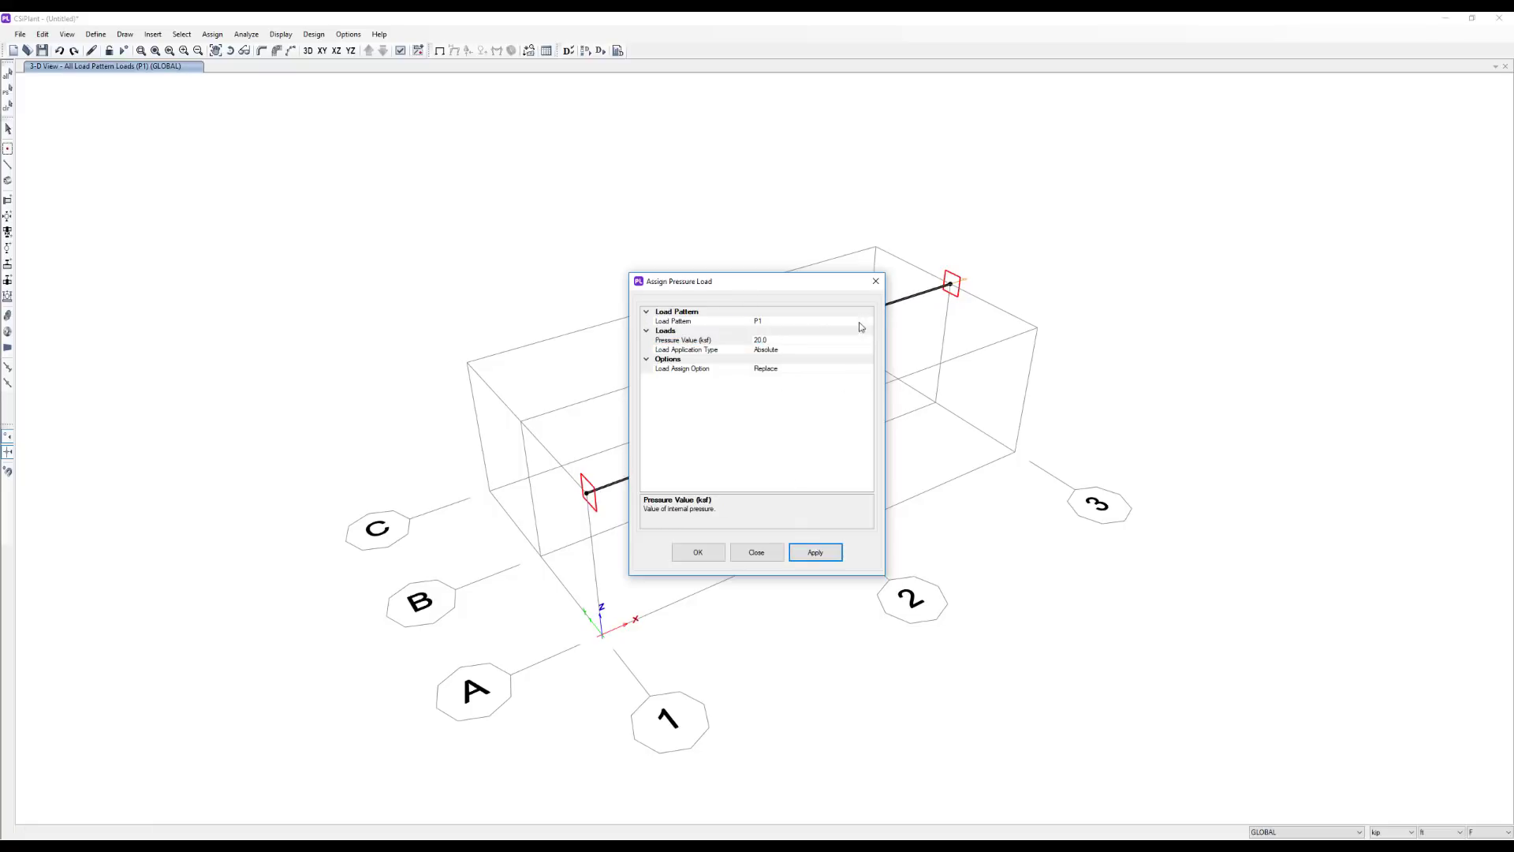
click(874, 281)
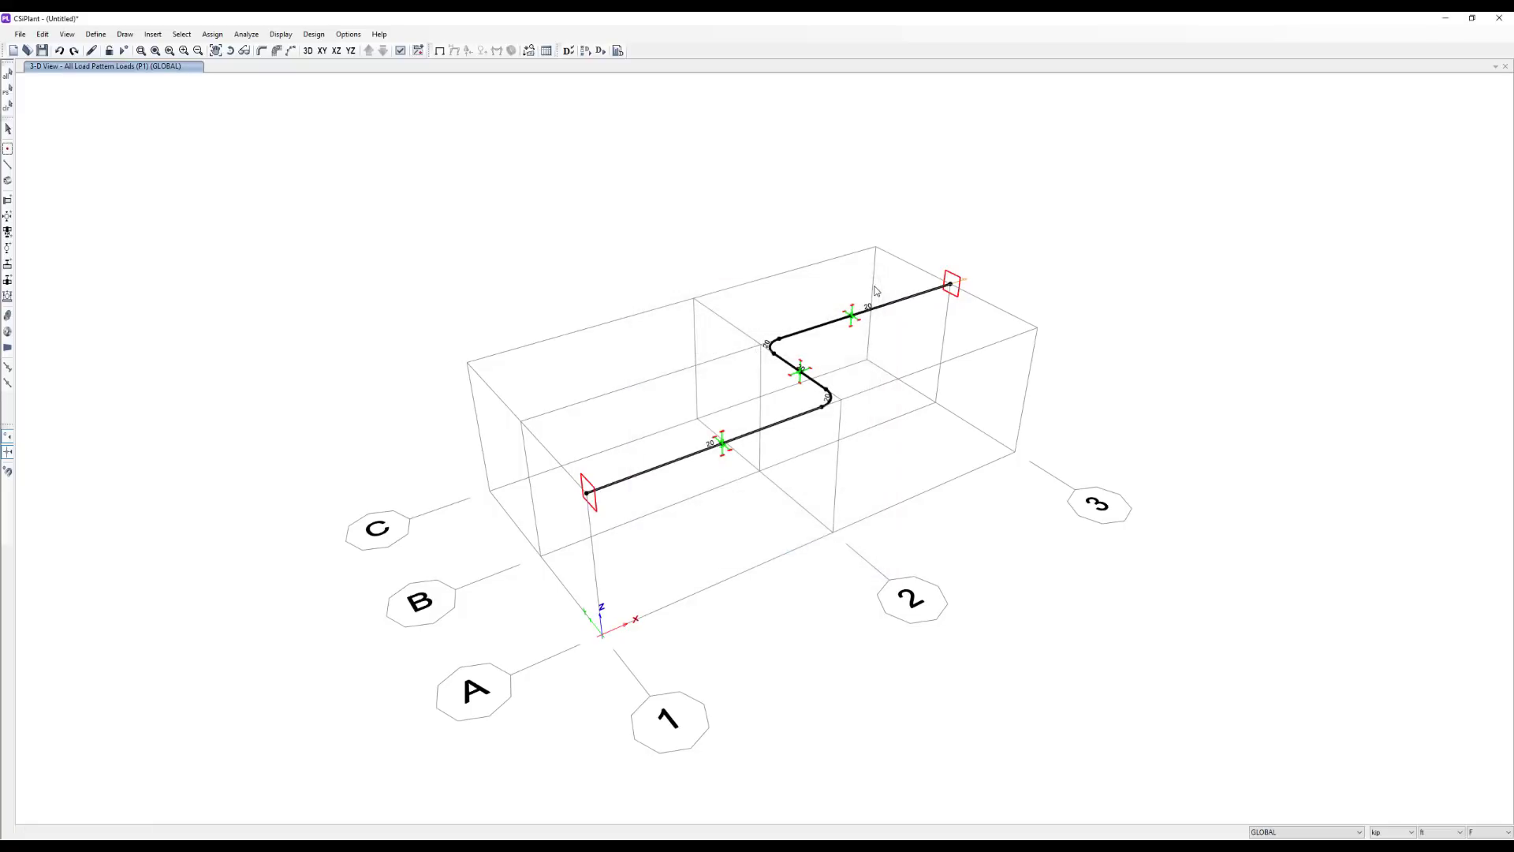
click(439, 51)
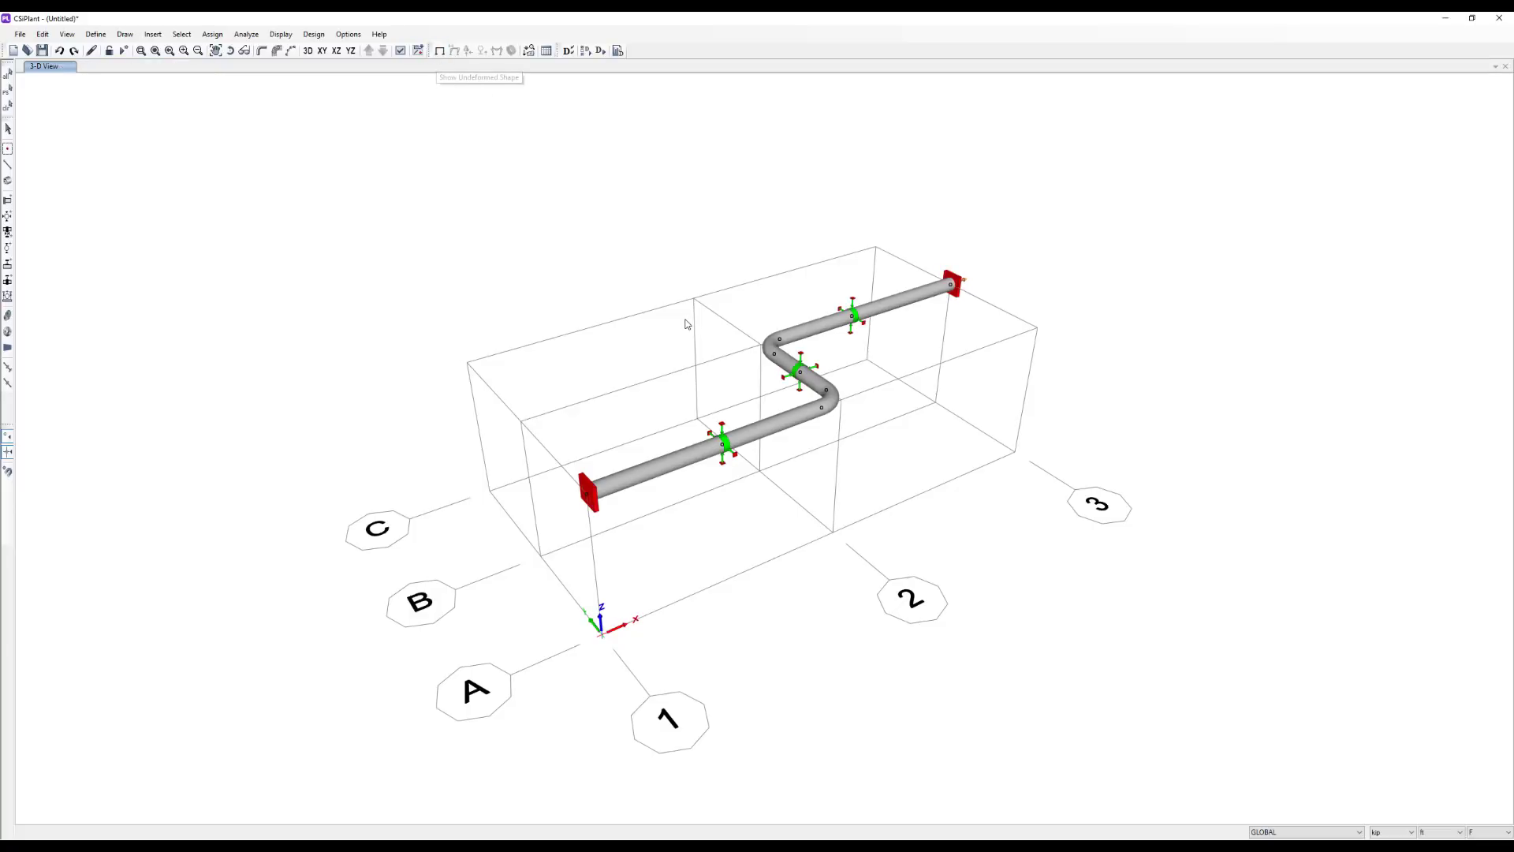
- Draw a point at the upper grid intersection C-1
middle_drag(683, 317, 655, 317)
click(8, 149)
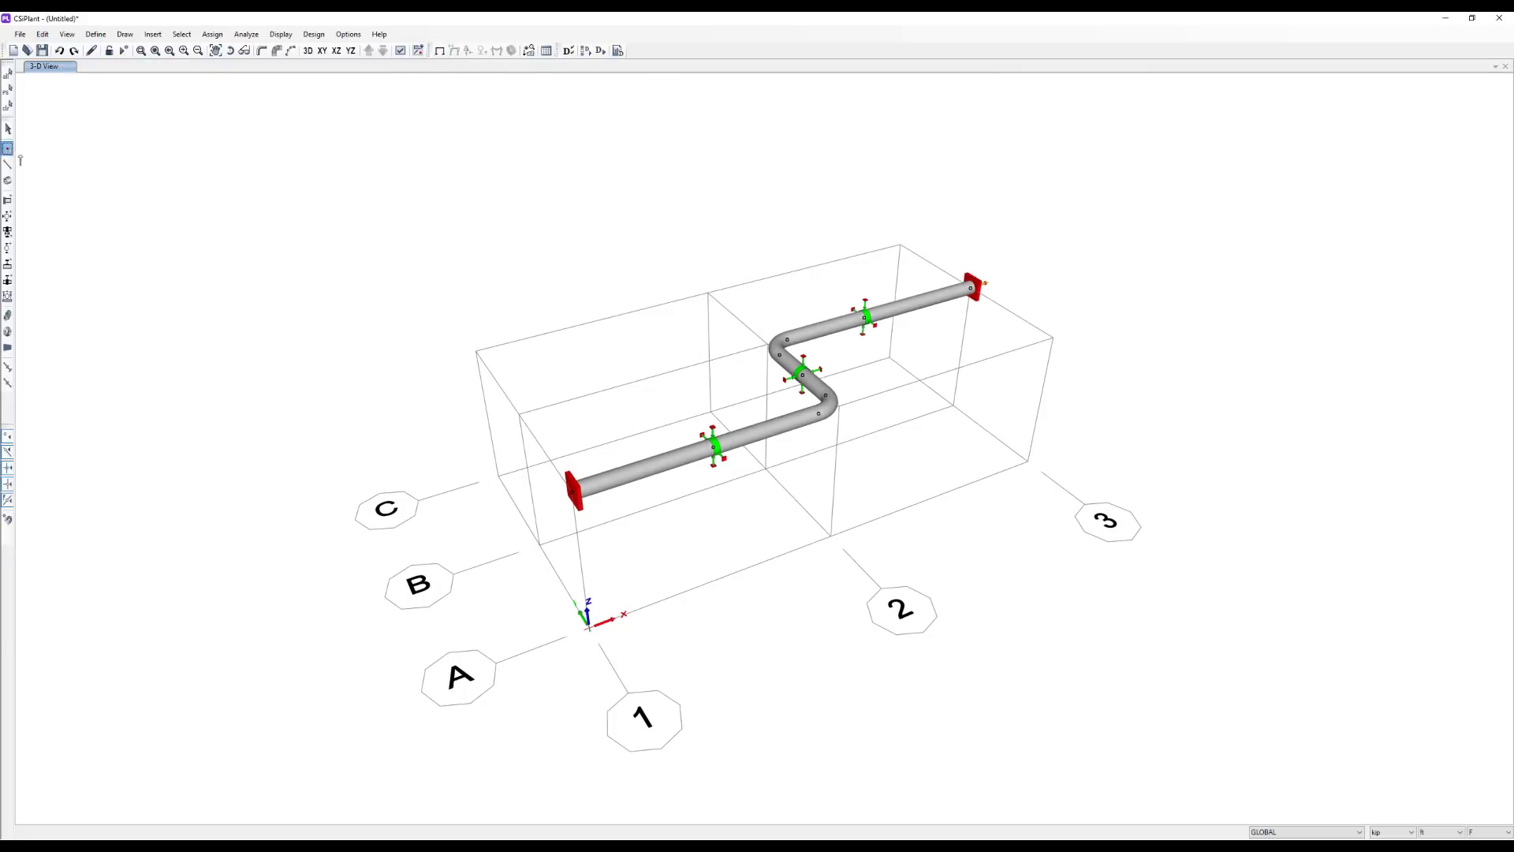
click(495, 365)
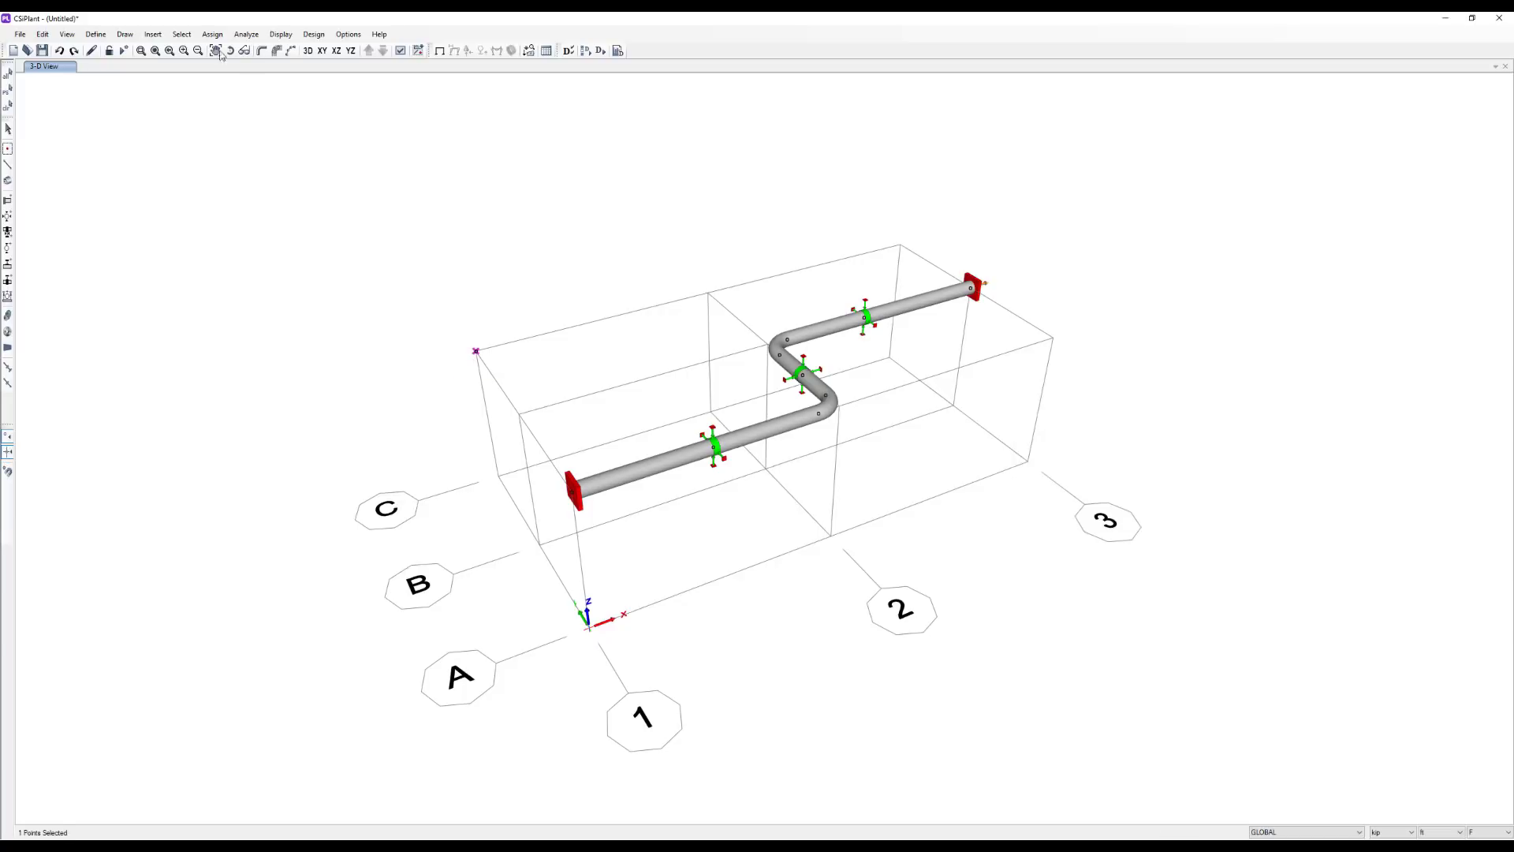
- Insert a PropSet pipe from the C-1 point using an X offset of 5 ft, auto-creating the new branch with default labeling properties
click(153, 34)
click(167, 63)
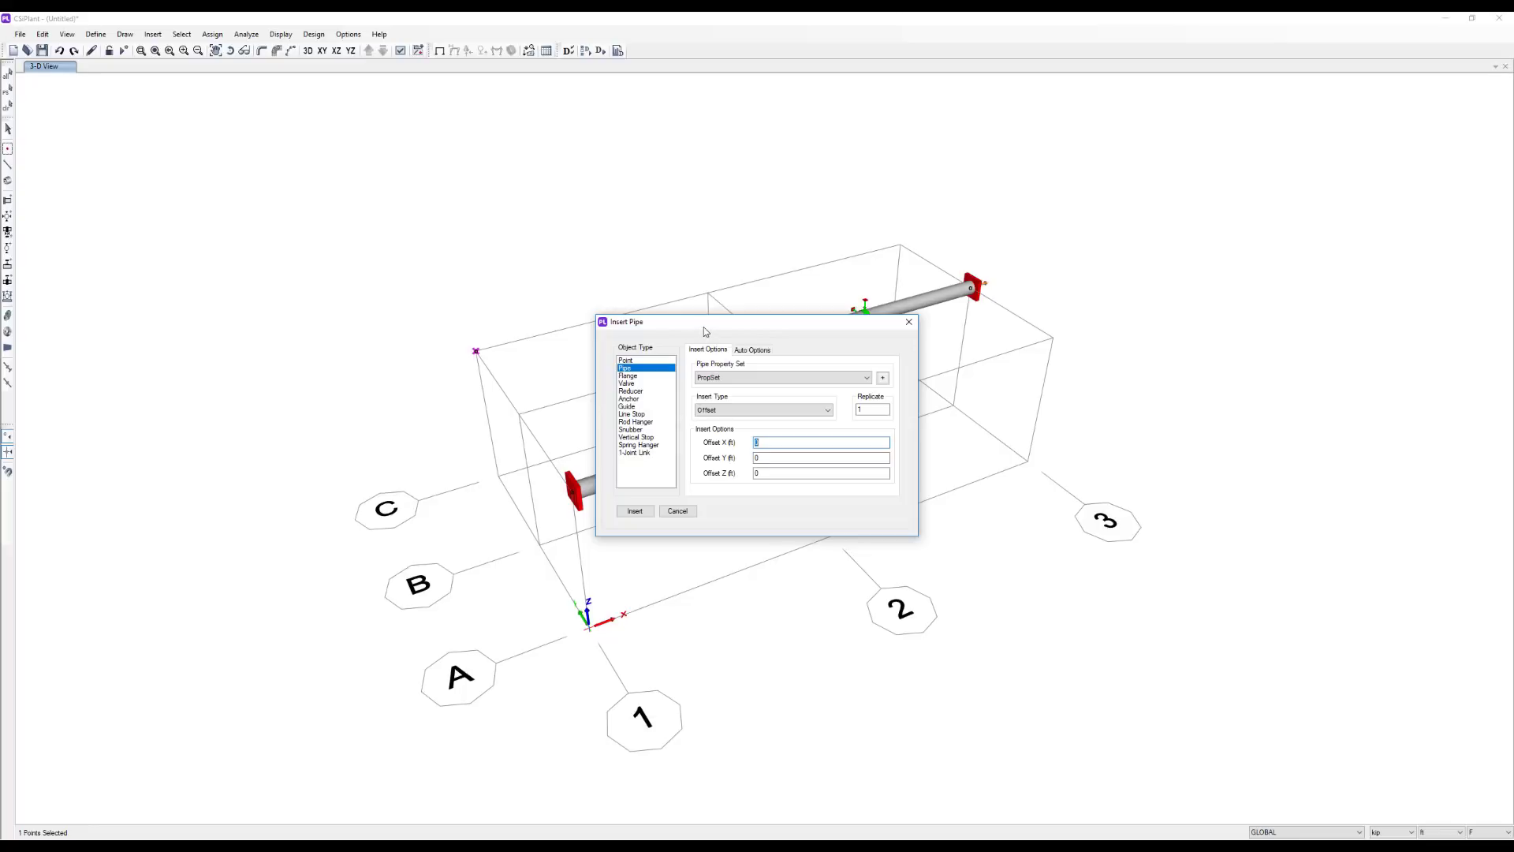
drag(705, 328, 735, 342)
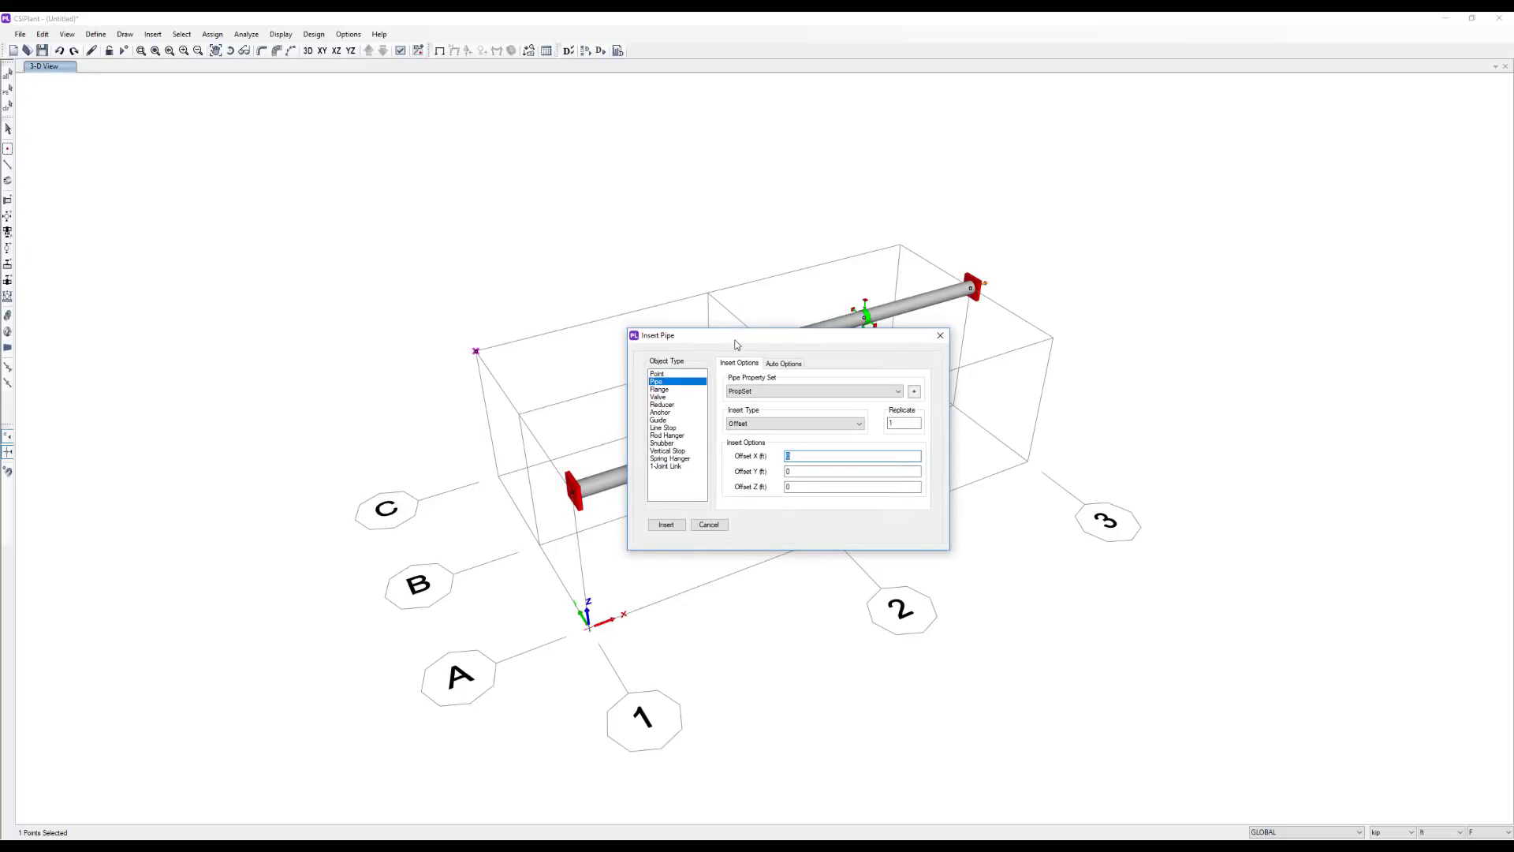
click(768, 423)
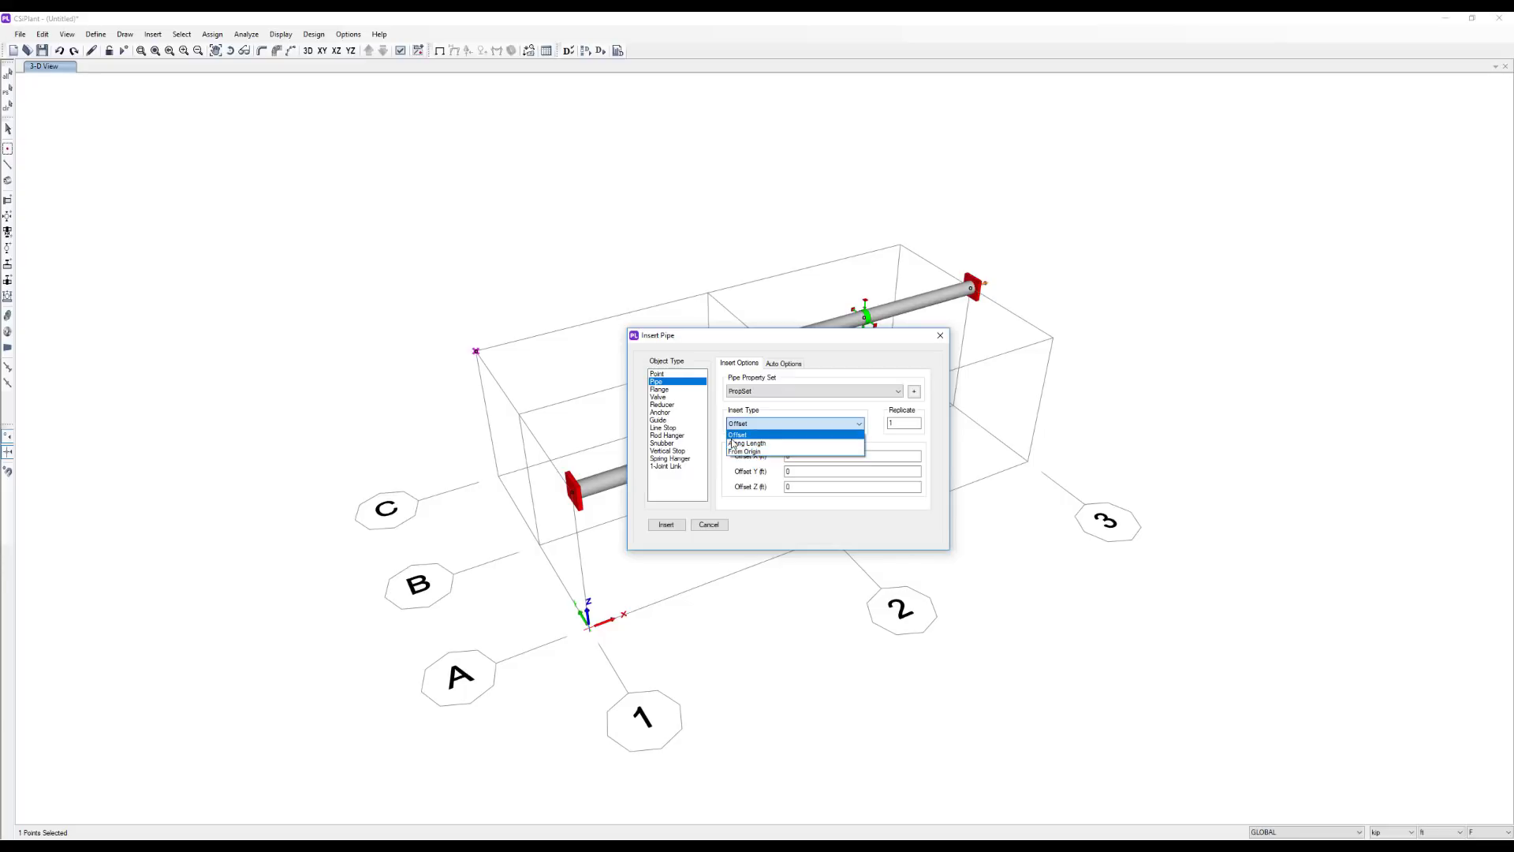
click(740, 434)
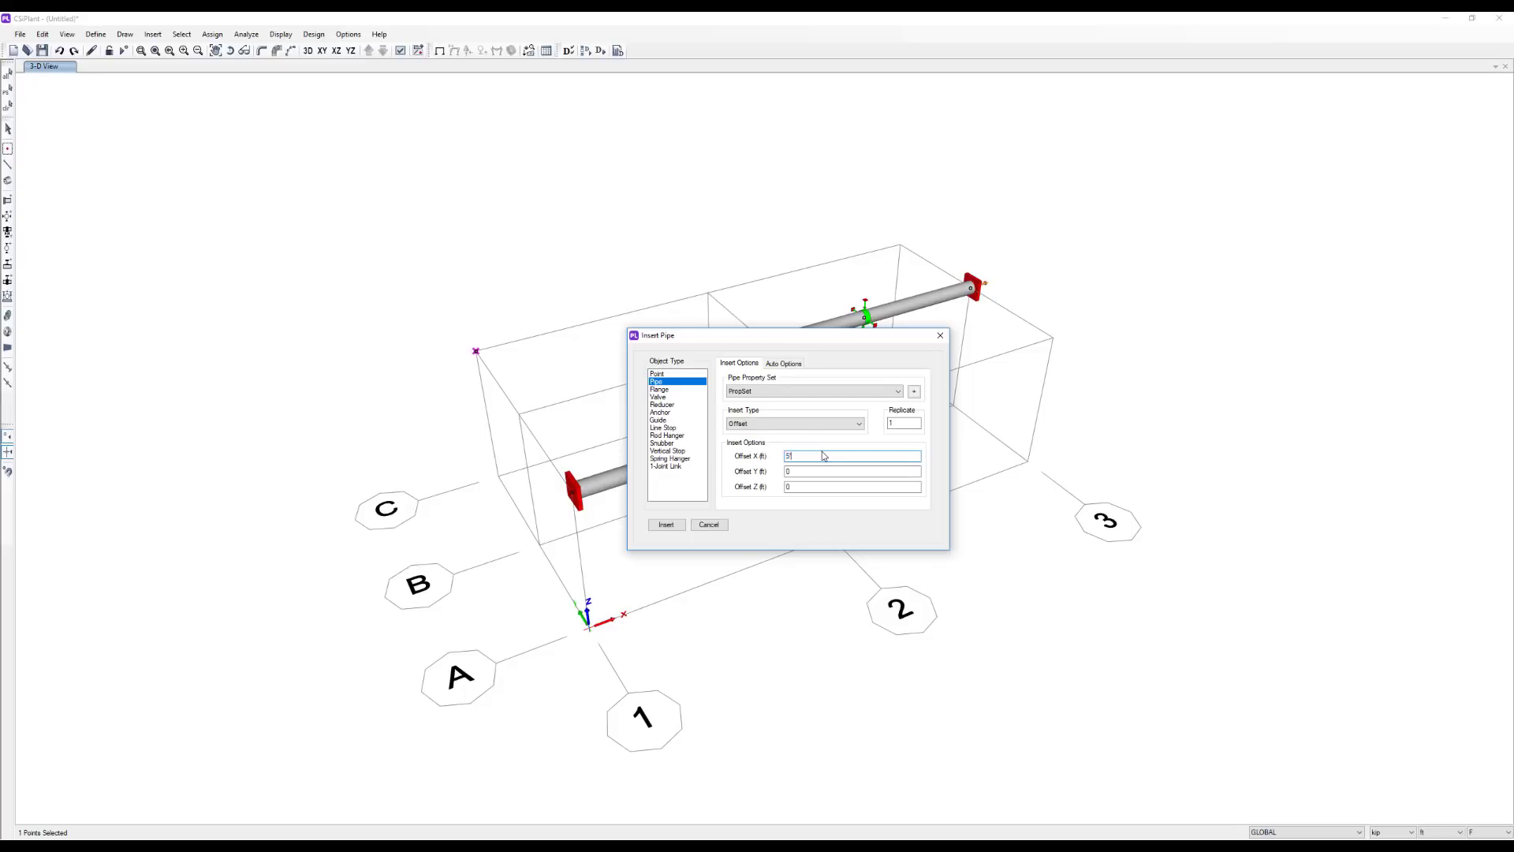
key(Return)
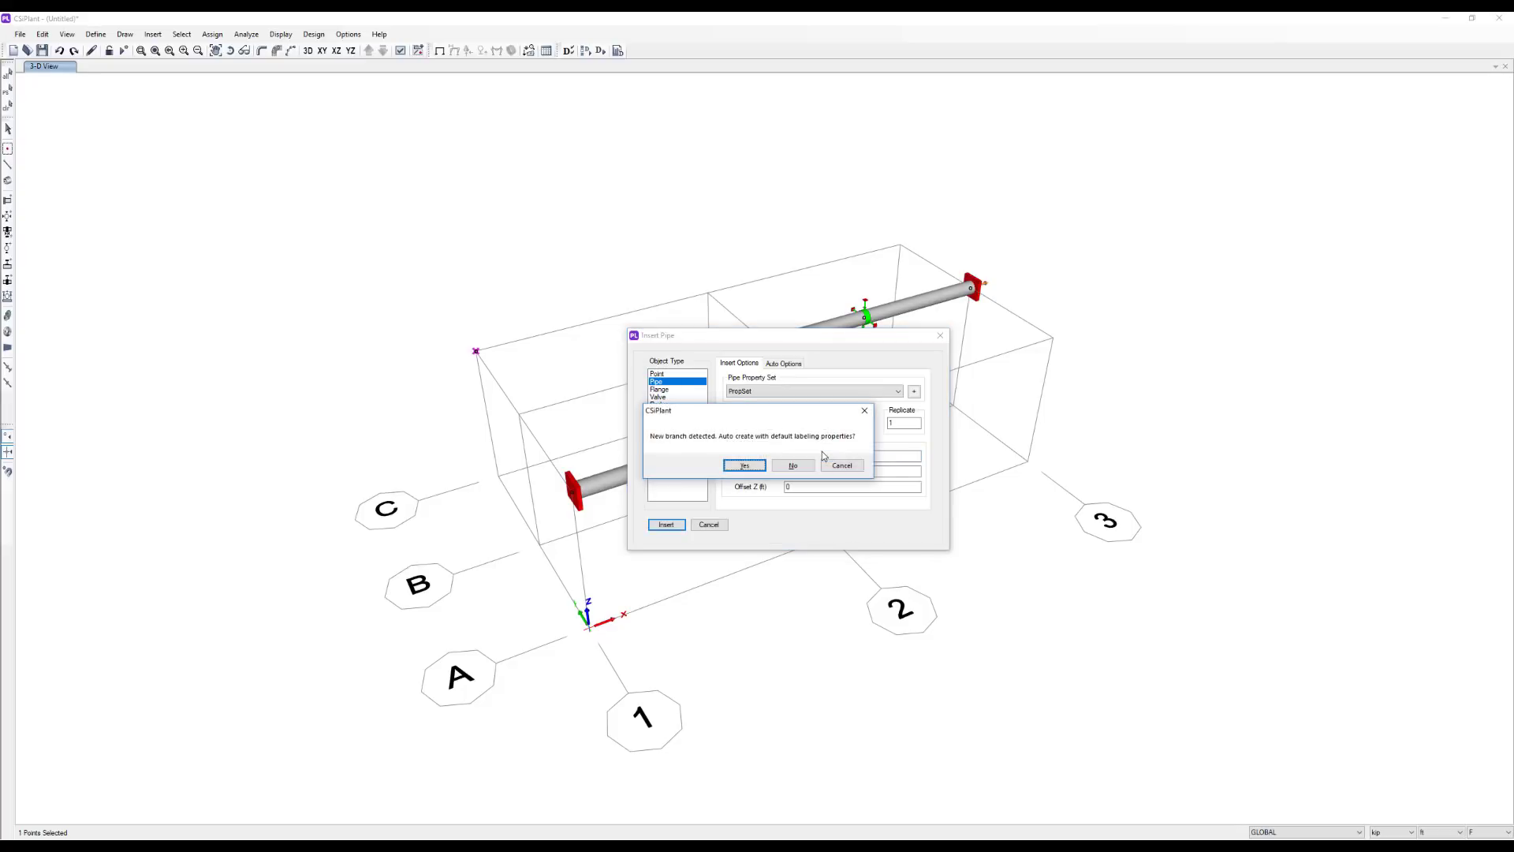
key(Return)
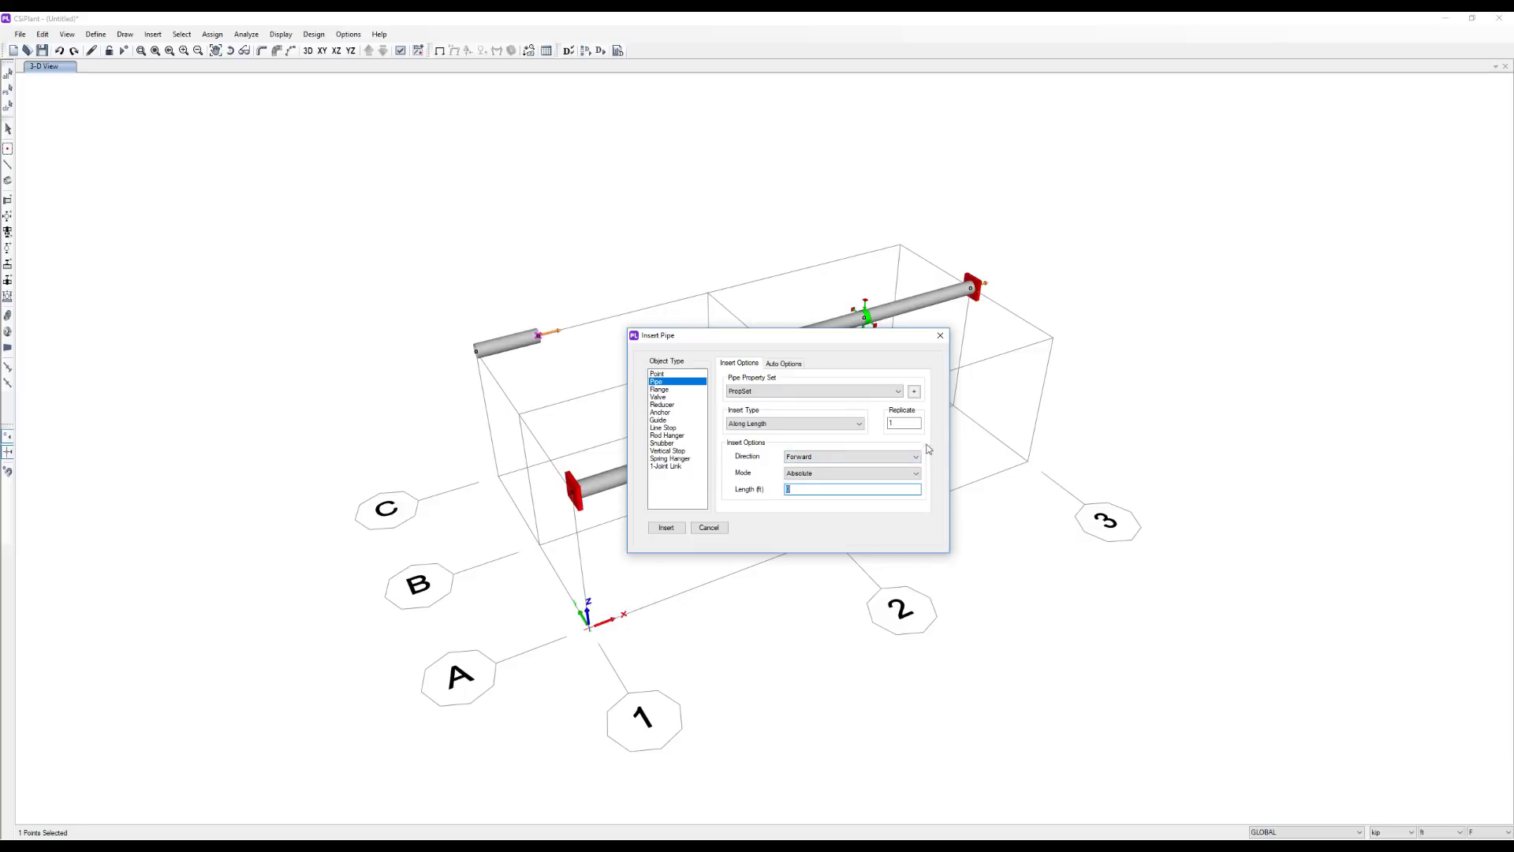
- Insert three Guide supports from the new pipe's end, along length in the forward direction at 6 ft absolute spacing
drag(716, 337, 813, 346)
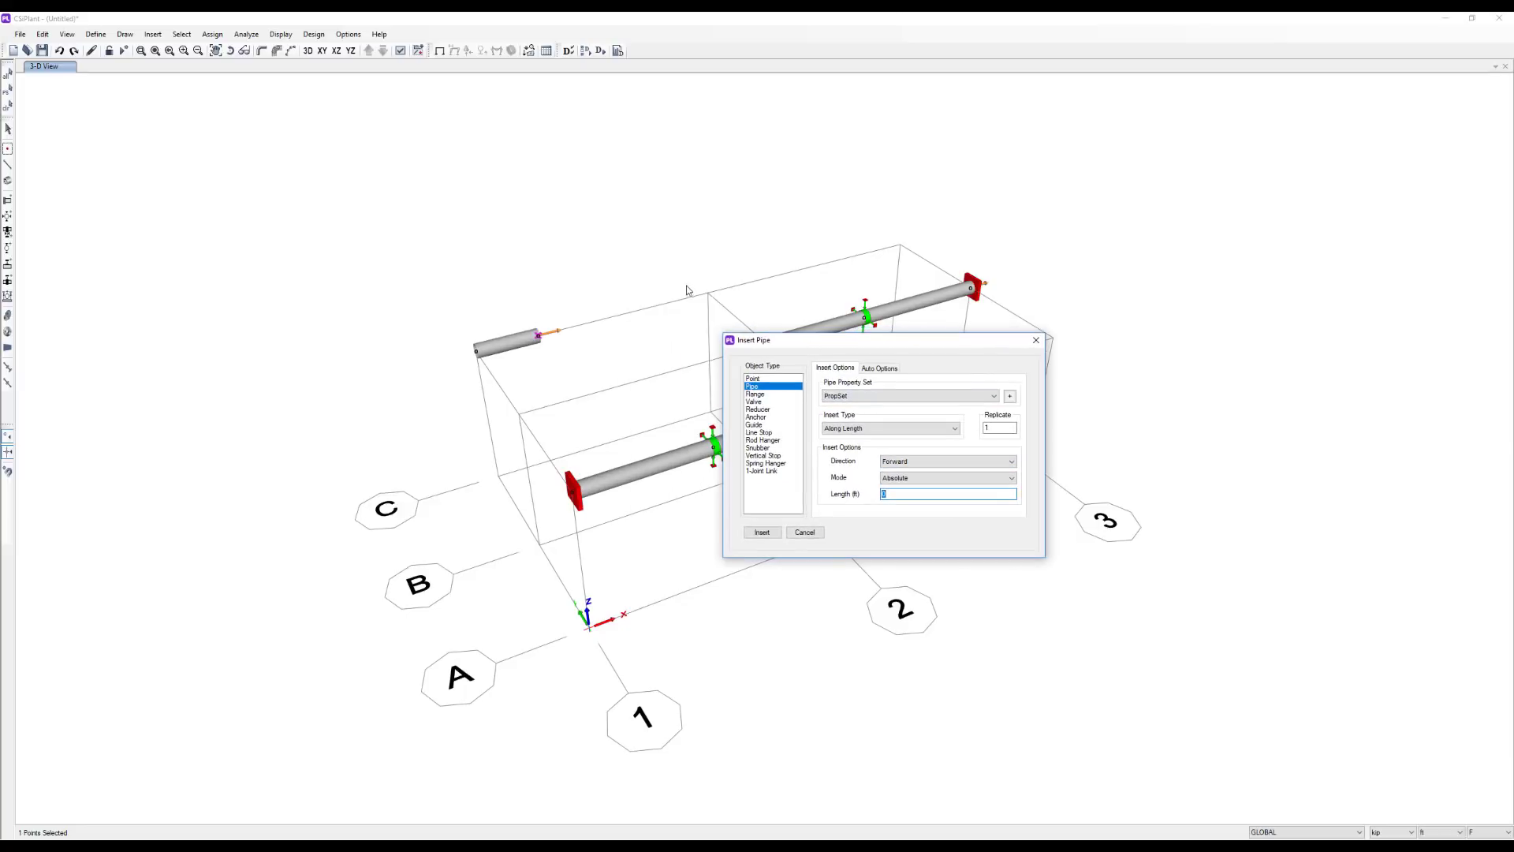
middle_drag(689, 291, 510, 406)
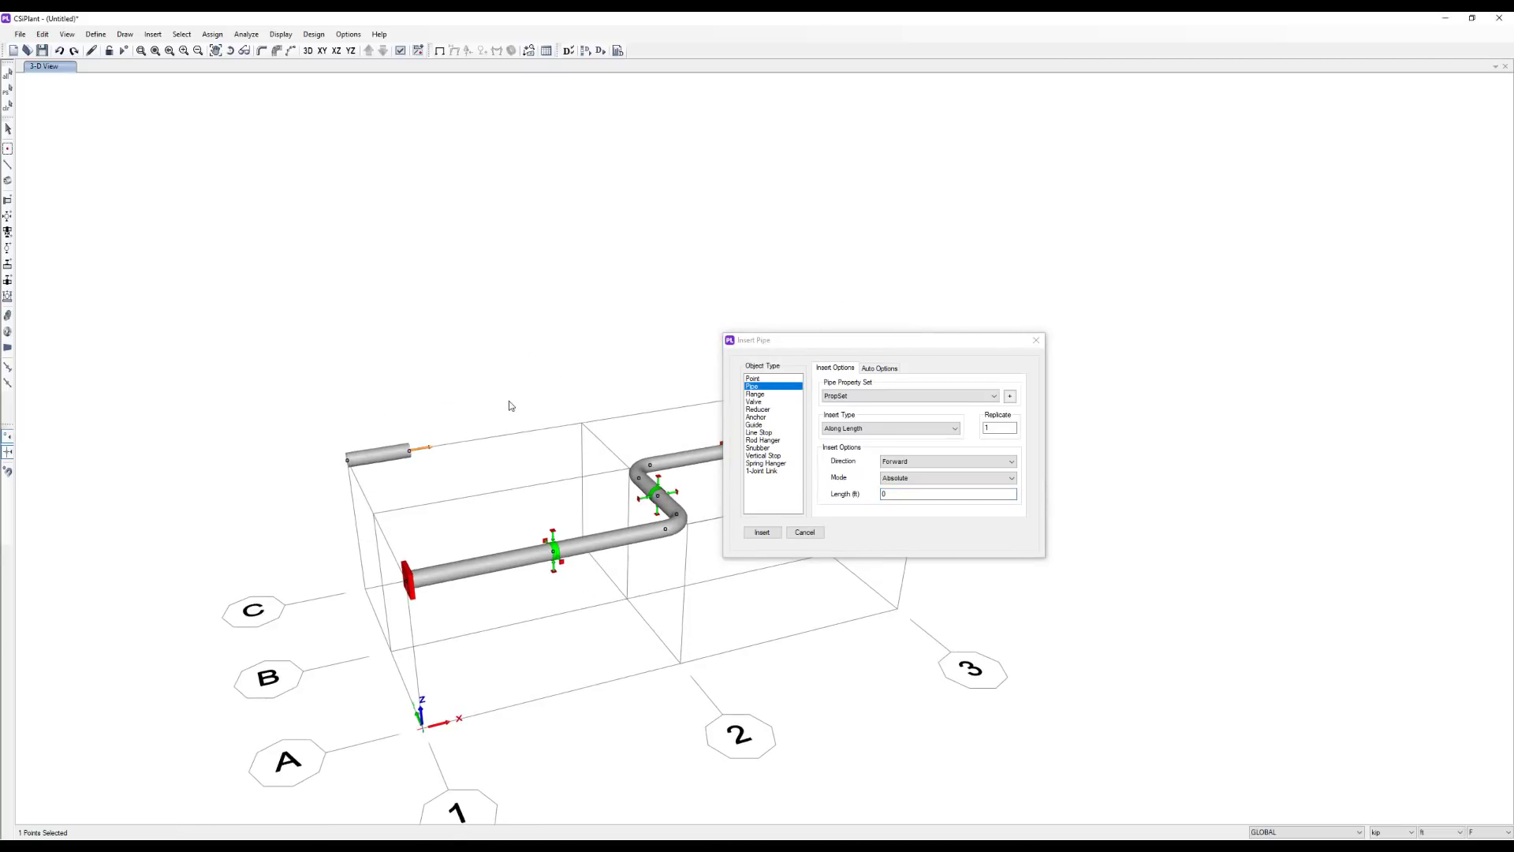
click(754, 424)
double_click(1000, 459)
text(3)
double_click(931, 525)
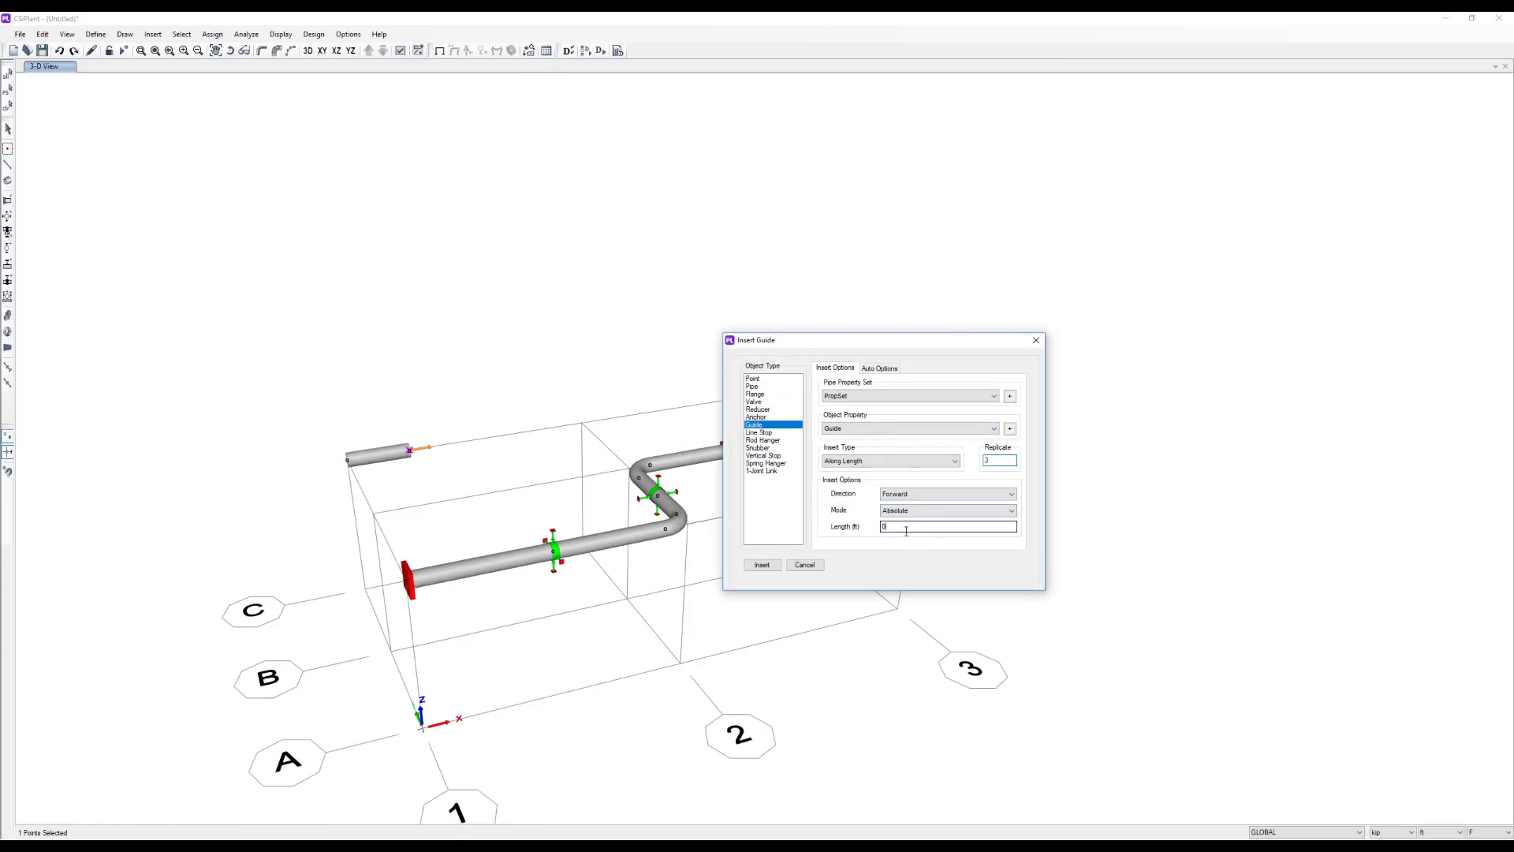
text(6)
click(762, 564)
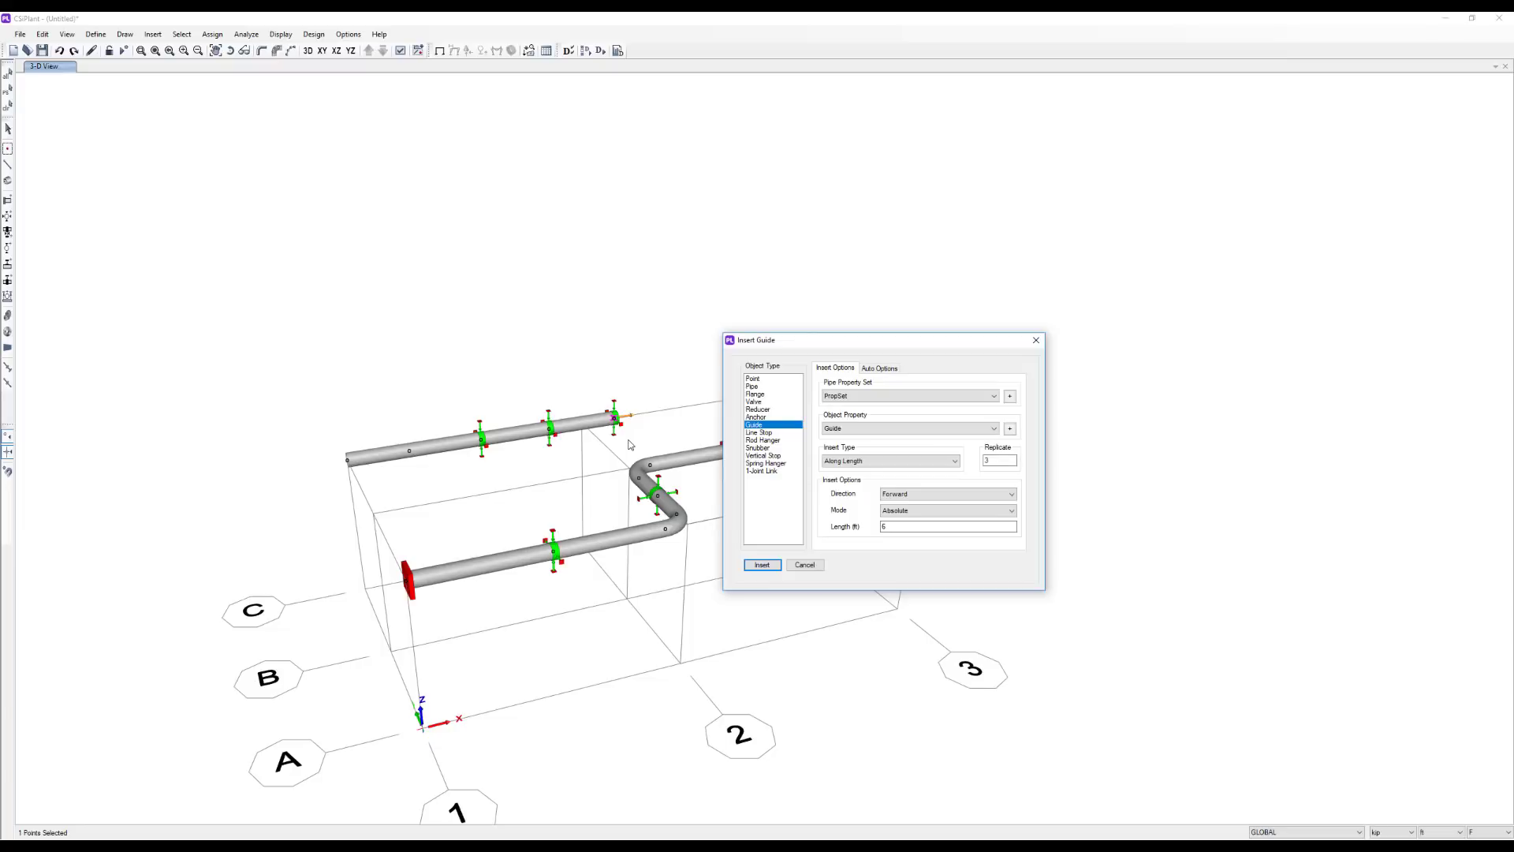
- Insert a single 6 ft PropSet pipe forward along length from the last guide
click(753, 386)
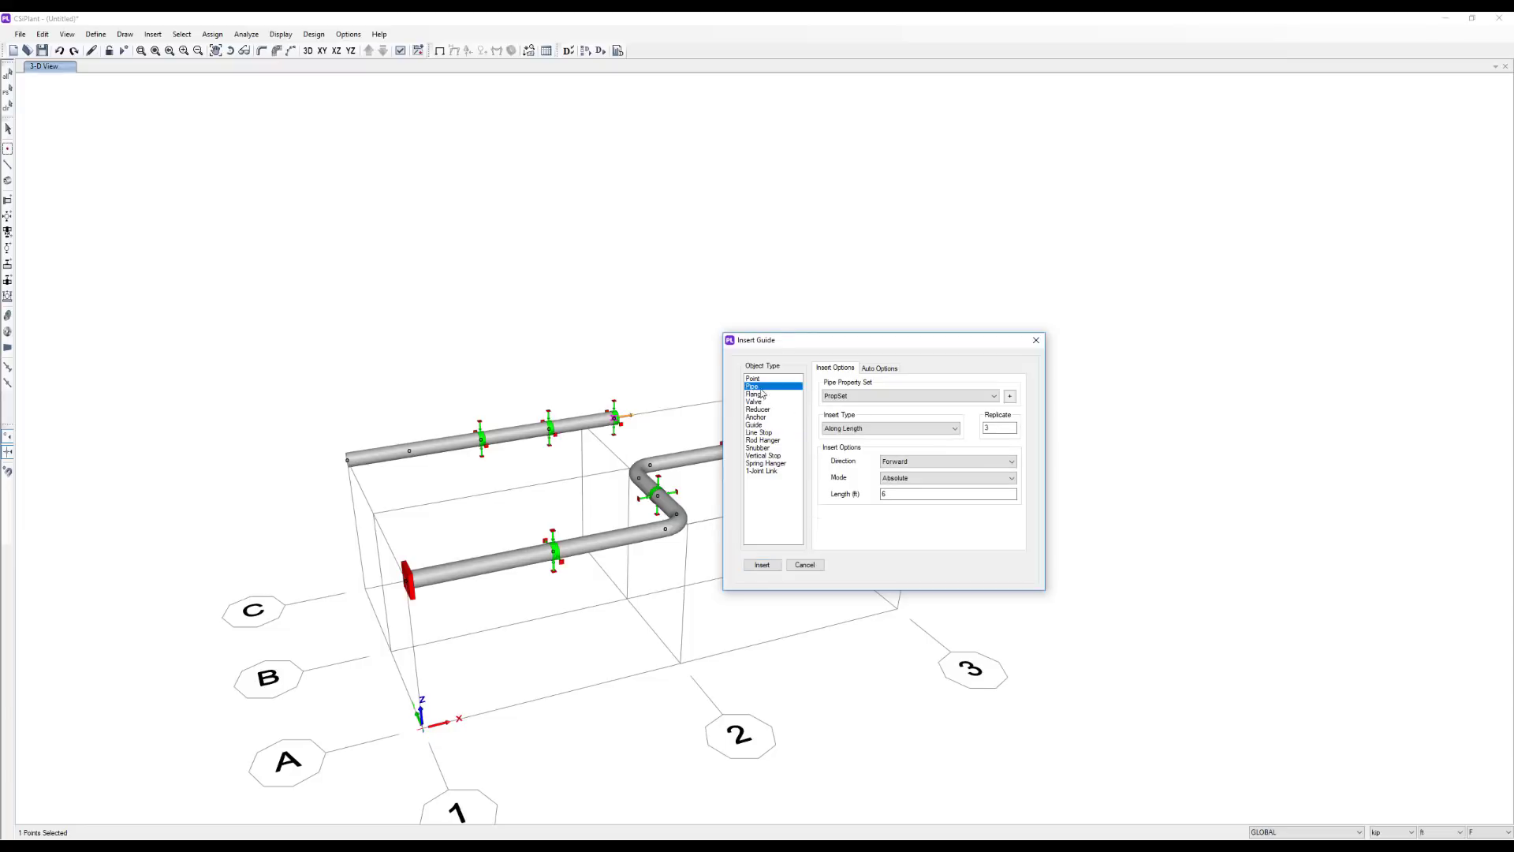
double_click(1000, 428)
text(1)
click(761, 532)
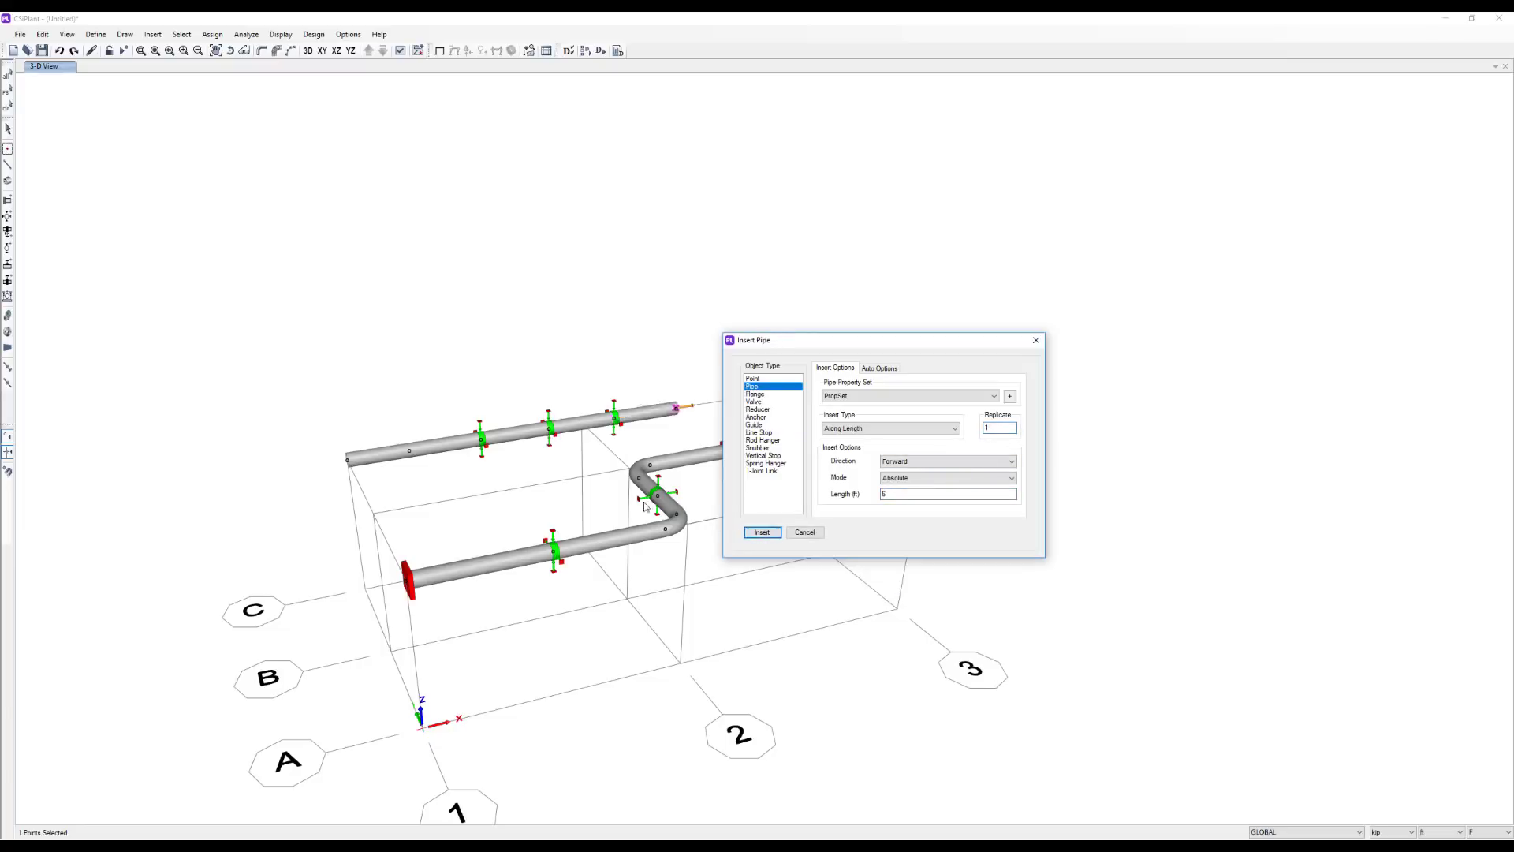
- Insert an upward-sloping PropSet pipe from the run's end by offset, with a positive X offset and a Z offset of 3 ft
shift+middle_drag(623, 487, 468, 477)
click(889, 428)
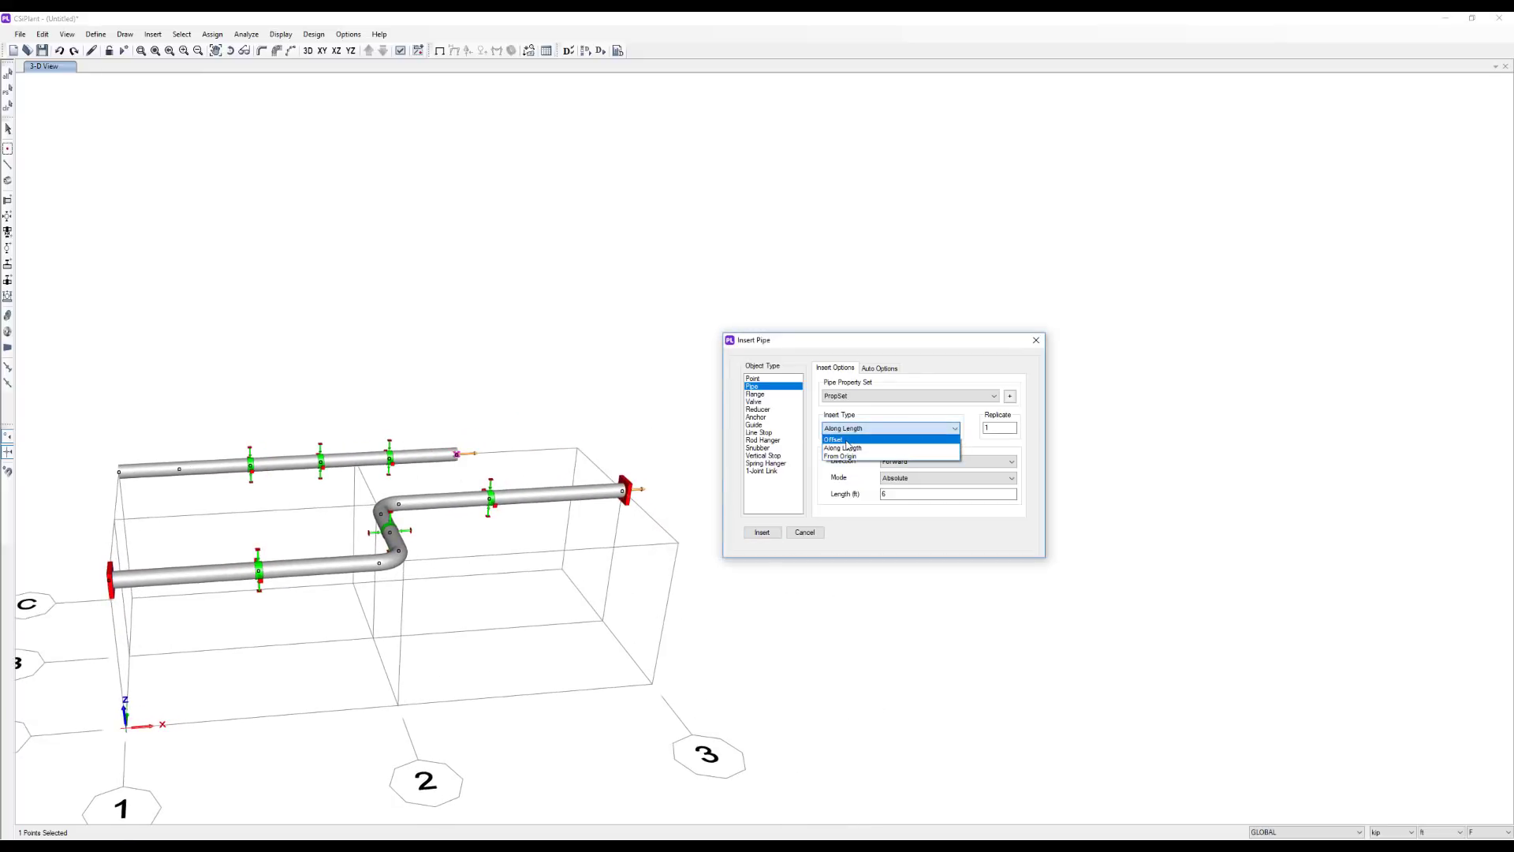
click(847, 440)
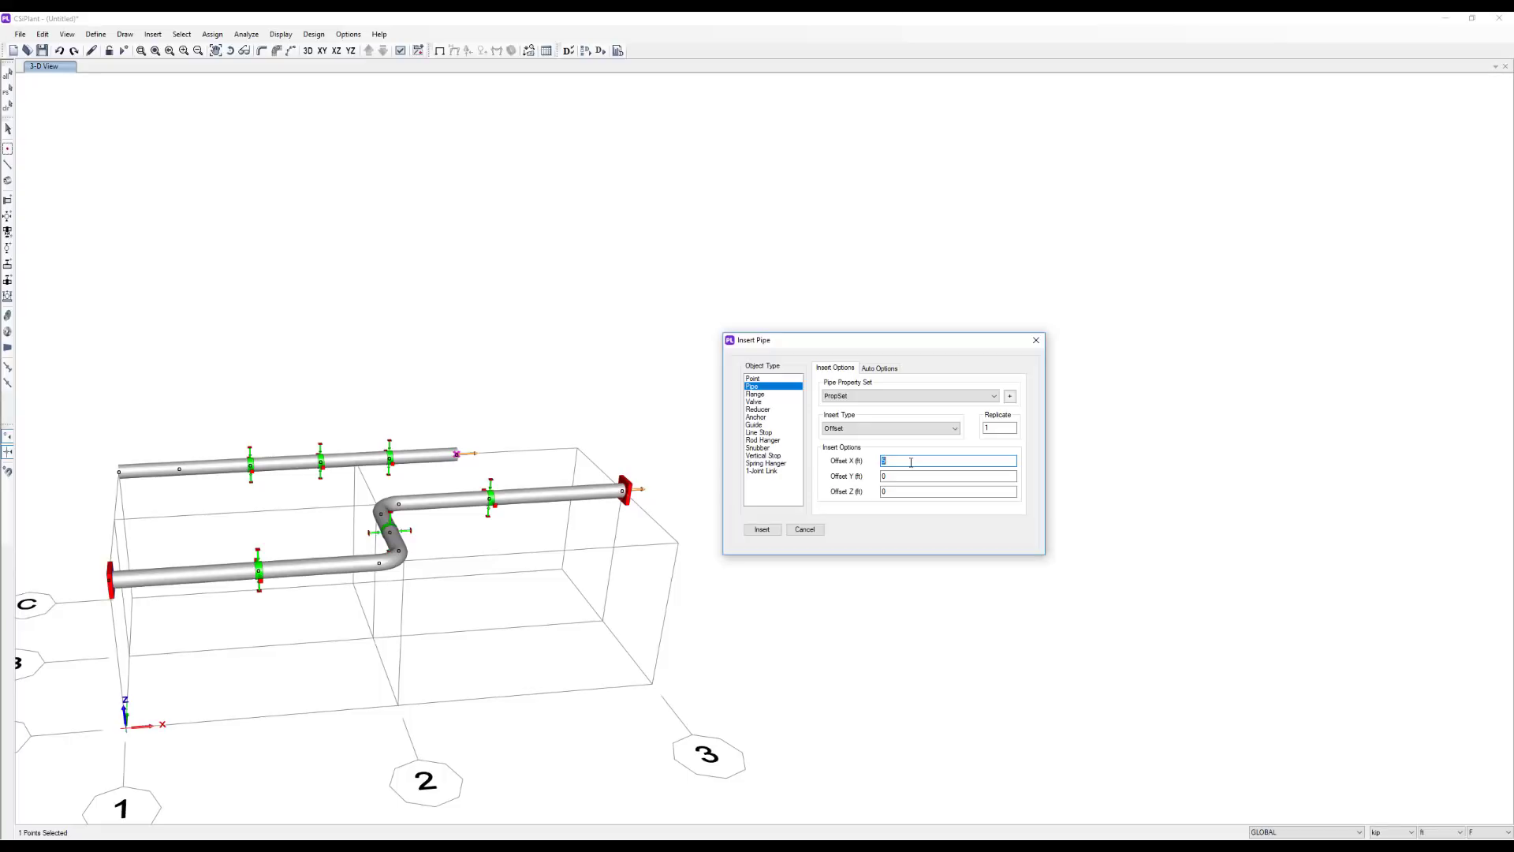
key(Tab)
key(Tab)
text(3')
key(Return)
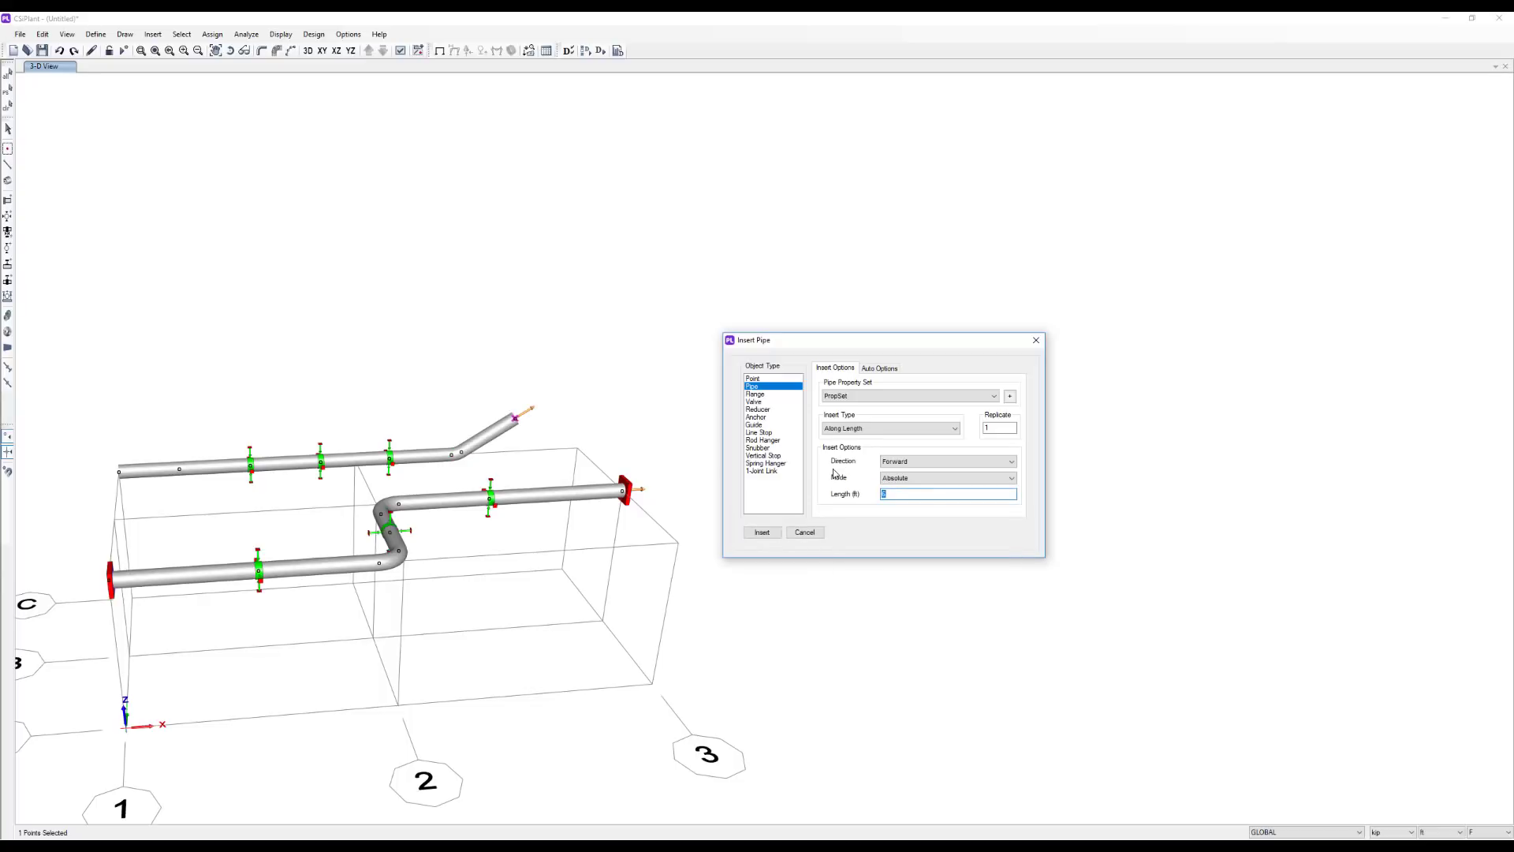
- Insert three Guide supports continuing up the sloped pipe at 6 ft absolute spacing, and finish inserting
click(755, 425)
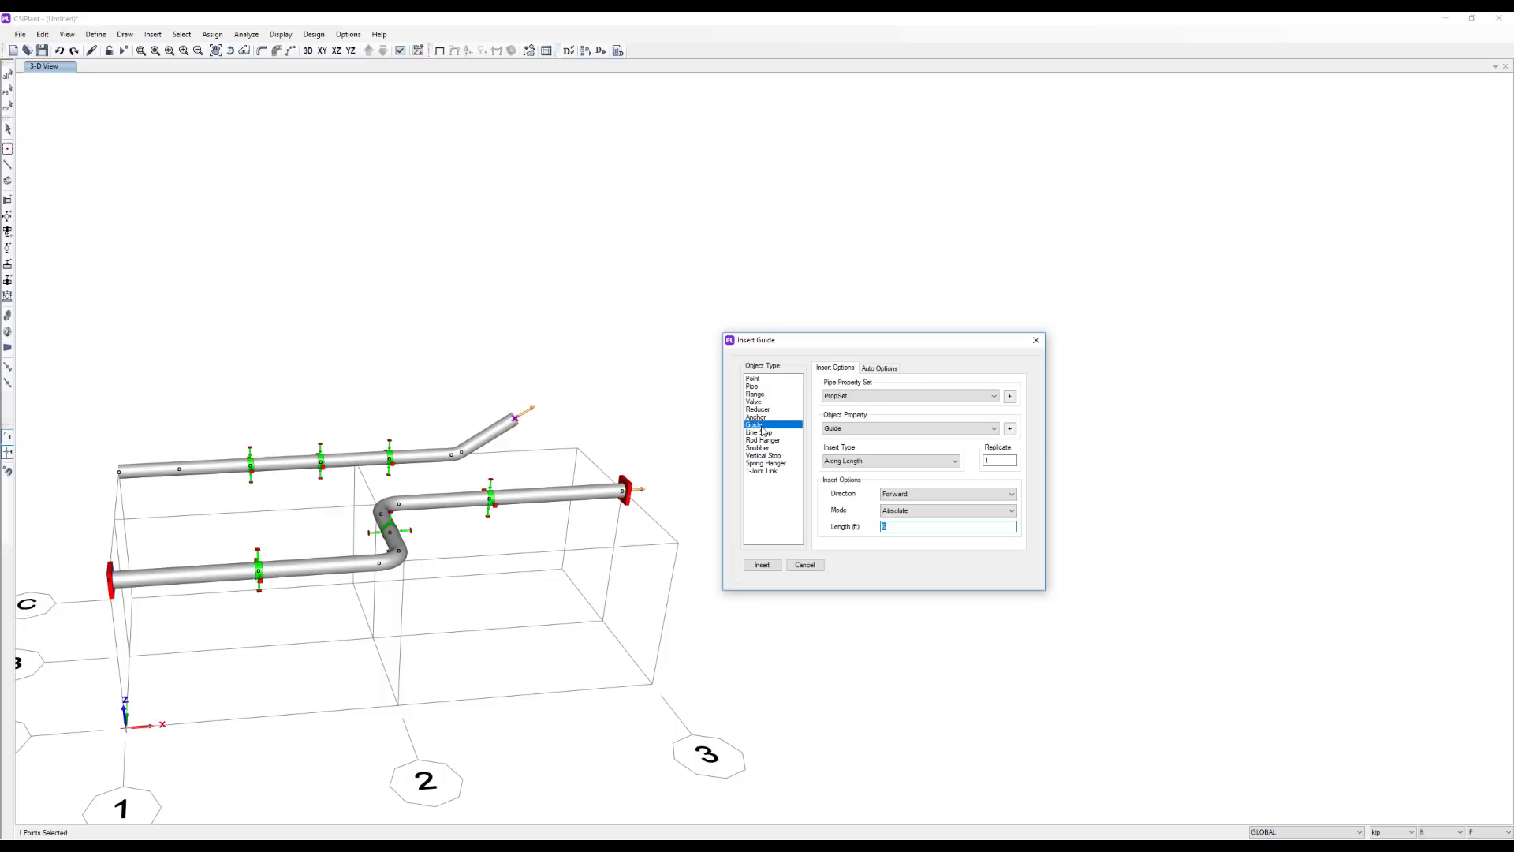
double_click(985, 459)
text(3)
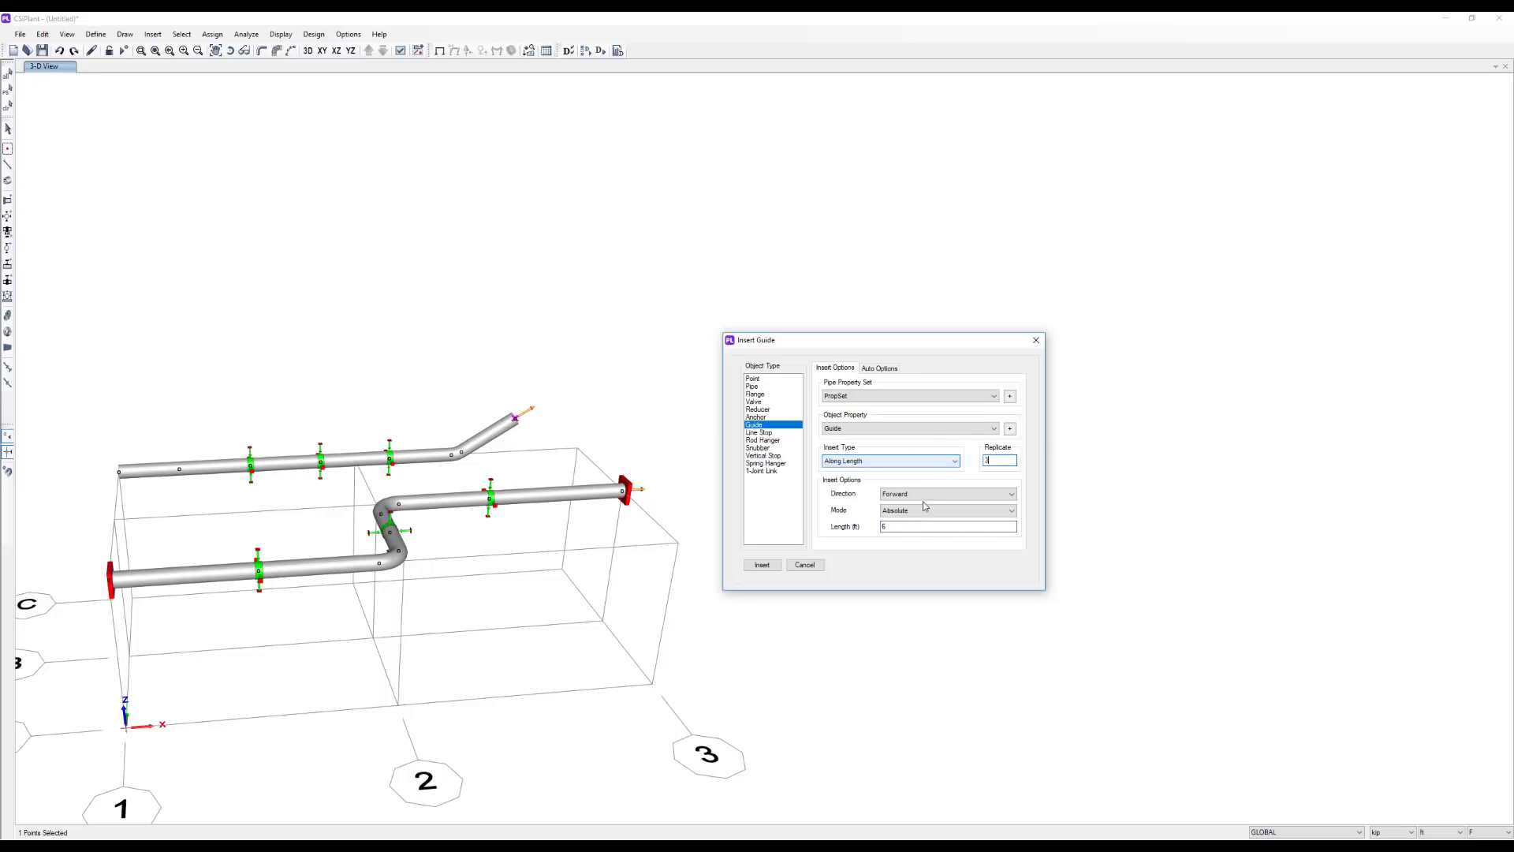
click(763, 564)
mouse_move(689, 450)
middle_down()
mouse_move(629, 470)
mouse_move(510, 442)
middle_up()
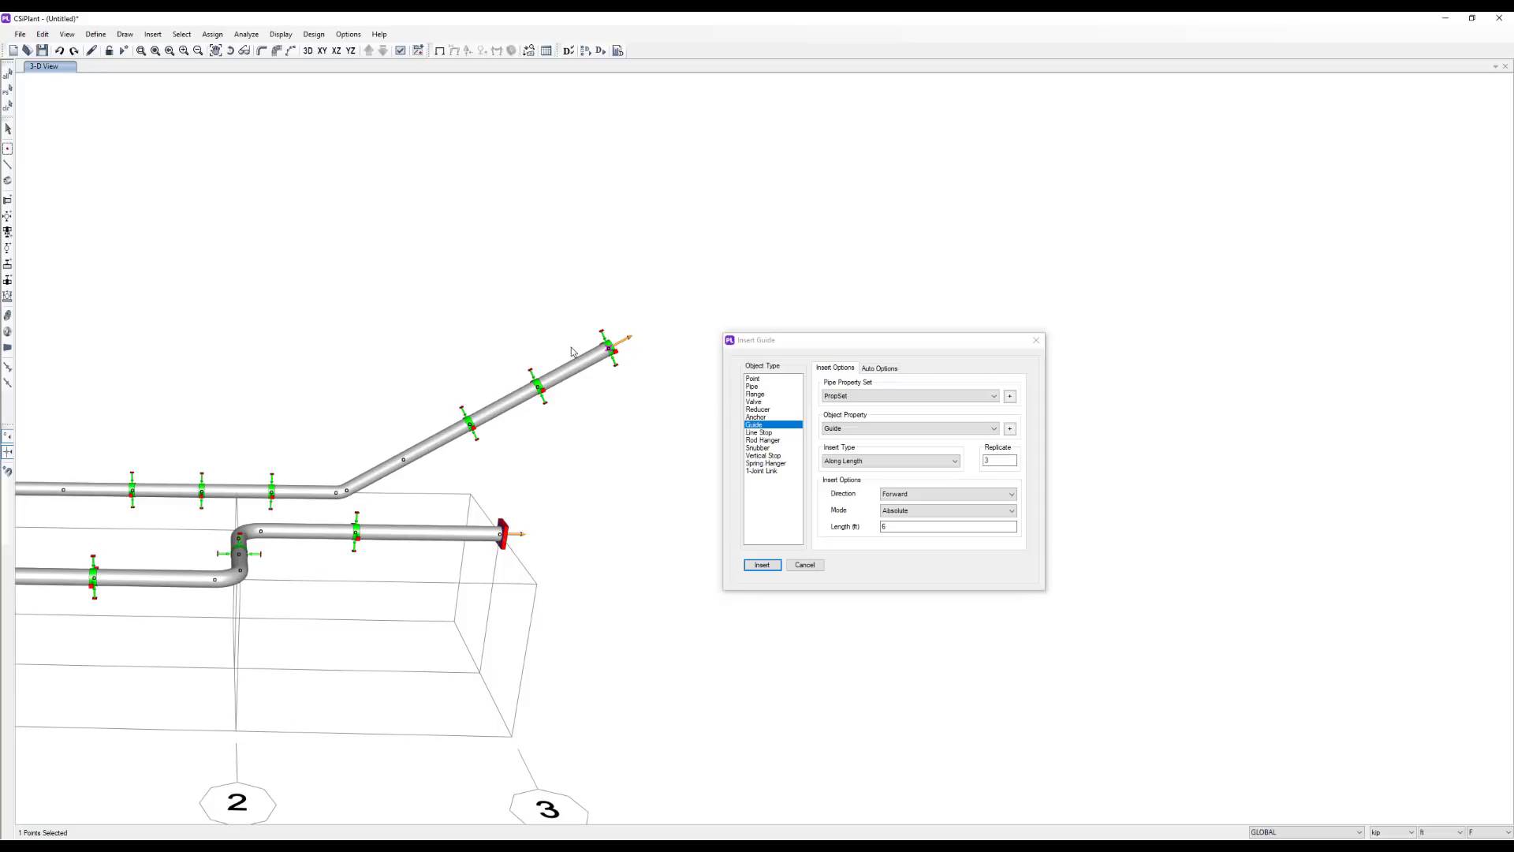
scroll(569, 382, down, 1)
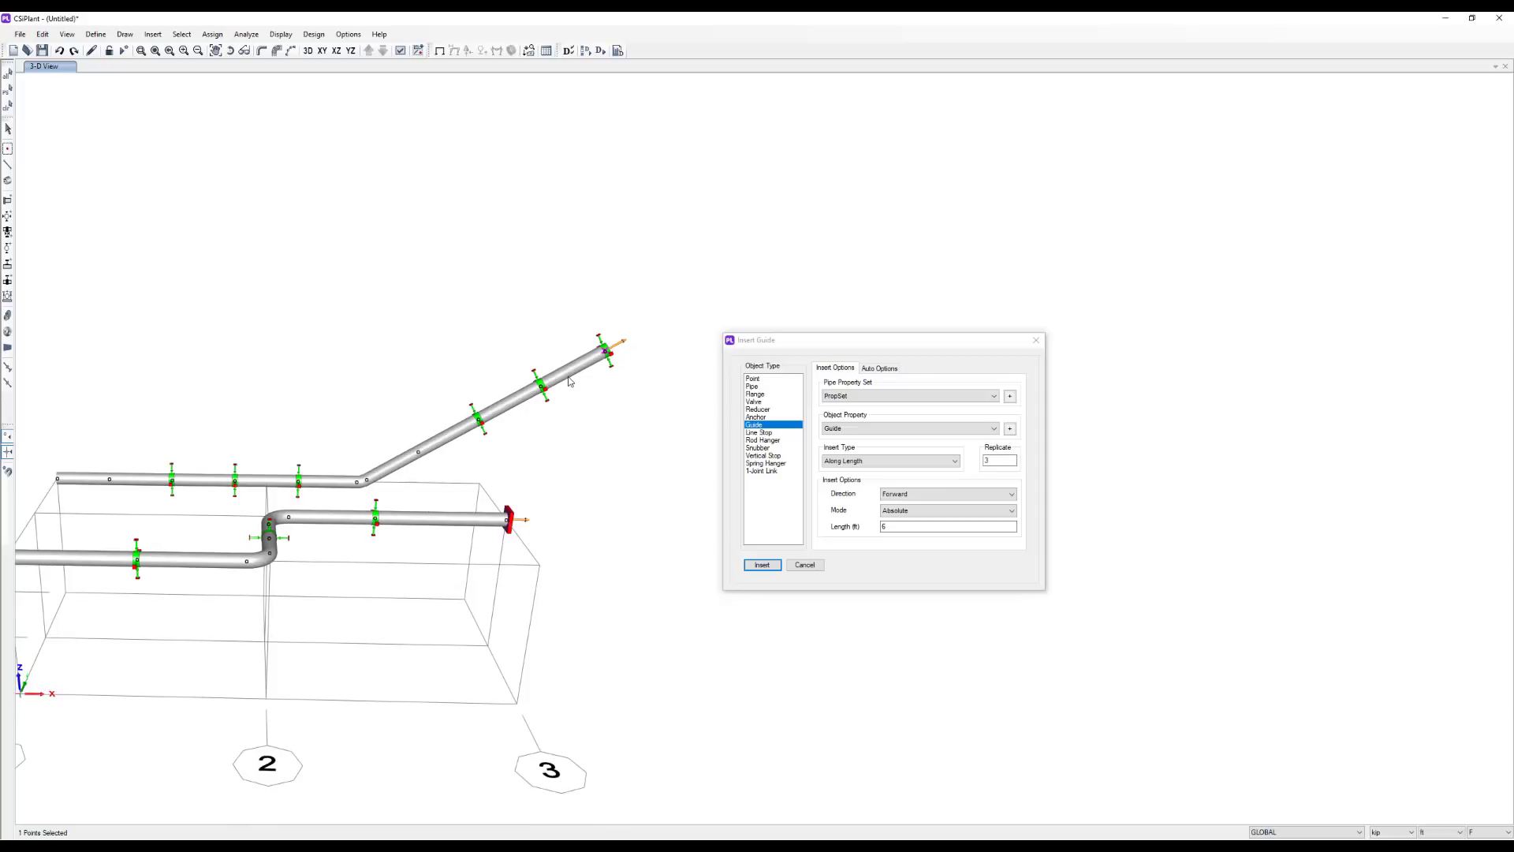
key(Escape)
middle_drag(202, 363, 392, 431)
mouse_move(284, 459)
middle_down()
mouse_move(466, 348)
mouse_move(446, 335)
middle_up()
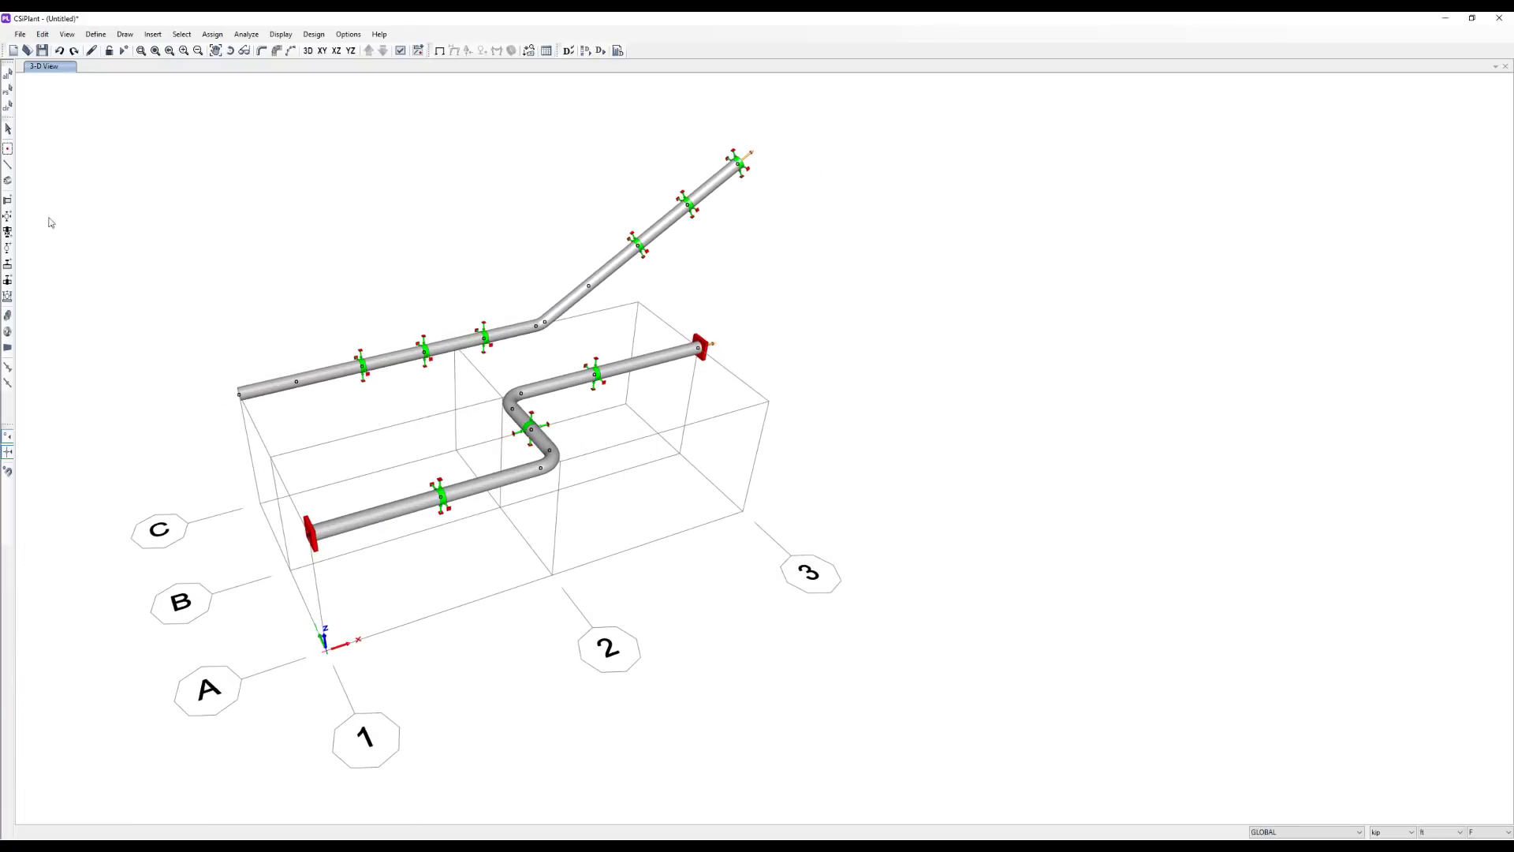
- Draw a PropSet pipe by coordinates from 0,0,0 to 10,0,0
click(10, 183)
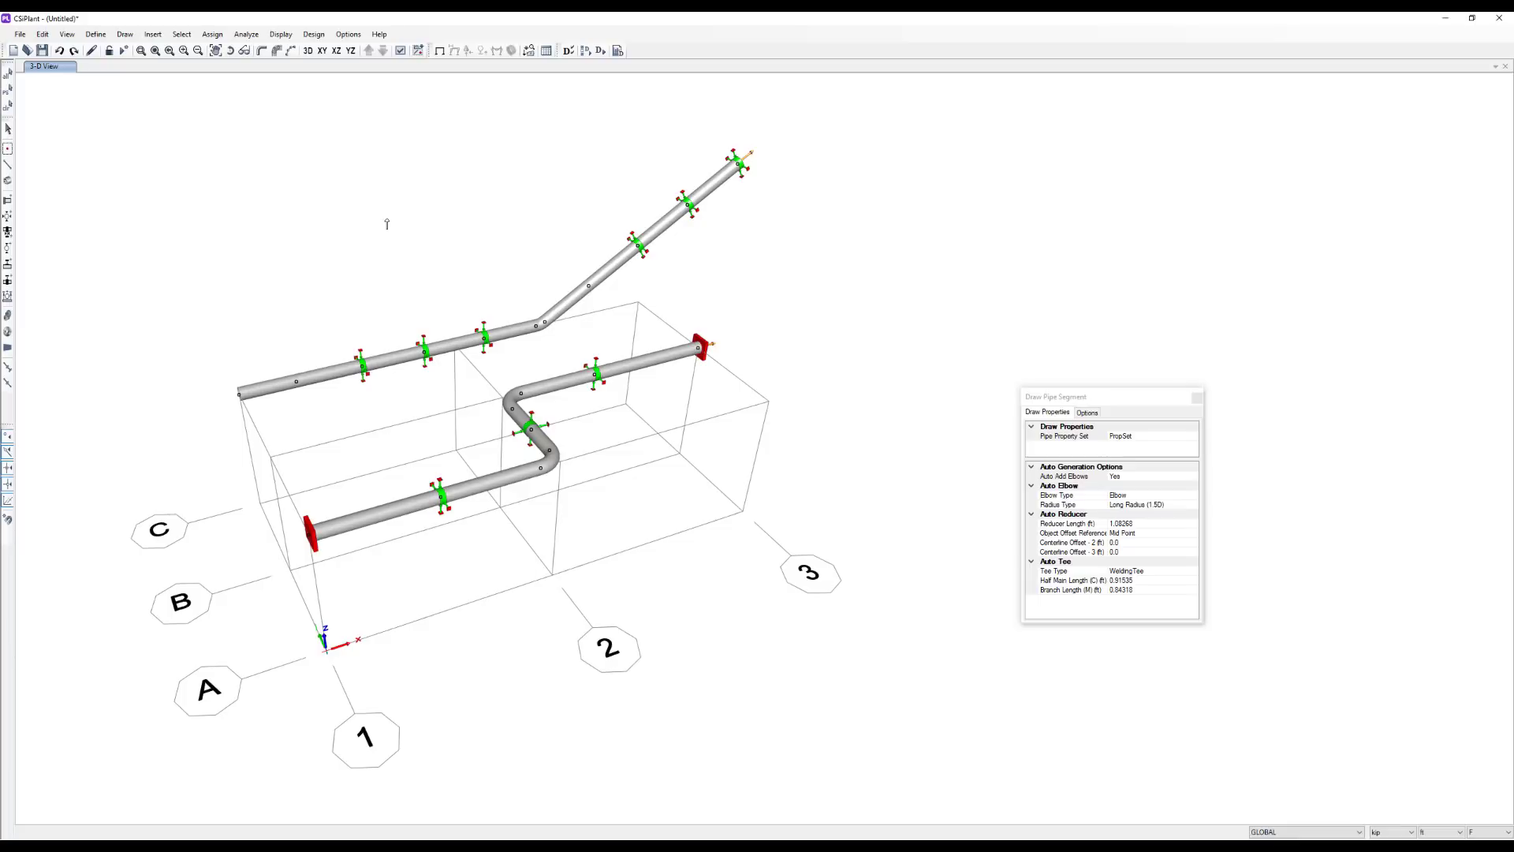
text(0,0,0)
key(Return)
text(10,0,0)
key(Return)
key(Return)
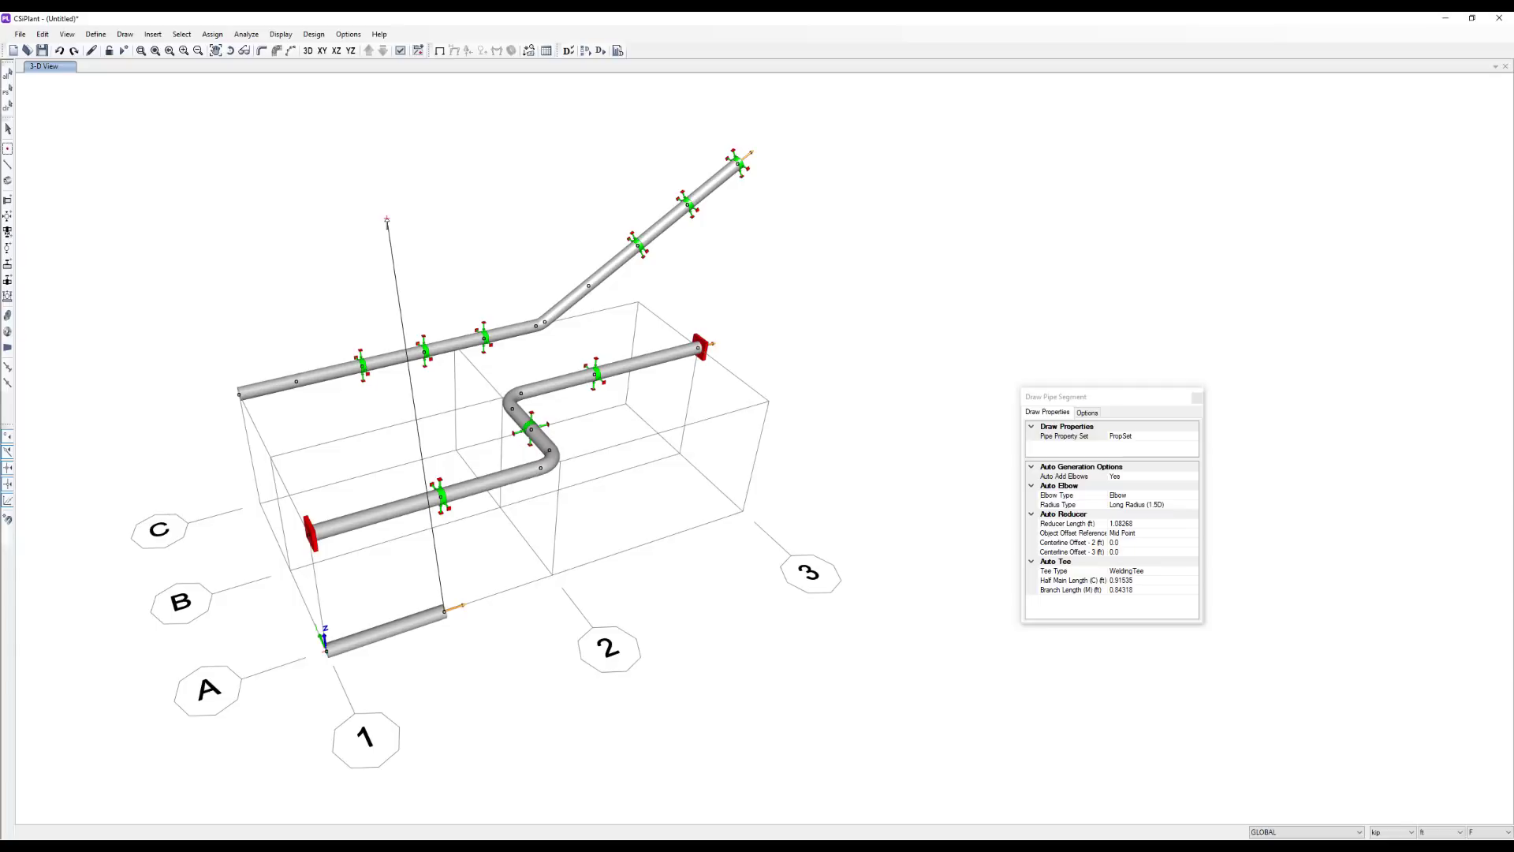
- Continue the pipe from the joint at 10,0,0 by entering the coordinates 0,0,-10
scroll(481, 516, up, 2)
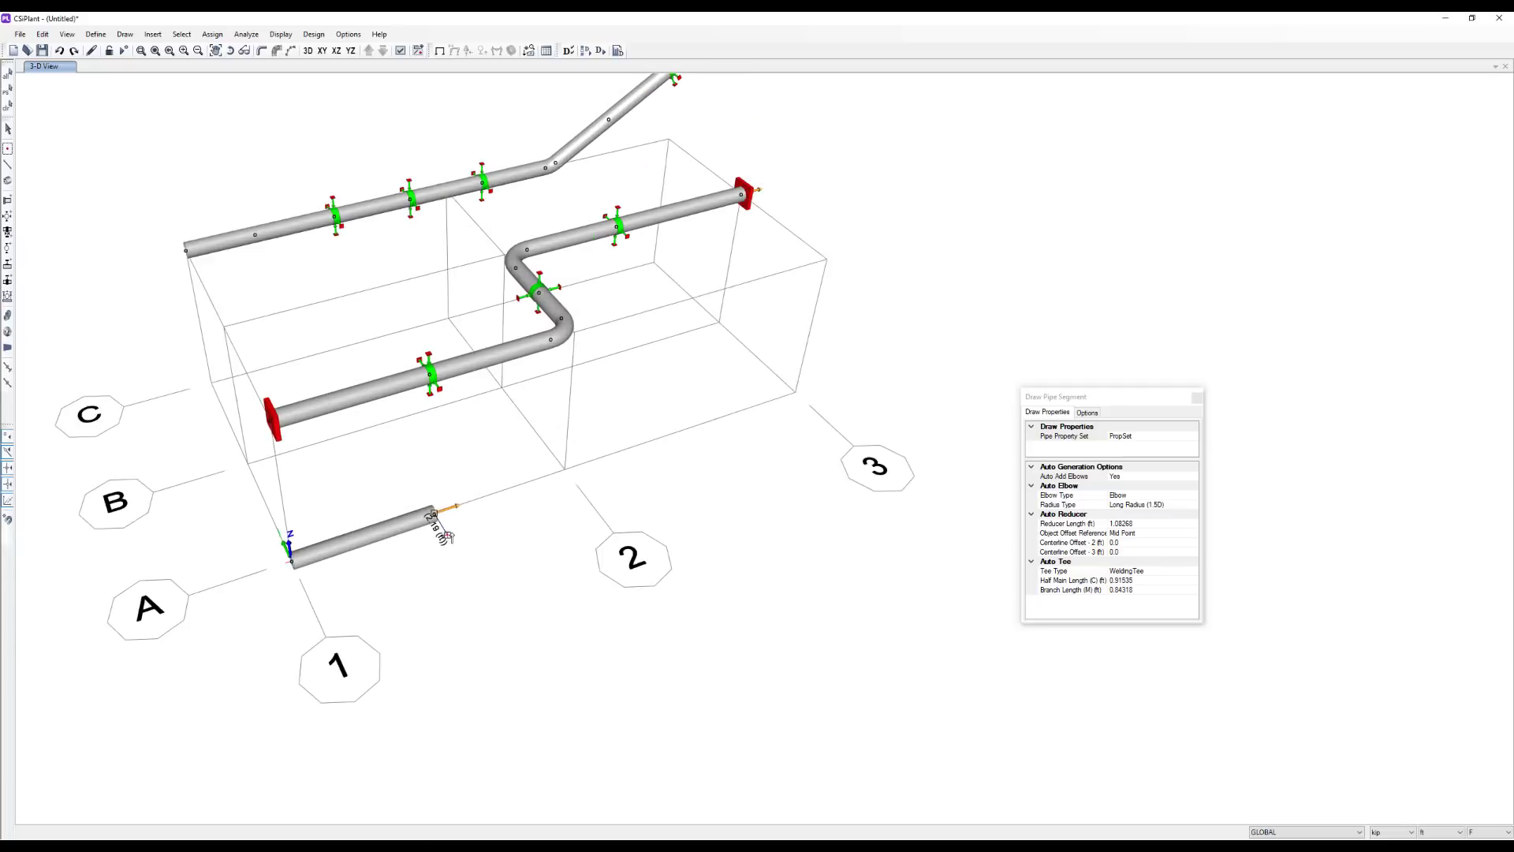
scroll(446, 536, up, 1)
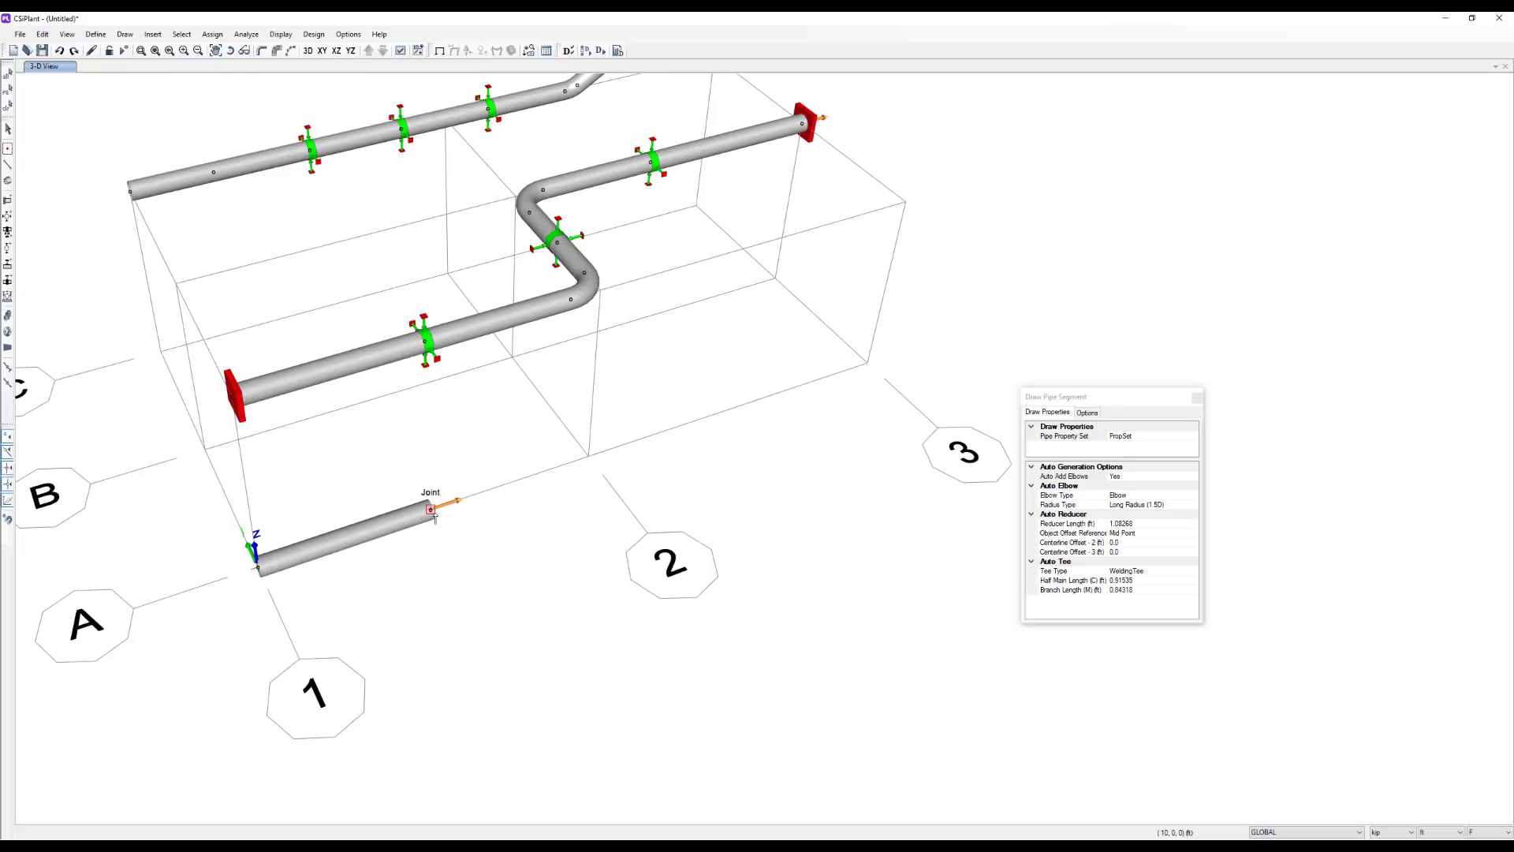
text(0,0,-10)
key(Return)
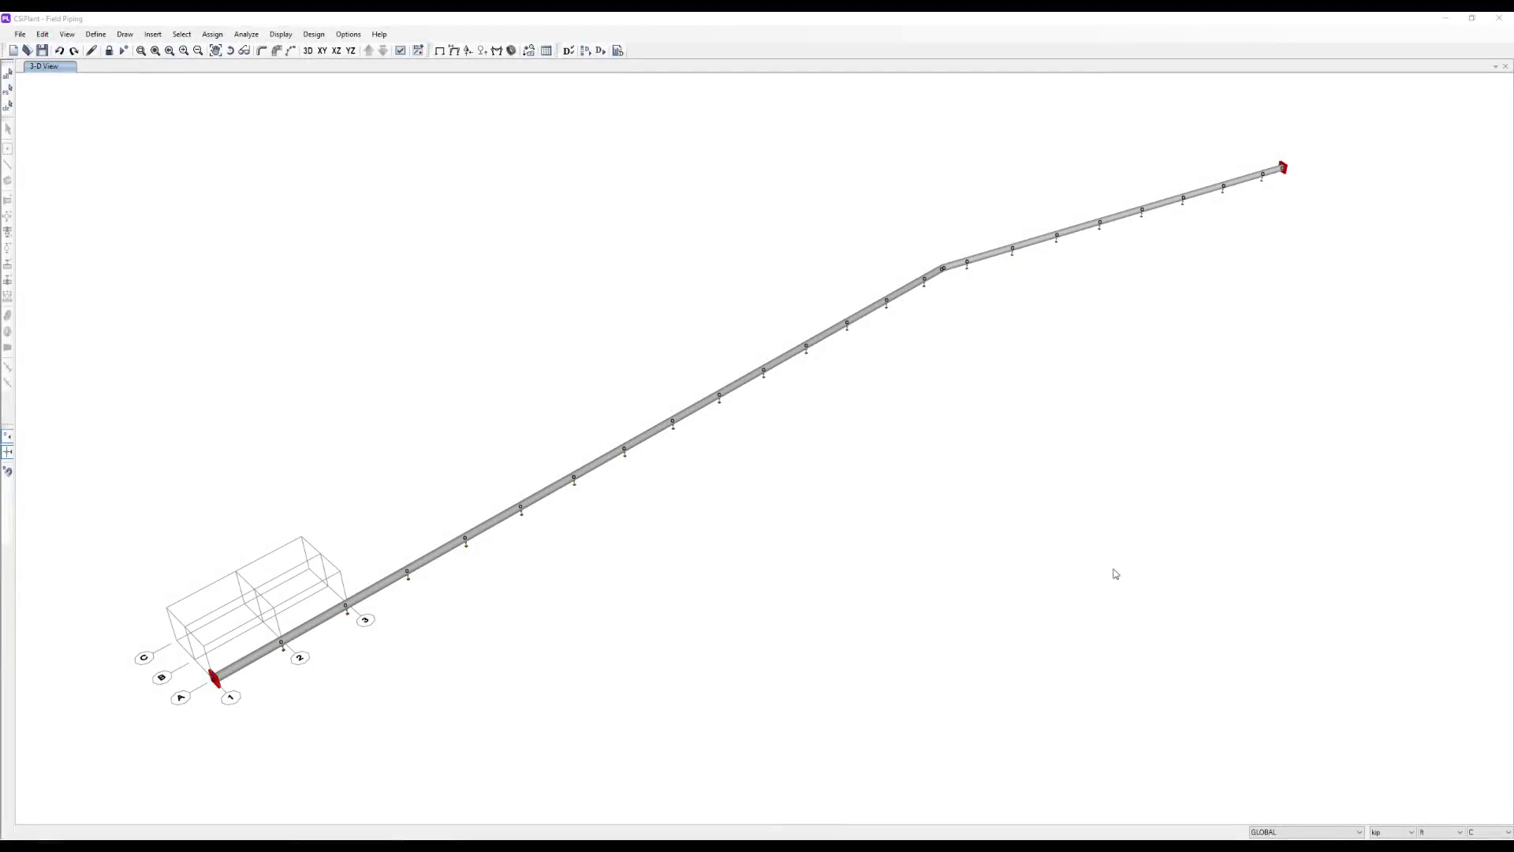
- Review the load cases defined in the Field Piping model, including the SHUTDOWN case, without changing them
click(96, 34)
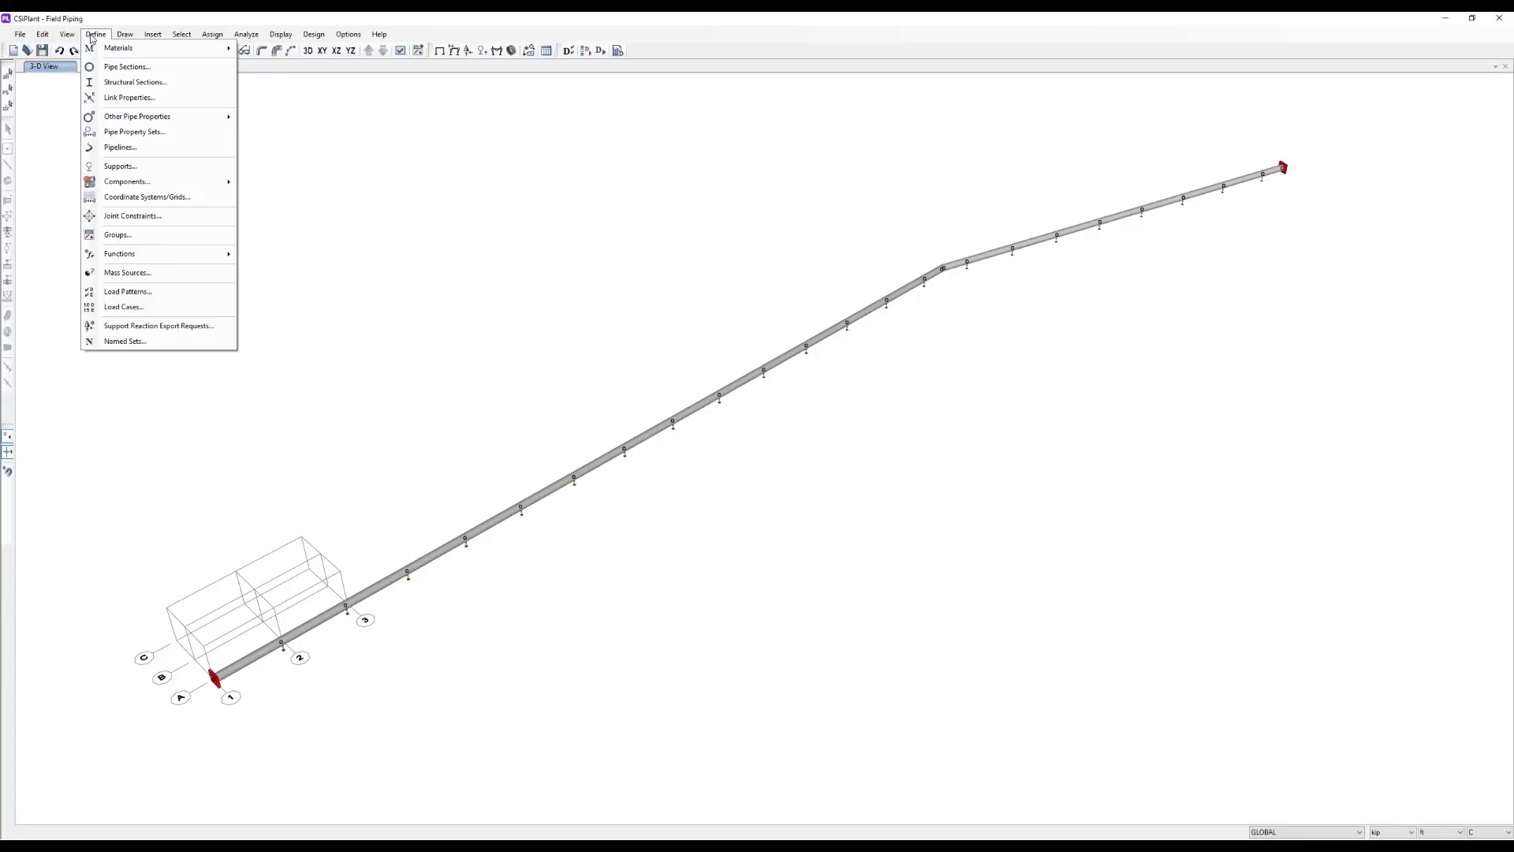
click(154, 307)
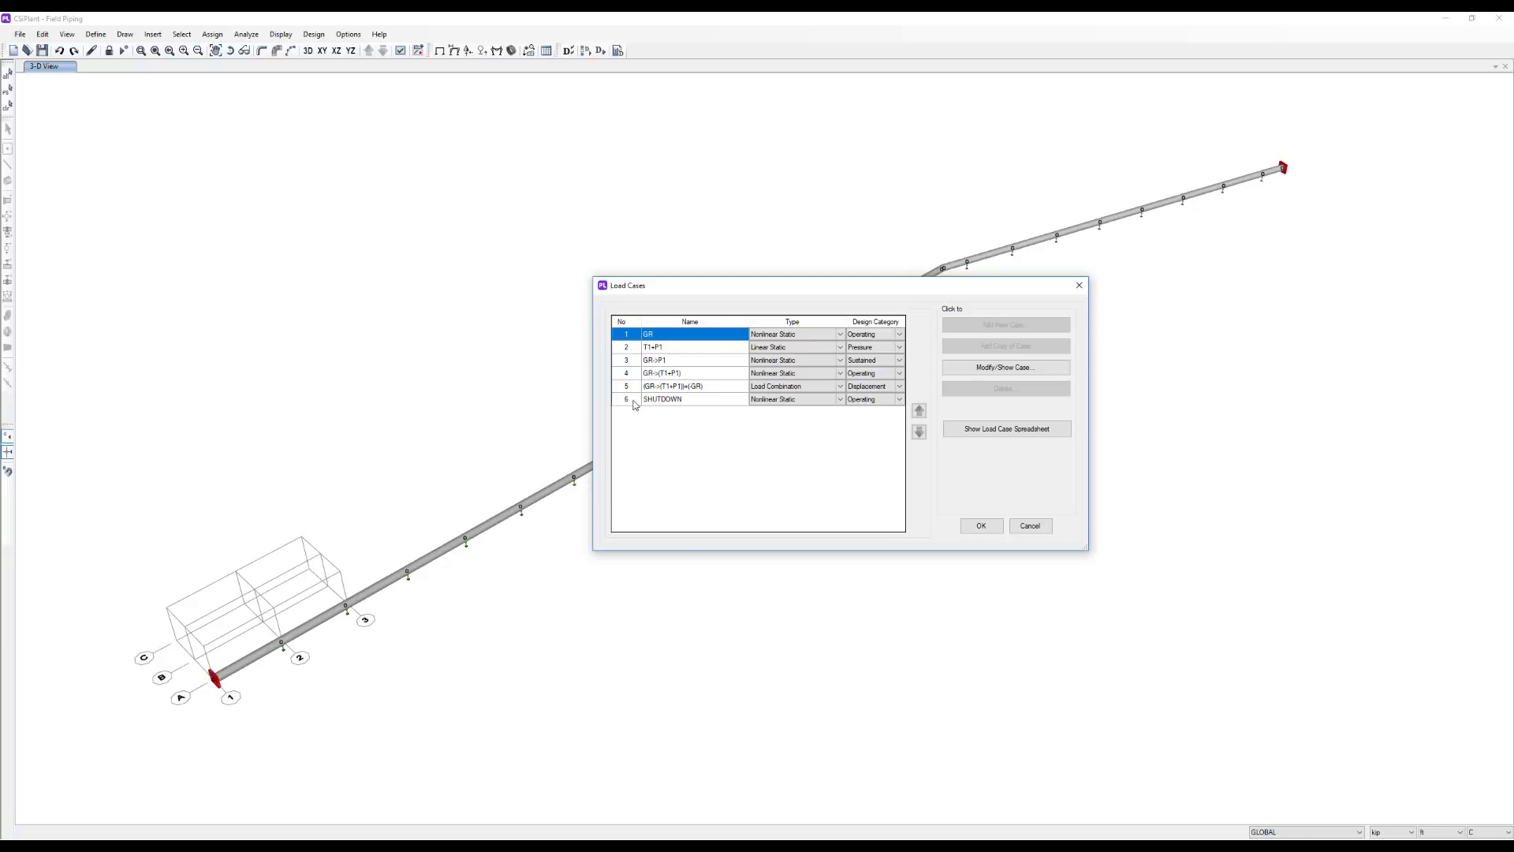
click(1029, 525)
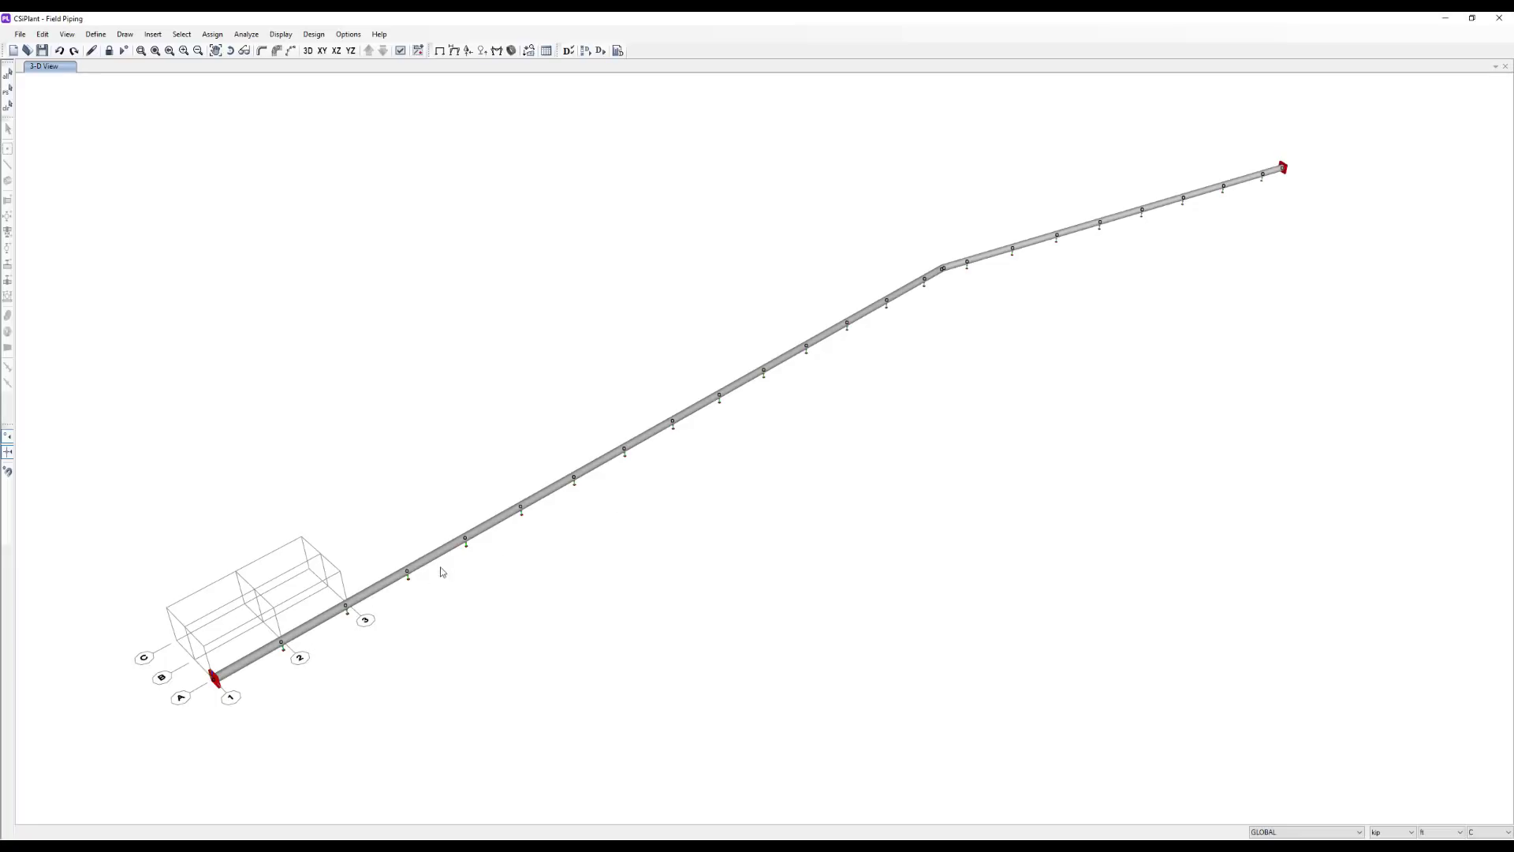
- Examine the row of supports beneath the long straight pipe run of the Field Piping model
scroll(298, 665, up, 3)
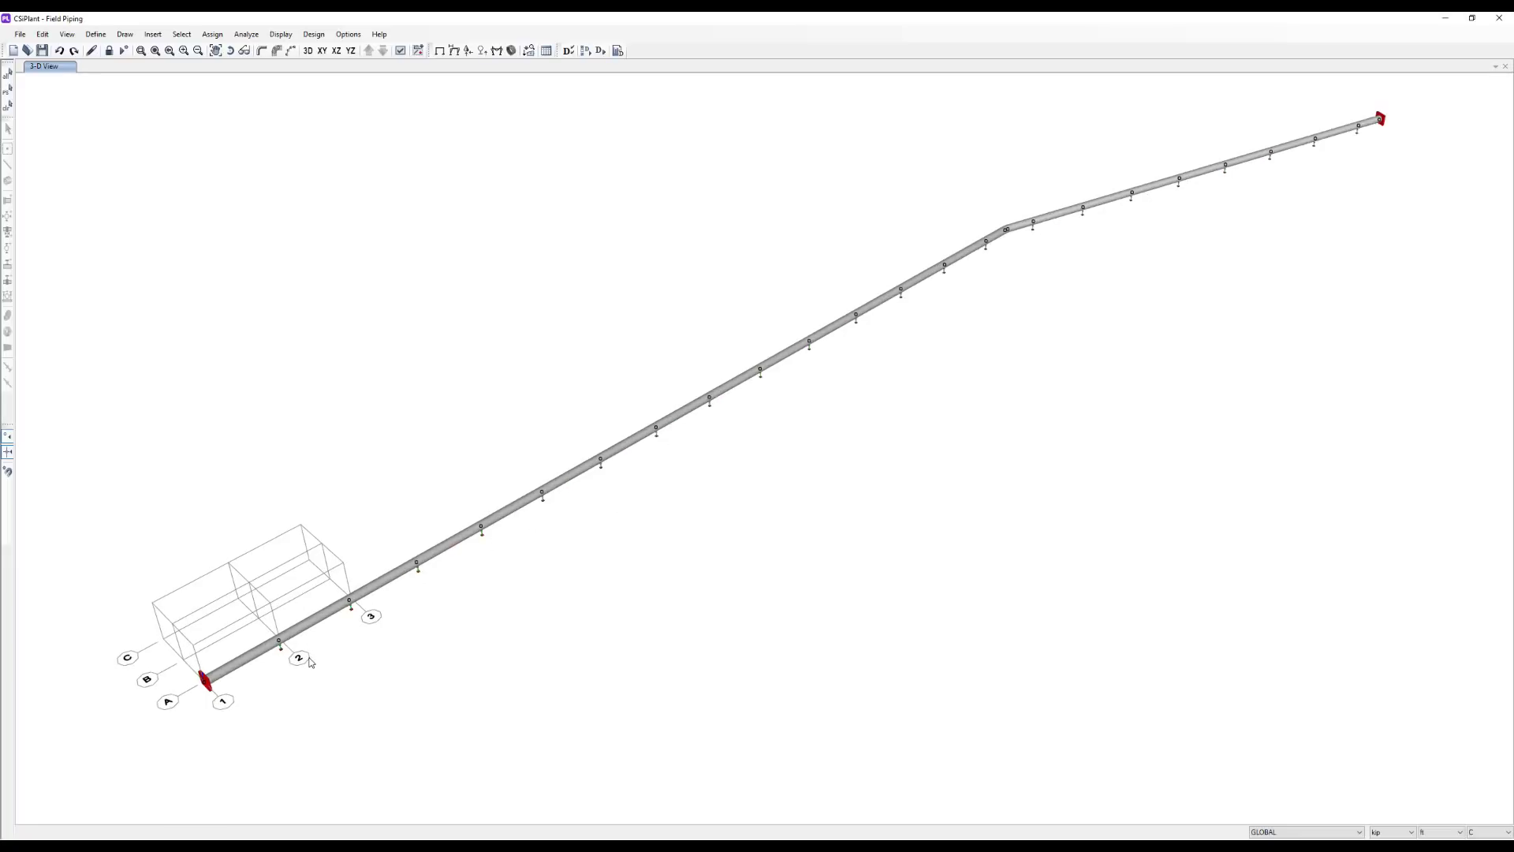
scroll(298, 665, up, 5)
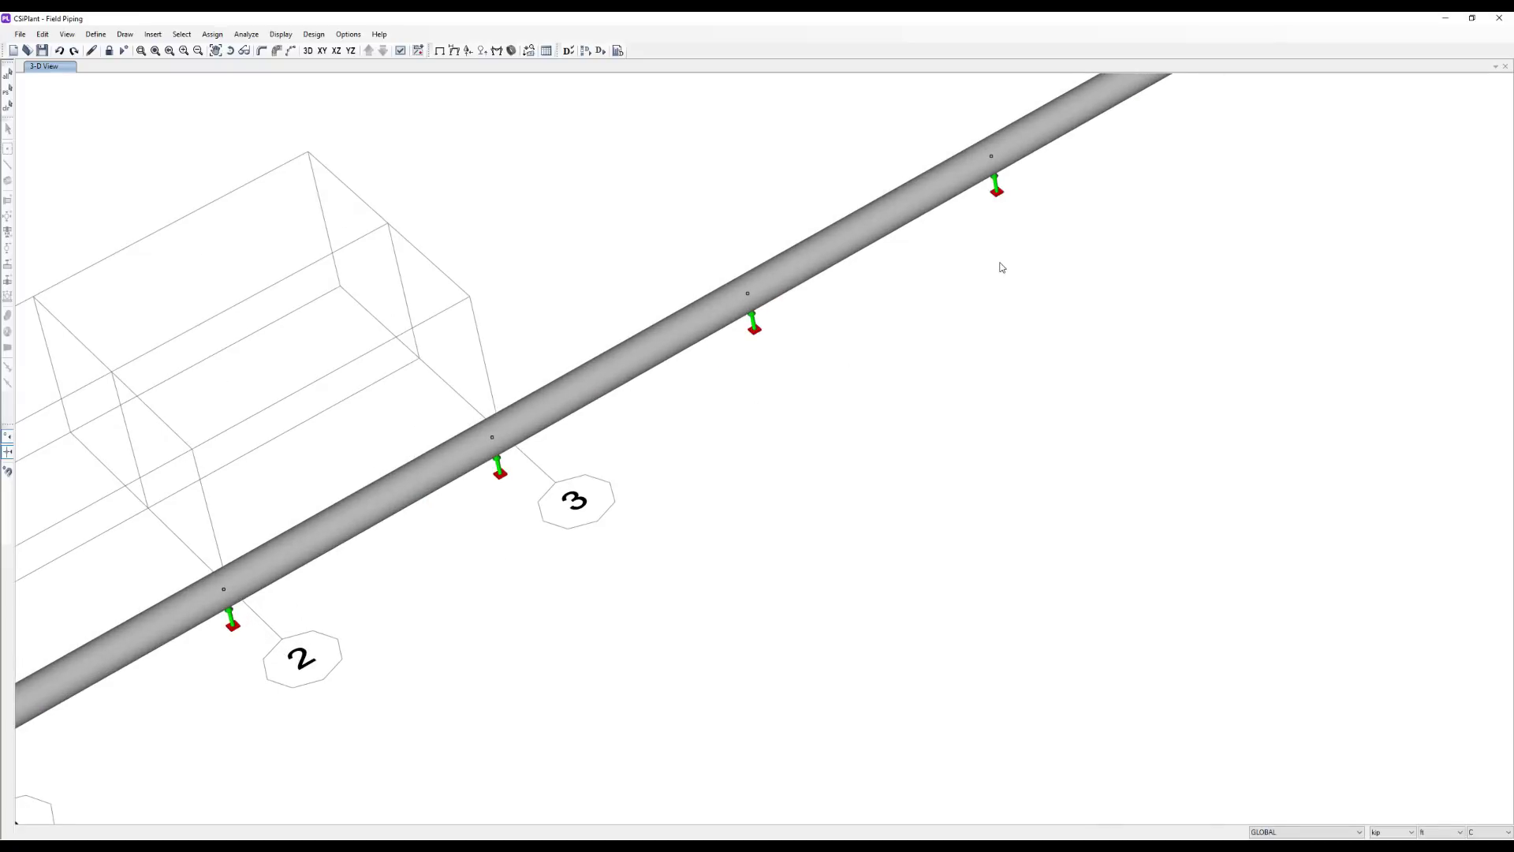
middle_drag(1001, 268, 660, 450)
middle_drag(939, 250, 784, 360)
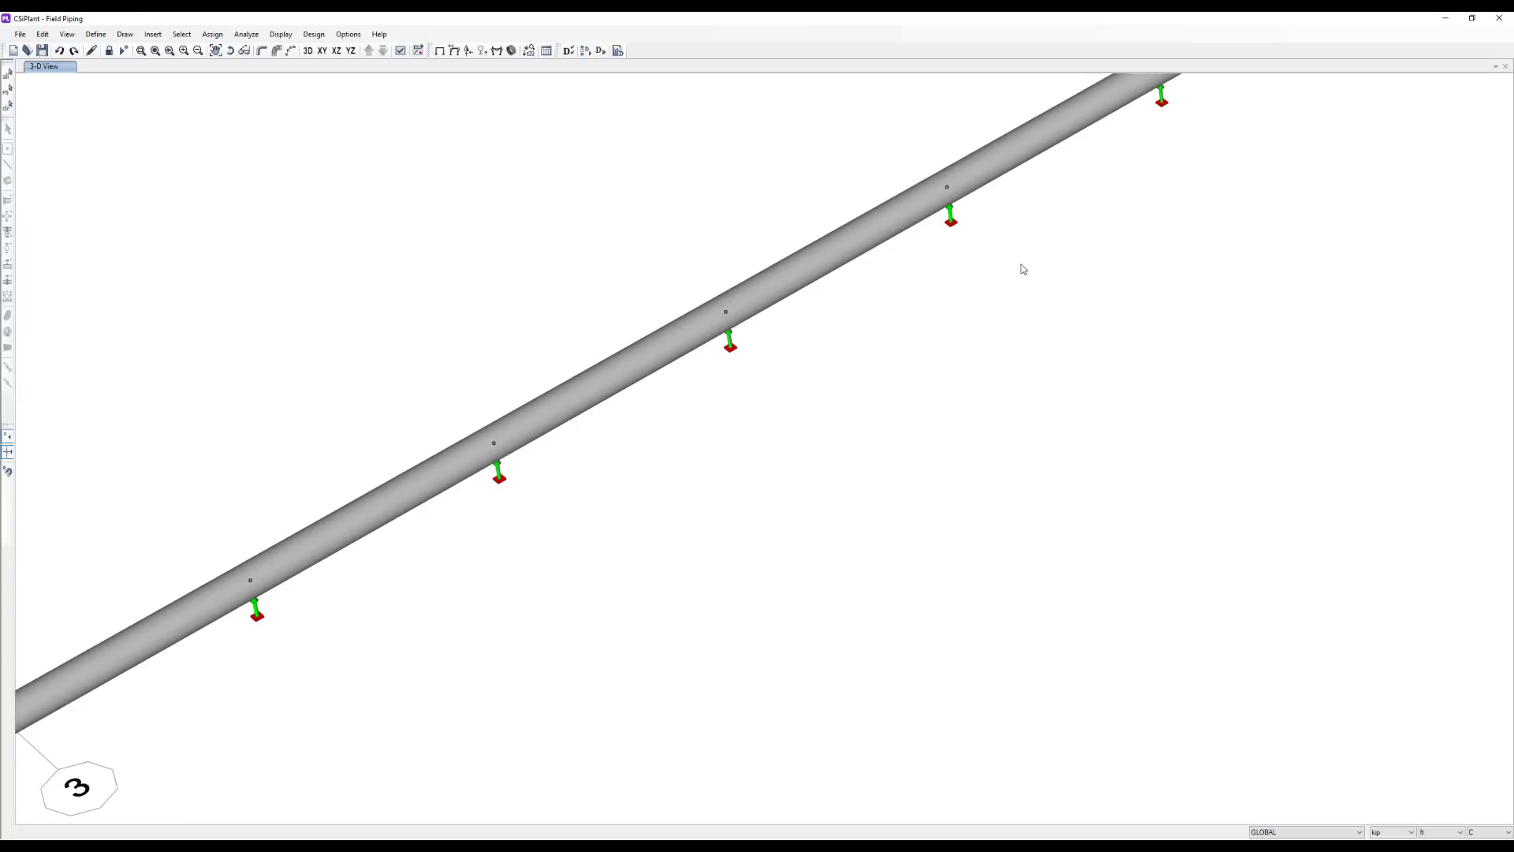
scroll(1022, 270, down, 1)
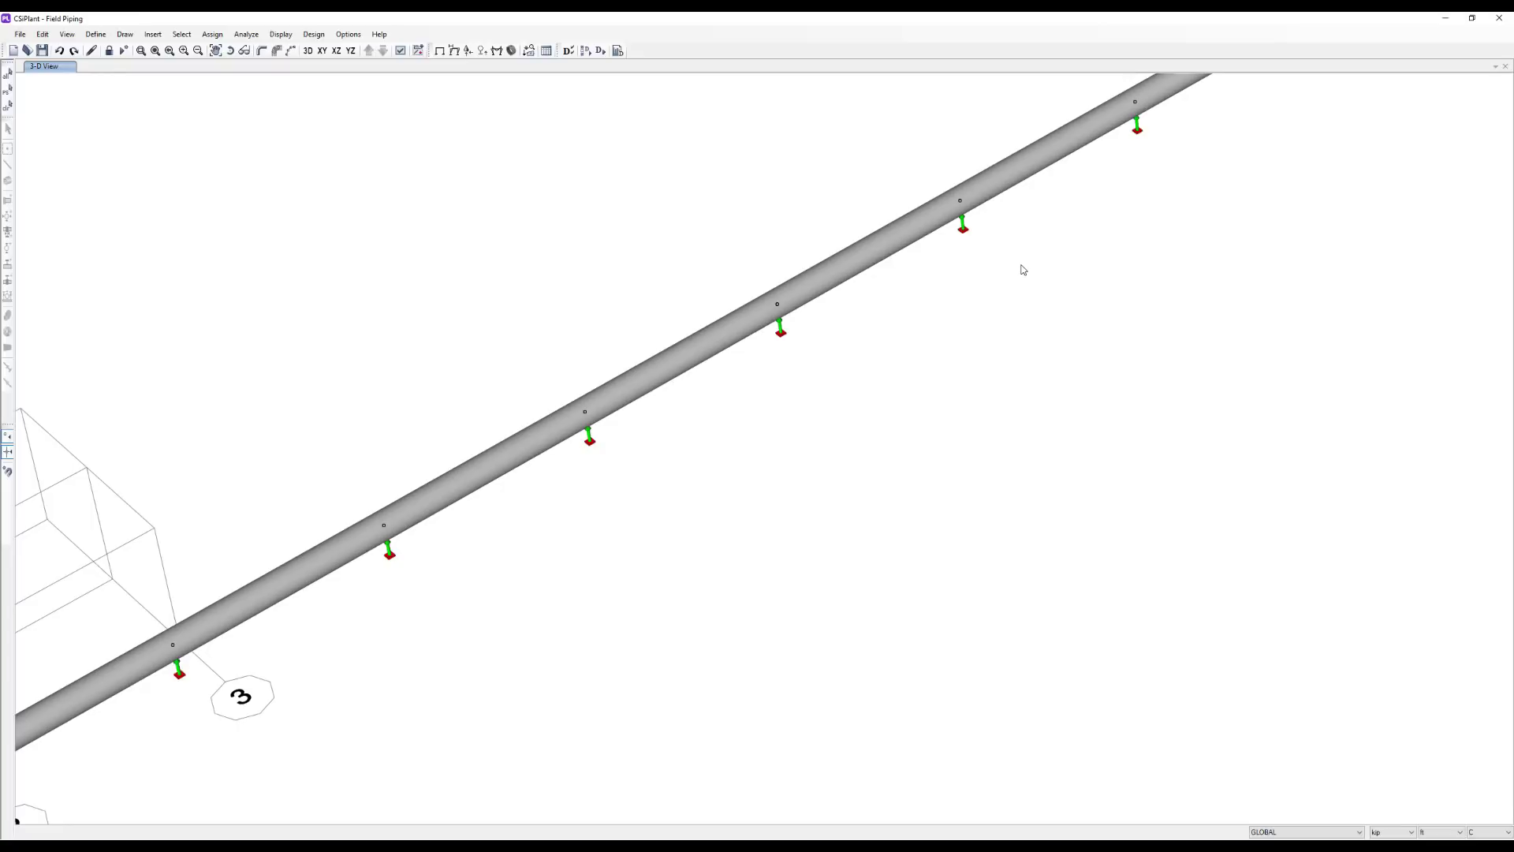
scroll(1022, 269, down, 5)
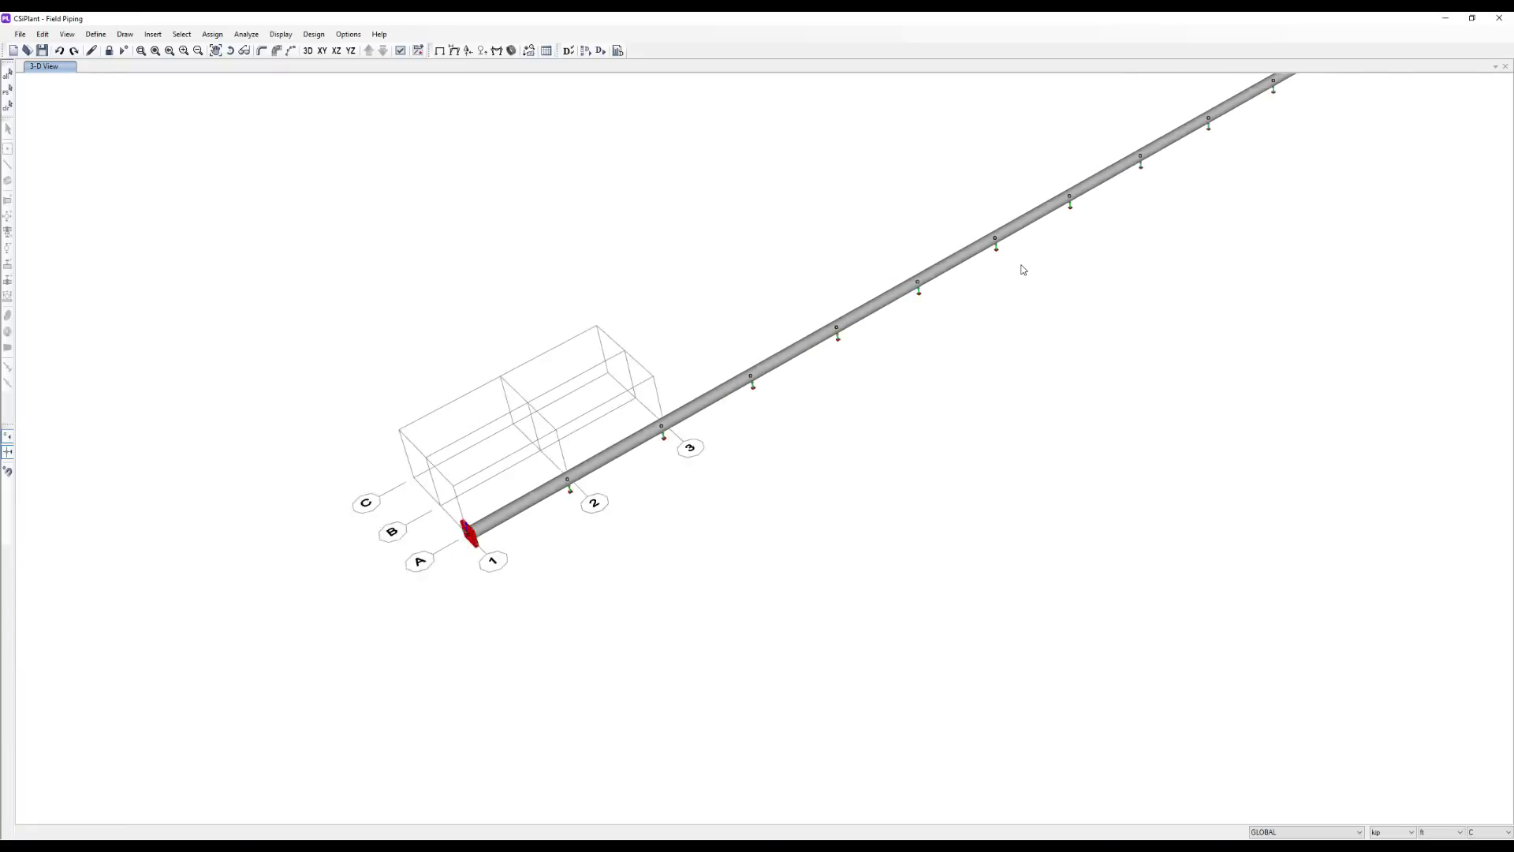
- Display the analysis results table for the anchor at grid A-1, using the GR and SHUTDOWN load cases and the DR(SHUTDOWN) result set
scroll(872, 386, down, 3)
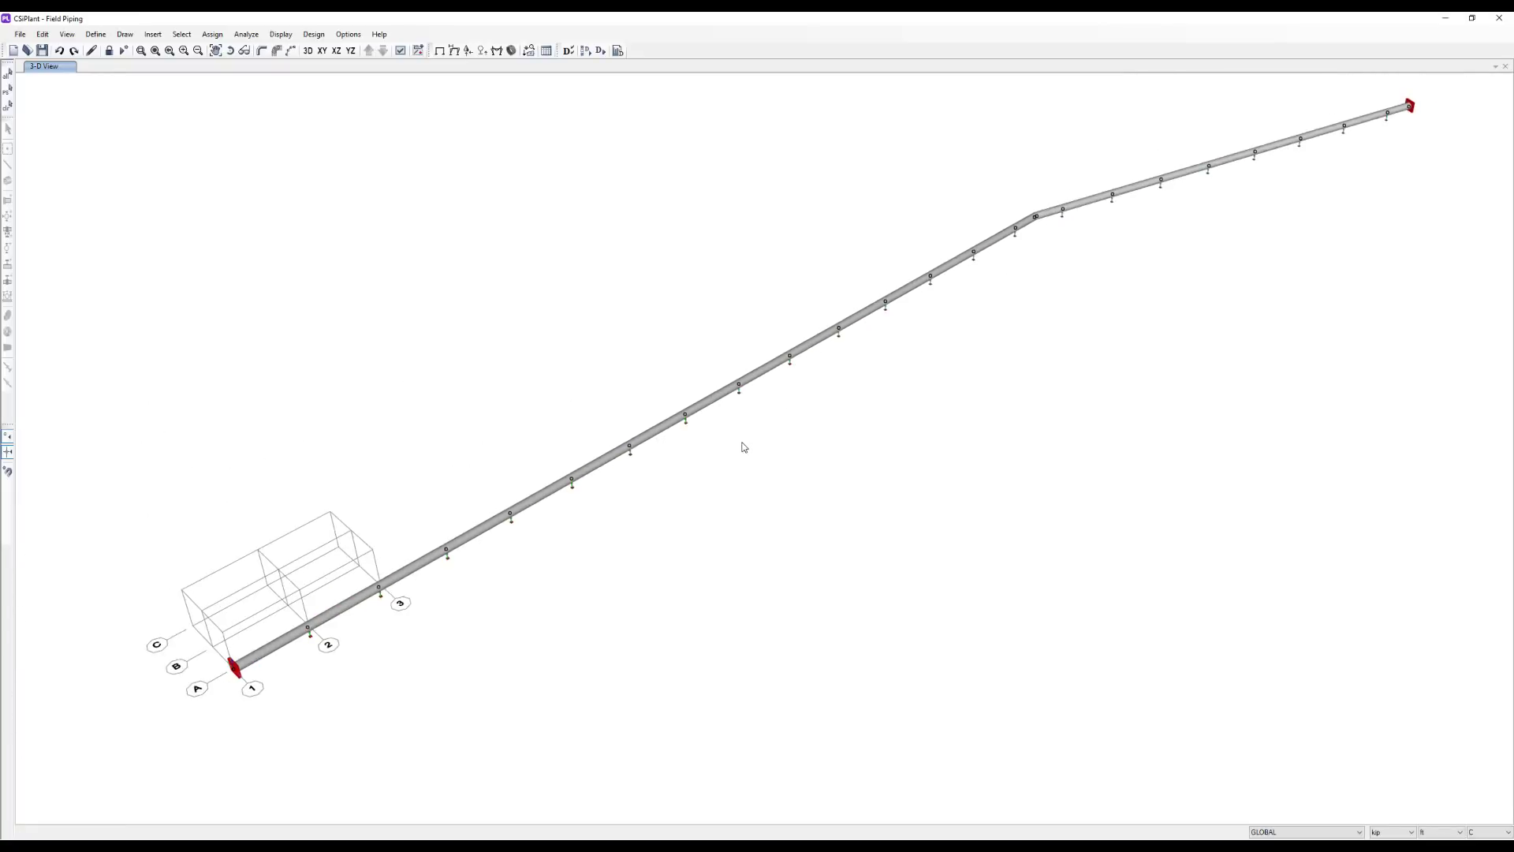
scroll(214, 678, up, 3)
scroll(215, 678, up, 1)
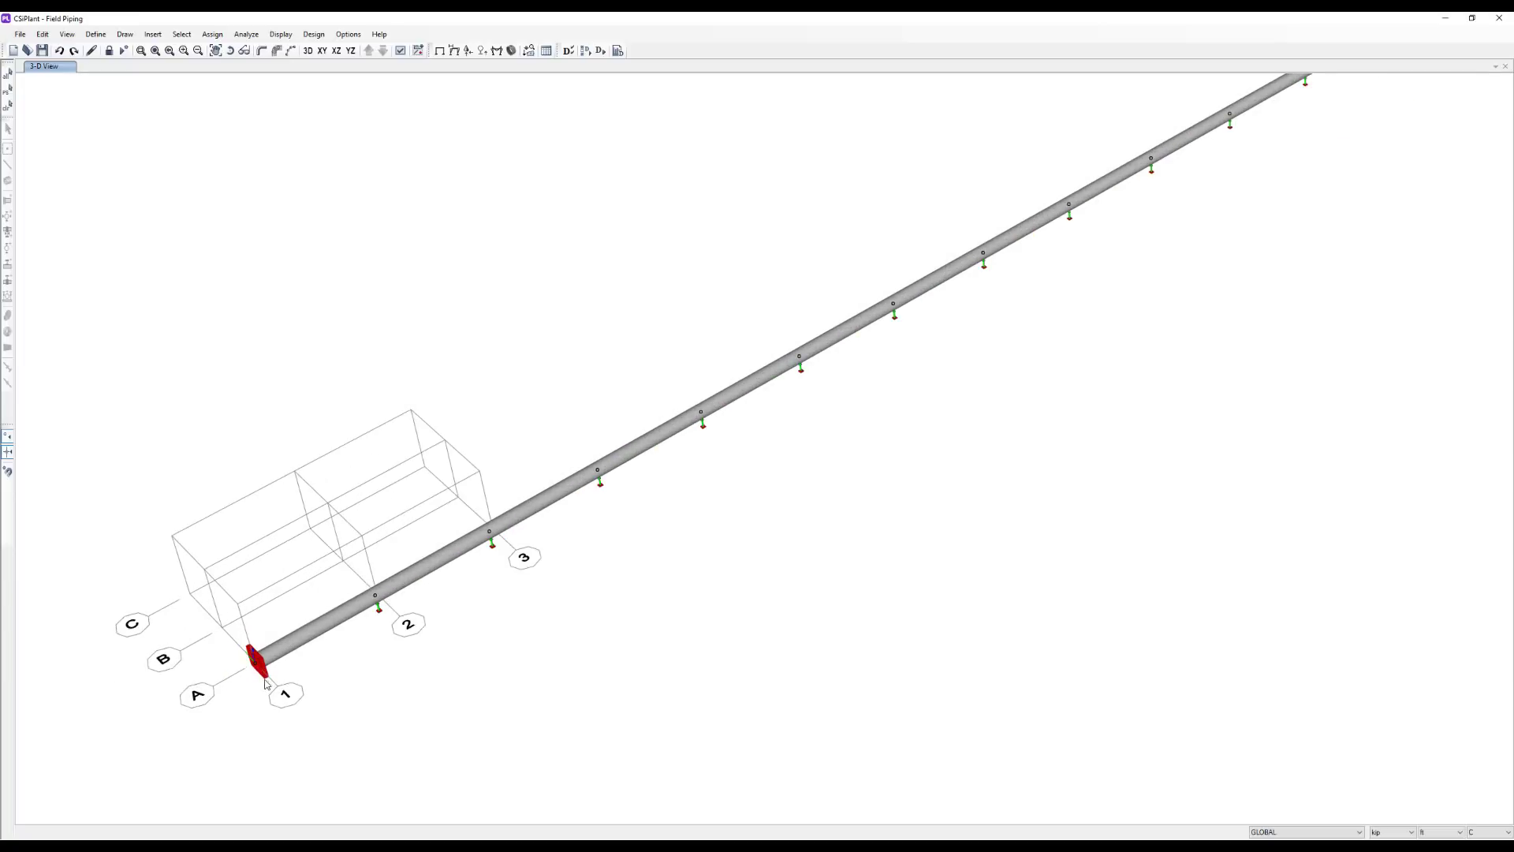
click(264, 678)
click(546, 52)
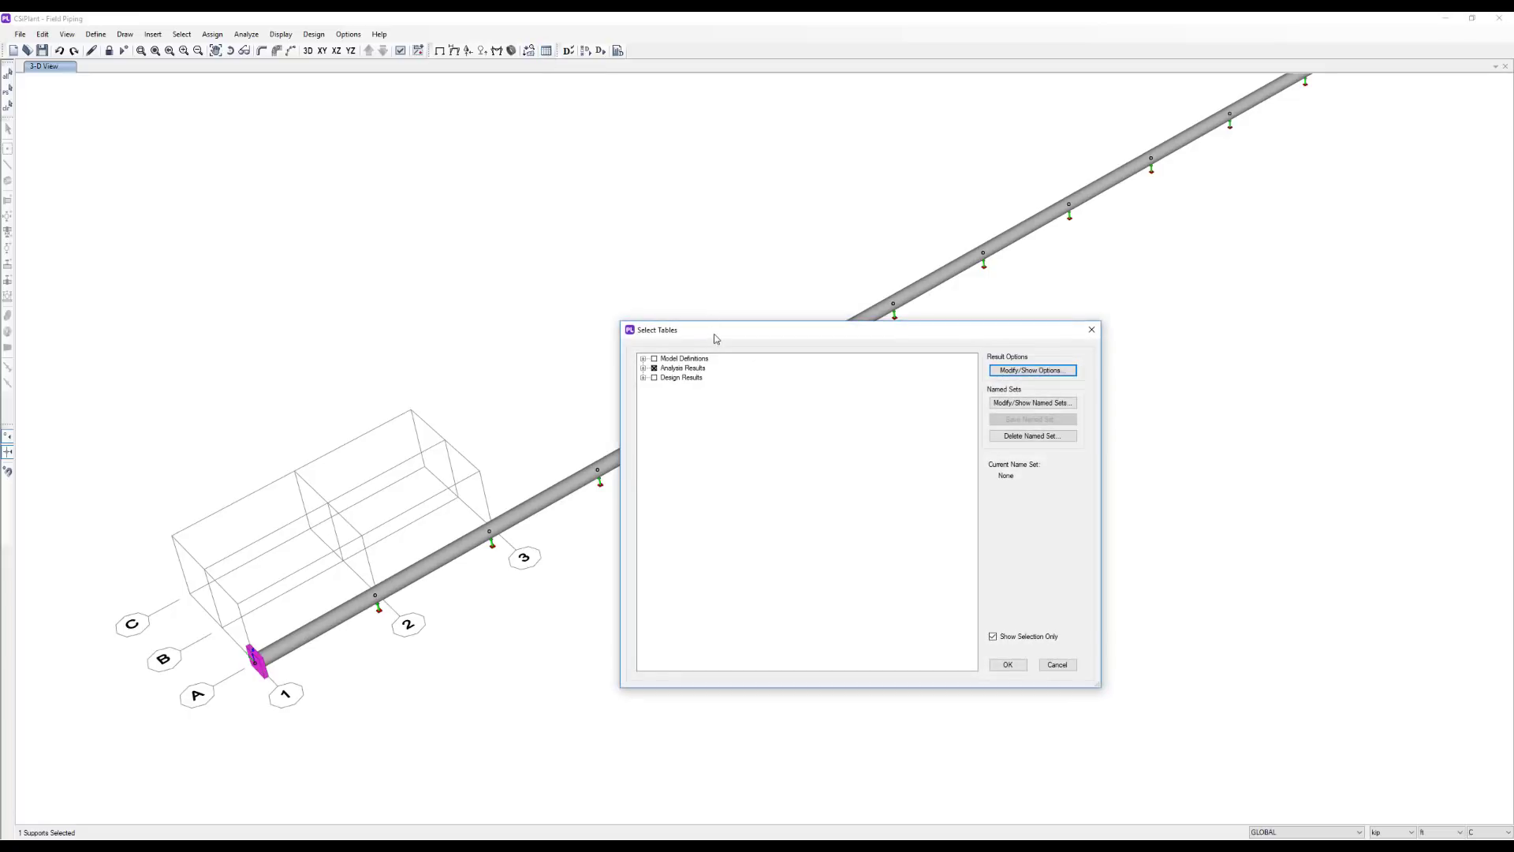
drag(715, 336, 702, 263)
click(1017, 295)
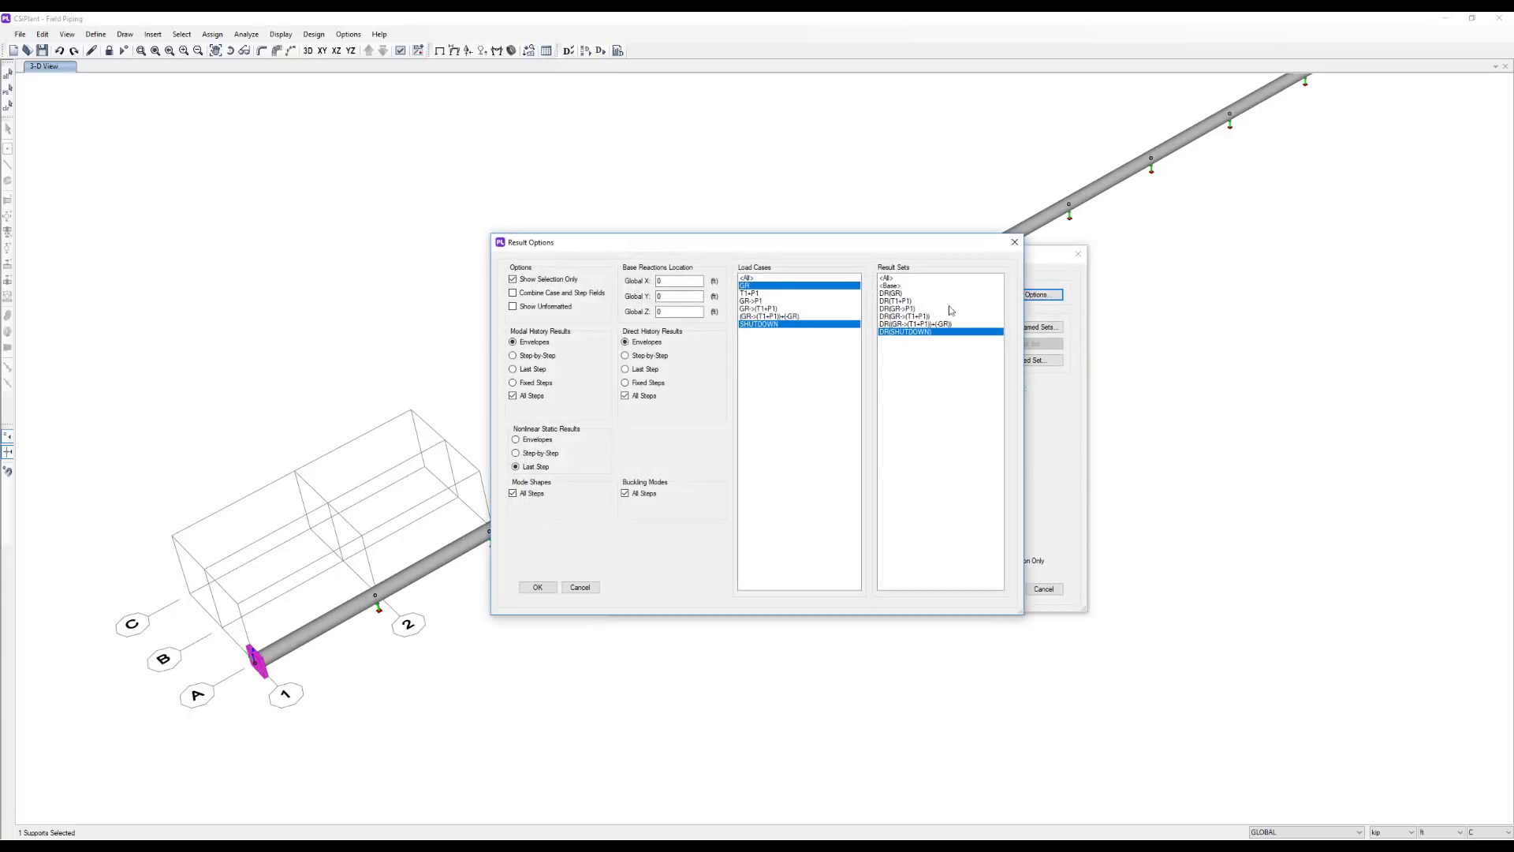
click(538, 588)
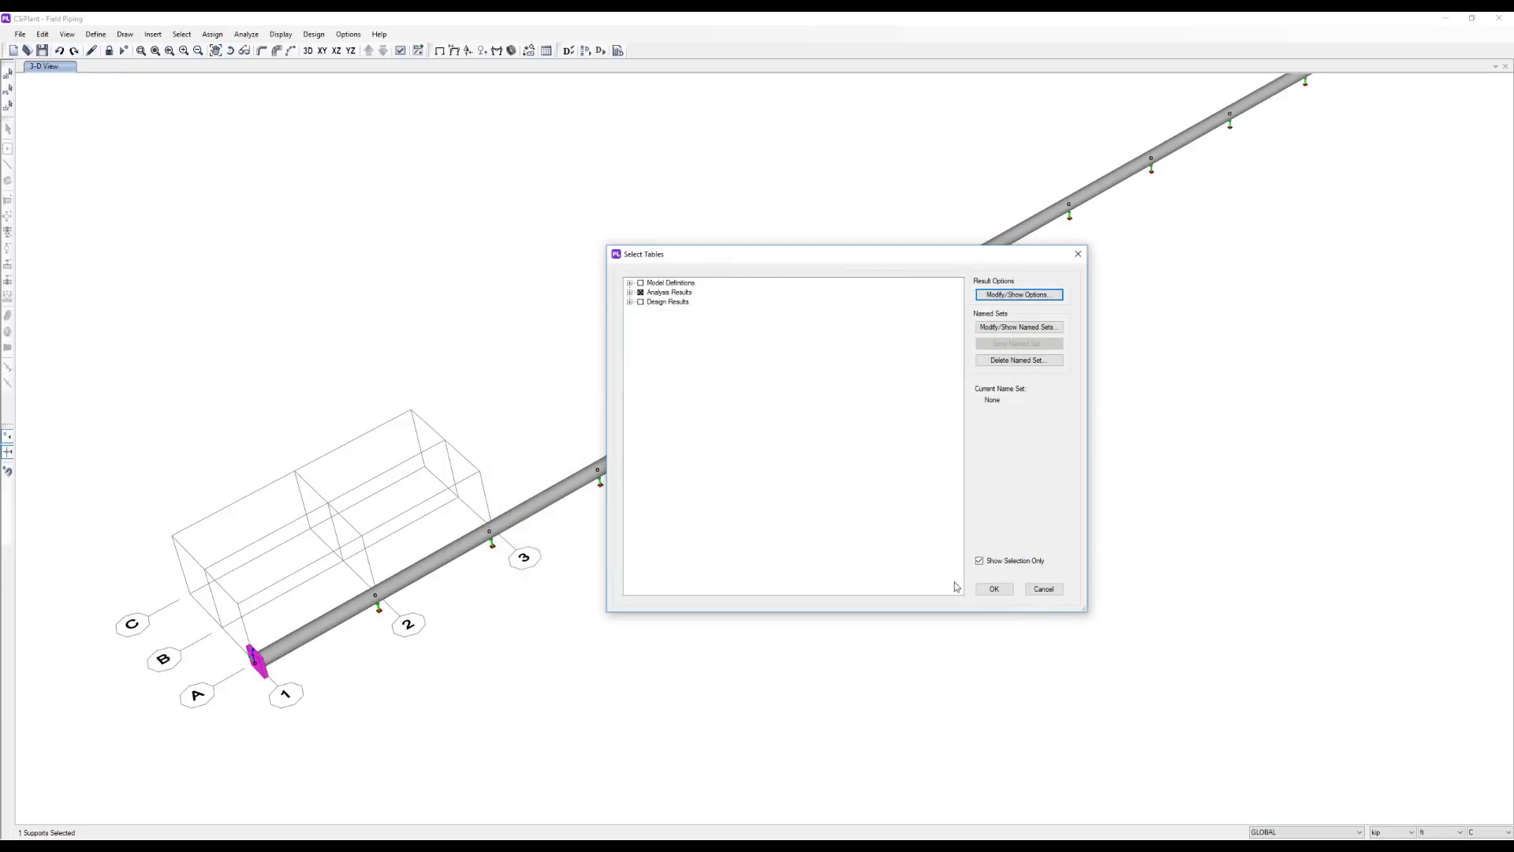
click(993, 589)
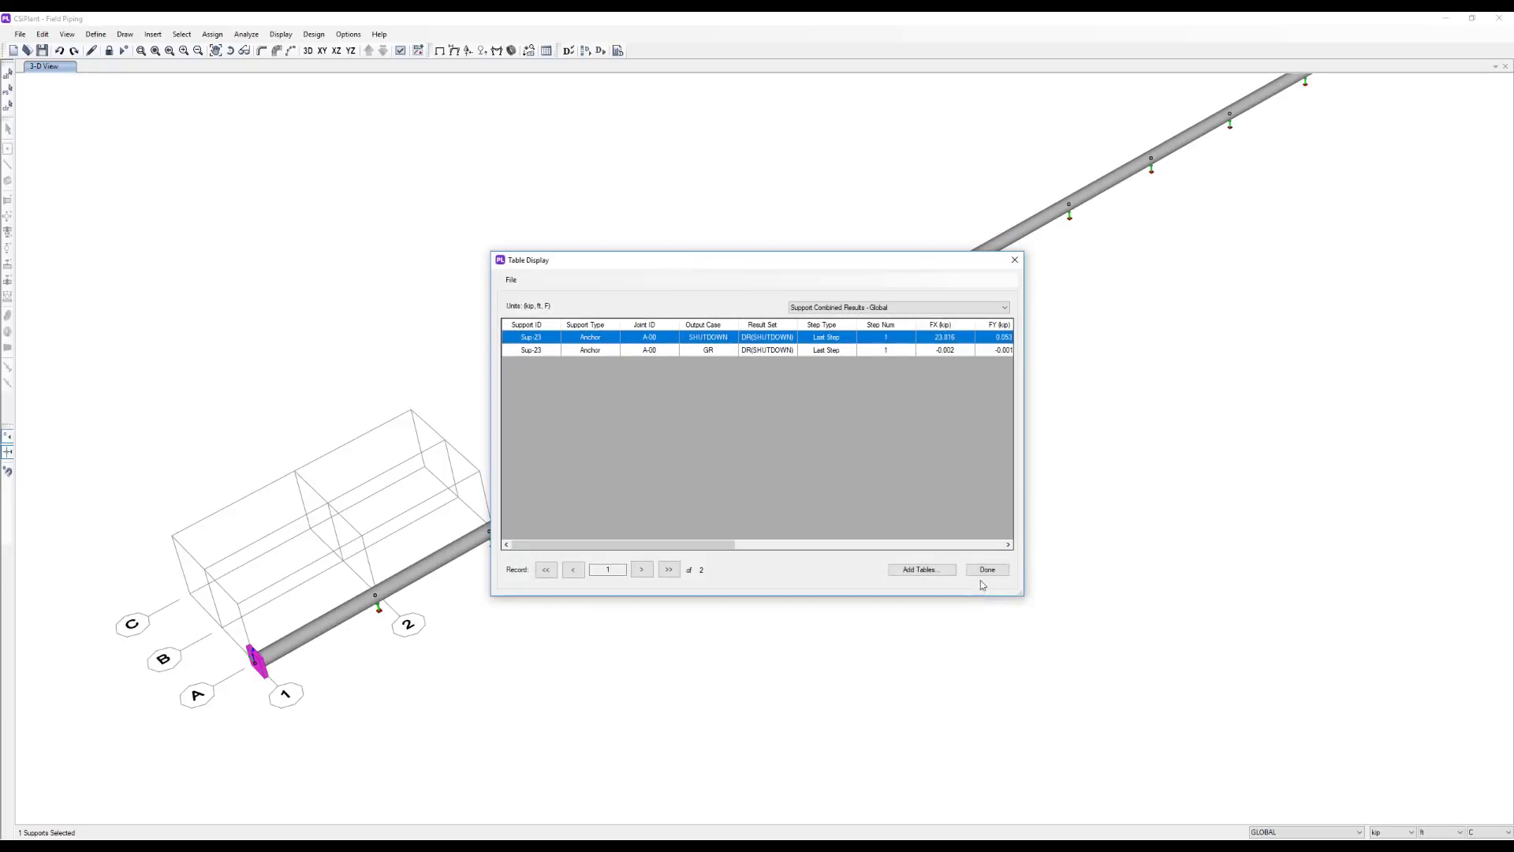
- Compare the anchor's FX reactions between the GR and SHUTDOWN output cases and close the results table
drag(947, 352, 718, 357)
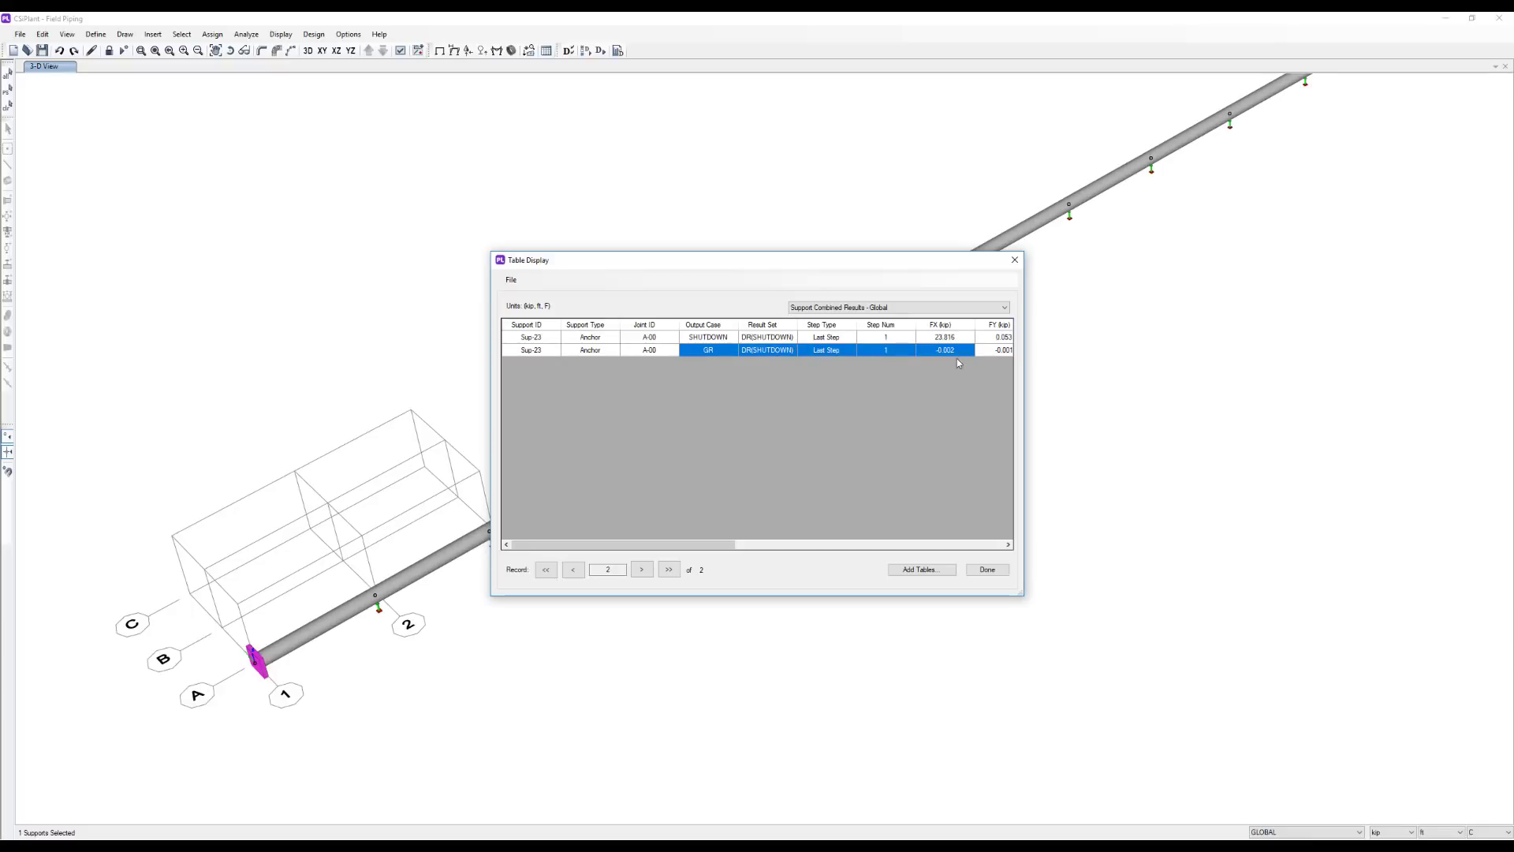
click(949, 339)
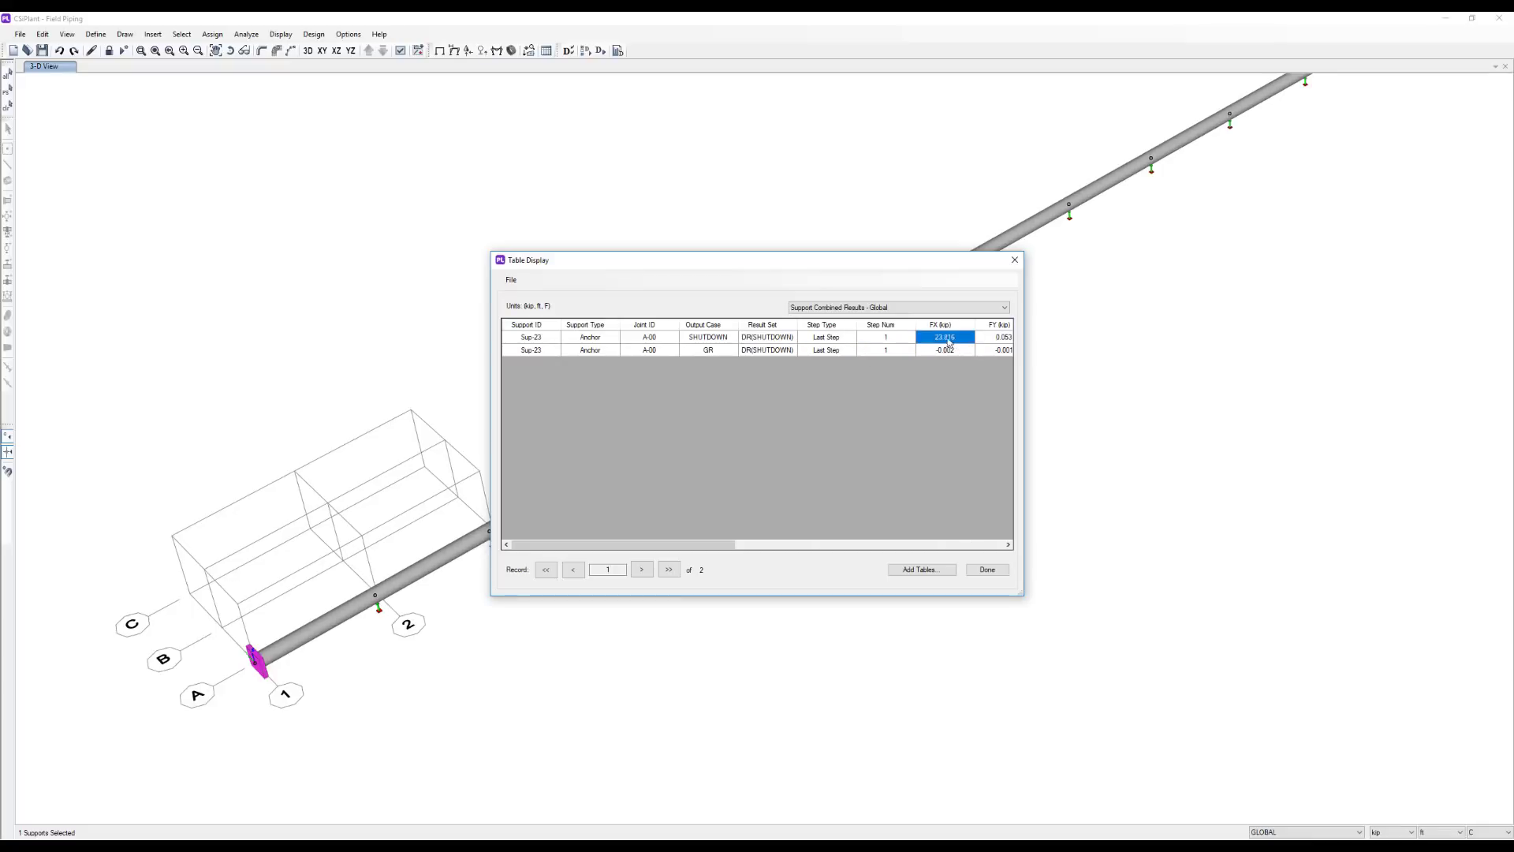
drag(949, 342, 734, 339)
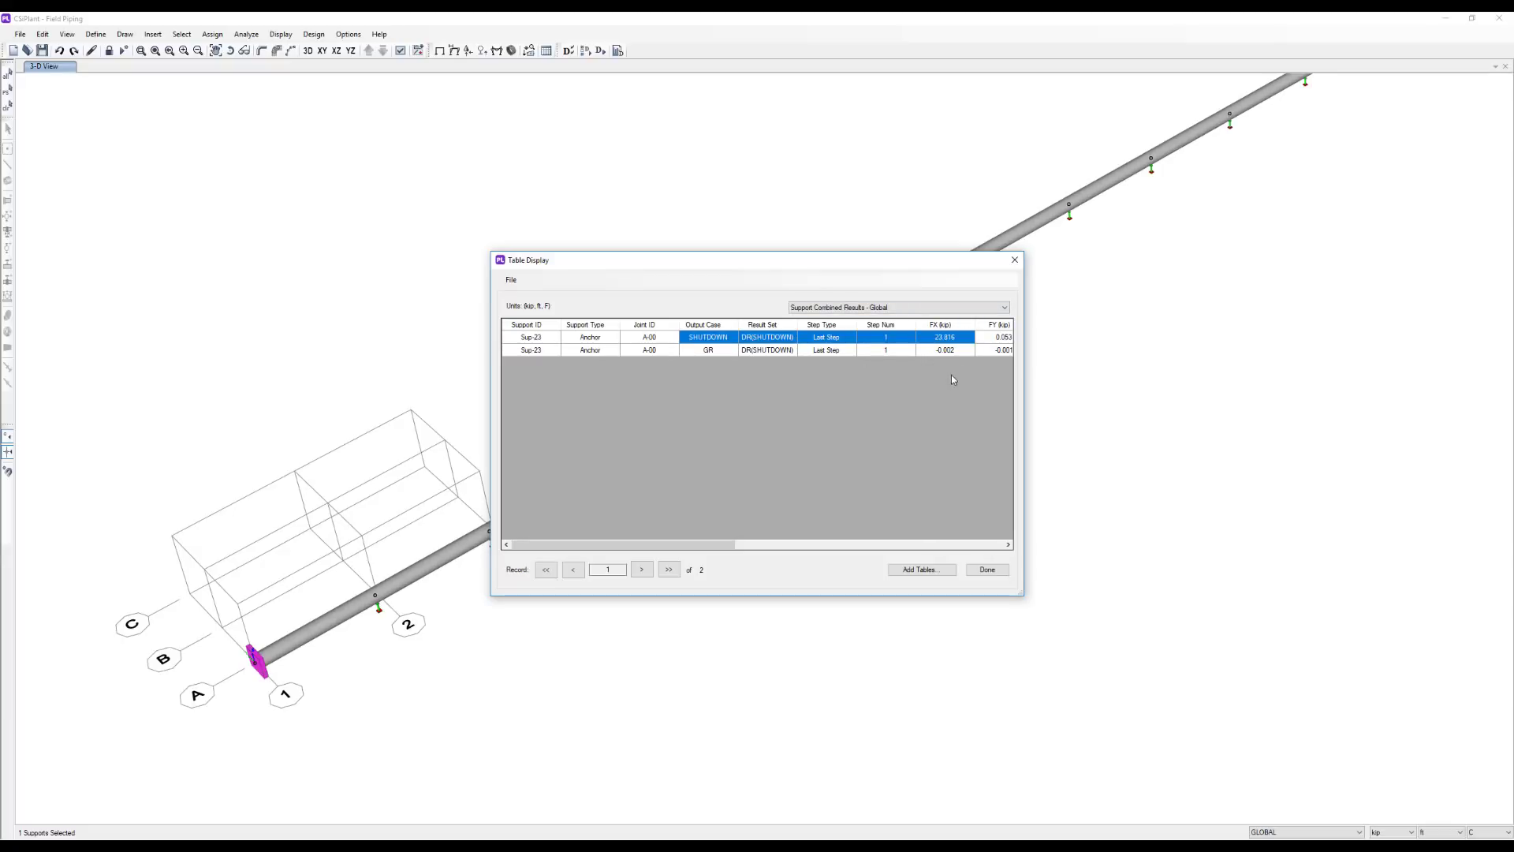
click(988, 569)
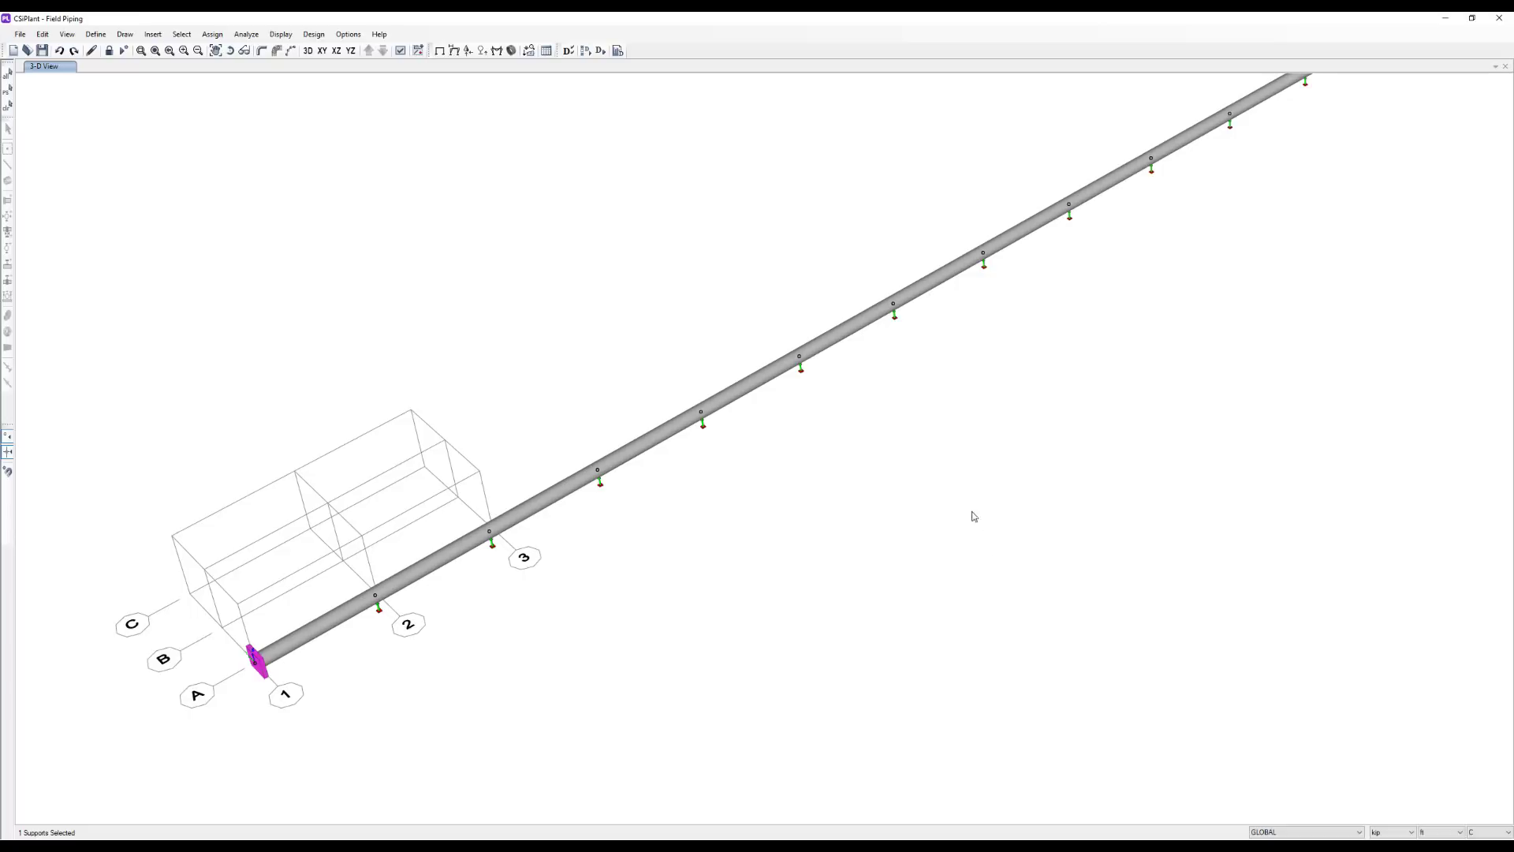
scroll(915, 447, down, 2)
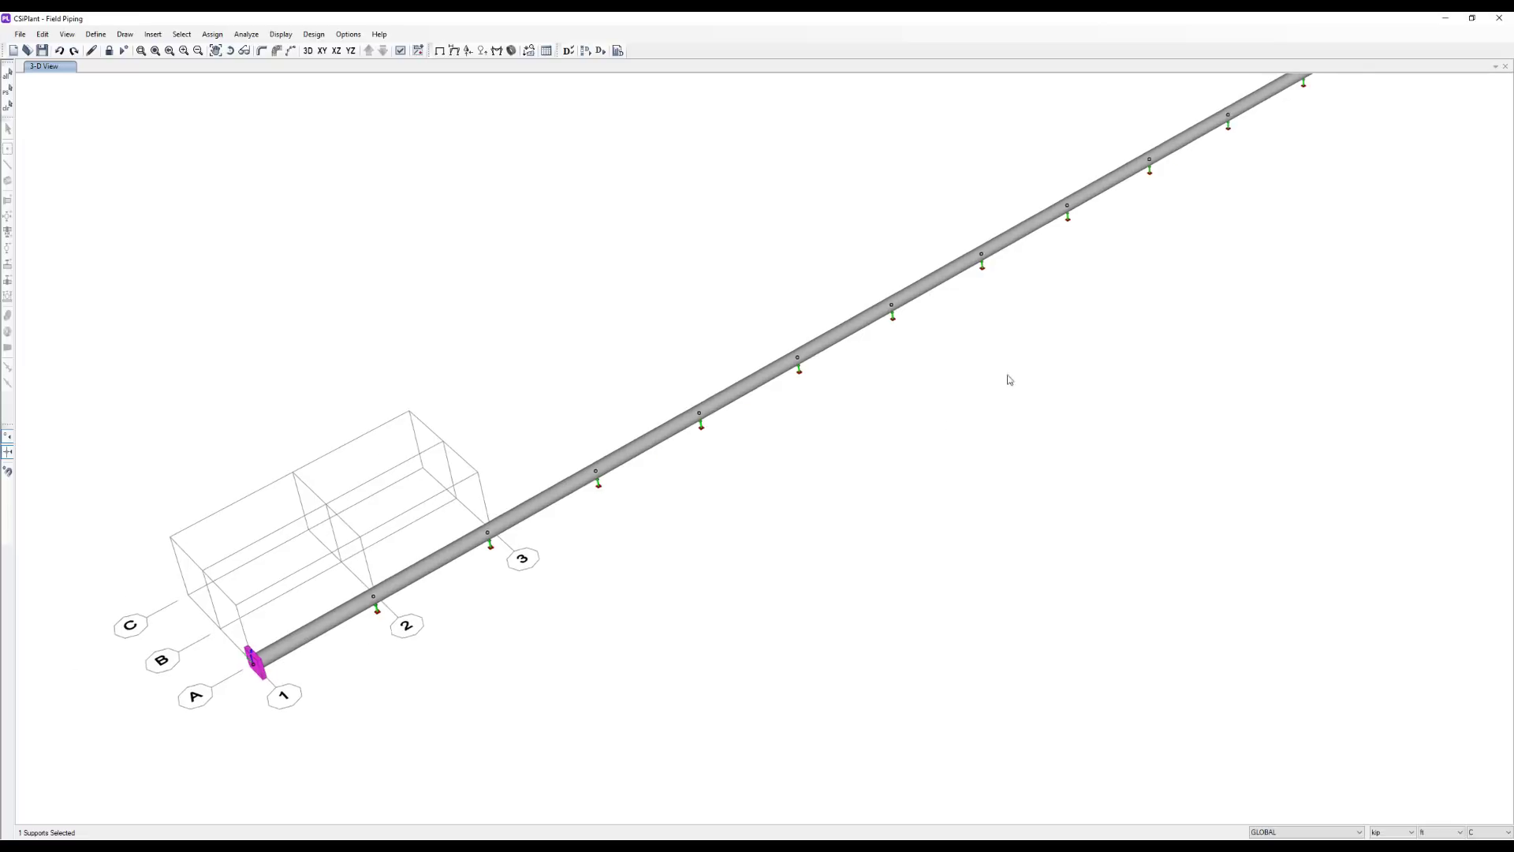
scroll(908, 432, down, 1)
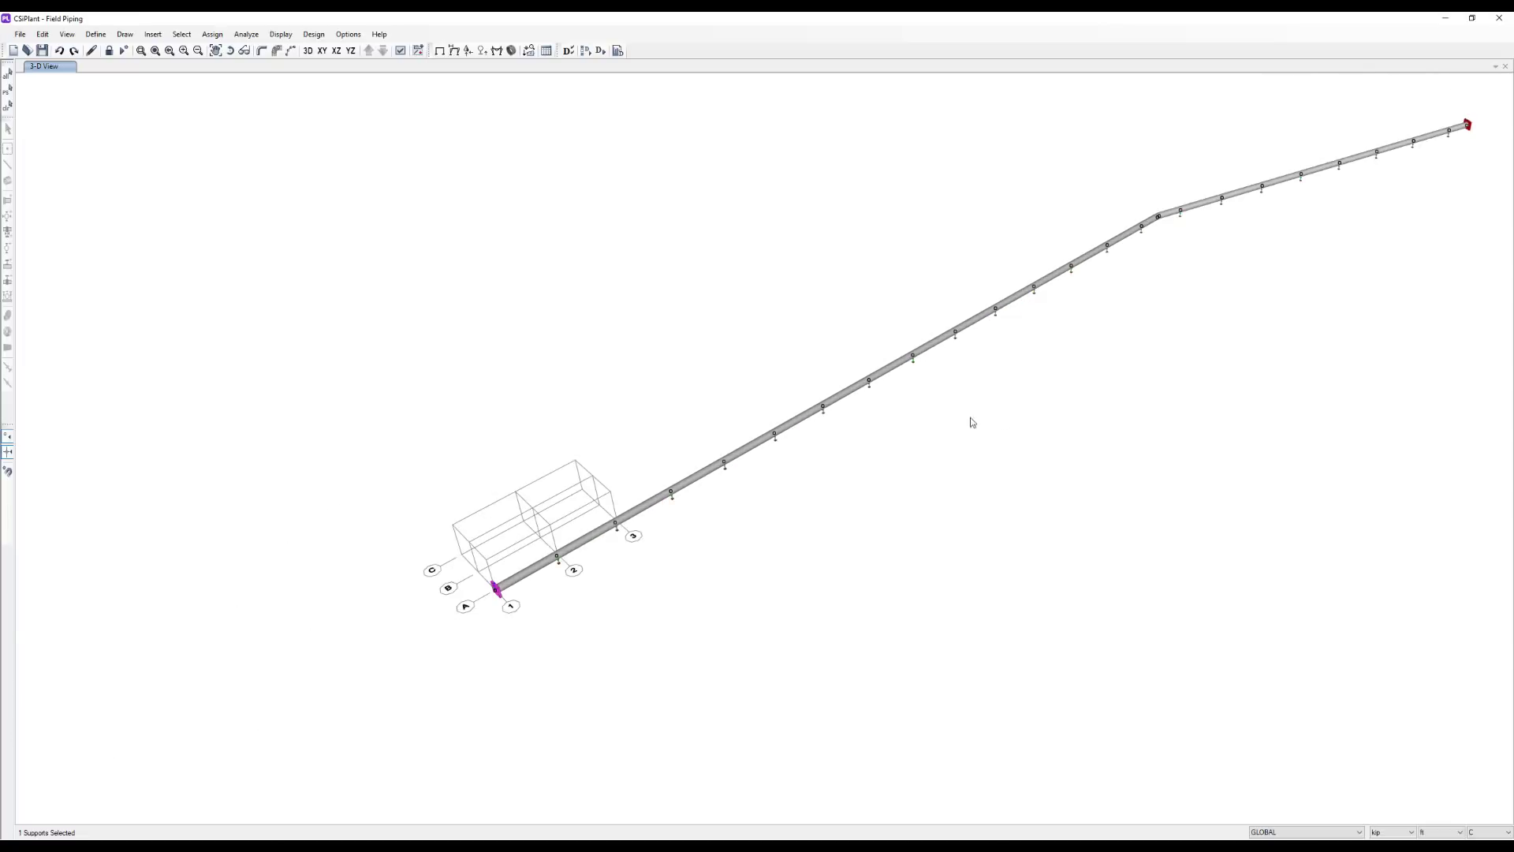
scroll(957, 433, down, 2)
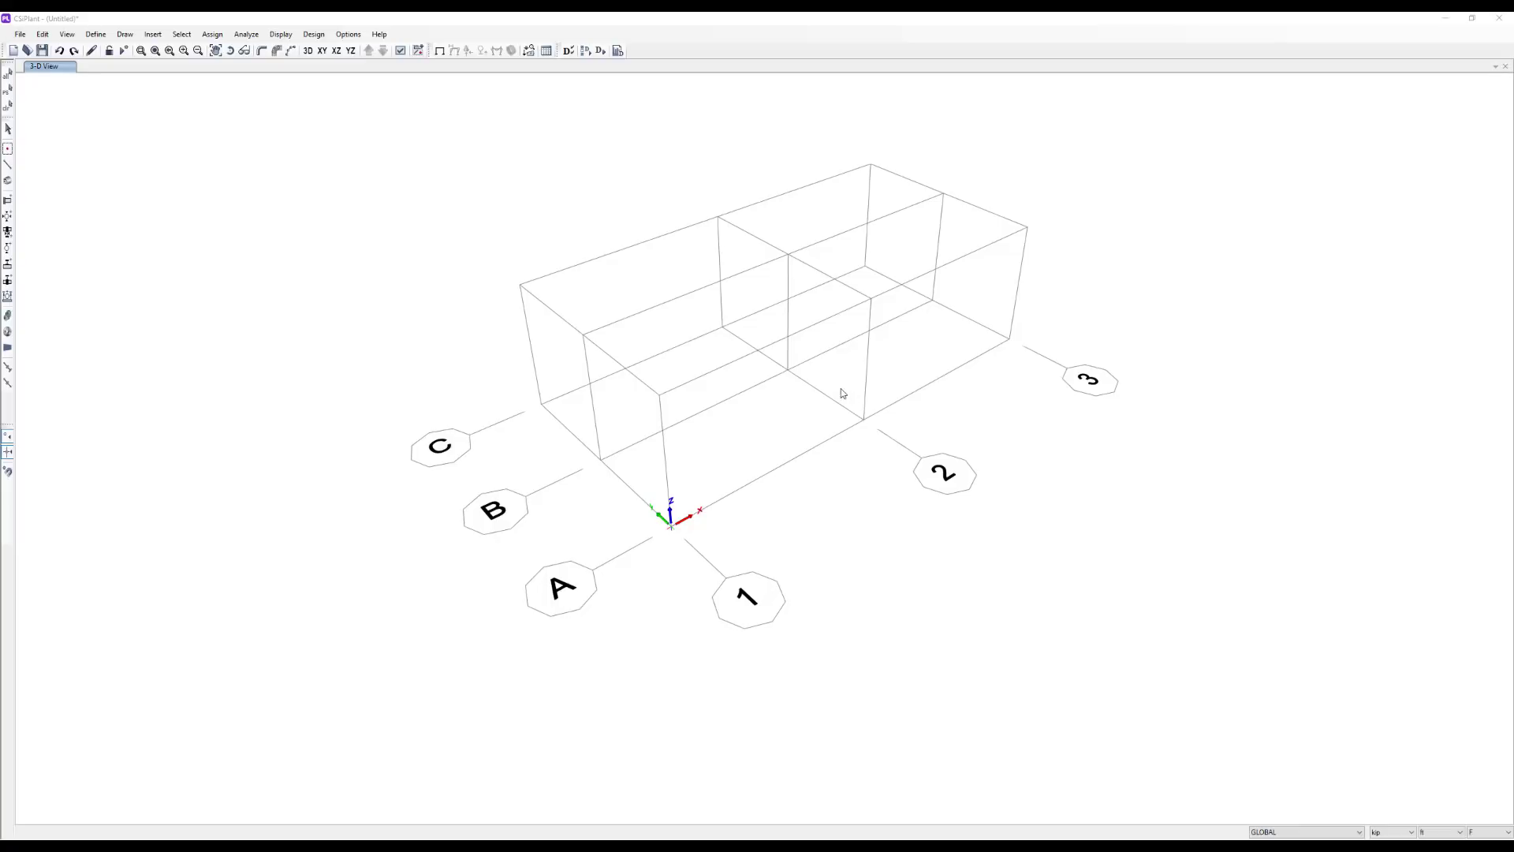
- Draw a PropSet pipe from the origin at grid A-1 to grid A-2 at 20,0,0 ft, accepting the default branch labeling
middle_drag(803, 397, 829, 409)
right_click(830, 408)
click(858, 459)
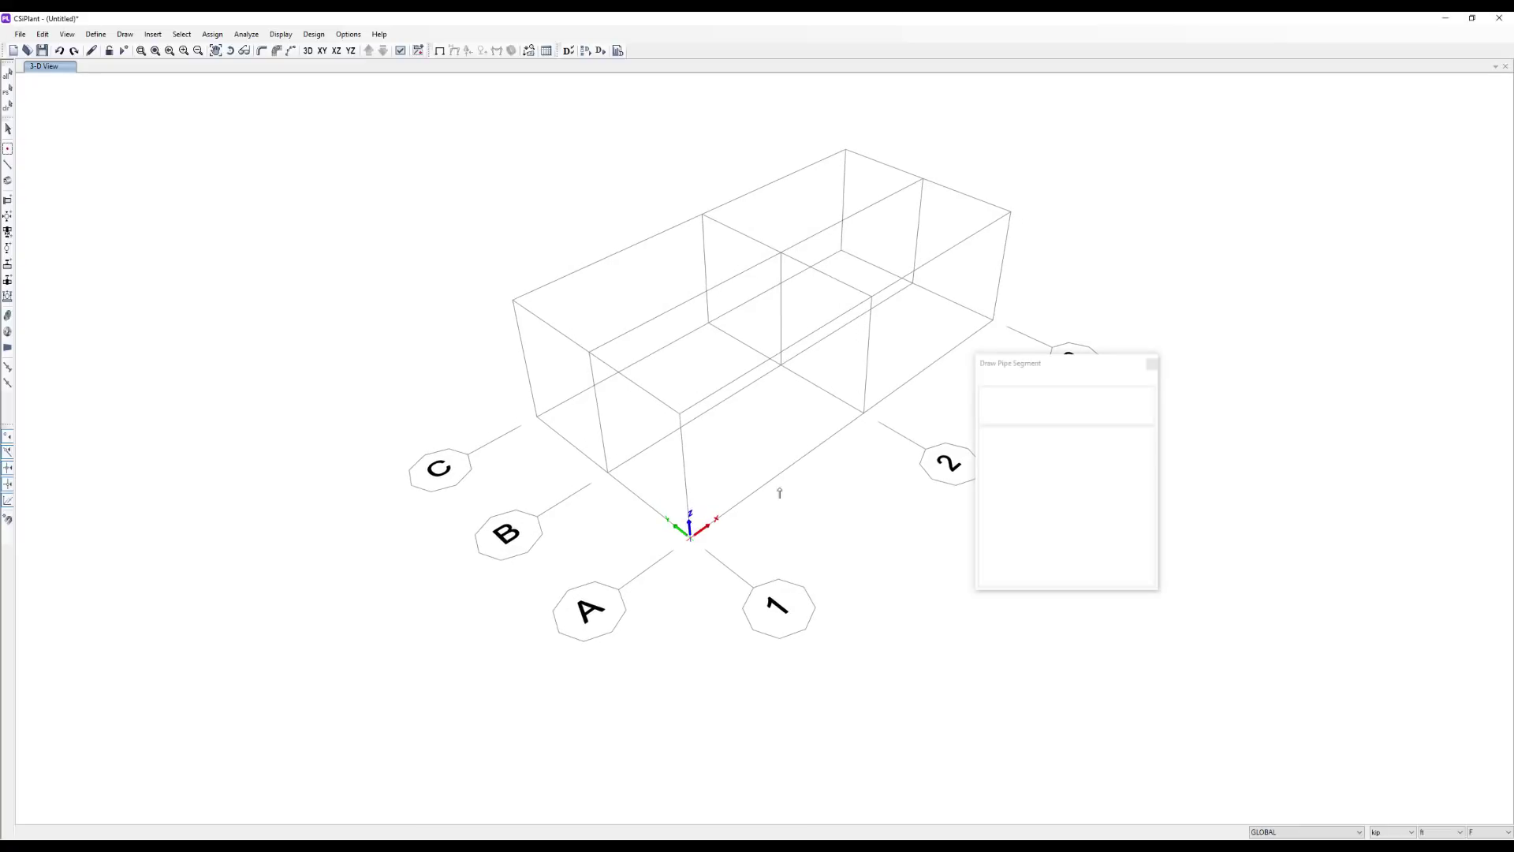
click(690, 538)
click(863, 412)
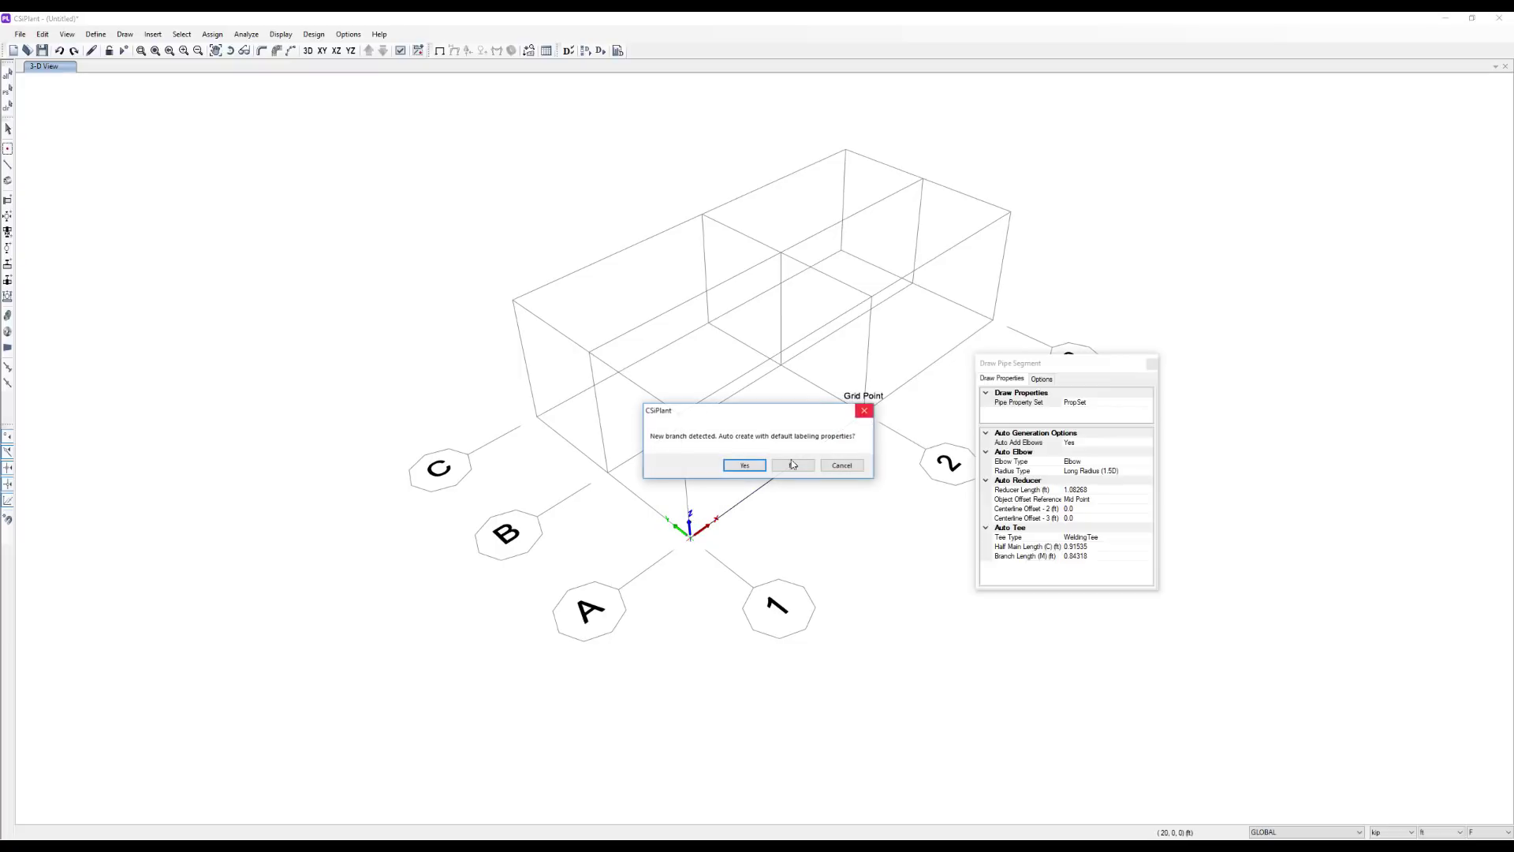
click(749, 467)
- Draw an FSEC1 portal frame about 8 ft tall straddling the pipe at about X 9.53 ft, with two columns and a top beam
key(f)
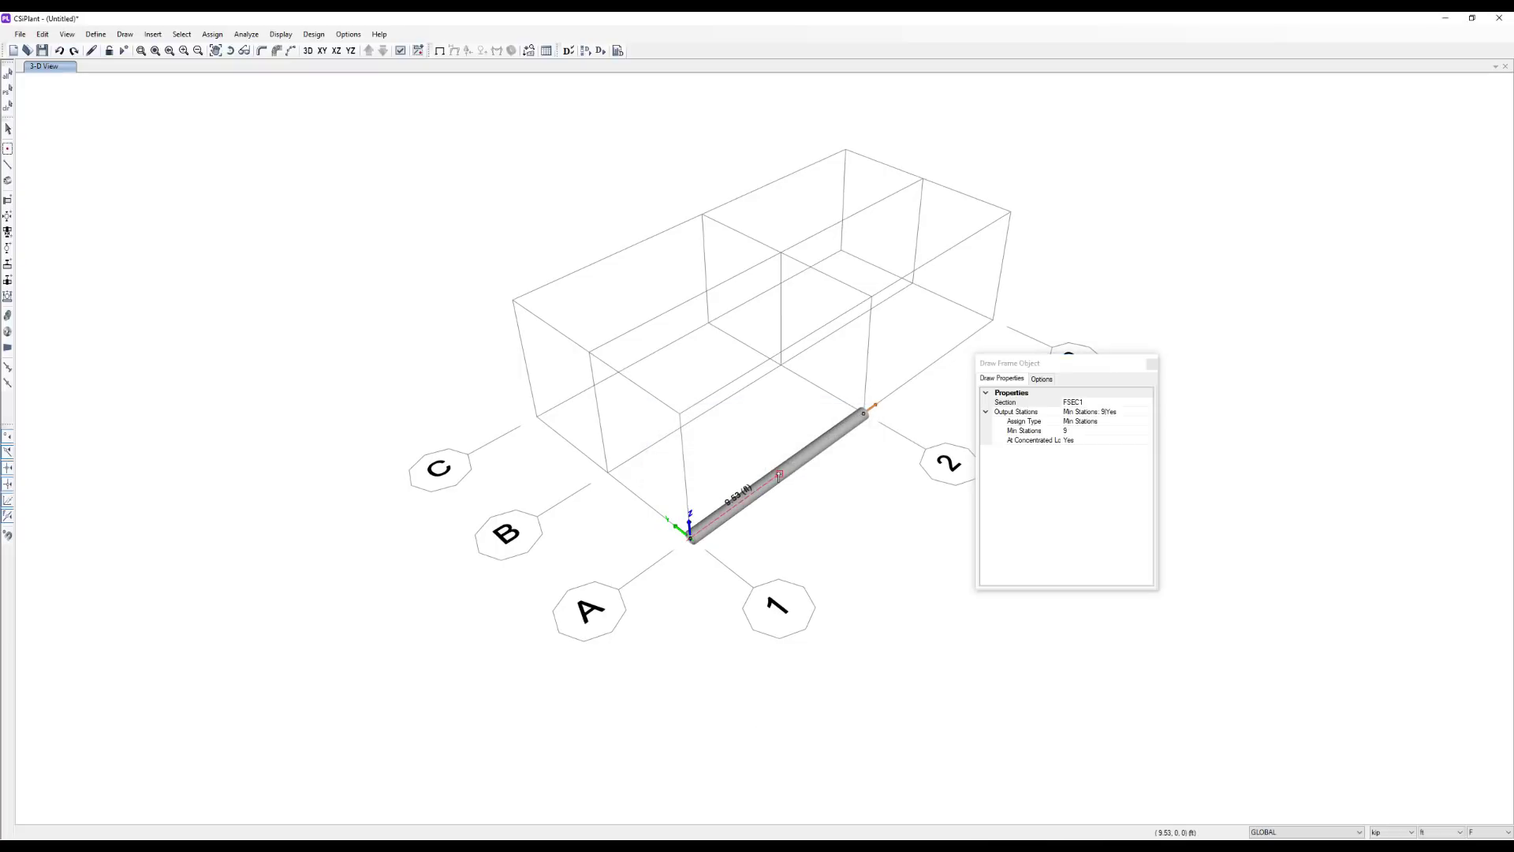
click(813, 496)
click(816, 415)
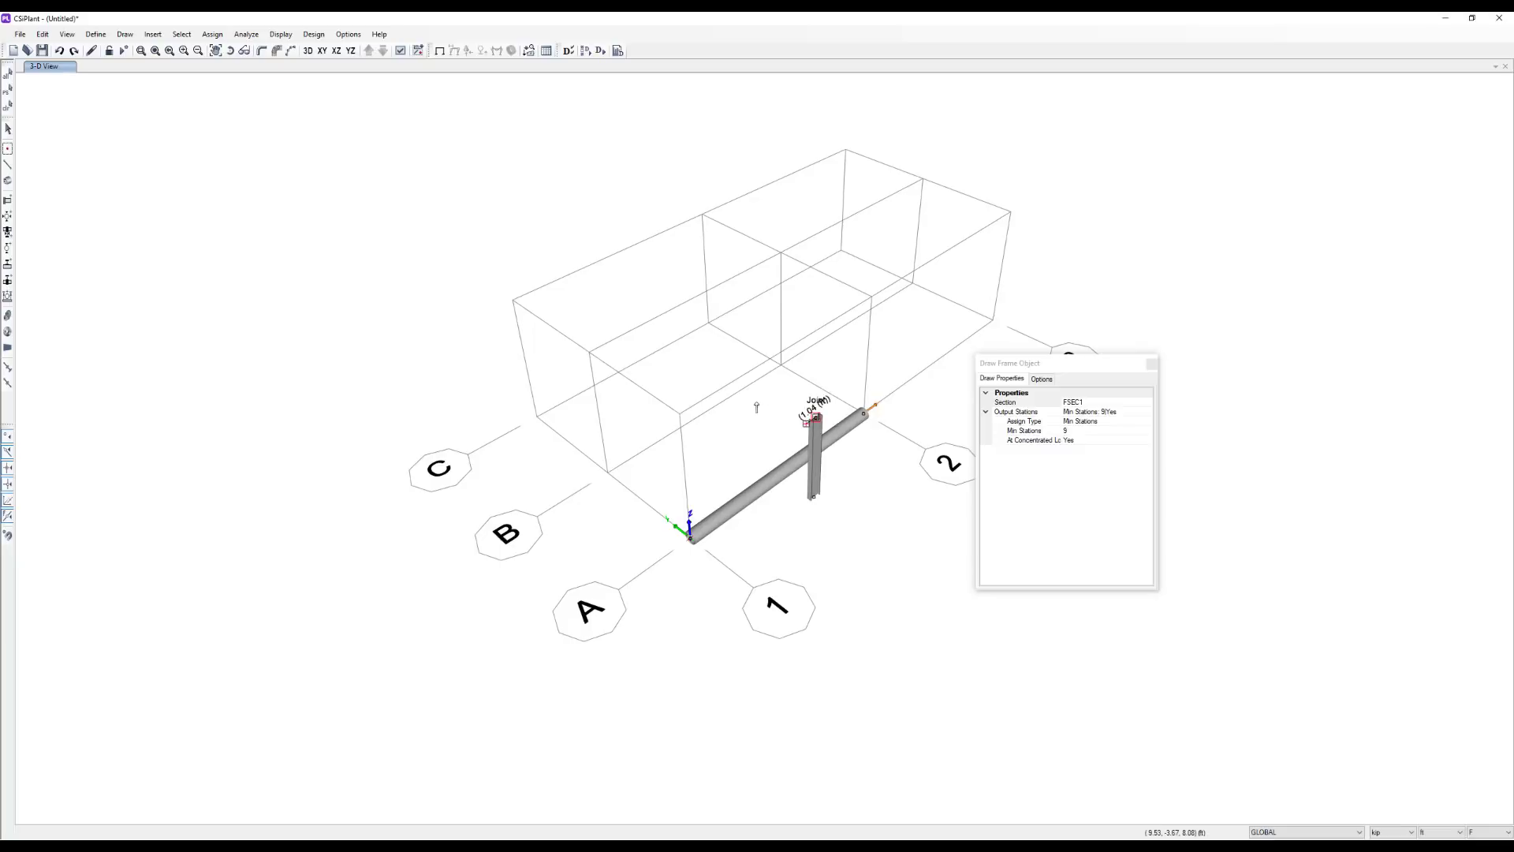
click(731, 366)
click(734, 451)
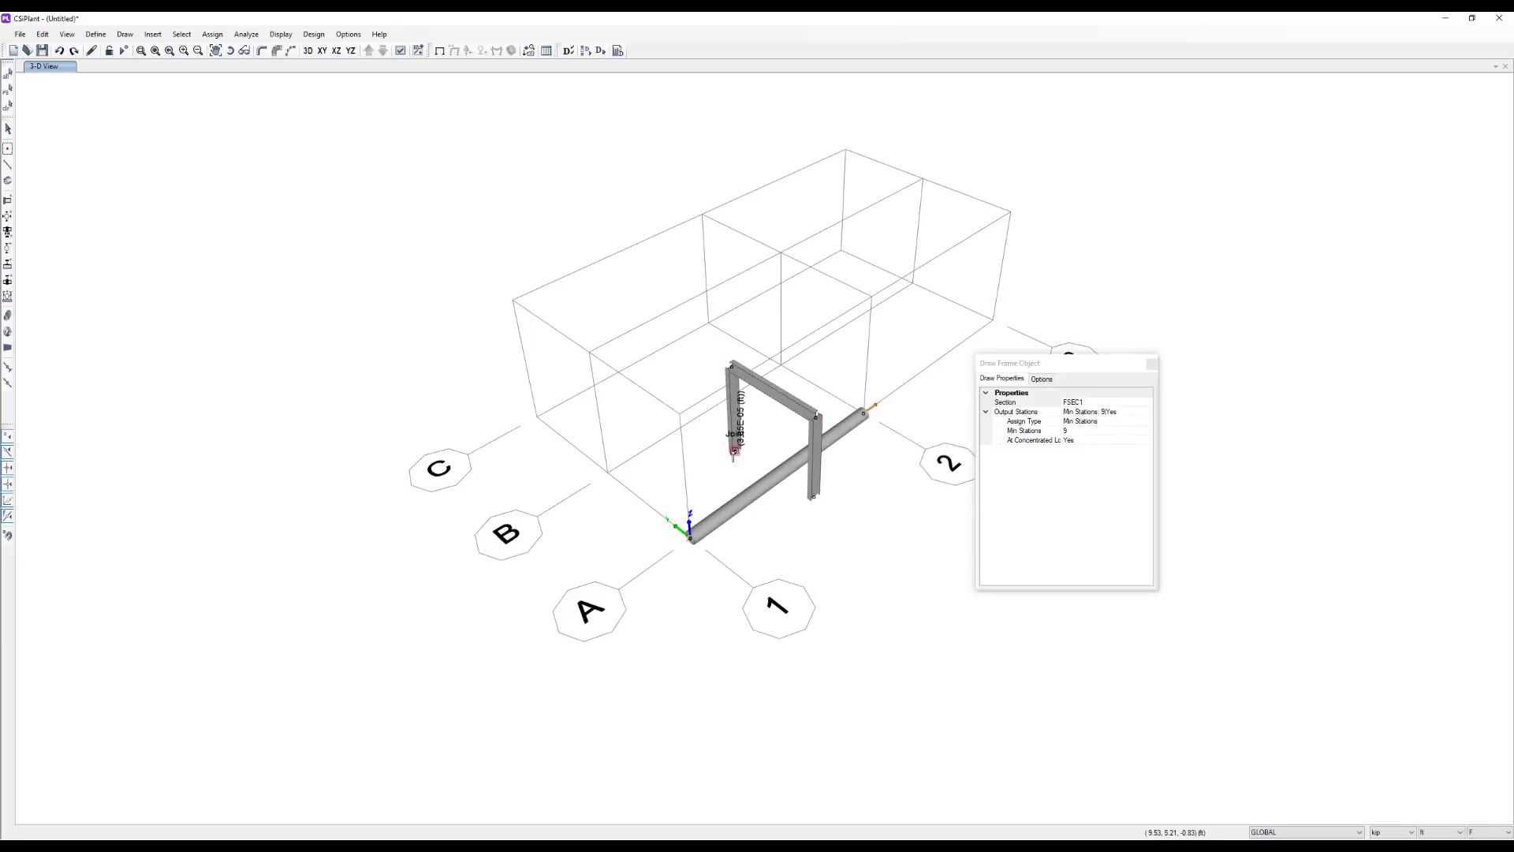
key(Escape)
- Assign the Anchor support Sup to the joints at both ends of the pipe
drag(846, 392, 920, 450)
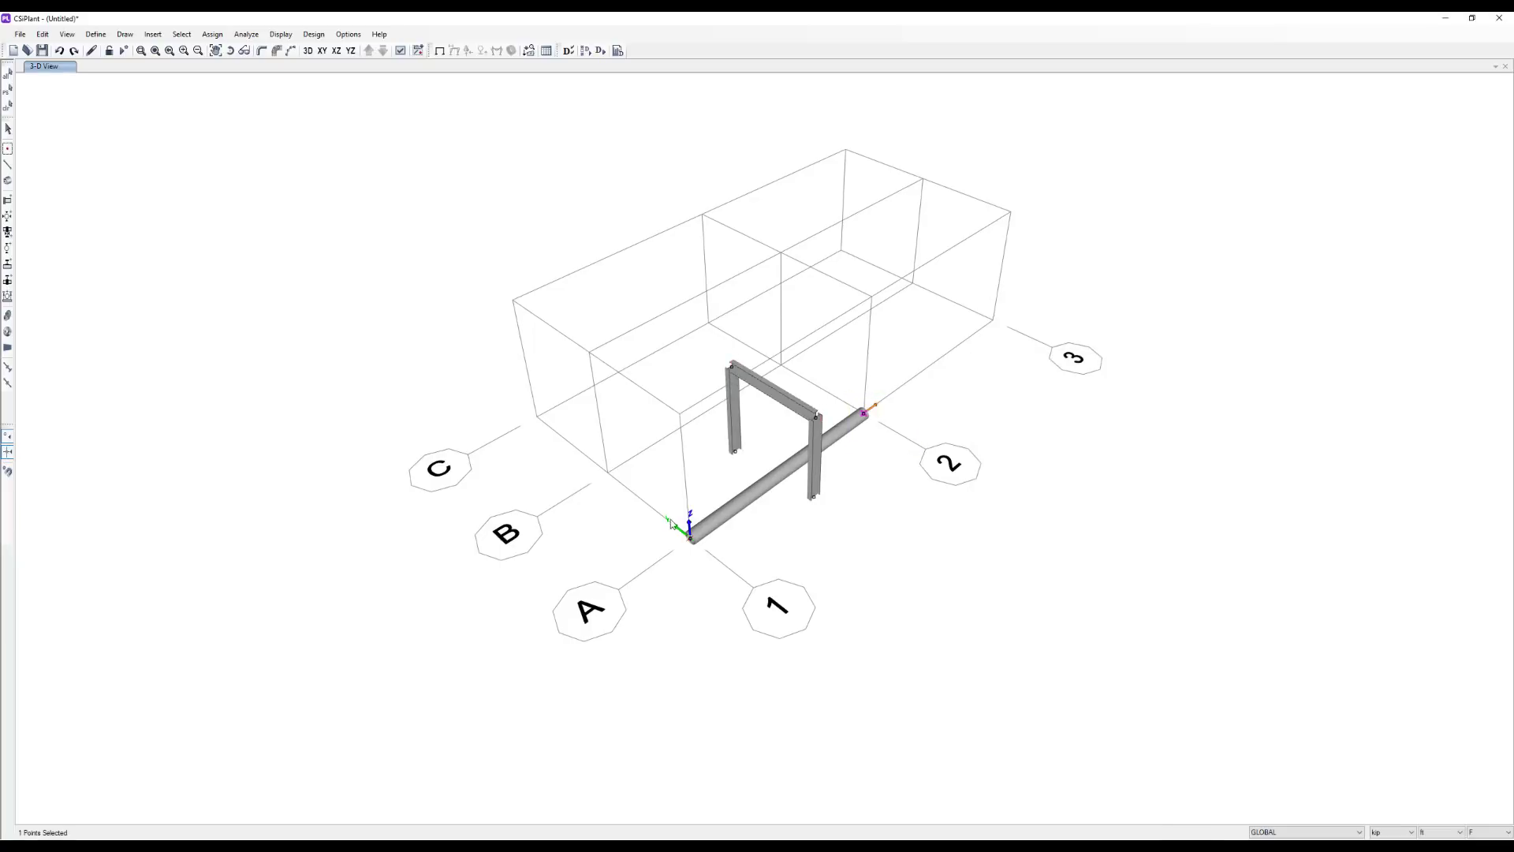
drag(680, 532, 717, 556)
right_click(717, 557)
click(828, 592)
click(799, 536)
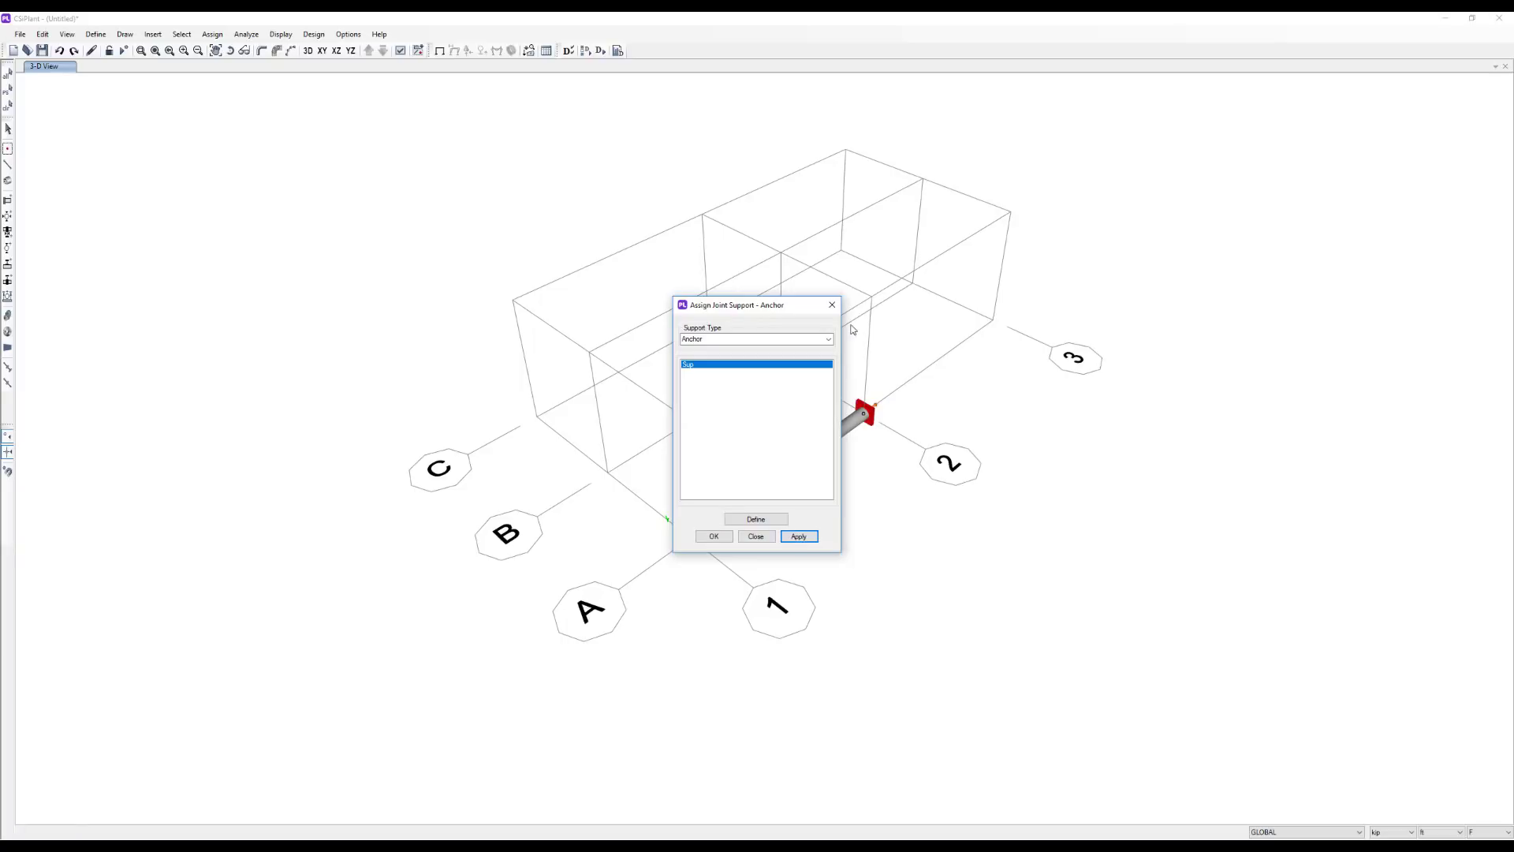
click(831, 305)
- Assign fixed joint restraints to the base joints of both frame columns
click(813, 496)
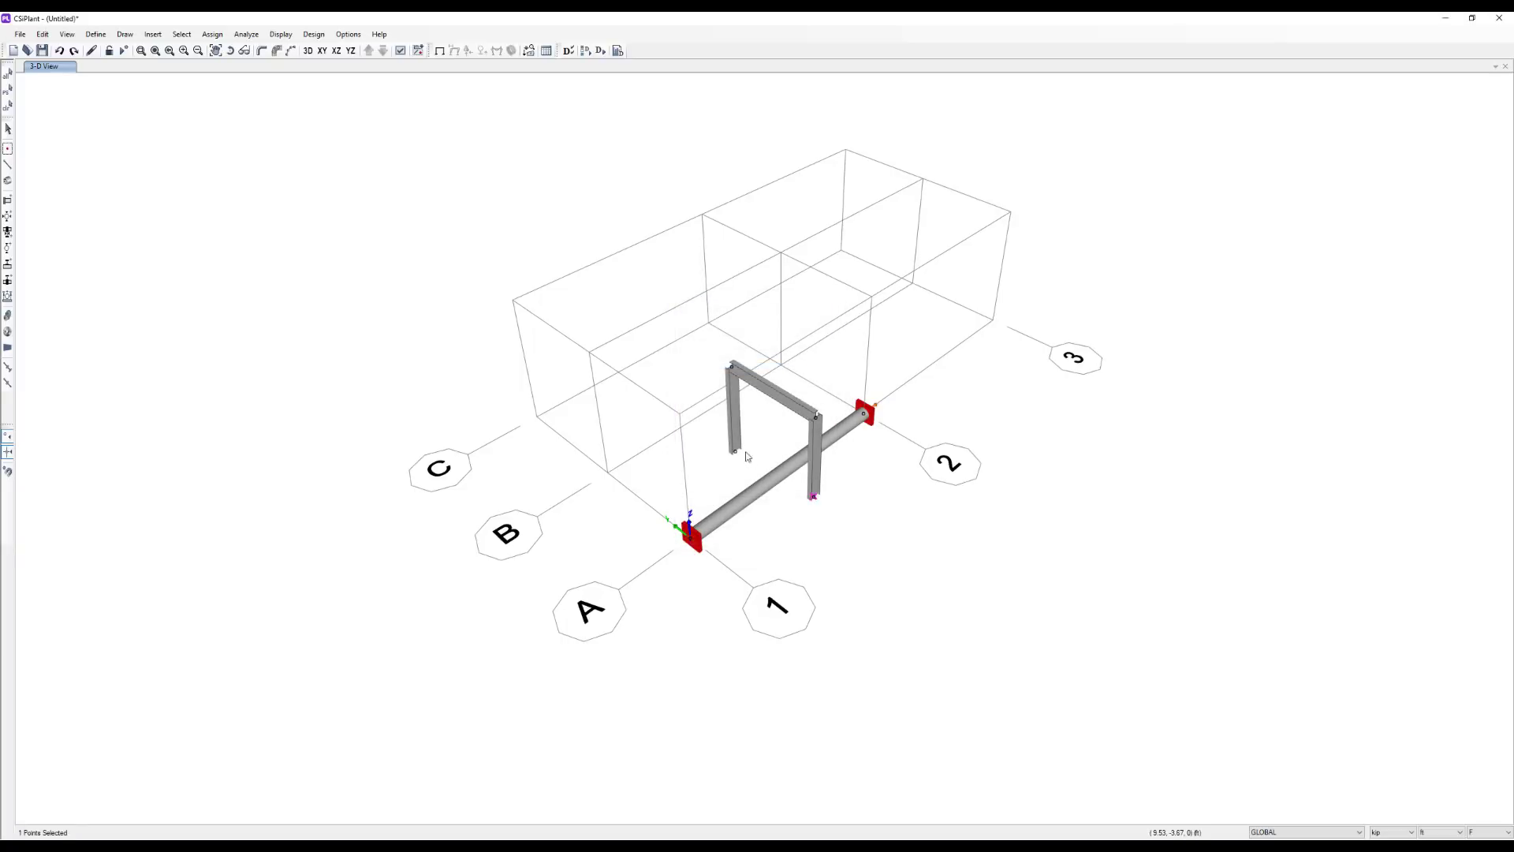
click(734, 451)
right_click(735, 453)
click(785, 654)
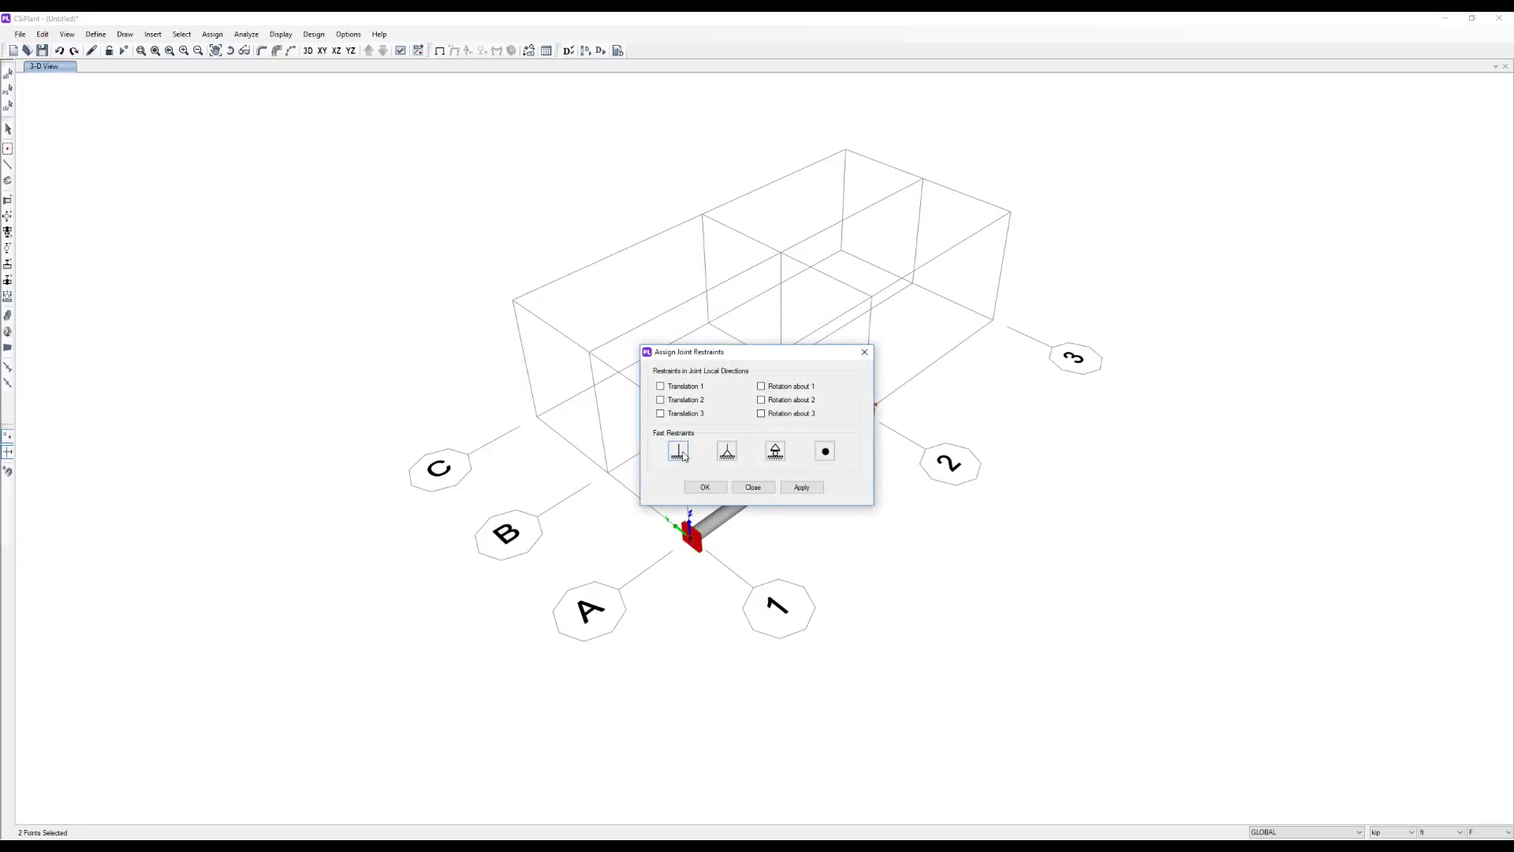
click(679, 450)
click(801, 486)
click(864, 353)
- Draw a Guide support on the pipe beside the frame, about 11.2 ft from the origin
middle_drag(918, 471, 783, 462)
right_click(781, 461)
click(828, 622)
click(738, 450)
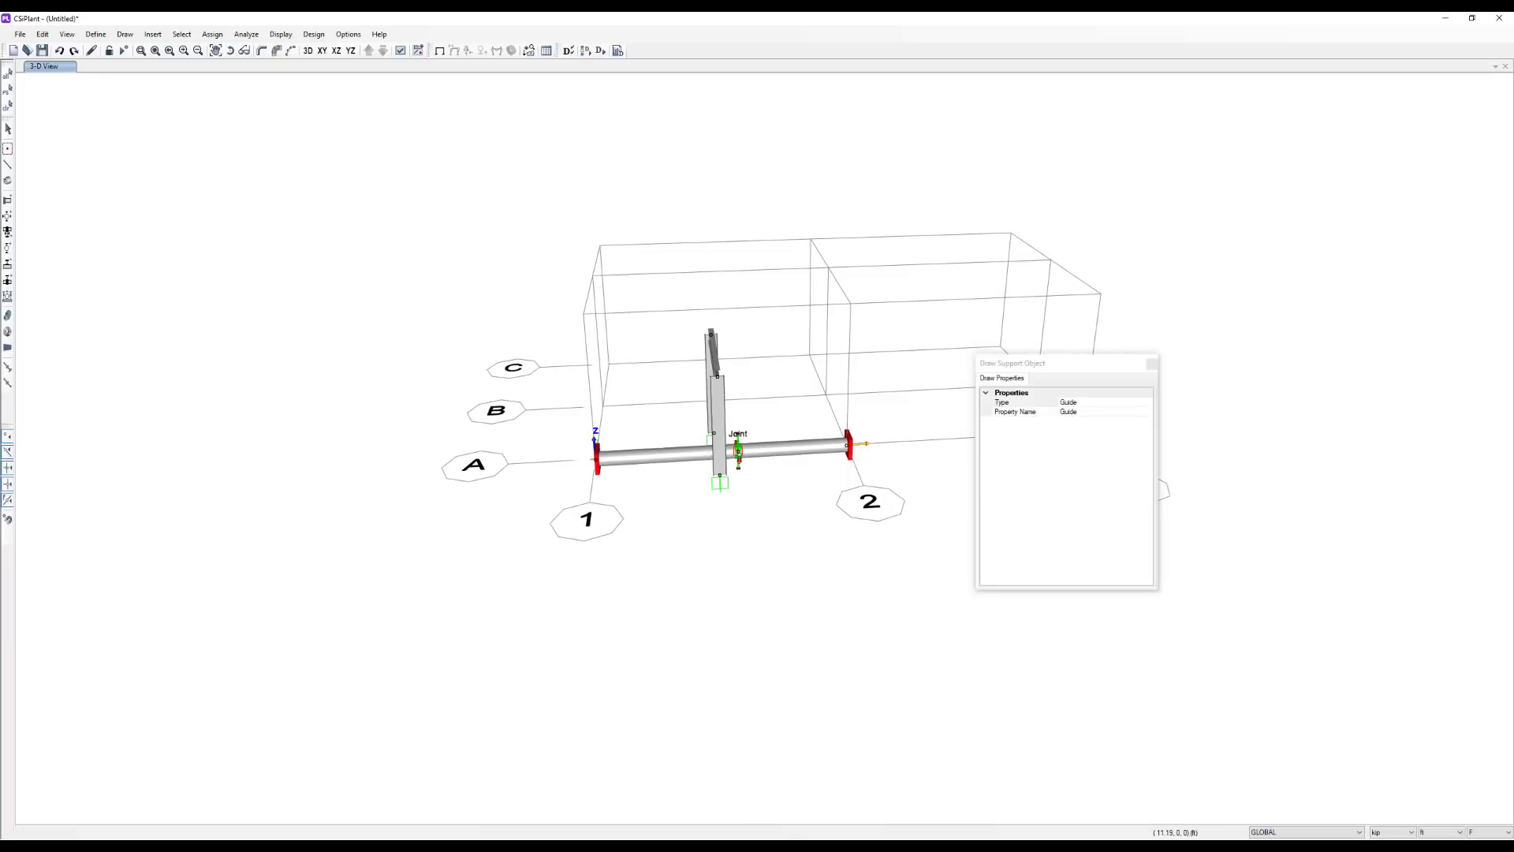
key(Escape)
- Open the support connection assignment for the model, keeping the frame and the guide support in clear view
mouse_move(809, 393)
middle_down()
mouse_move(697, 390)
mouse_move(734, 371)
mouse_move(825, 371)
mouse_move(850, 406)
middle_up()
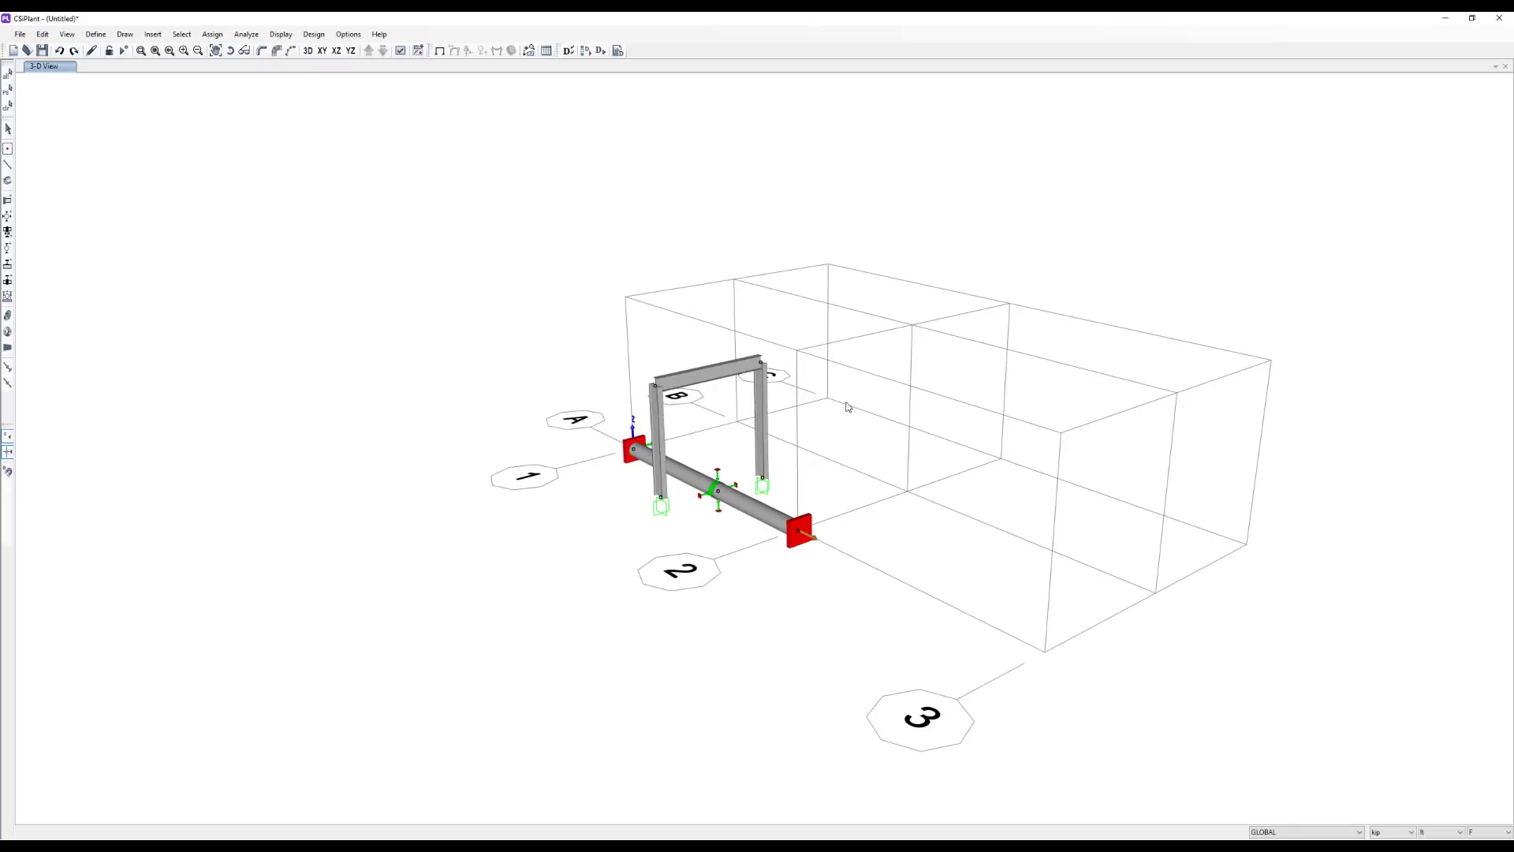
scroll(838, 410, up, 1)
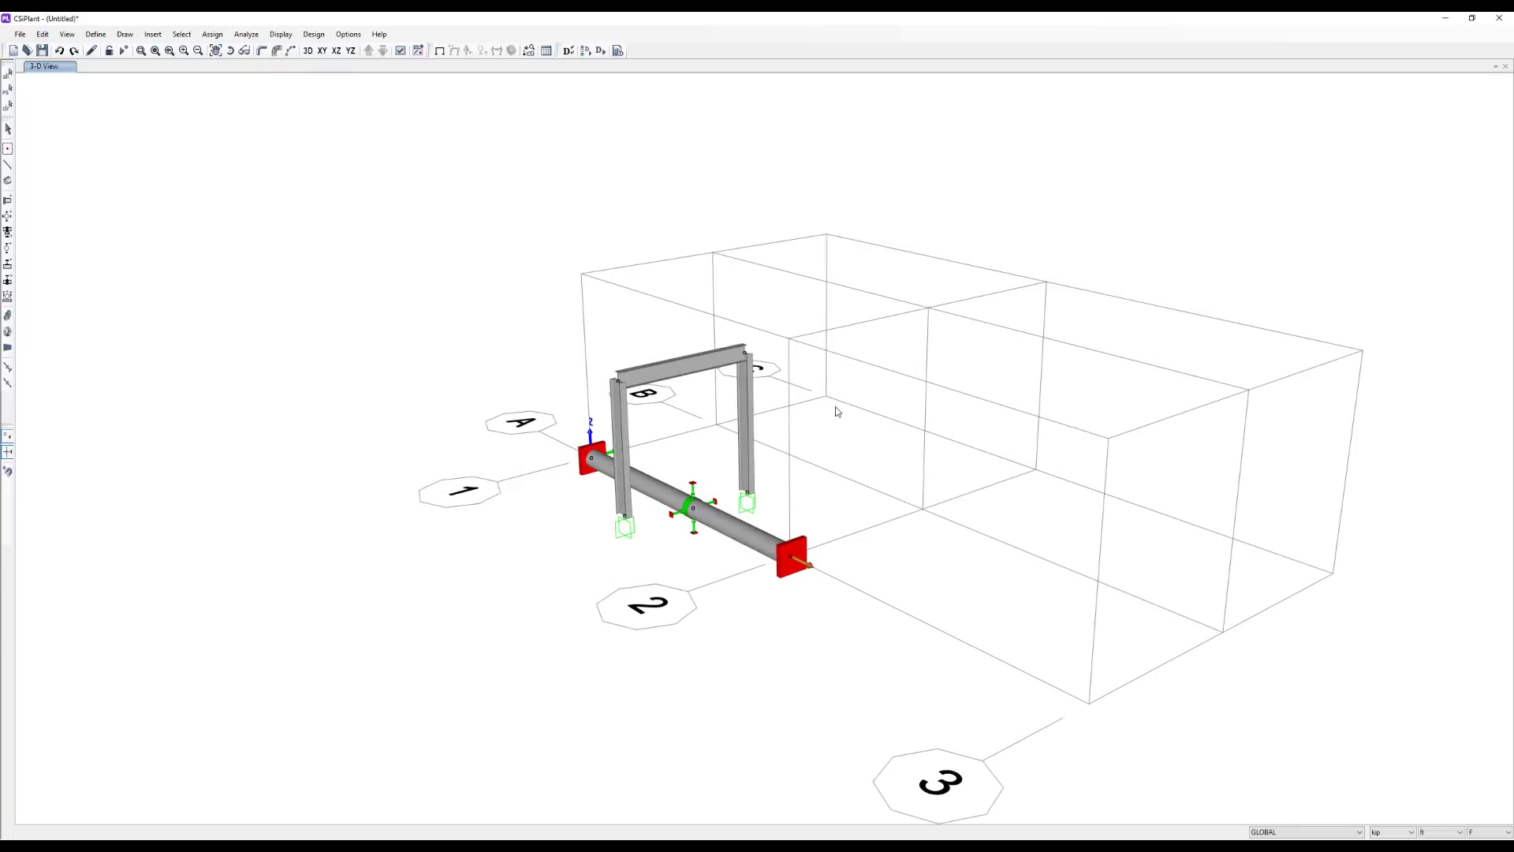
middle_drag(823, 415, 850, 365)
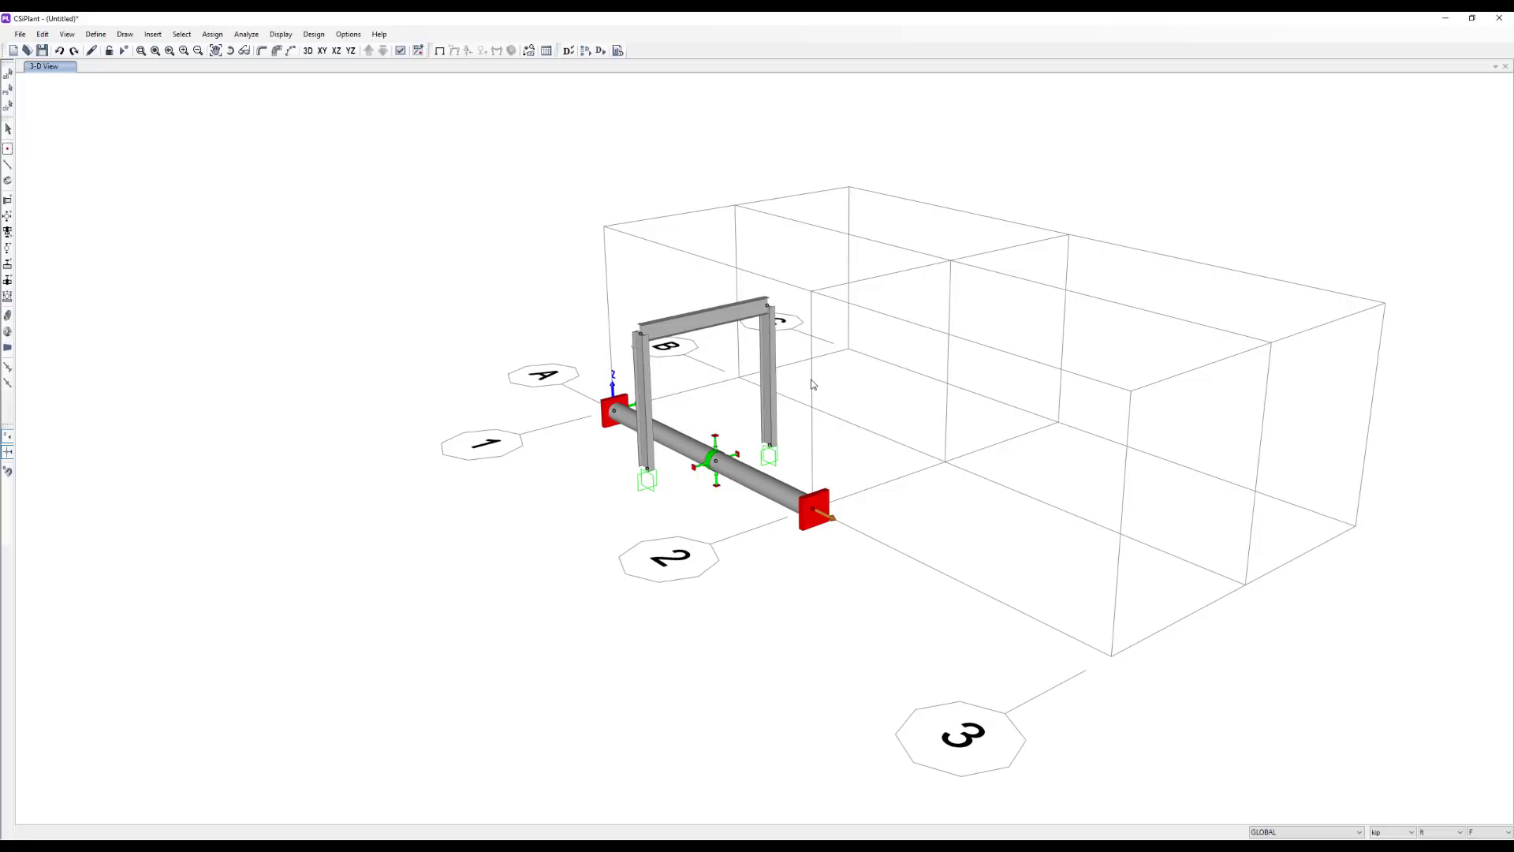
click(207, 36)
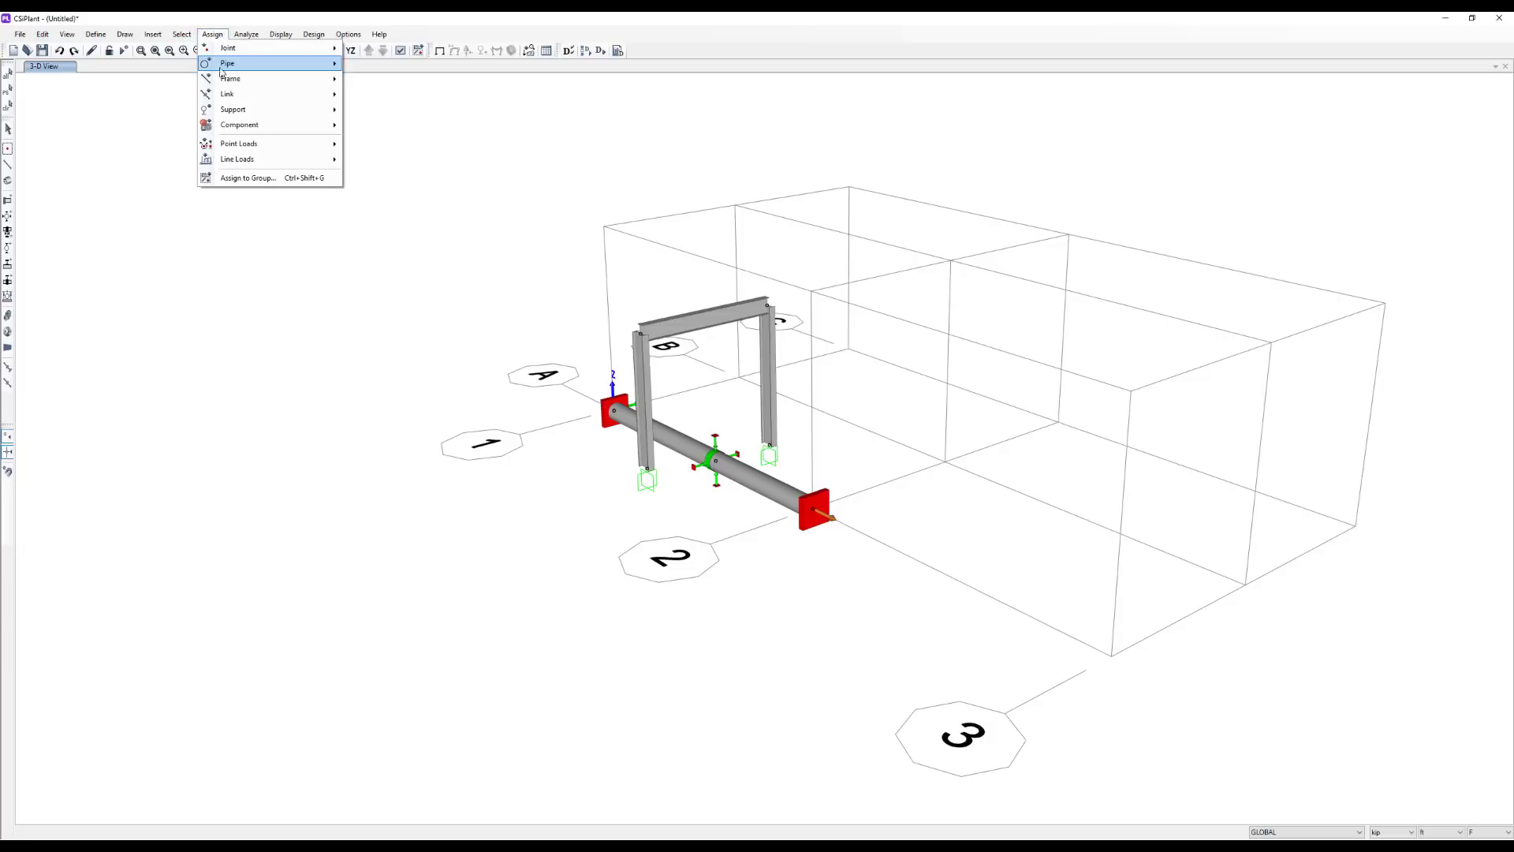
mouse_move(268, 110)
click(386, 142)
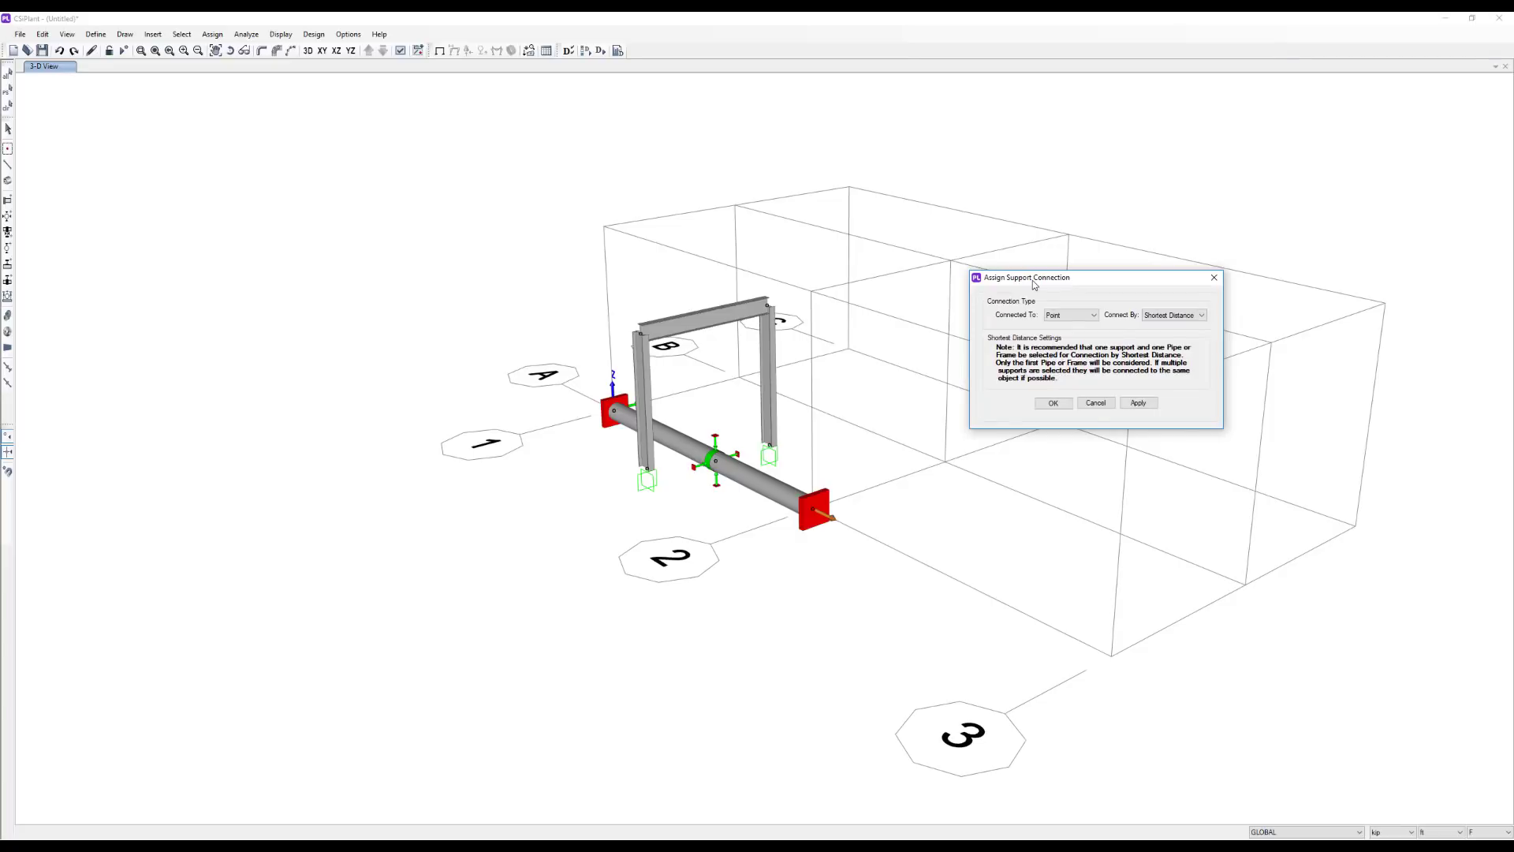
drag(1034, 284, 1018, 290)
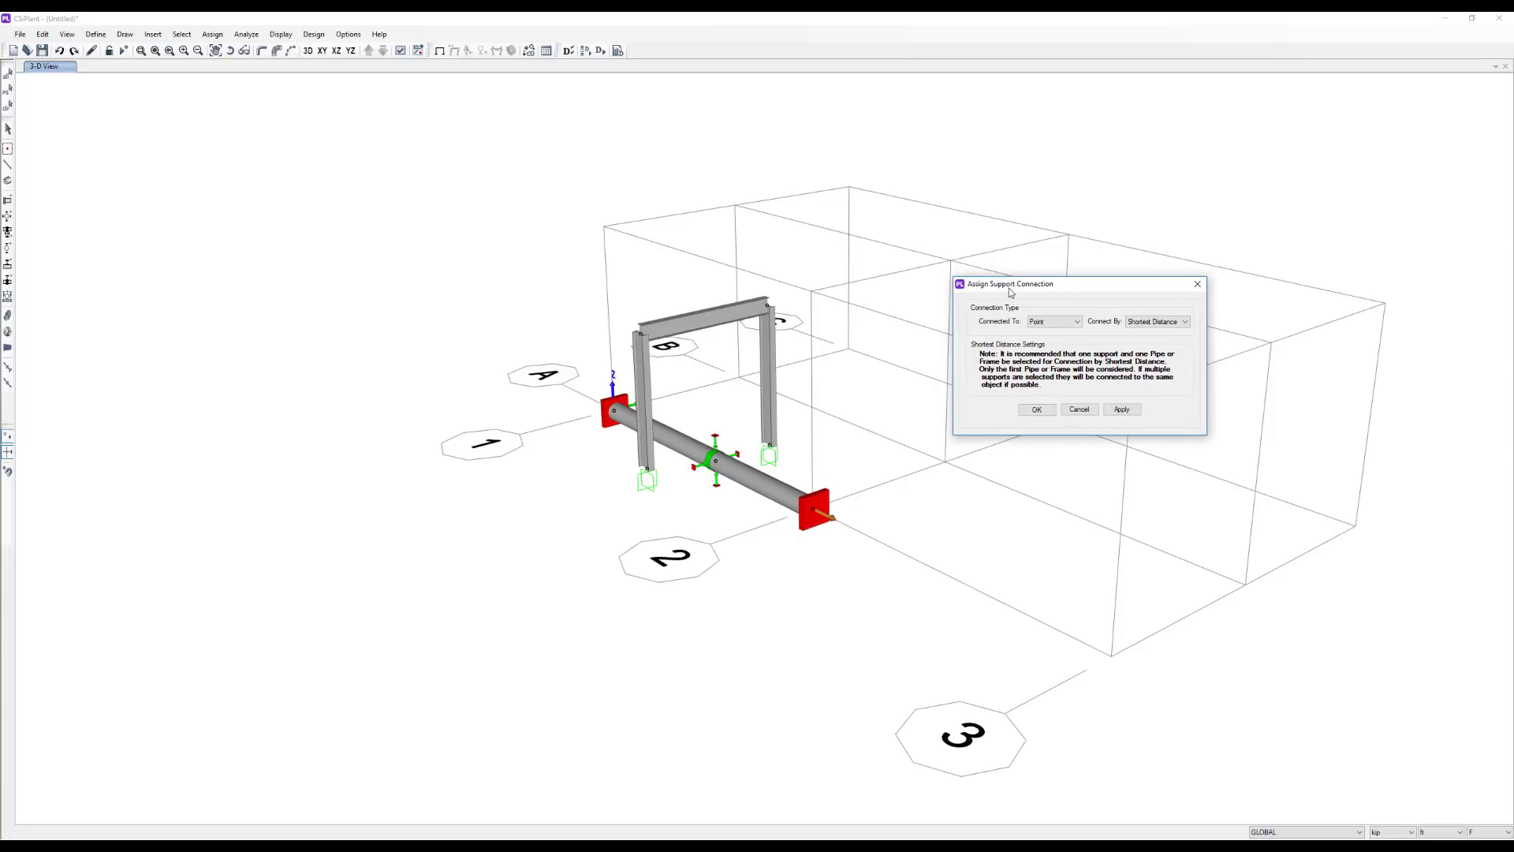
- Connect the guide support to the frame's top beam as a Point connection by Shortest Distance, and undo it
scroll(726, 424, up, 1)
click(715, 451)
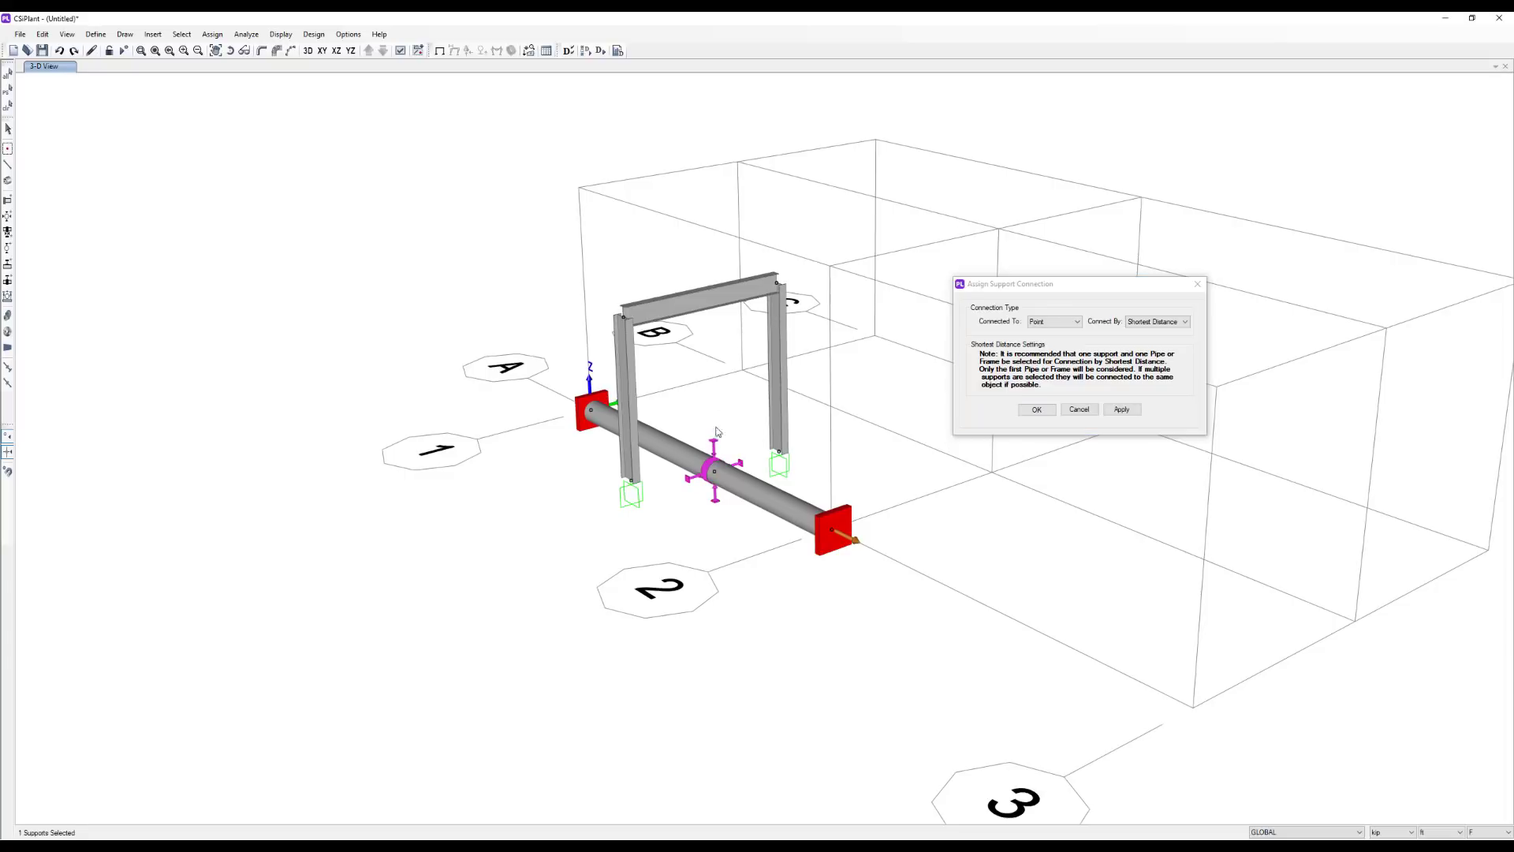
click(706, 291)
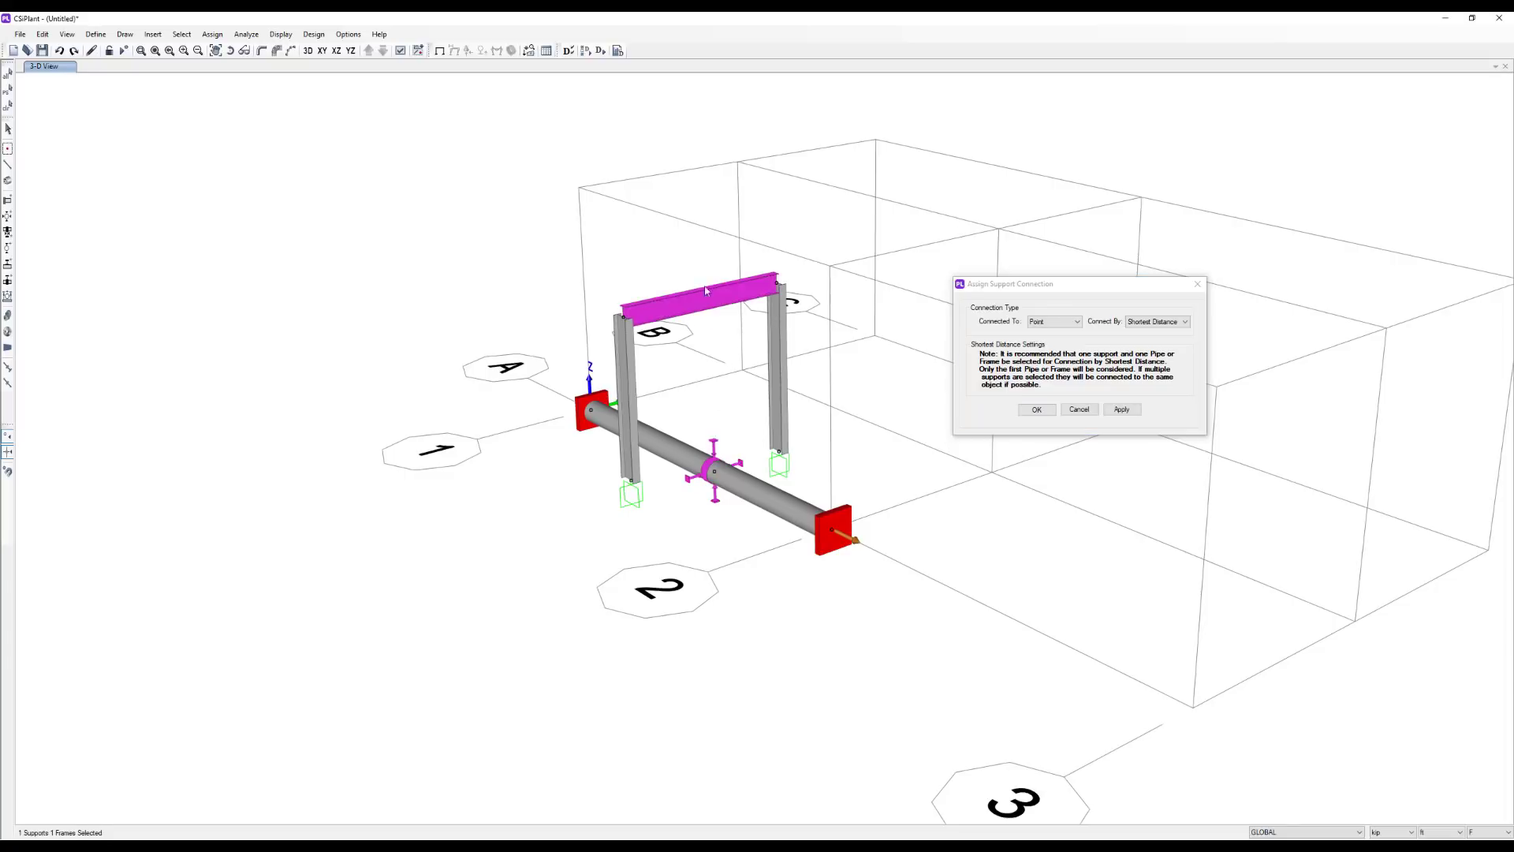
click(1117, 410)
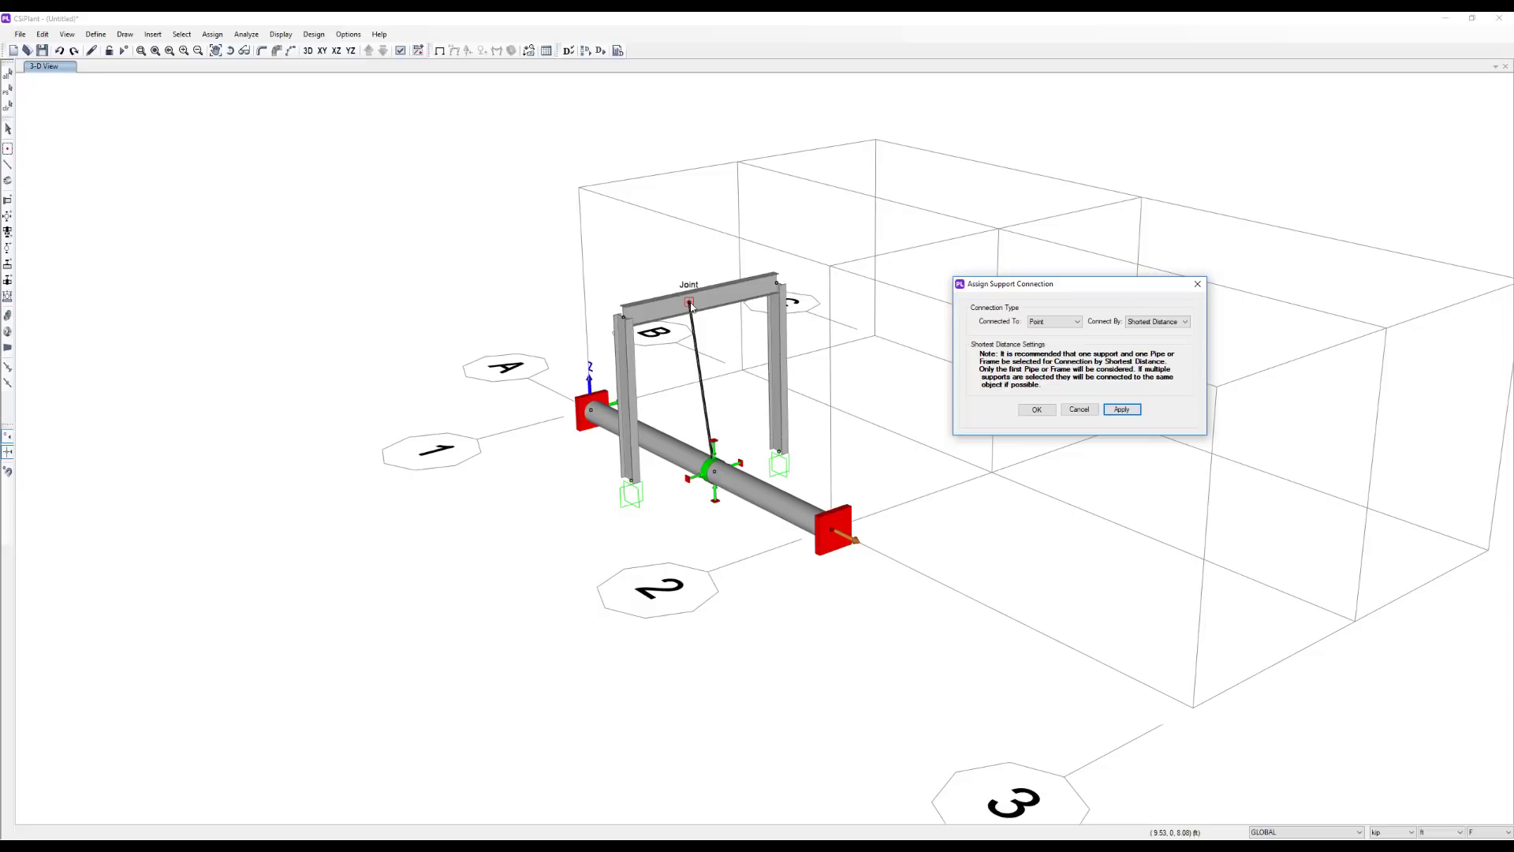
click(688, 268)
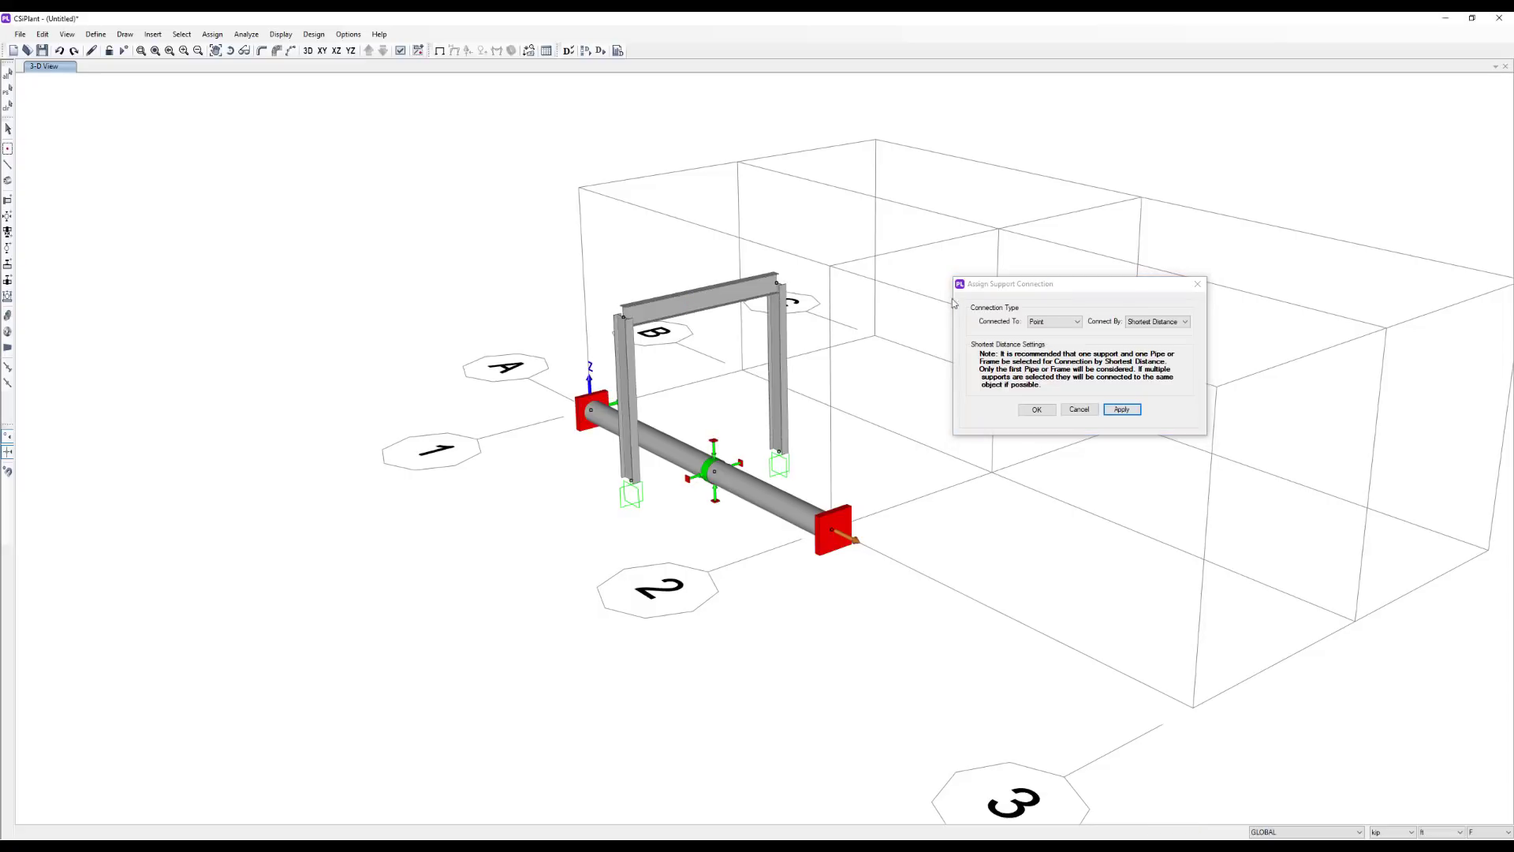
- Connect the guide support by Point ID to the joint at the top of the frame's far column, Point-2
click(1155, 322)
click(1152, 332)
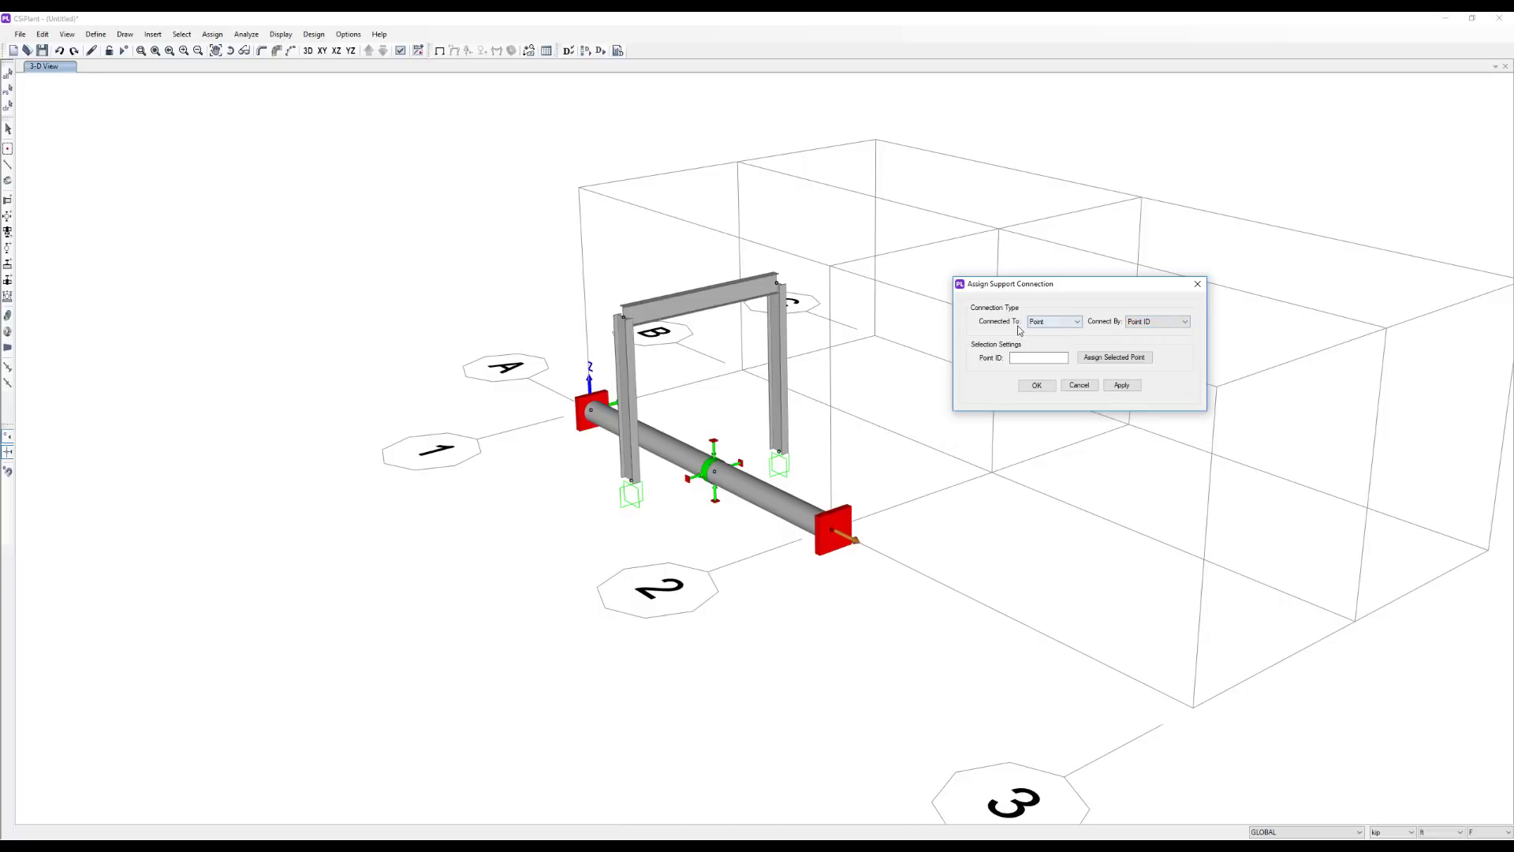
click(721, 437)
click(708, 433)
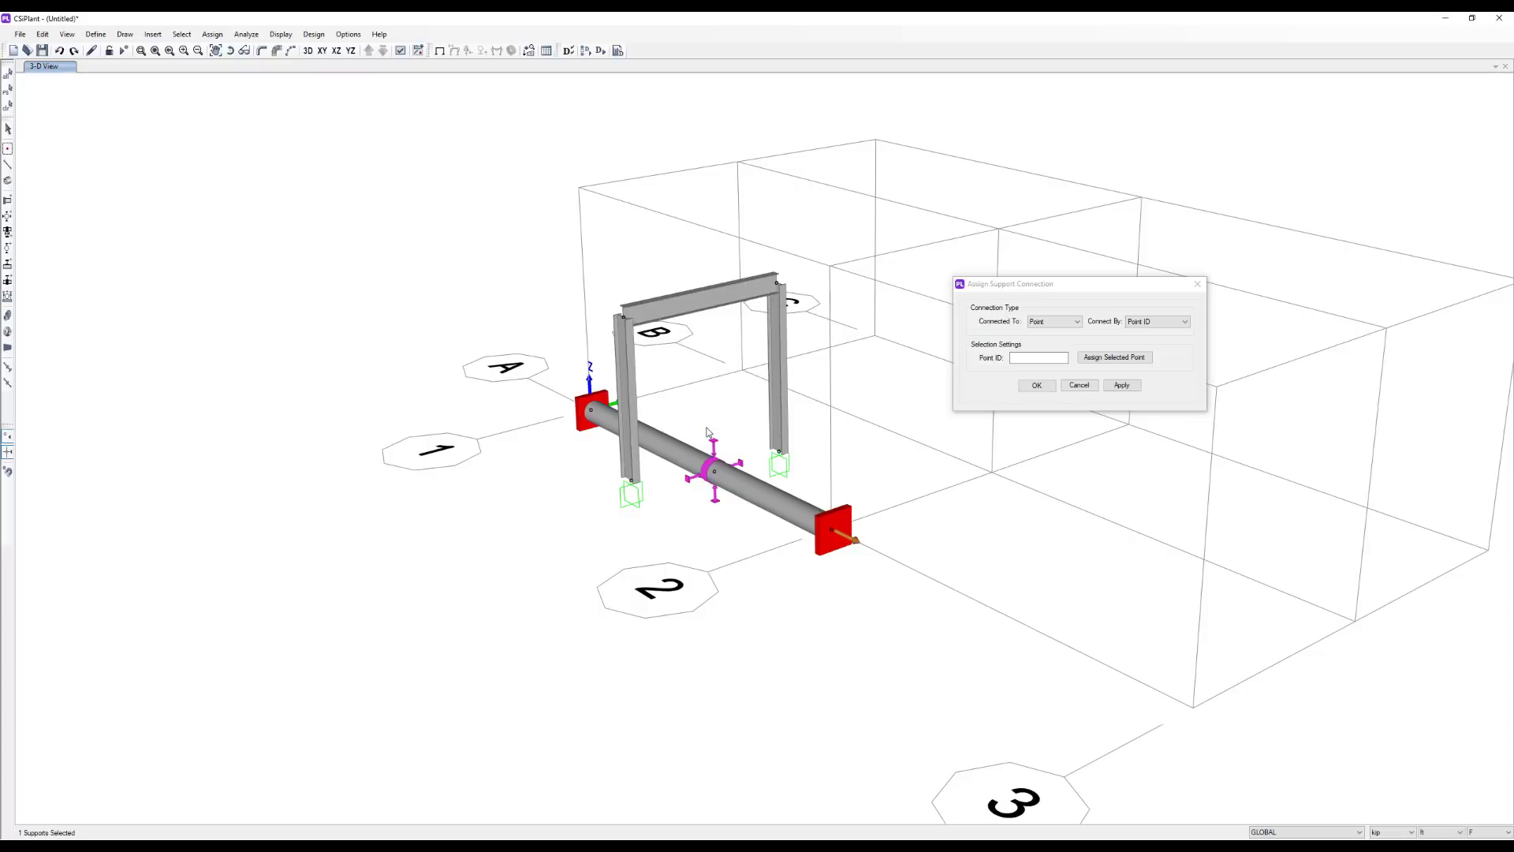
click(776, 284)
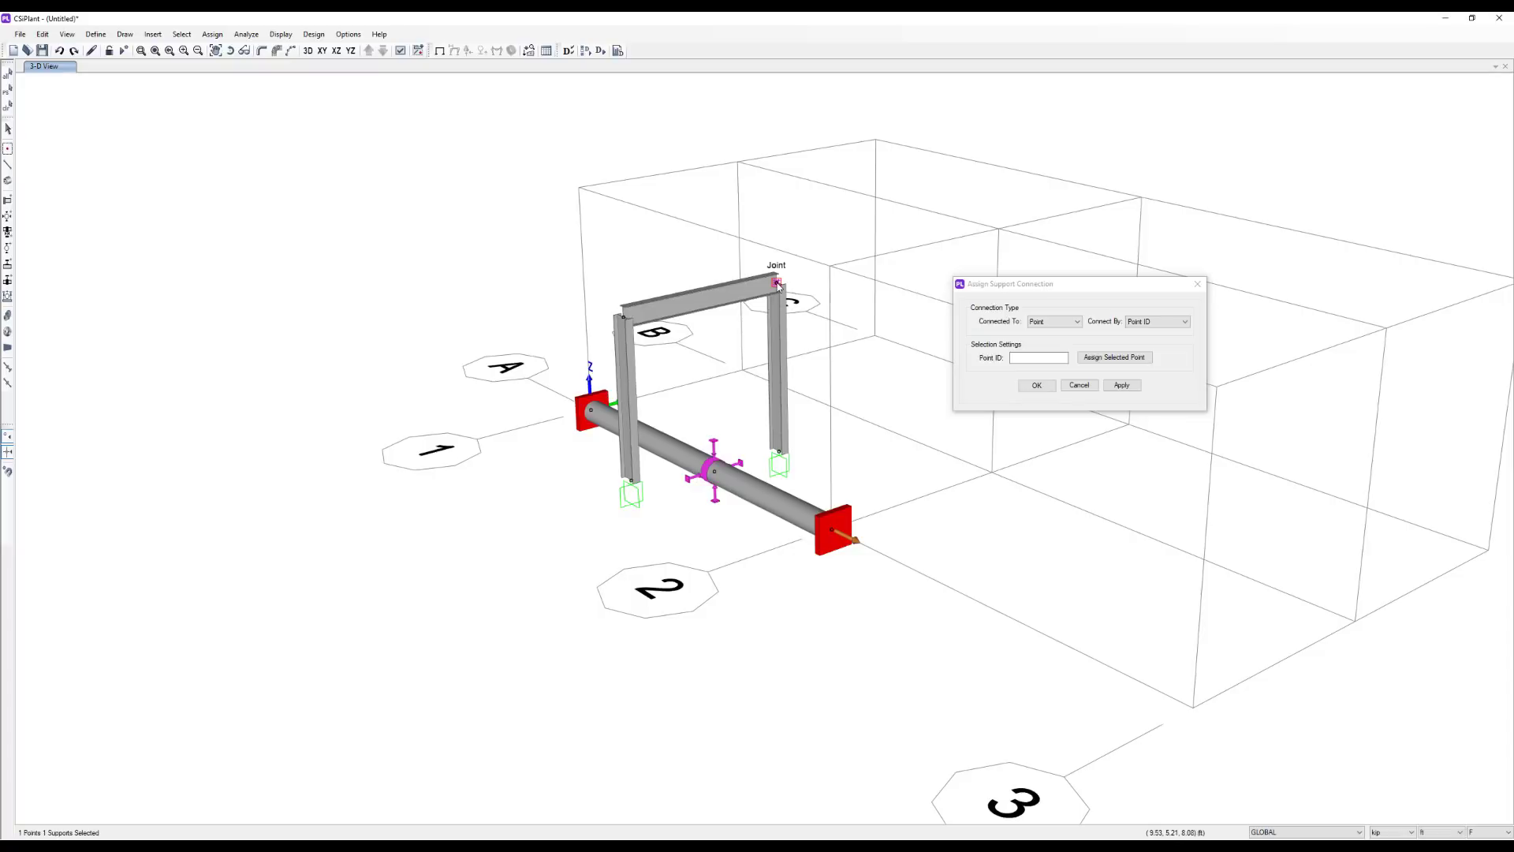
click(1095, 359)
click(1121, 386)
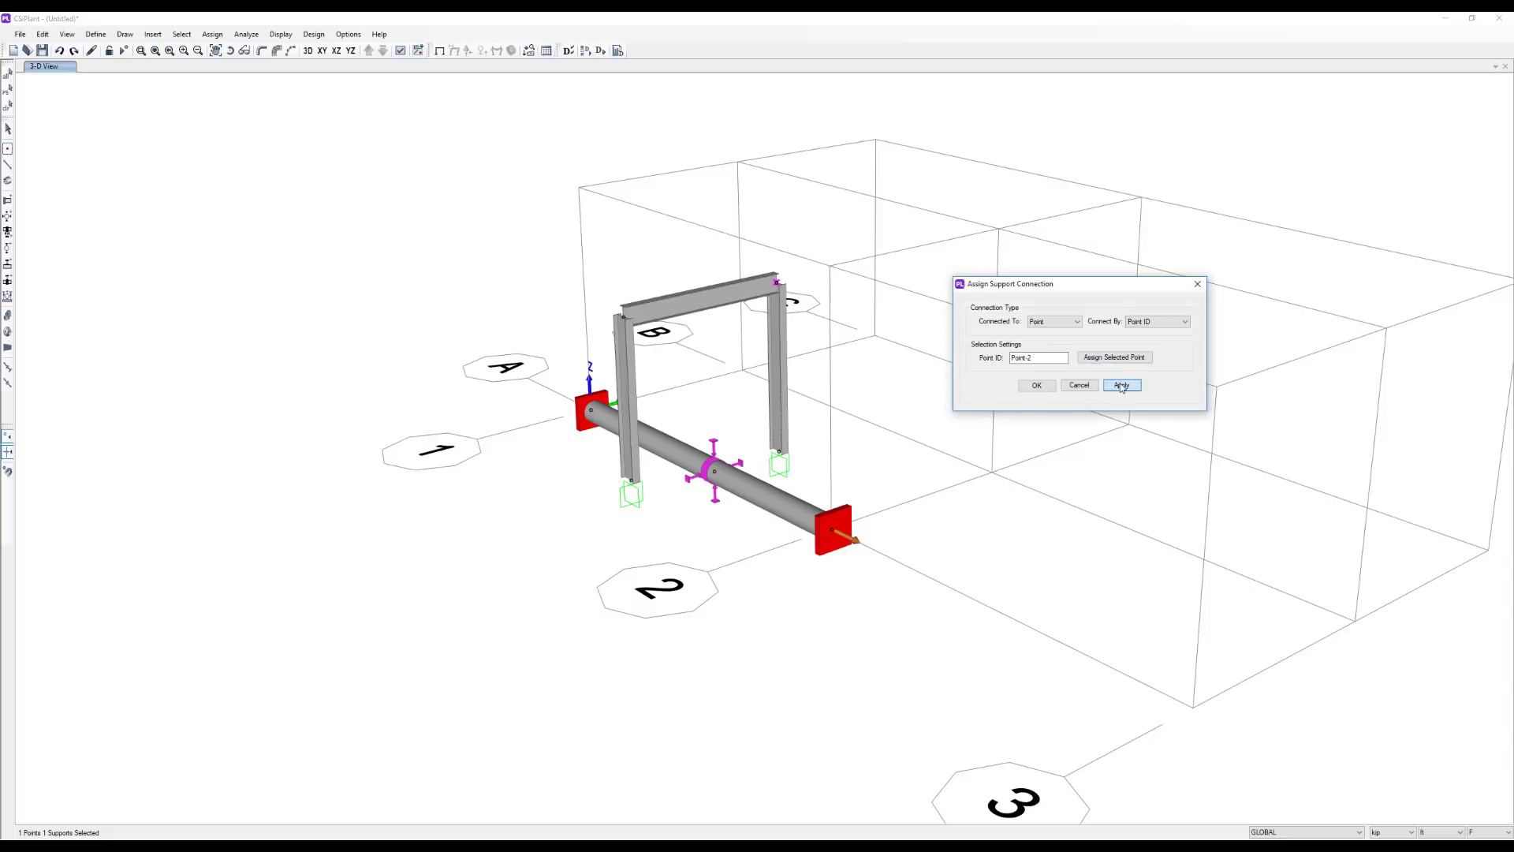
click(908, 308)
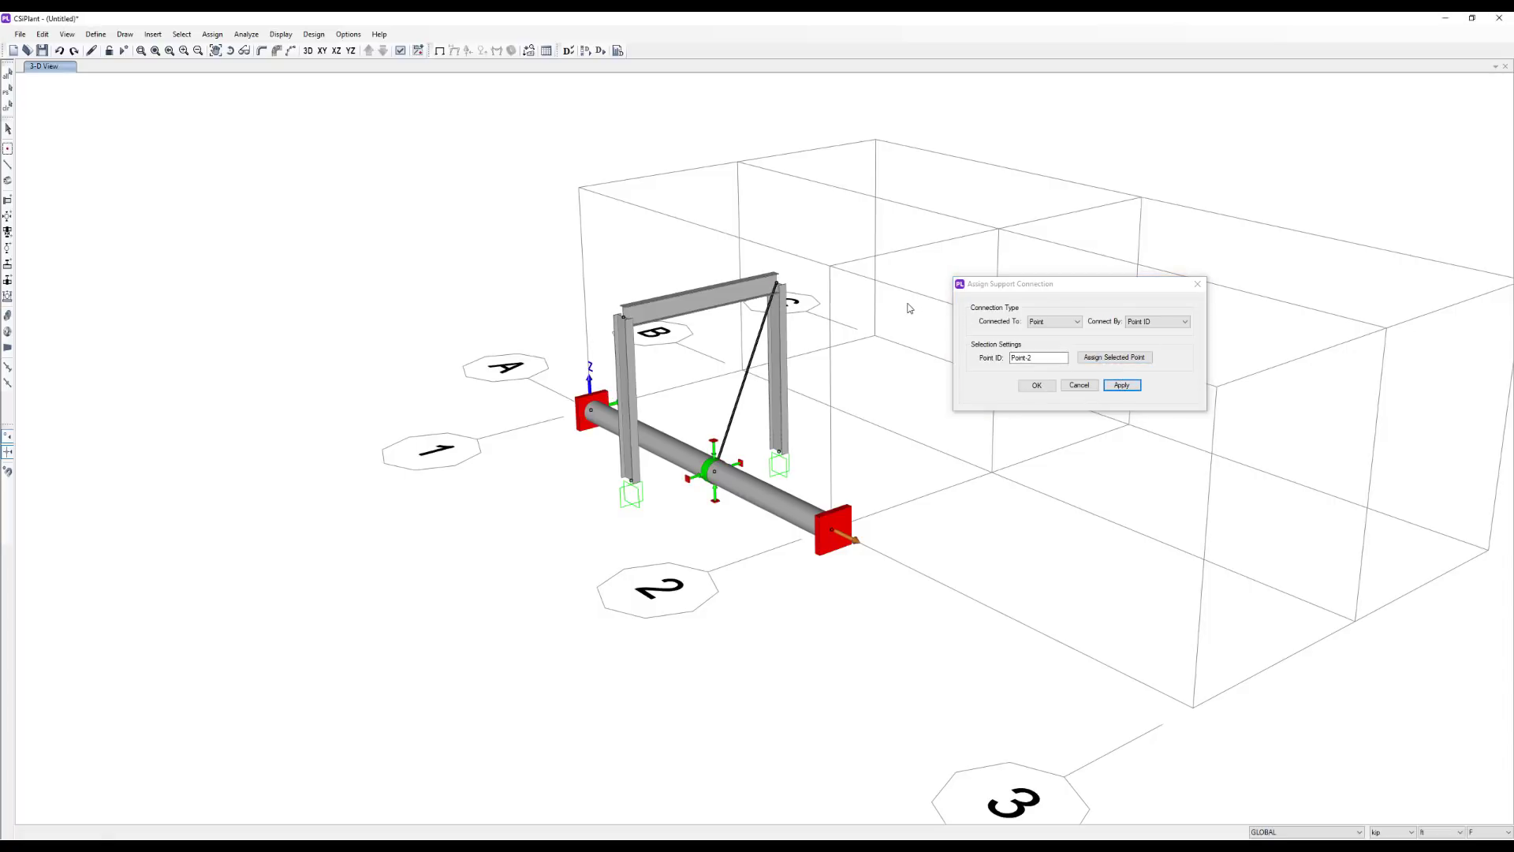
- Connect the guide support to the frame's top beam by Search in the +Z direction with a 3 ft tolerance
click(1156, 321)
click(1137, 347)
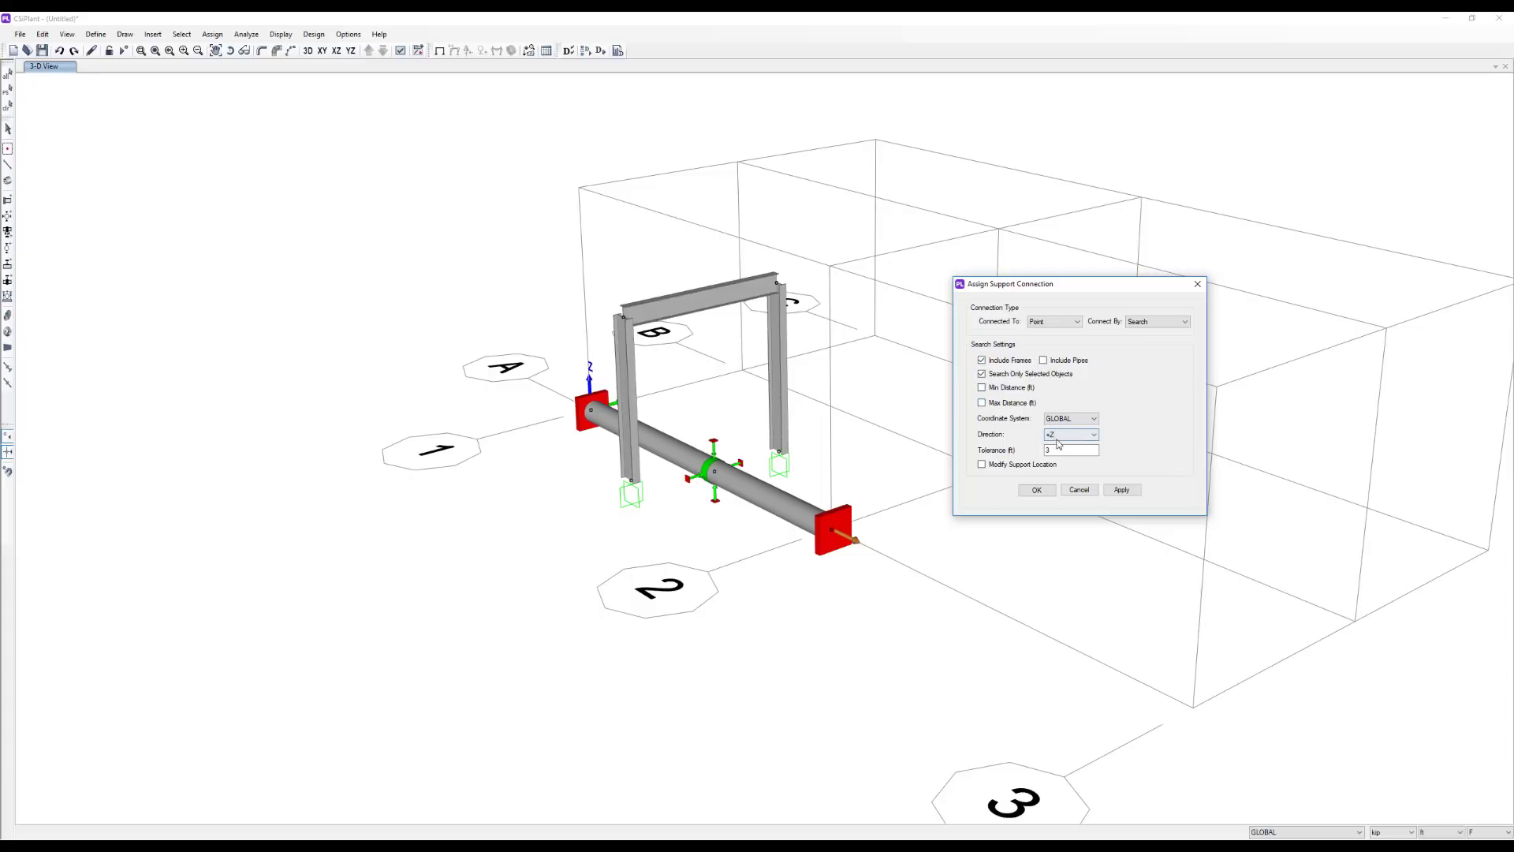
click(717, 453)
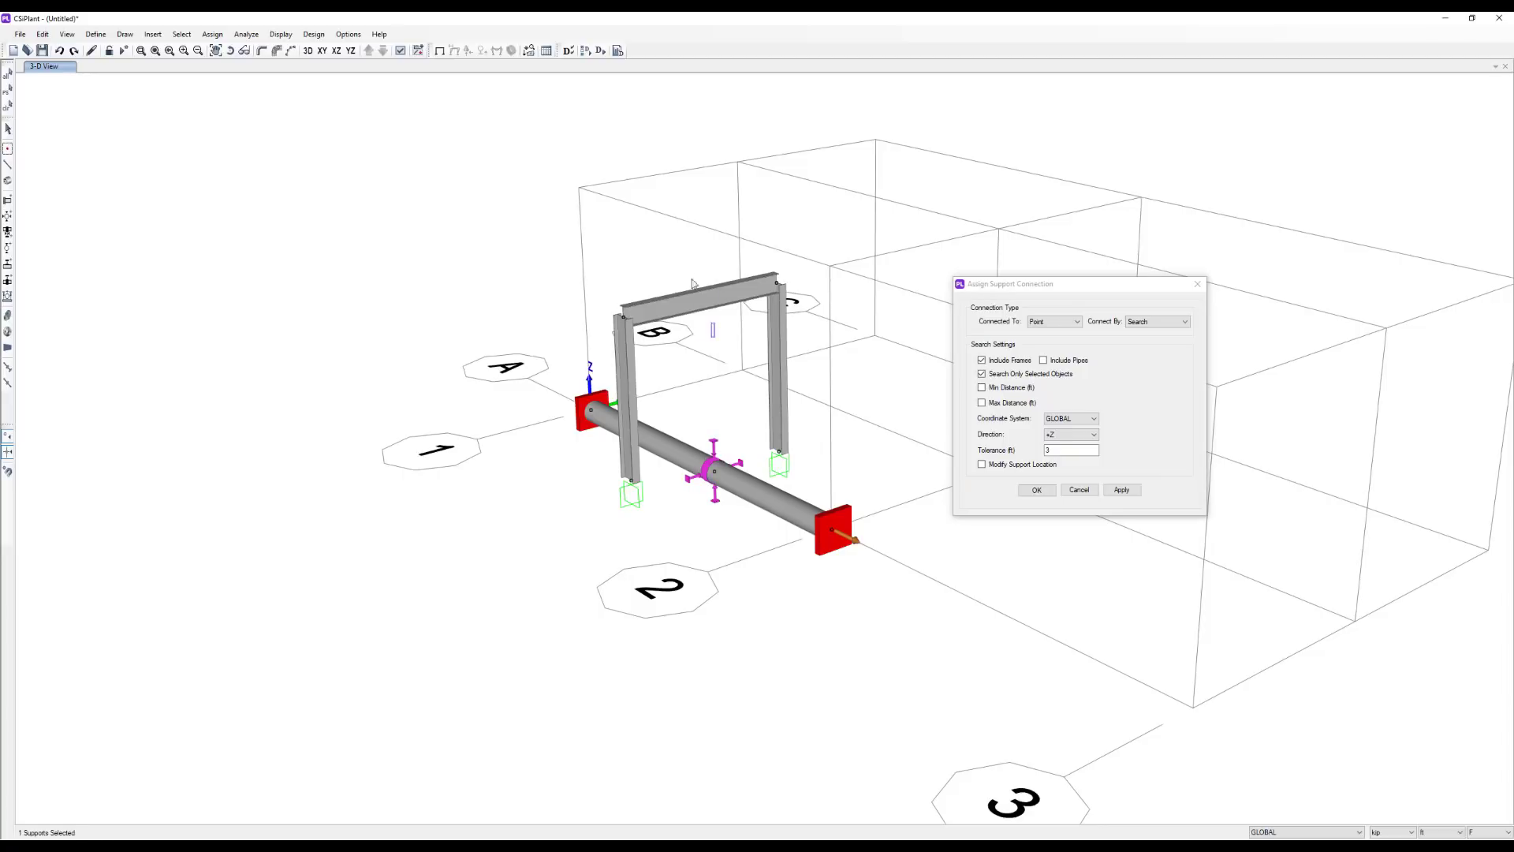
click(704, 304)
click(1121, 490)
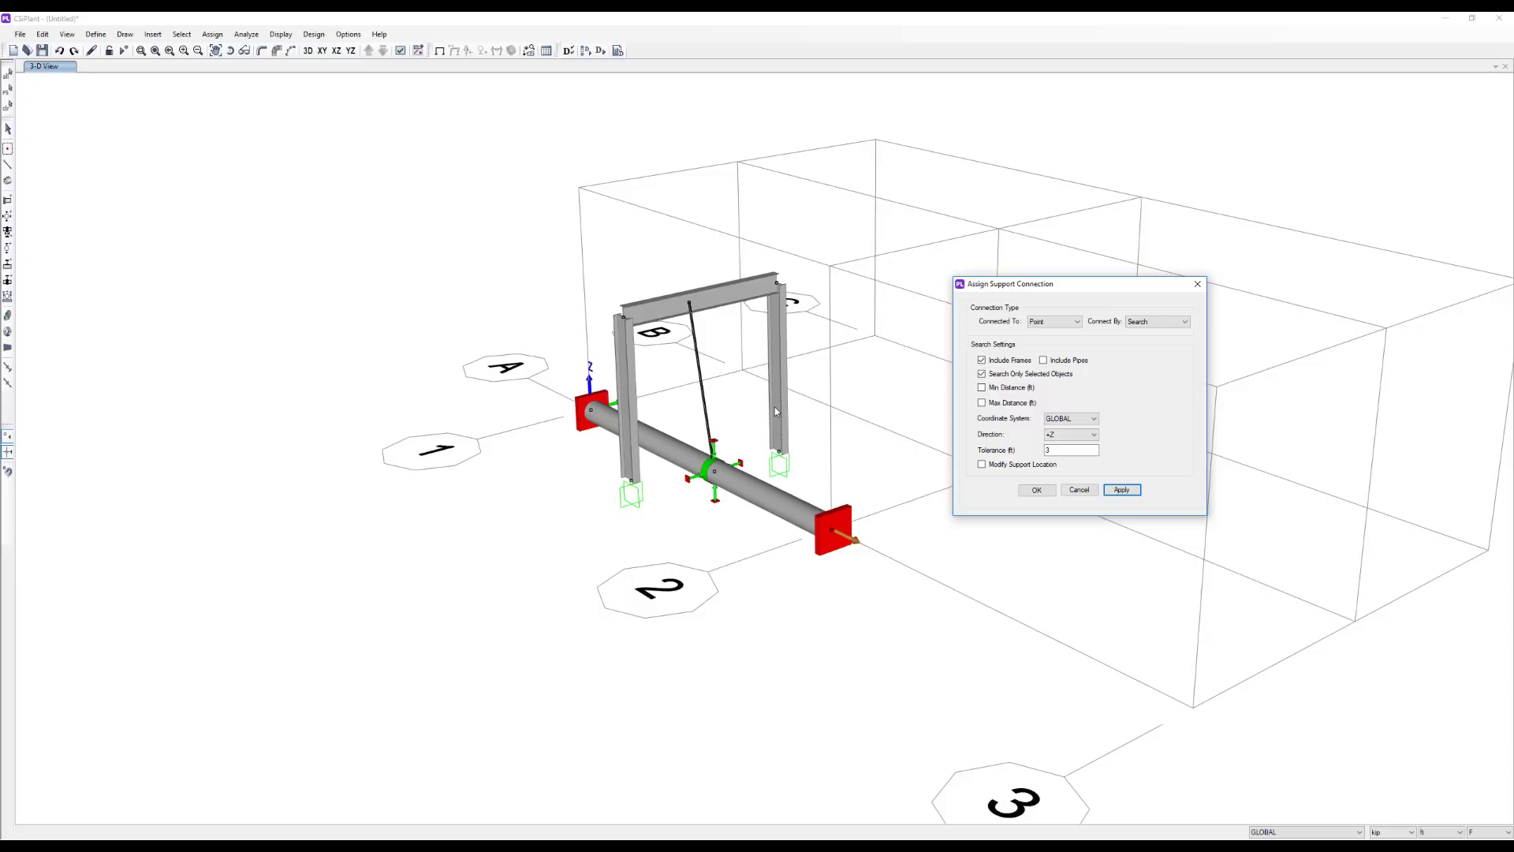
click(882, 404)
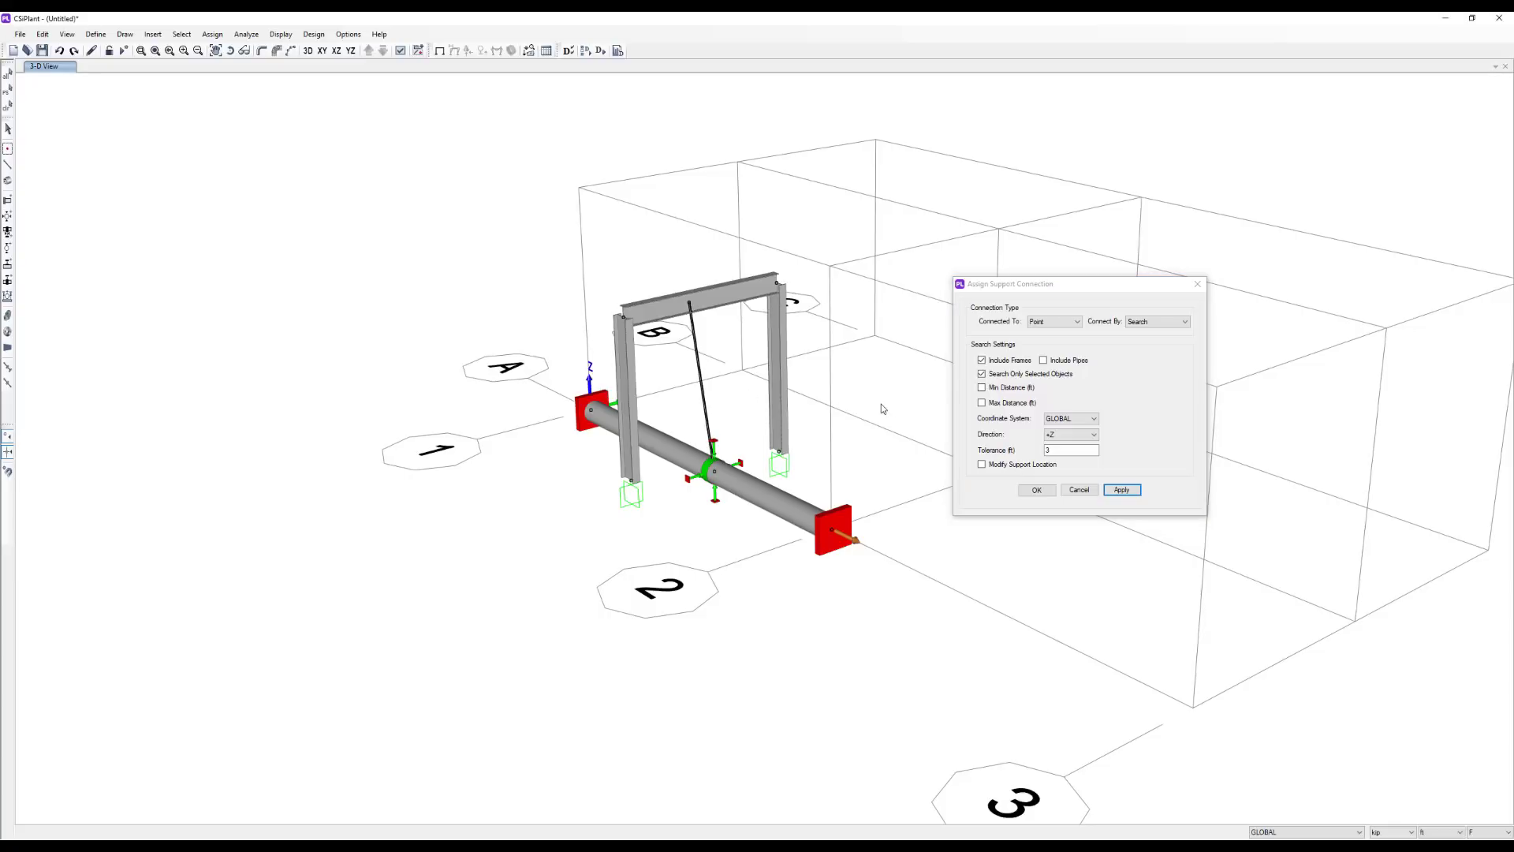
- Connect the guide support to the top beam by +Z Search with Modify Support Location enabled
click(982, 465)
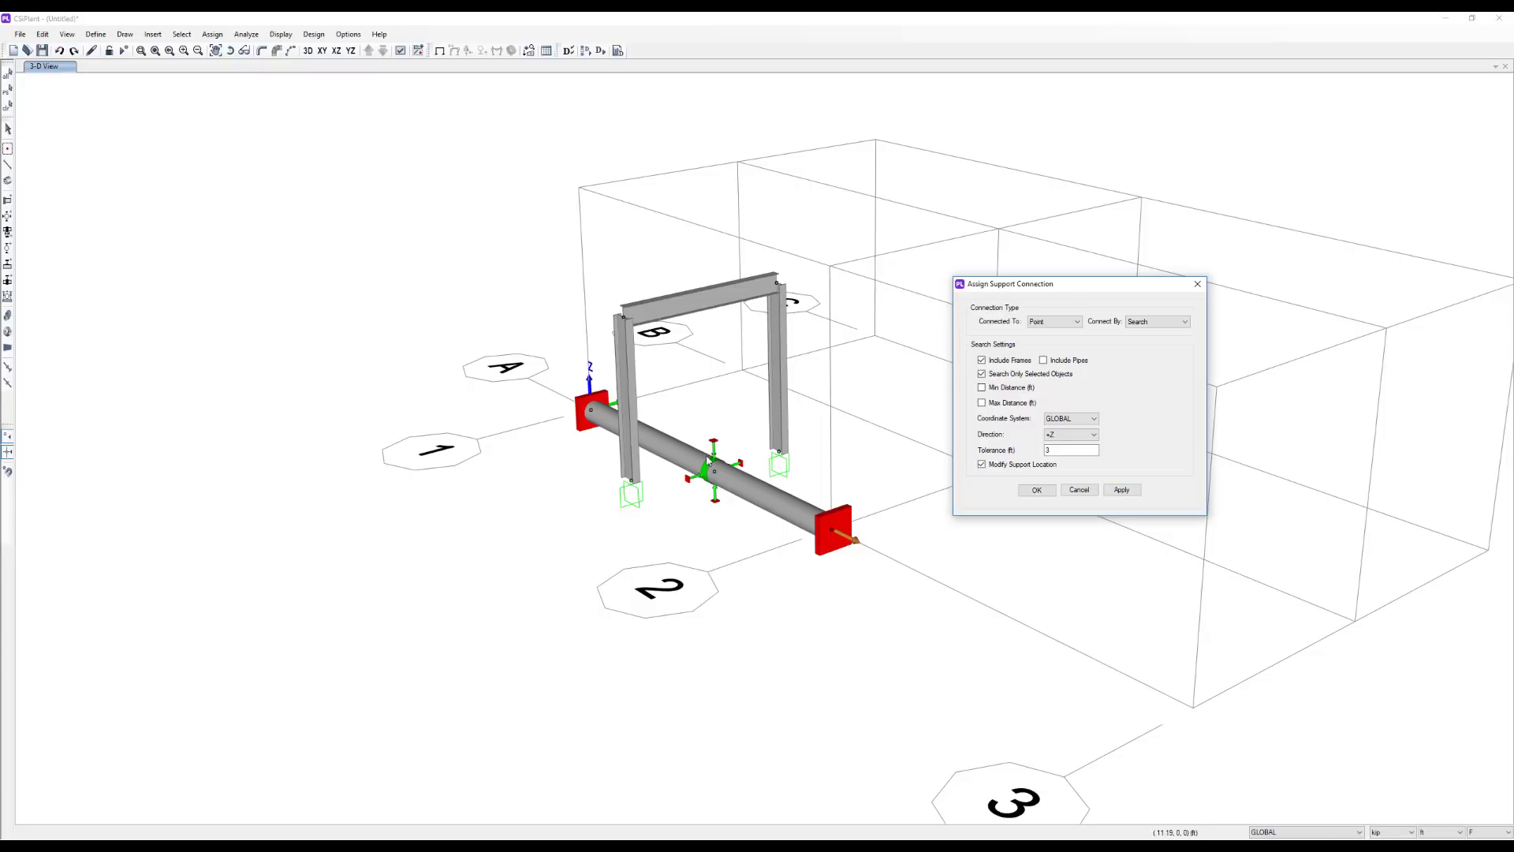
click(719, 456)
click(683, 295)
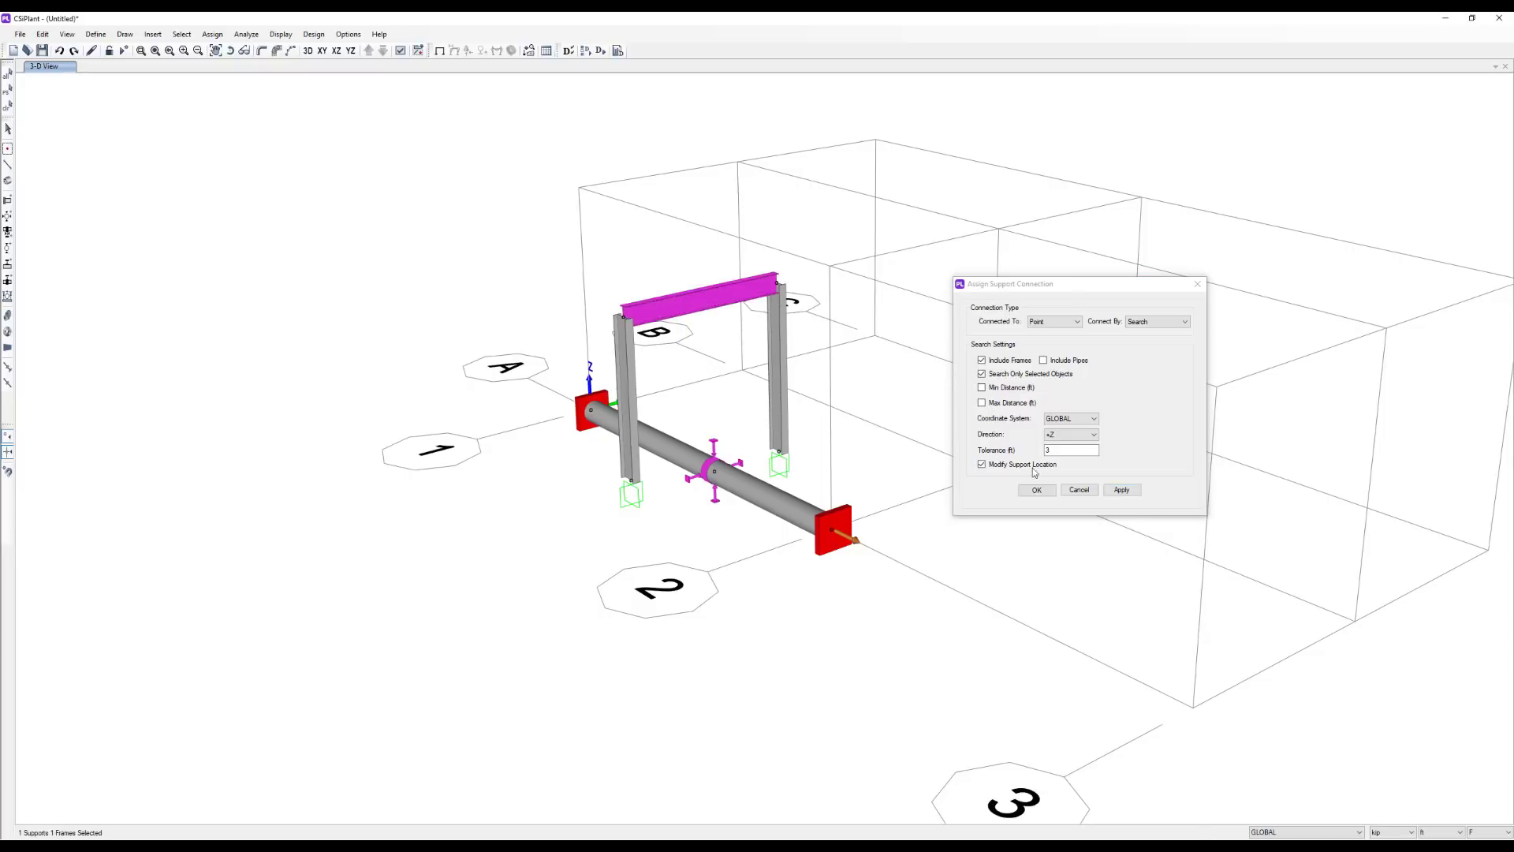
middle_drag(777, 442, 988, 386)
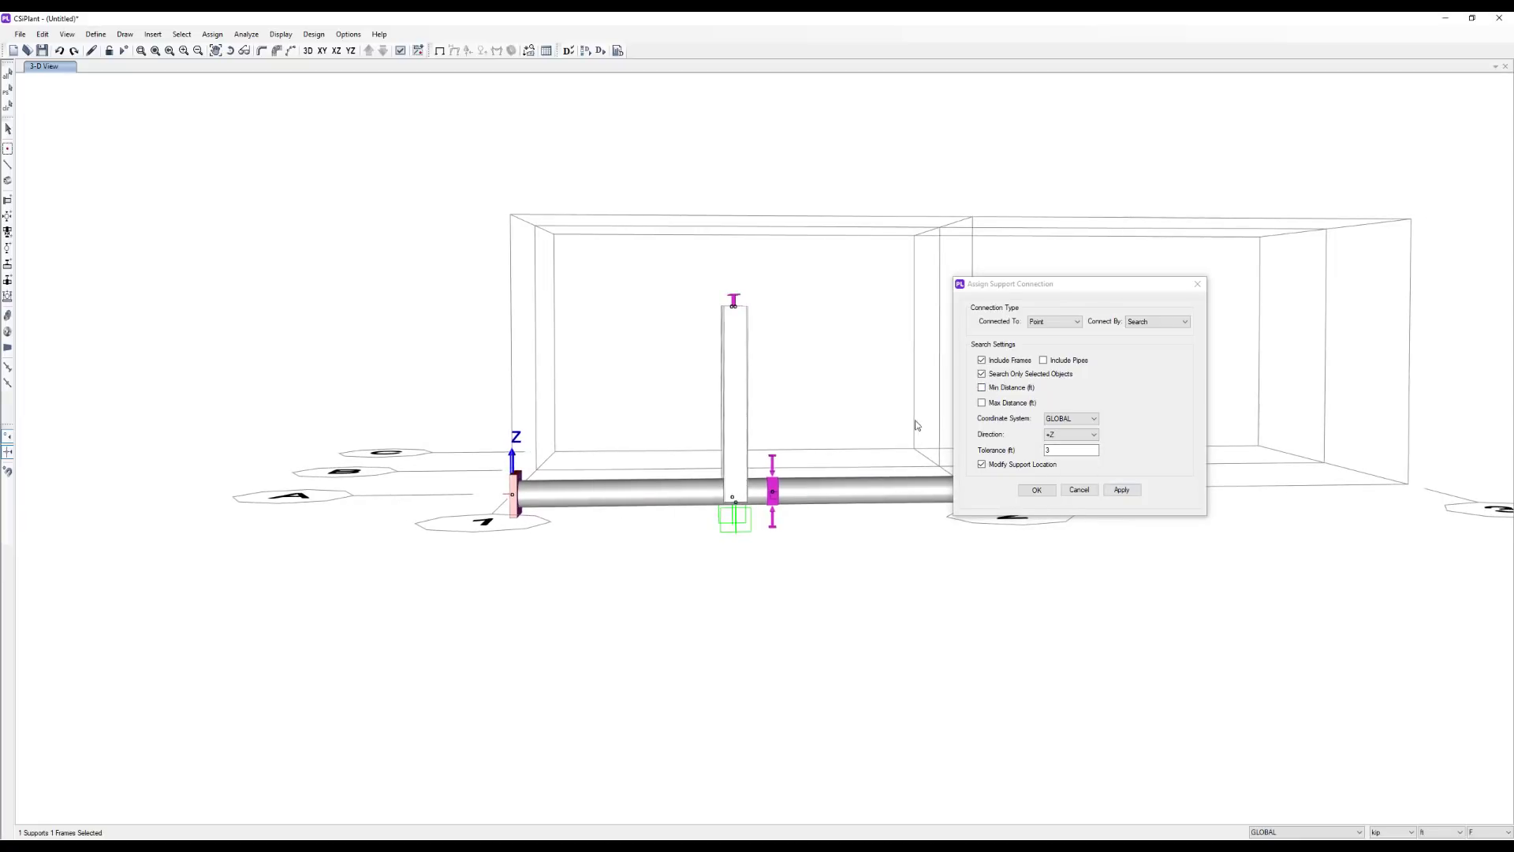
middle_drag(918, 426, 891, 429)
click(1121, 491)
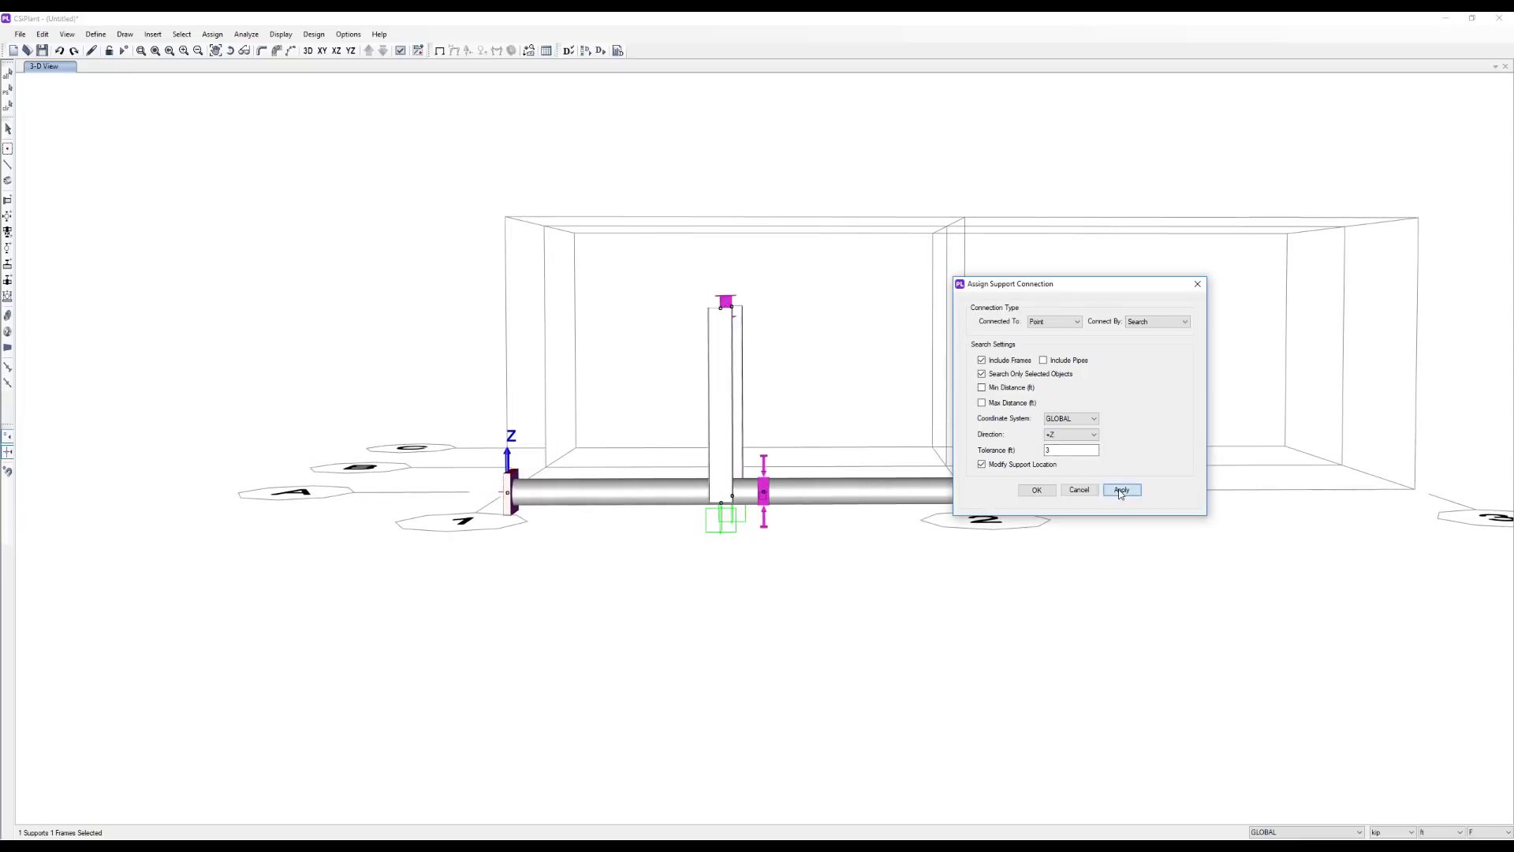
middle_drag(883, 454, 750, 477)
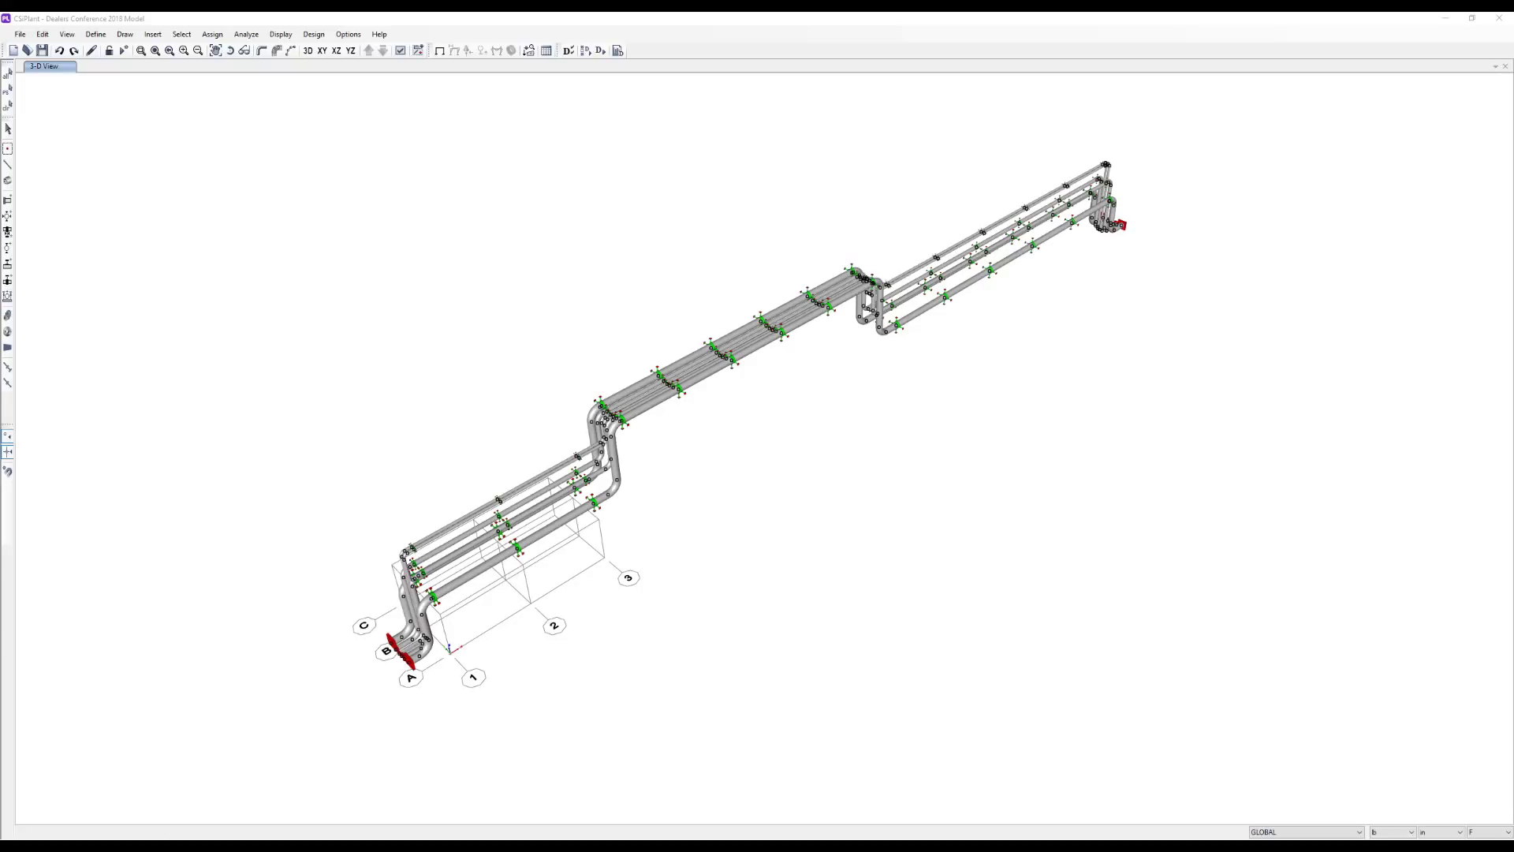
- Switch to SAP2000 to view the Pipe Rack structural model, and return to the CSiPlant piping model
key(alt+Tab)
drag(709, 98, 1022, 84)
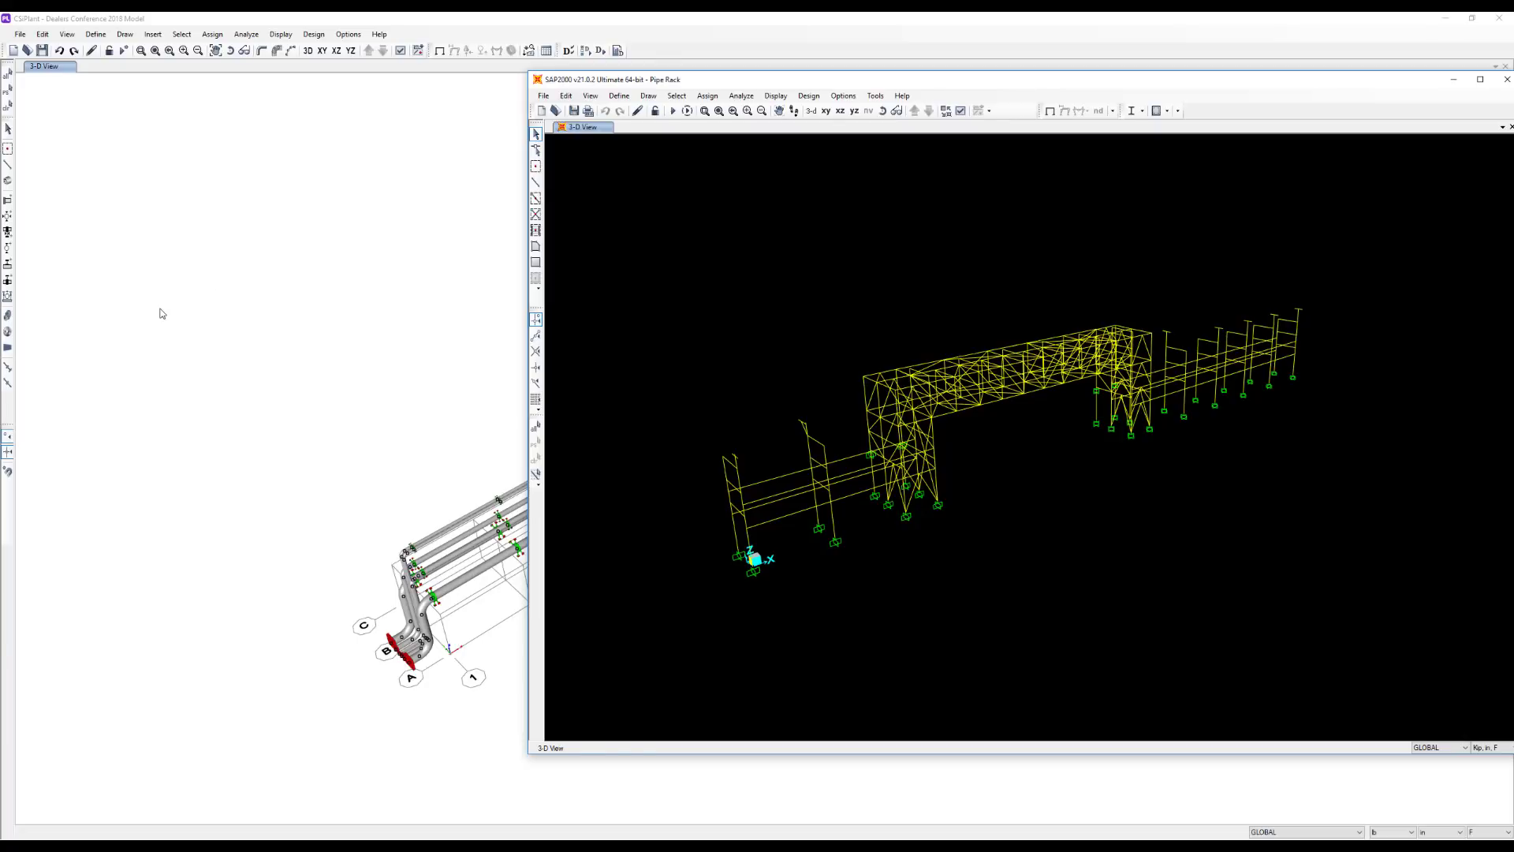
click(159, 309)
- Add the SAP2000 model file Pipe Rack to the piping model and accept its import log
click(43, 34)
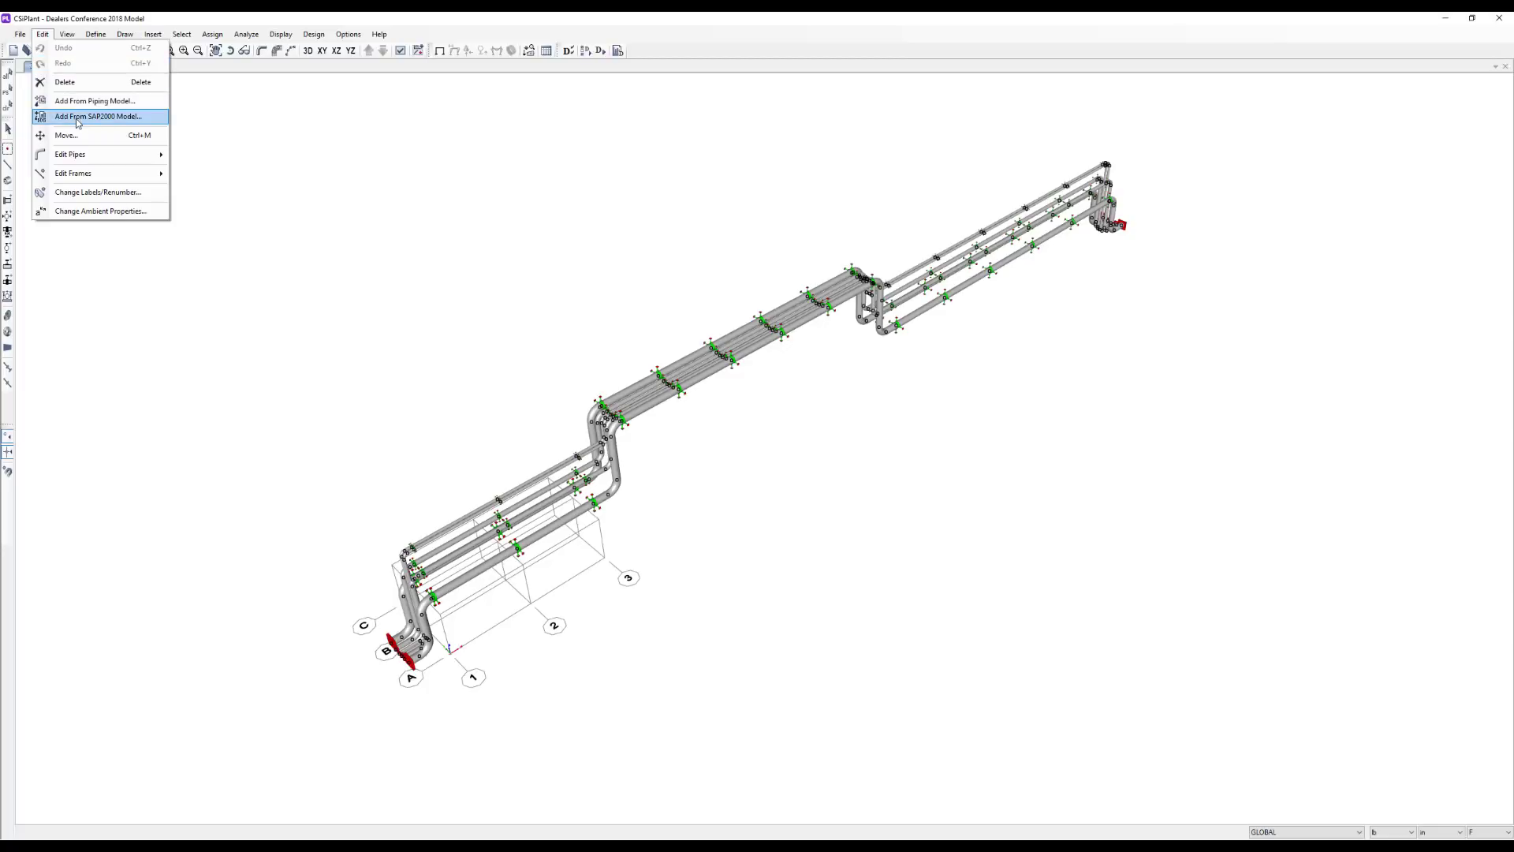
click(76, 117)
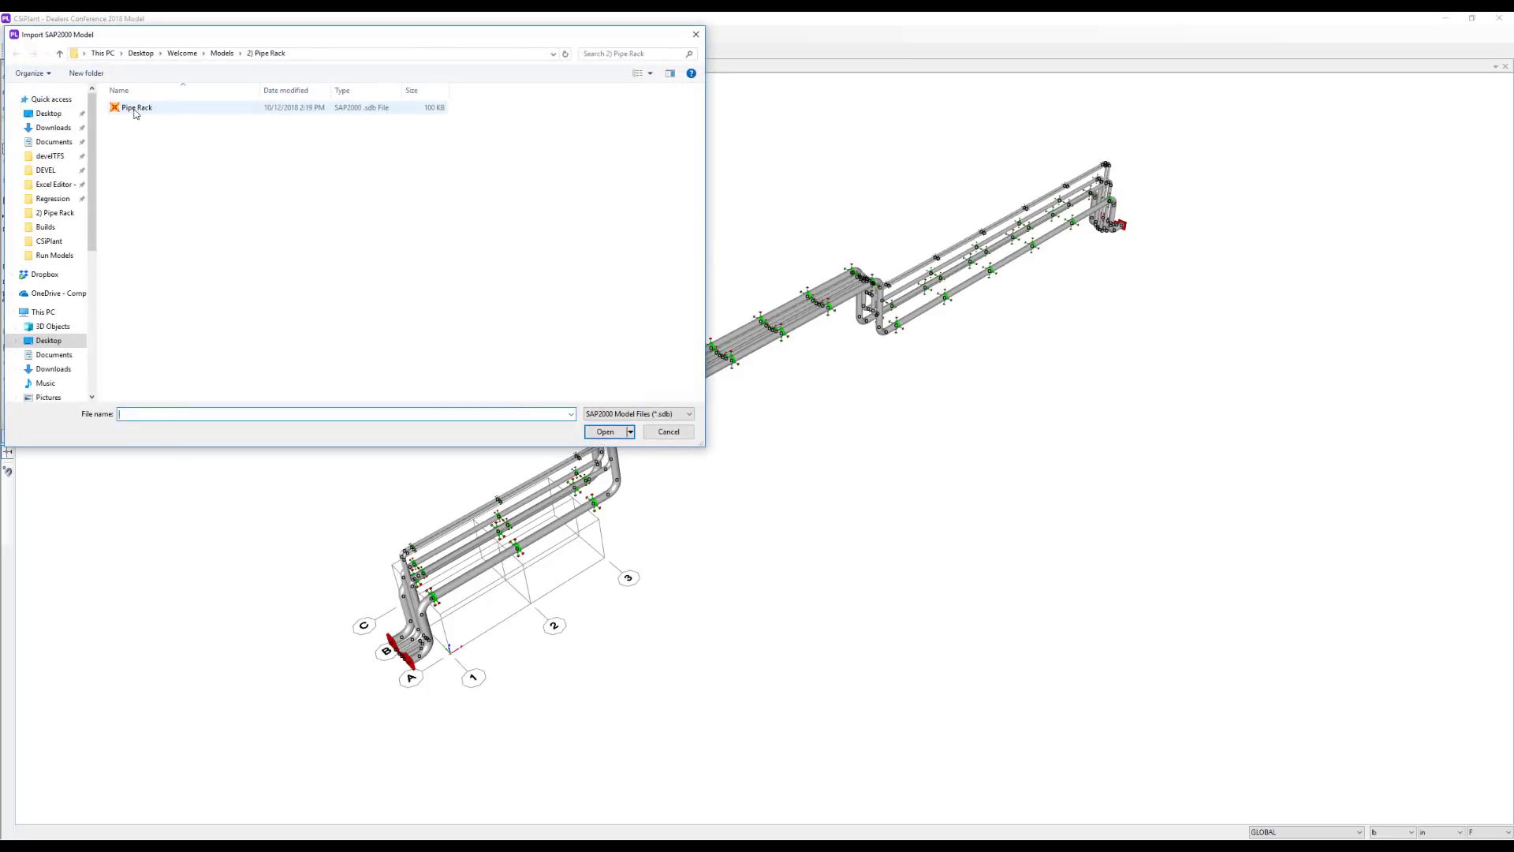
double_click(136, 108)
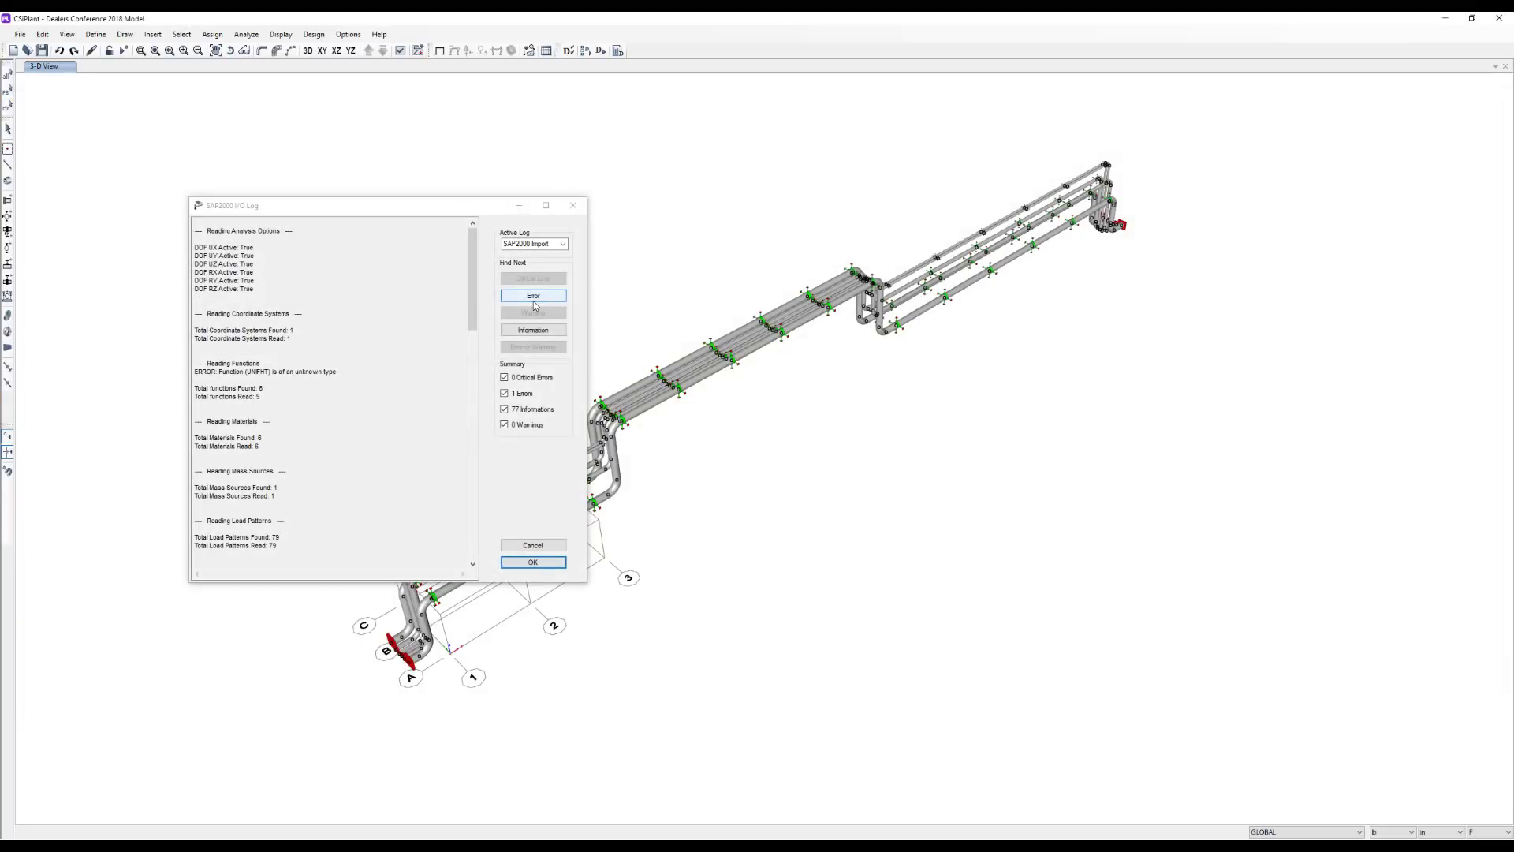
click(533, 562)
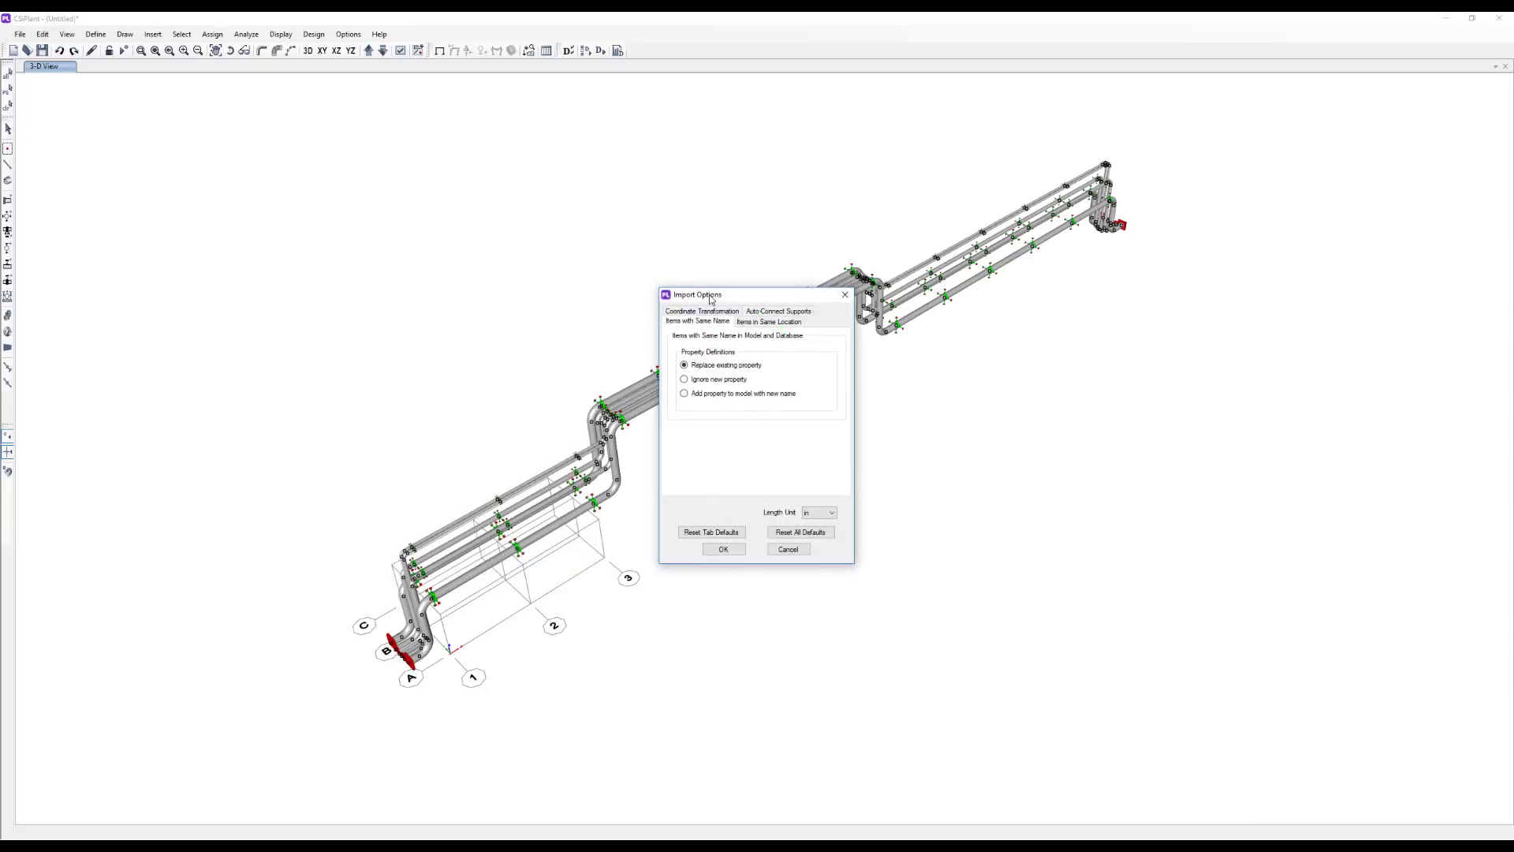
- Merge the imported structure with Auto Connect Supports to frames at a 0.1 in tolerance, and accept the merge log
drag(710, 300, 925, 358)
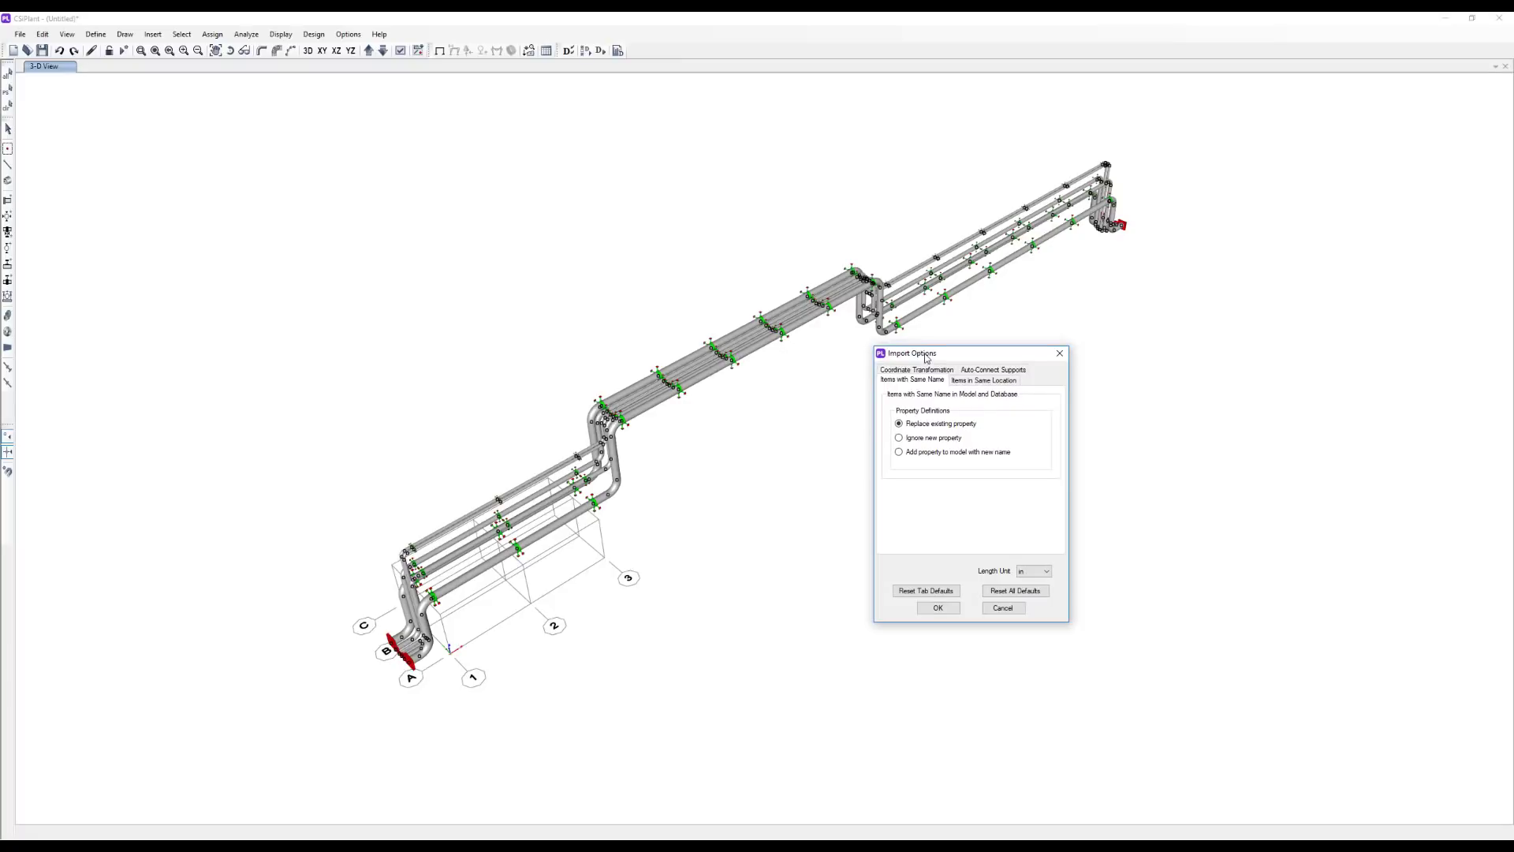
click(995, 371)
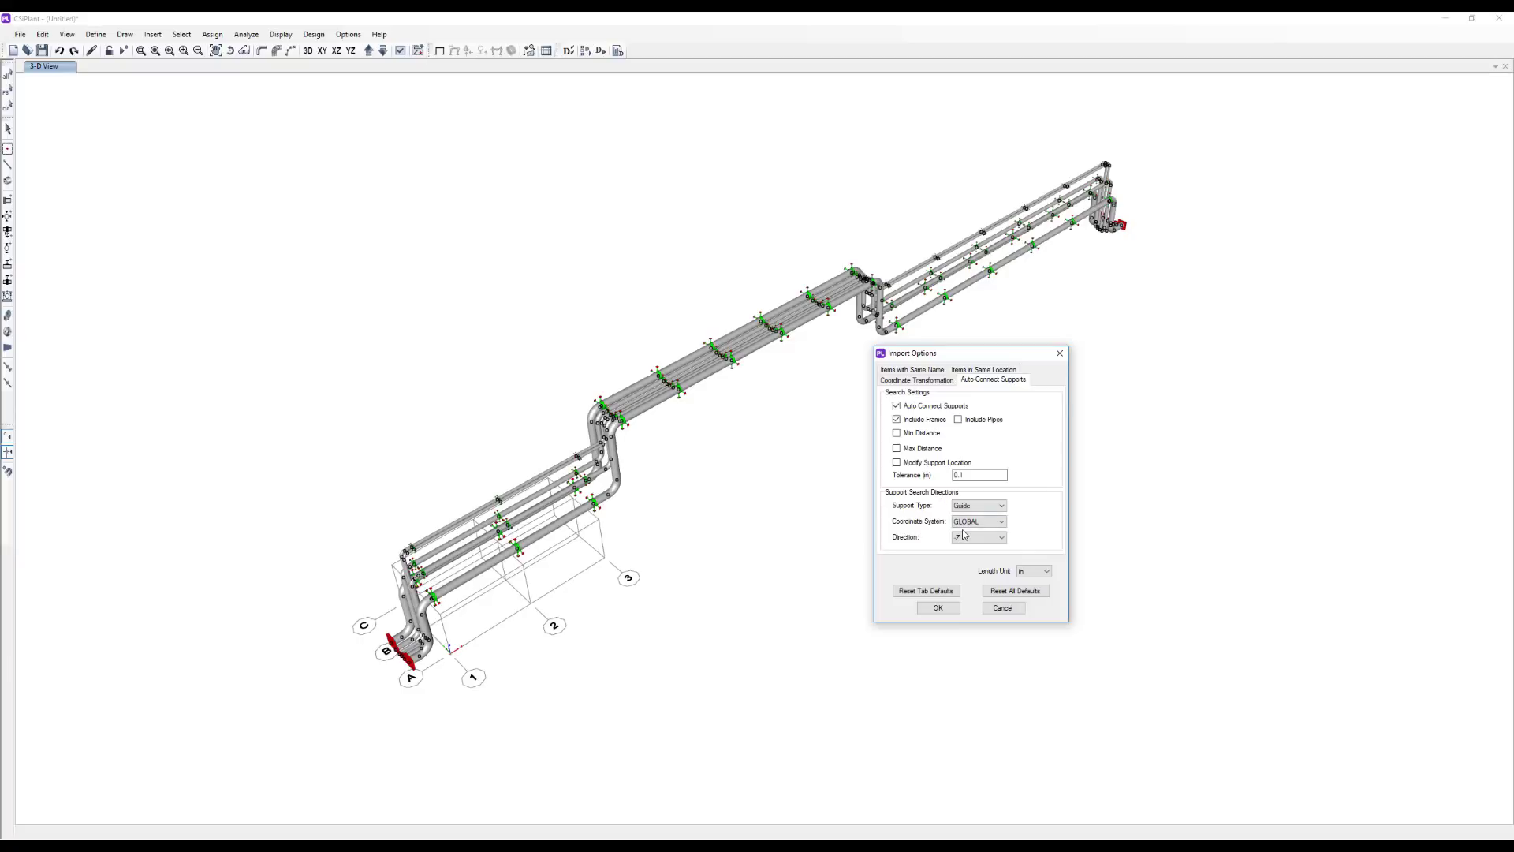
click(938, 609)
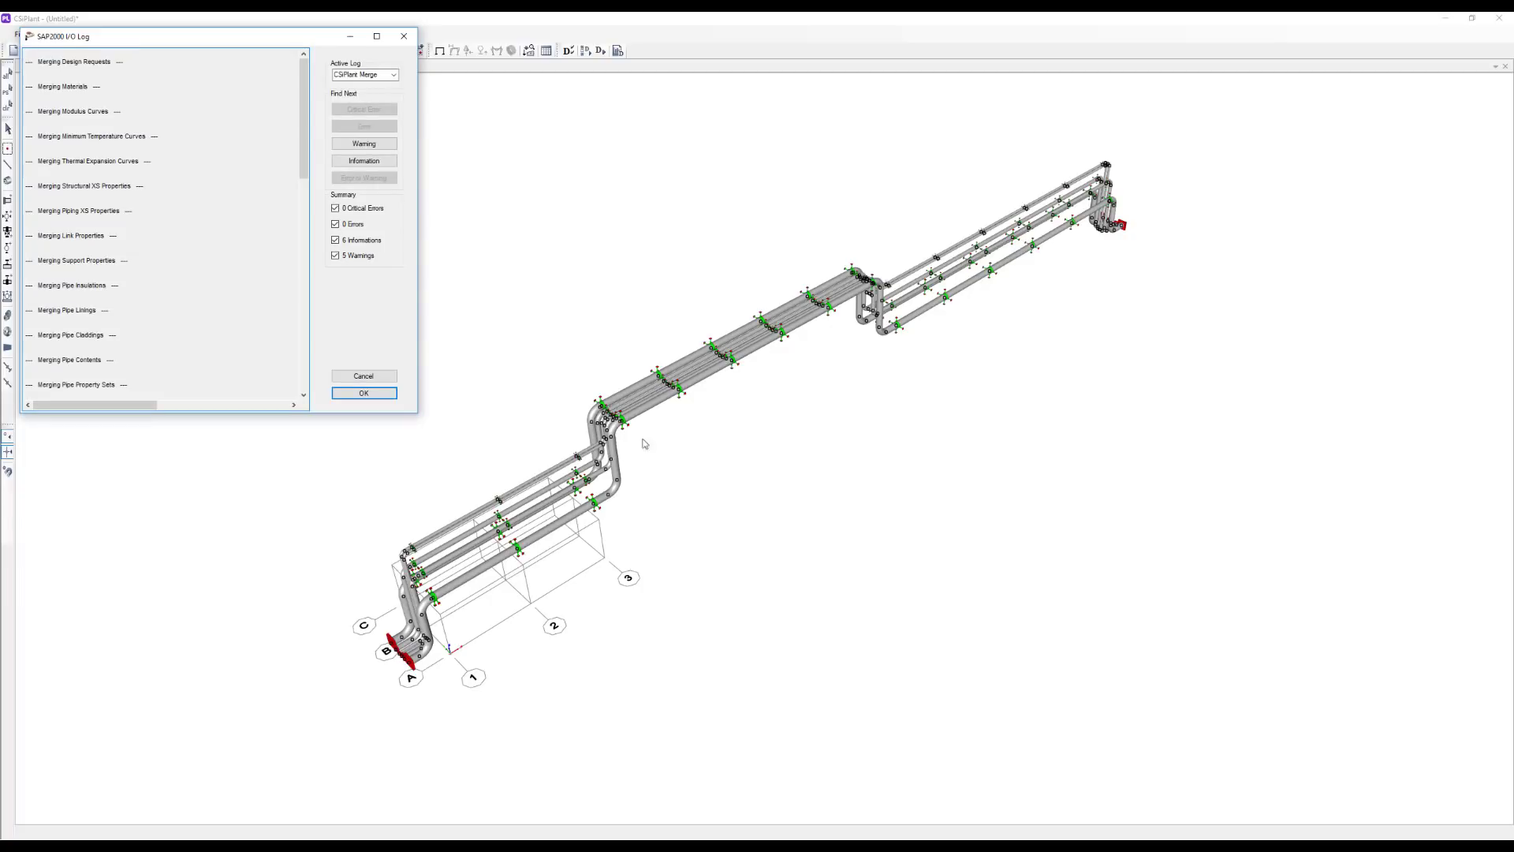
click(382, 394)
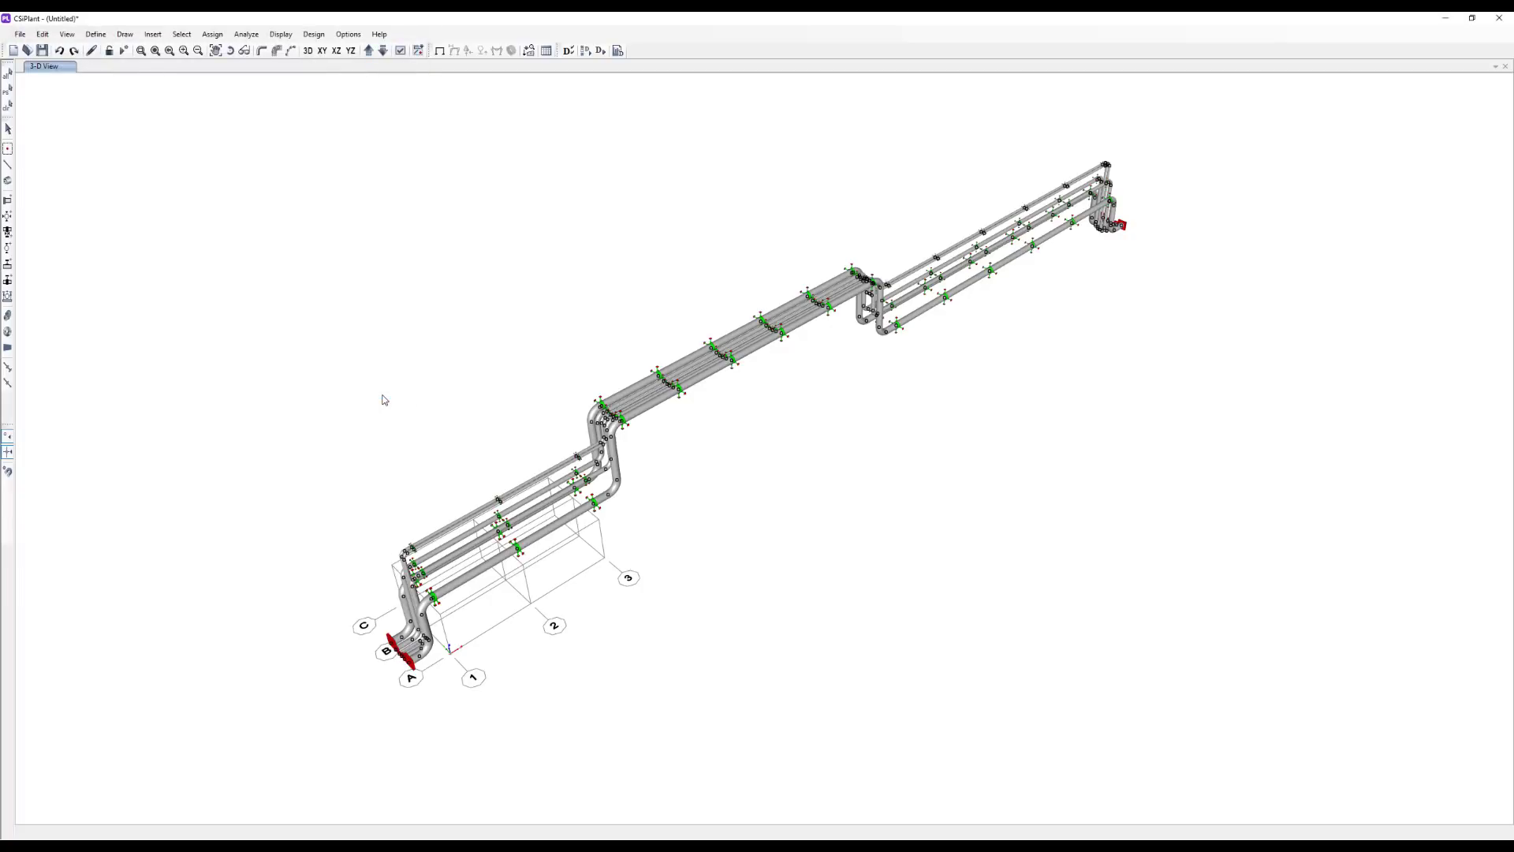
- Hide the joints in the 3-D view through the display options
click(401, 51)
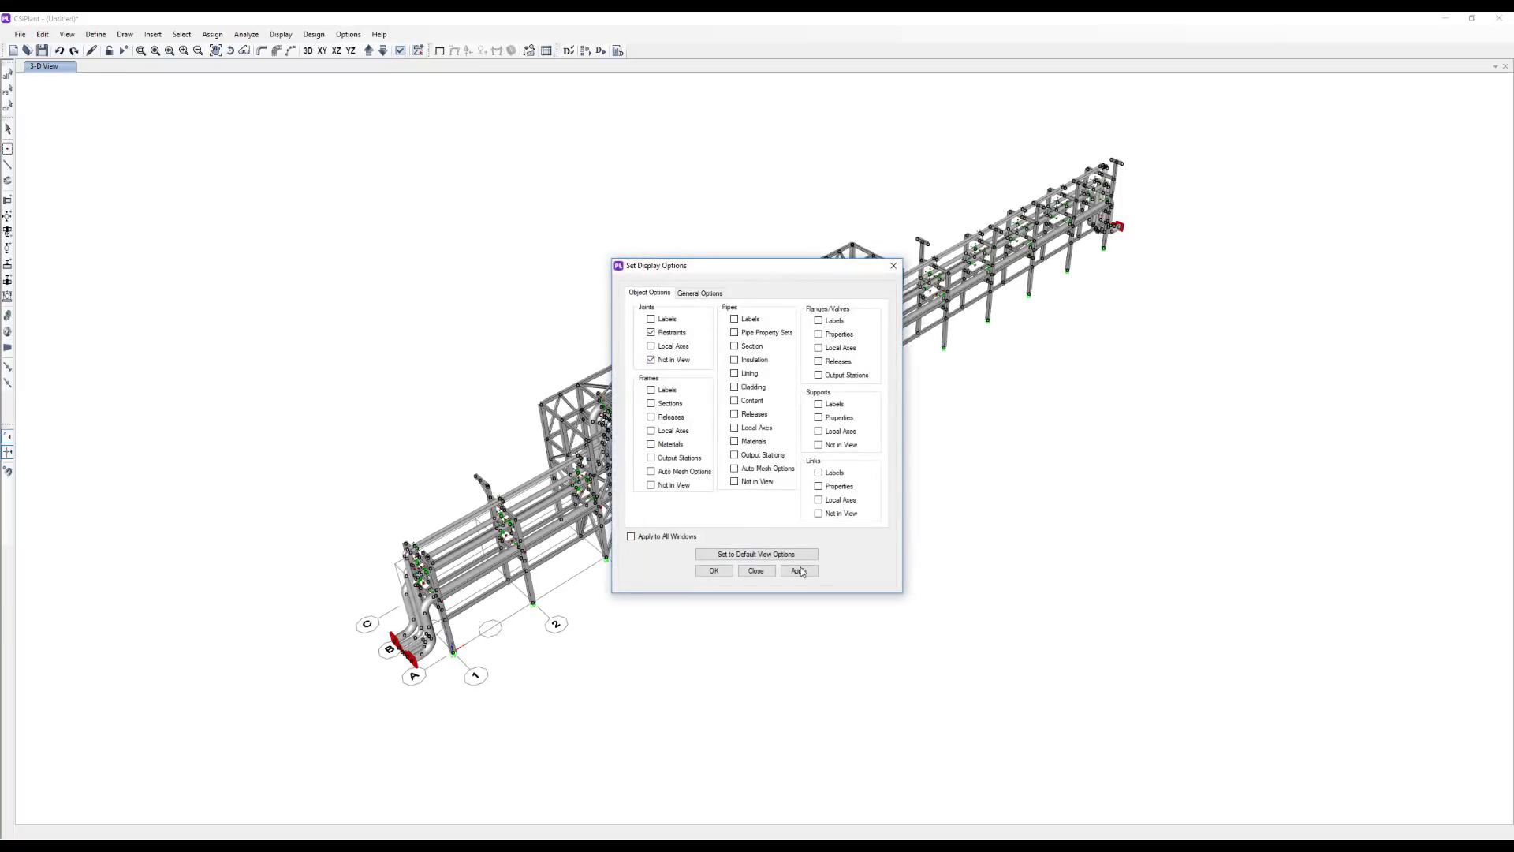
click(799, 571)
click(893, 265)
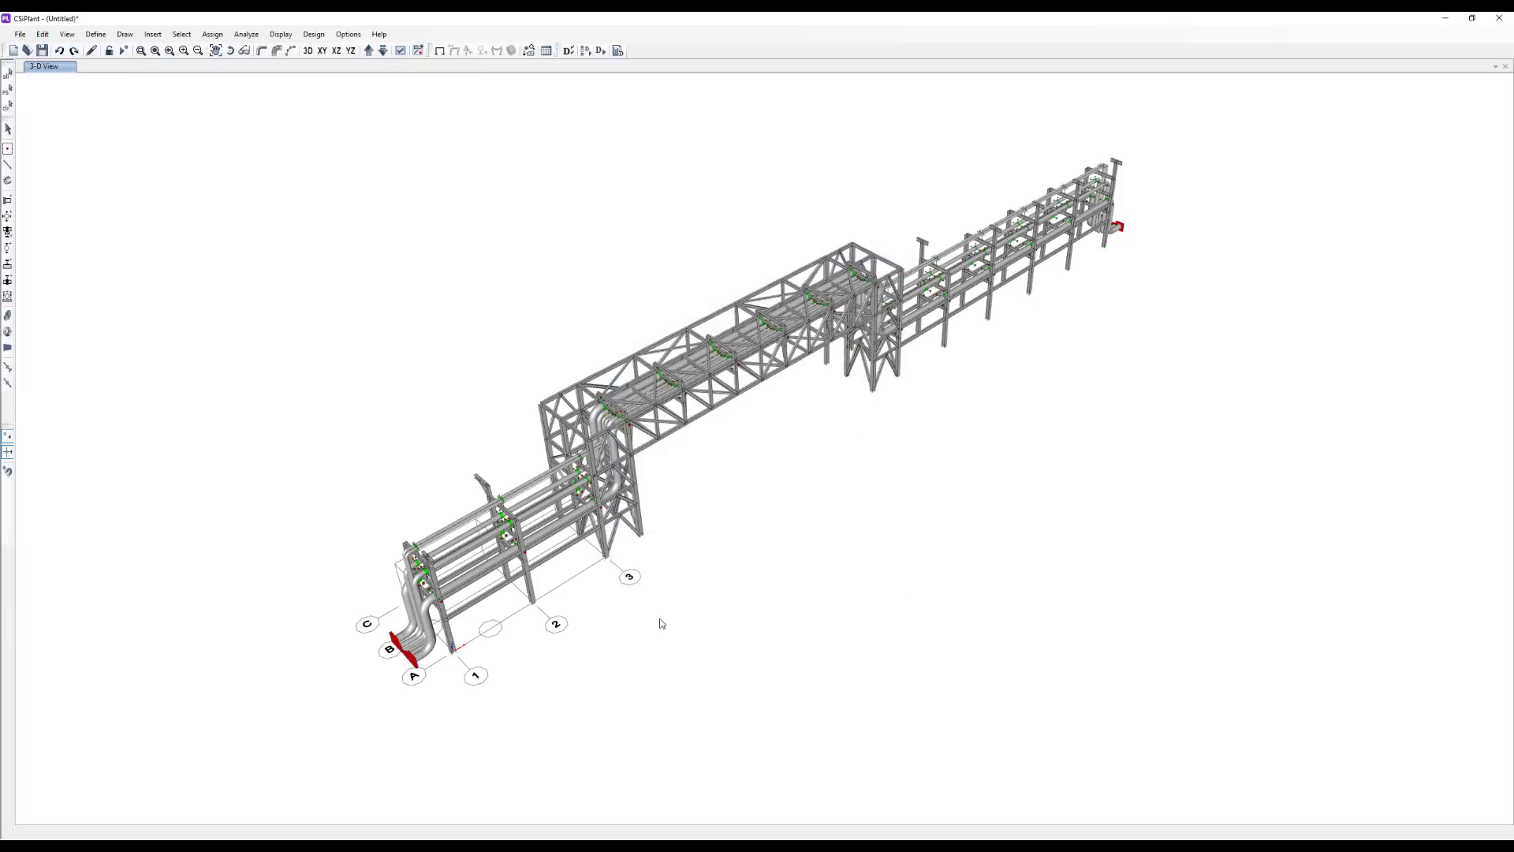
- Examine the combined pipe rack model, following the guide supports and their steel frames along the whole pipe run
shift+middle_drag(661, 623, 710, 485)
scroll(462, 408, up, 5)
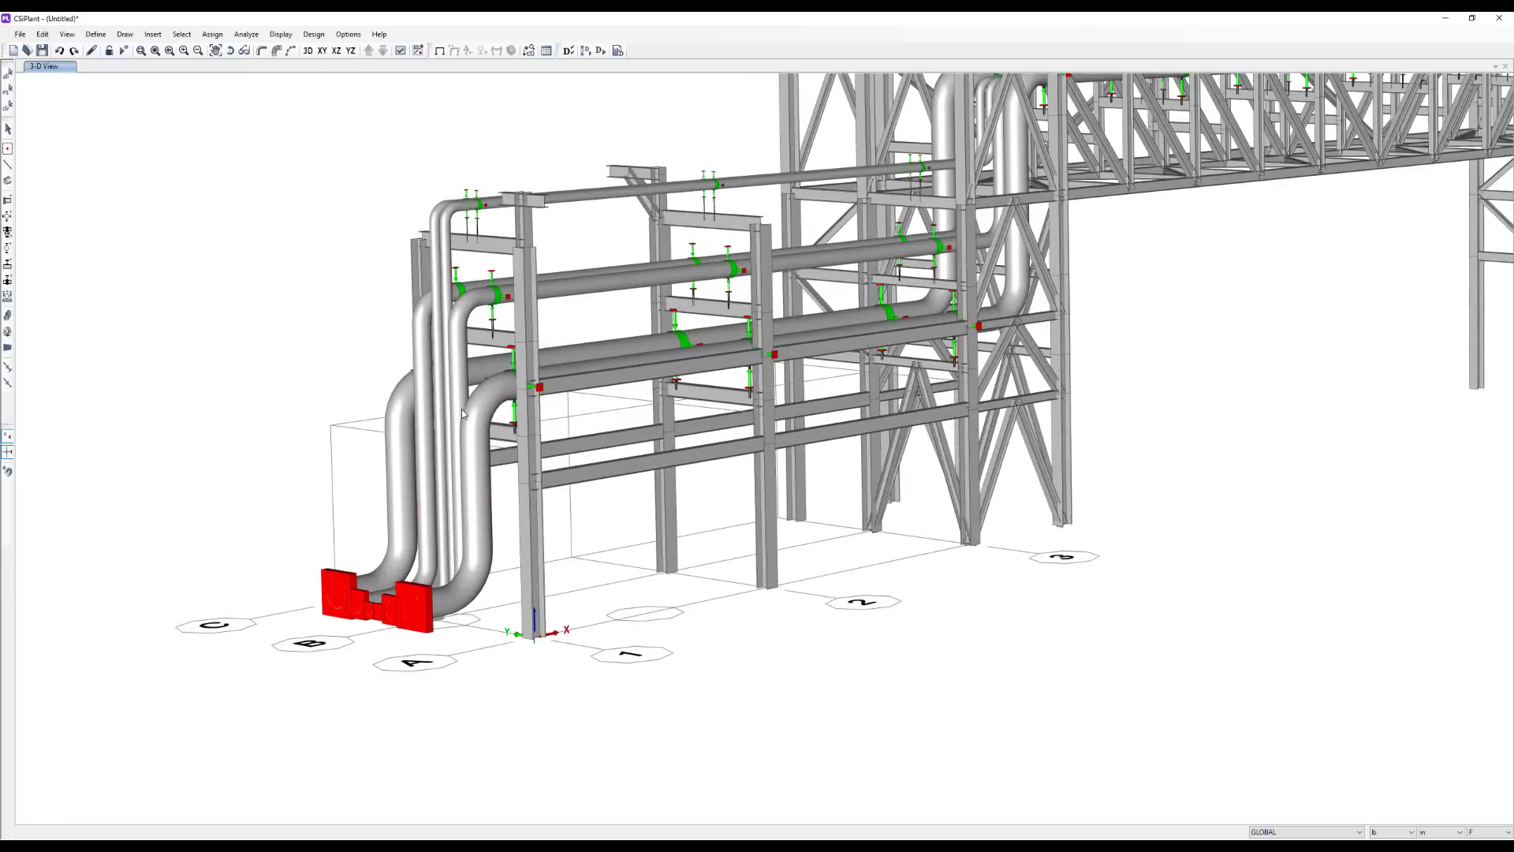
scroll(461, 408, up, 2)
scroll(587, 374, up, 2)
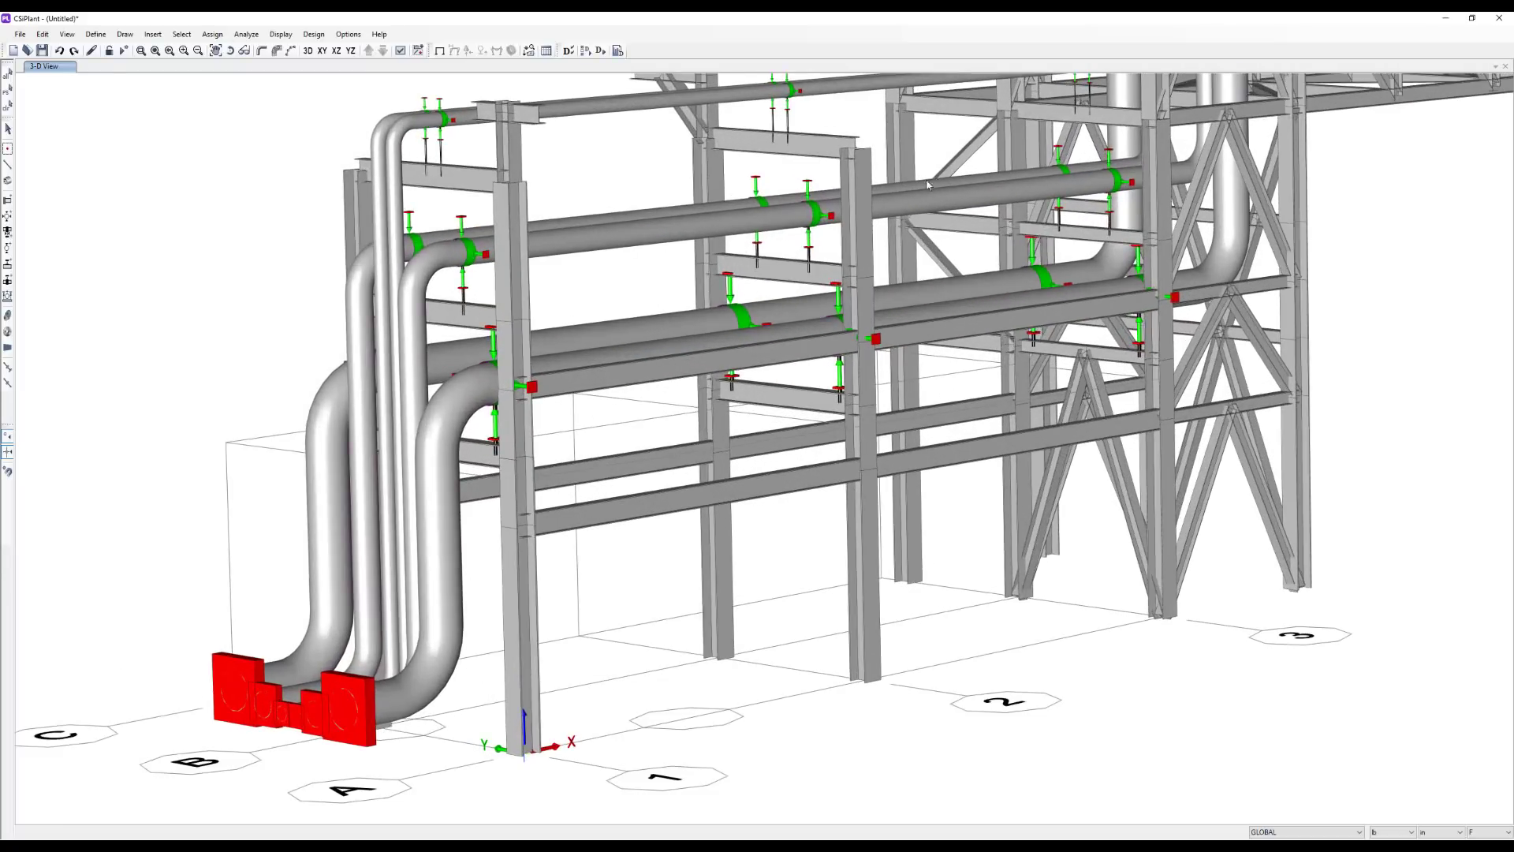
middle_drag(930, 182, 274, 502)
middle_drag(896, 455, 554, 435)
middle_drag(1148, 388, 1007, 408)
scroll(1008, 408, down, 7)
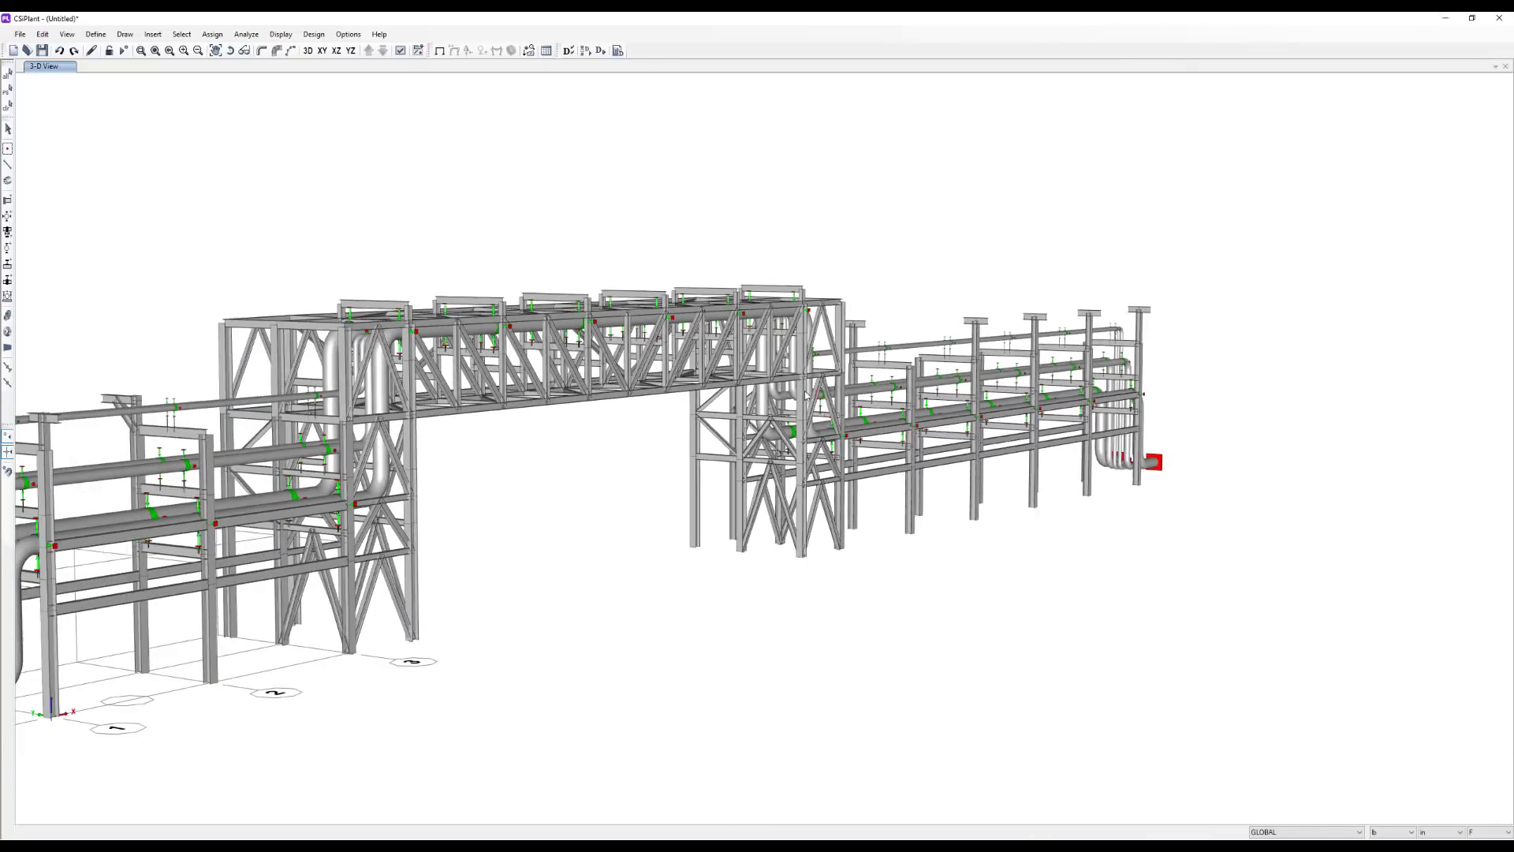
shift+middle_drag(464, 387, 533, 385)
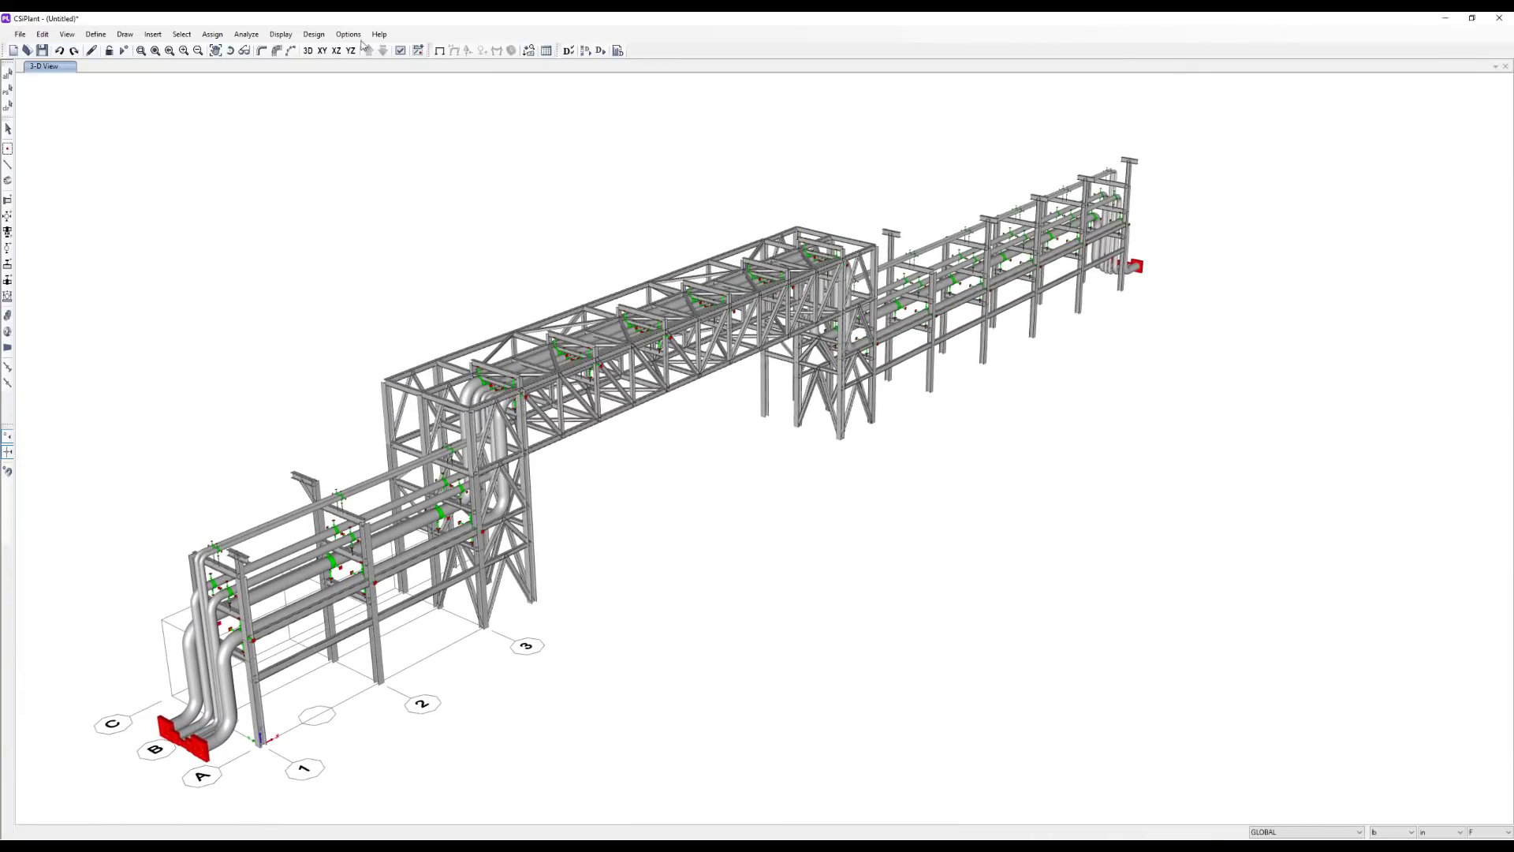
- Set the nonlinear static load case GR as the only case to run, and start the analysis
click(246, 34)
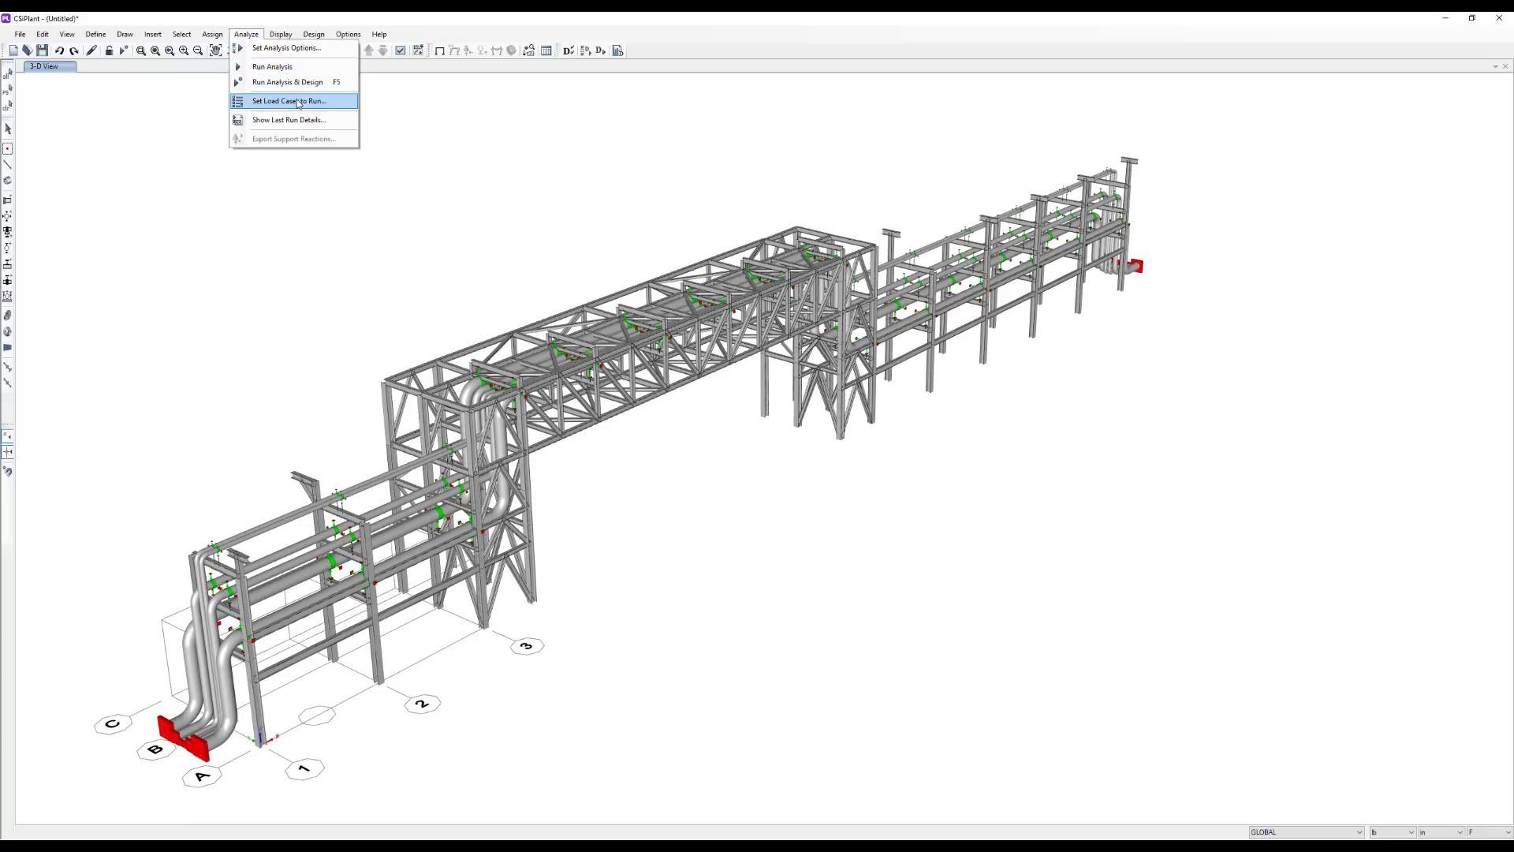
click(289, 101)
click(599, 360)
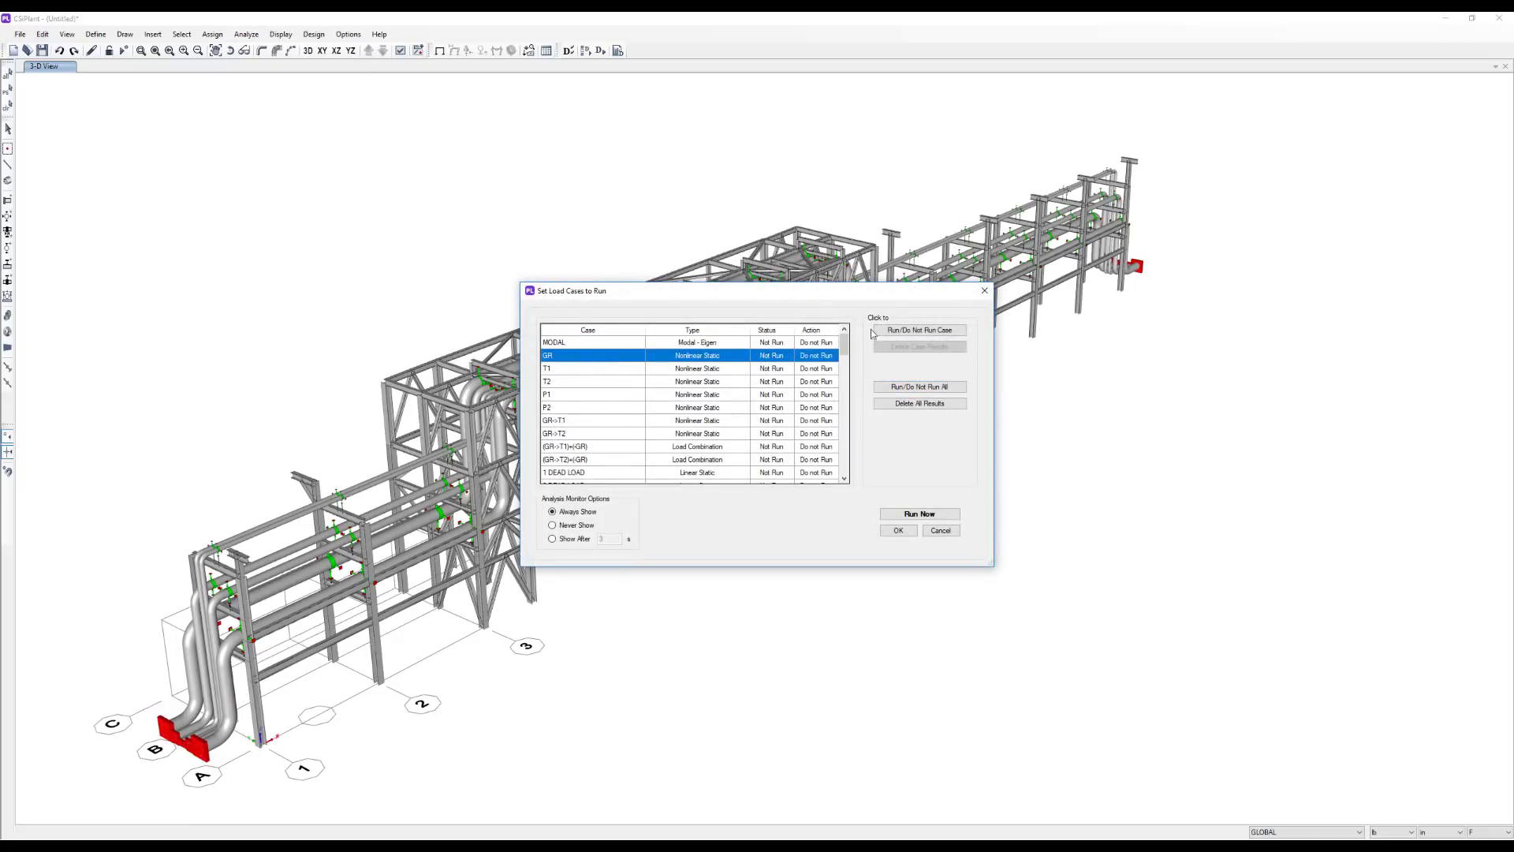
click(919, 329)
click(919, 513)
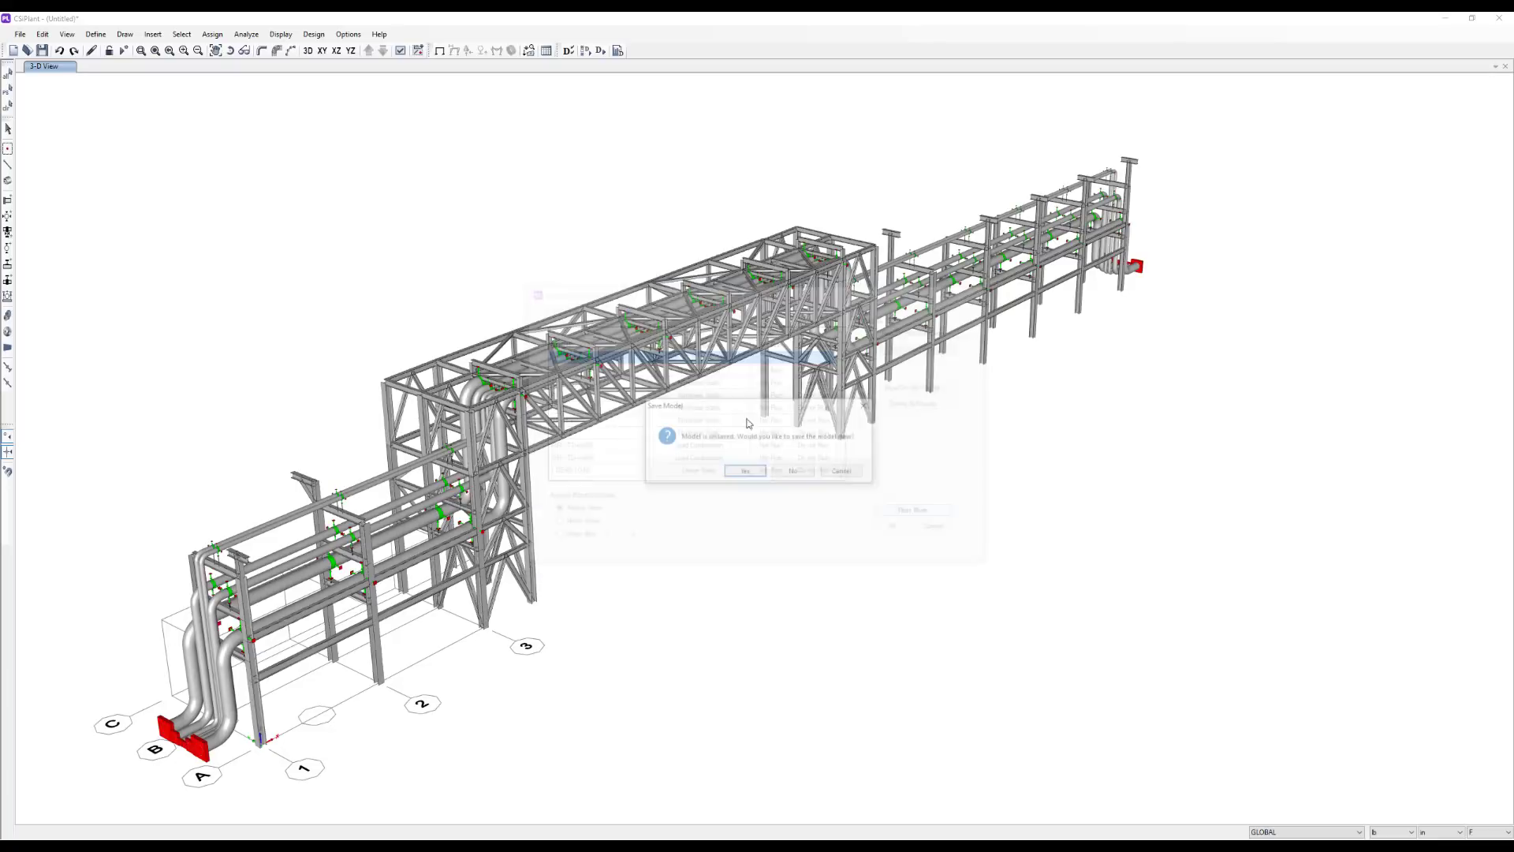
- Save the model for the analysis as Coupled Analysis.cpdb in the desktop's Run Models folder, replacing the existing file
click(744, 471)
click(49, 113)
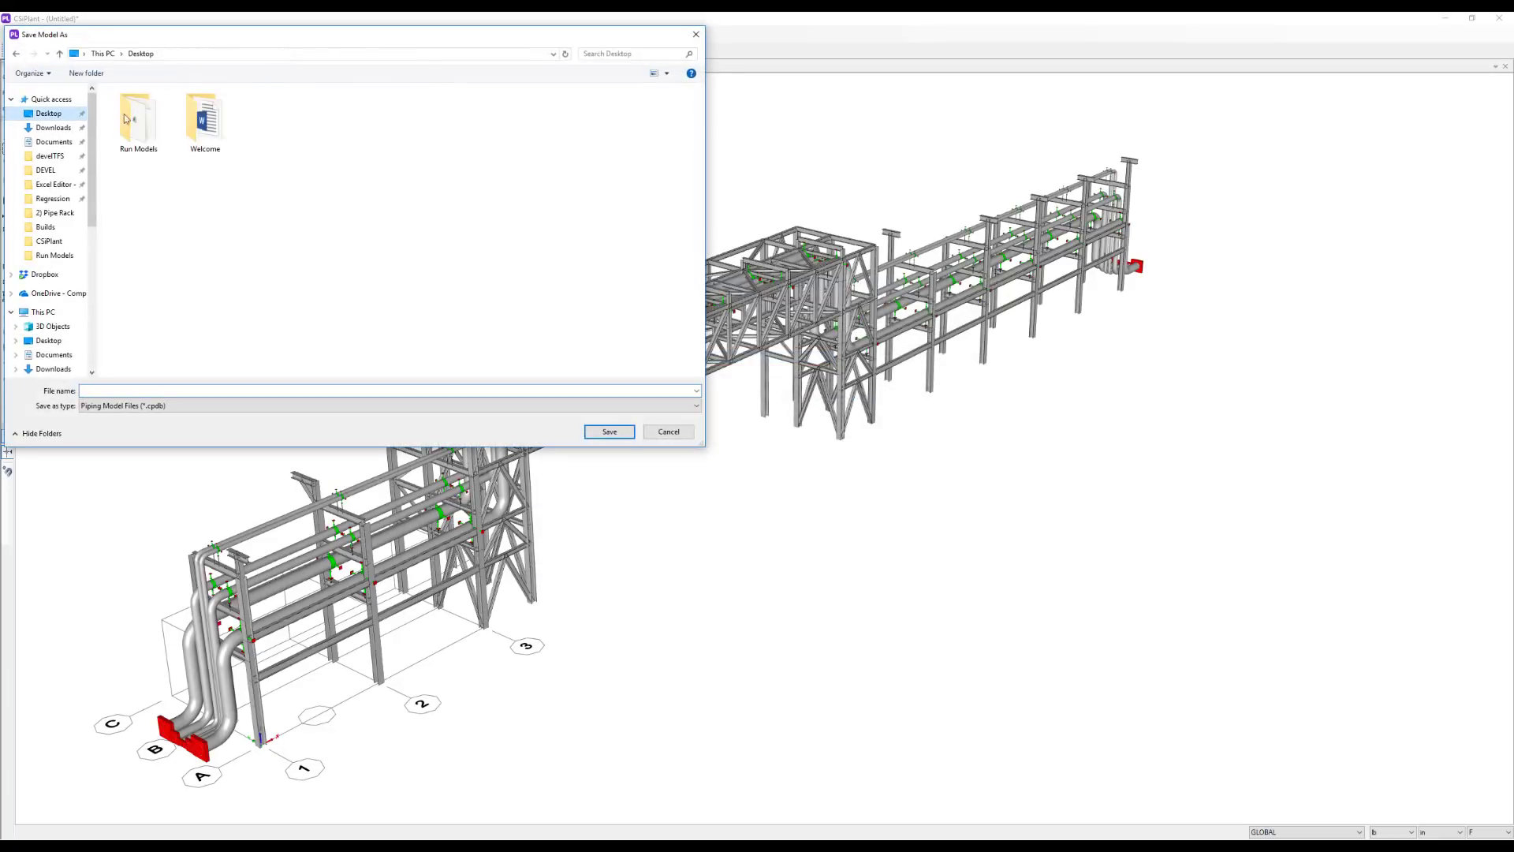
double_click(135, 118)
double_click(157, 107)
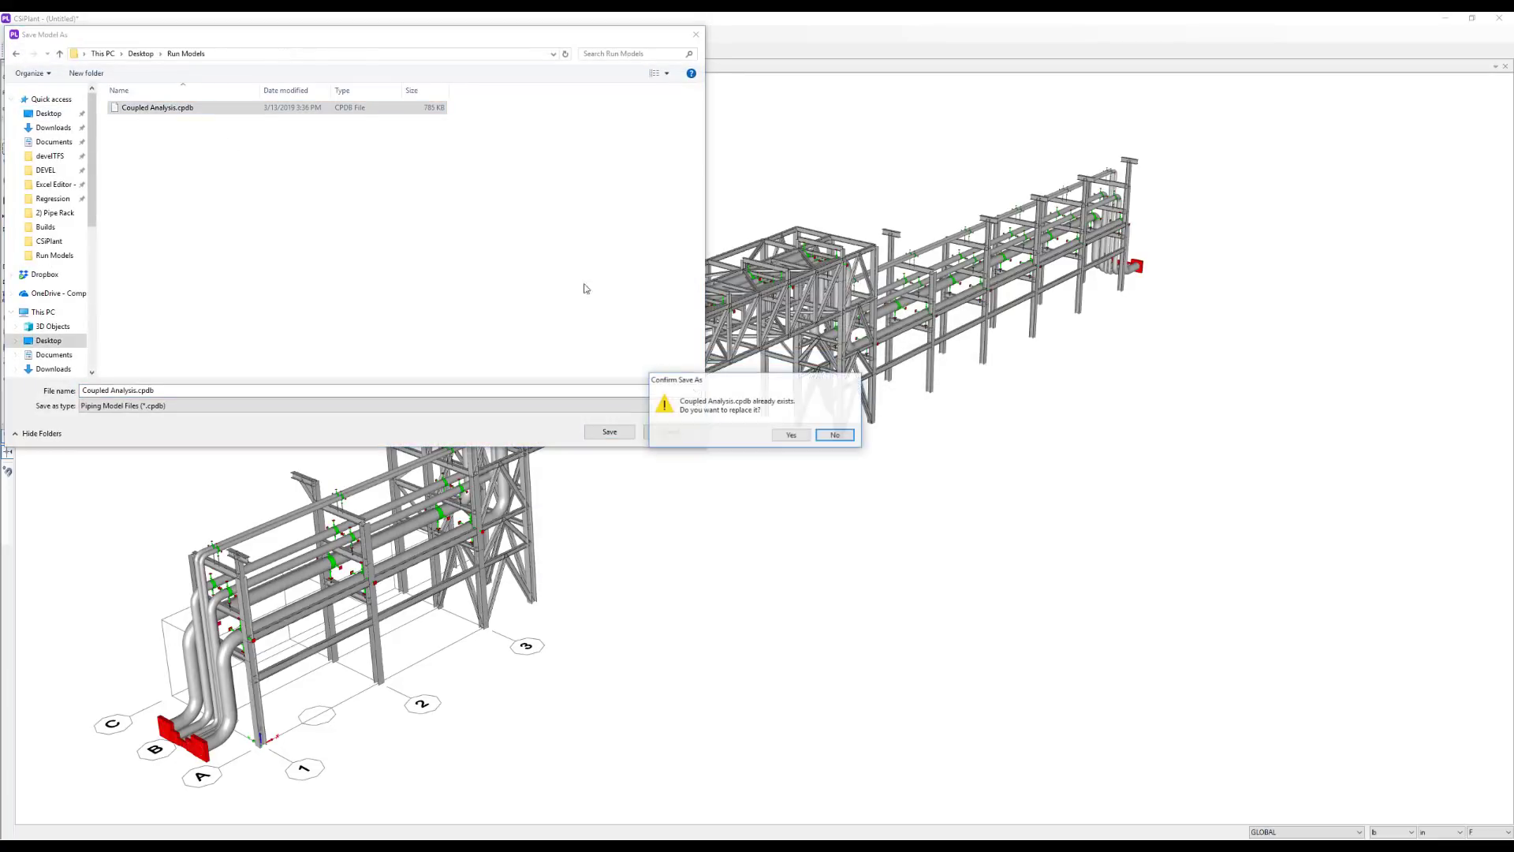
click(791, 434)
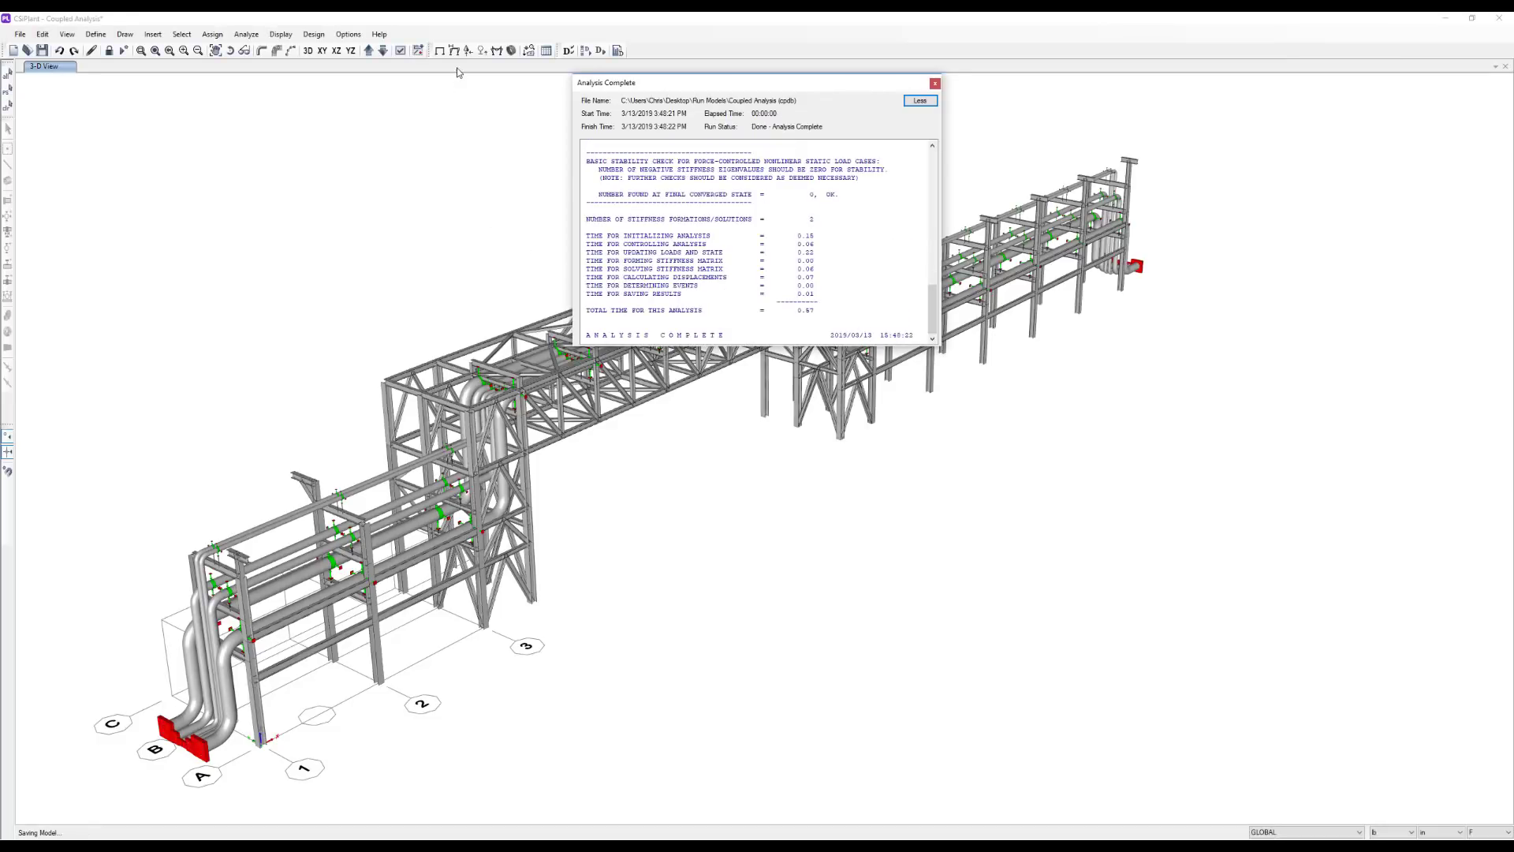
- Display the deformed shape for load case GR with UZ contours drawn on the objects
click(454, 51)
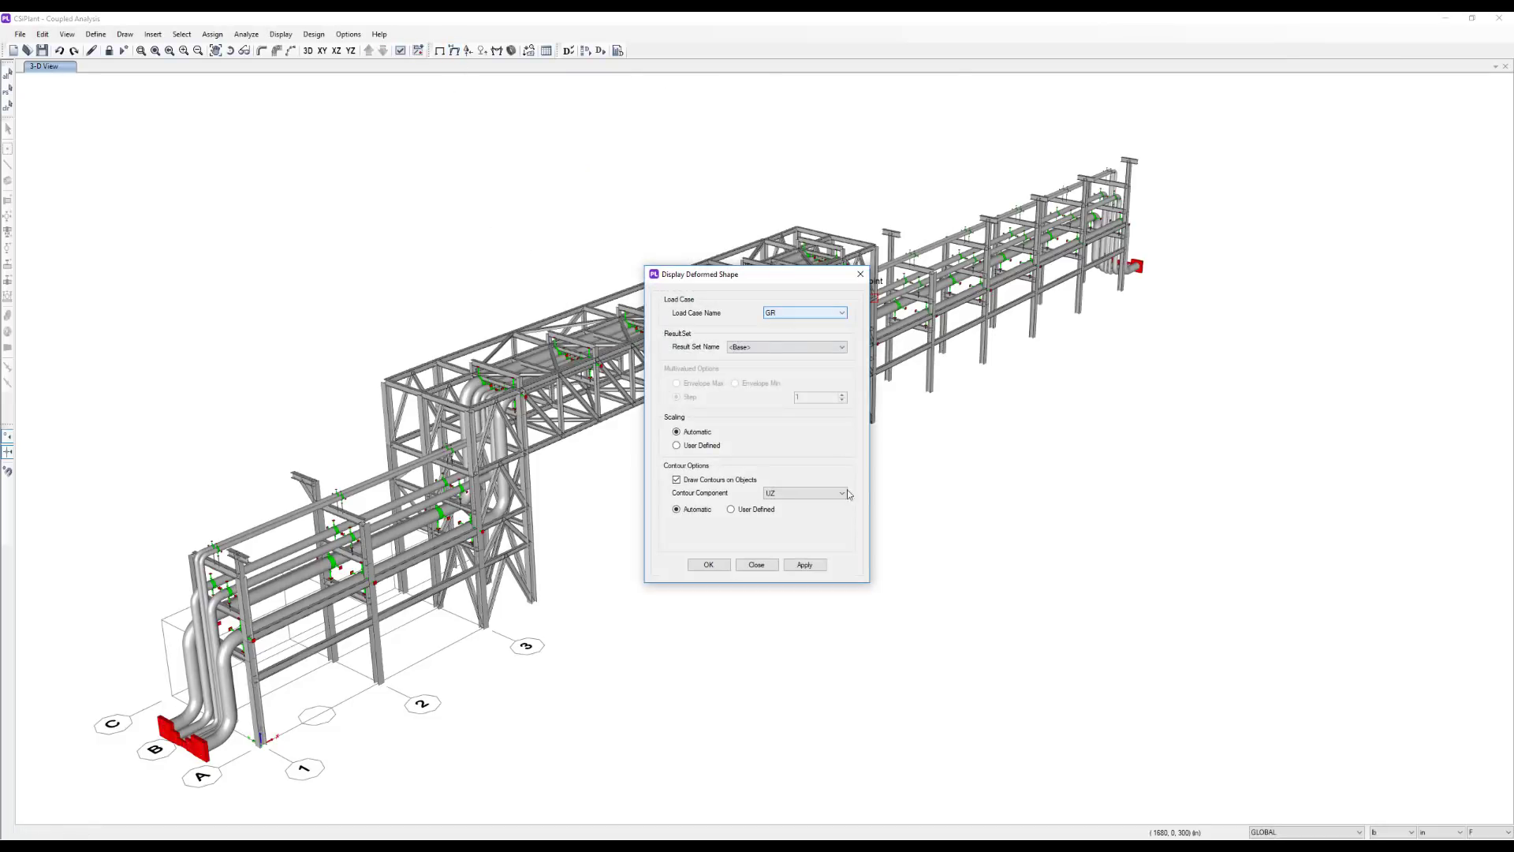
click(815, 567)
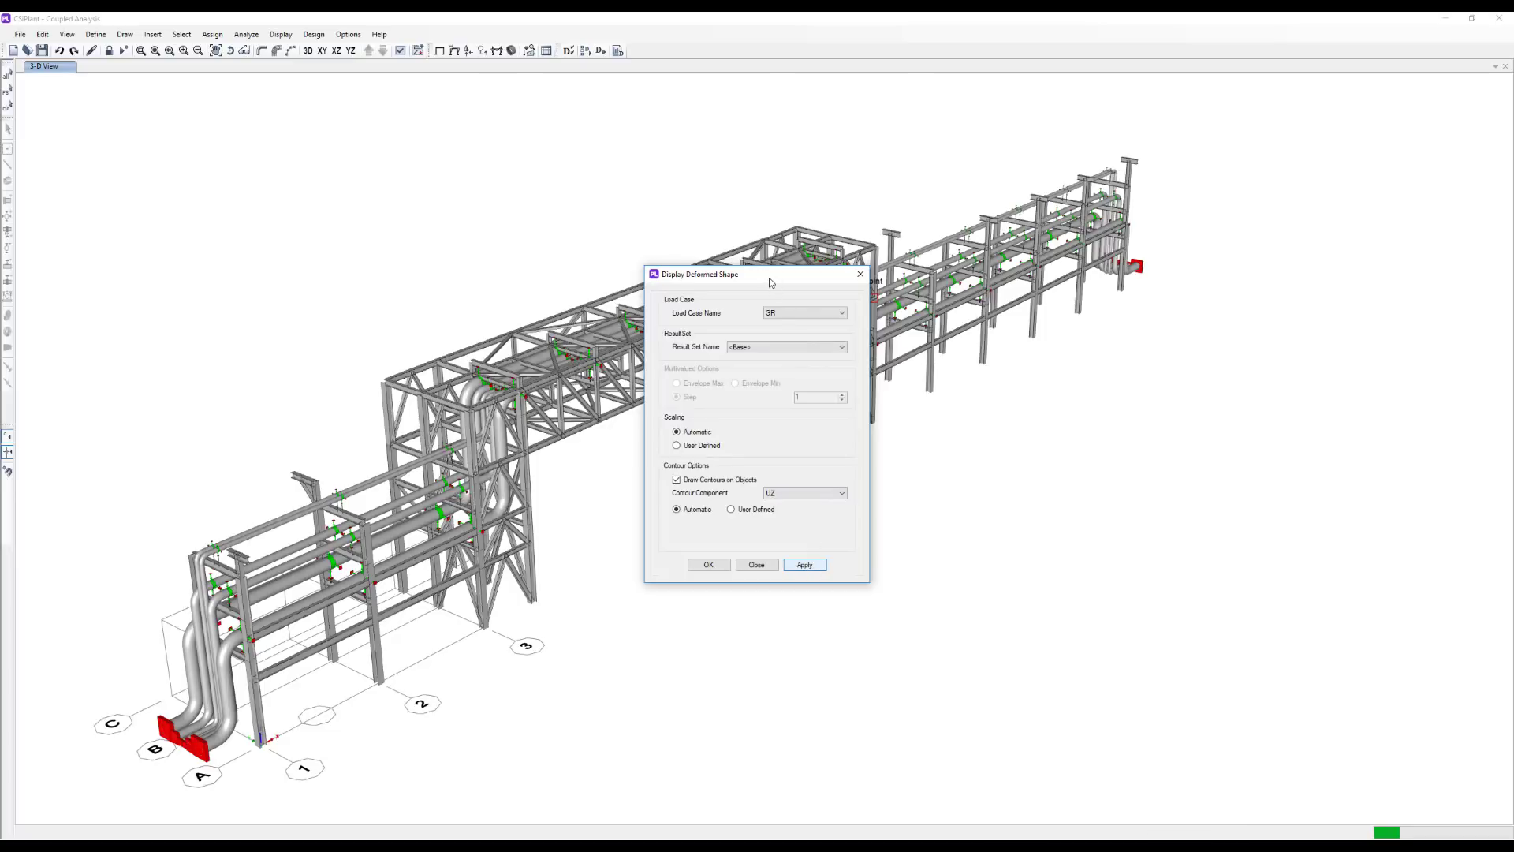
drag(768, 276, 1232, 371)
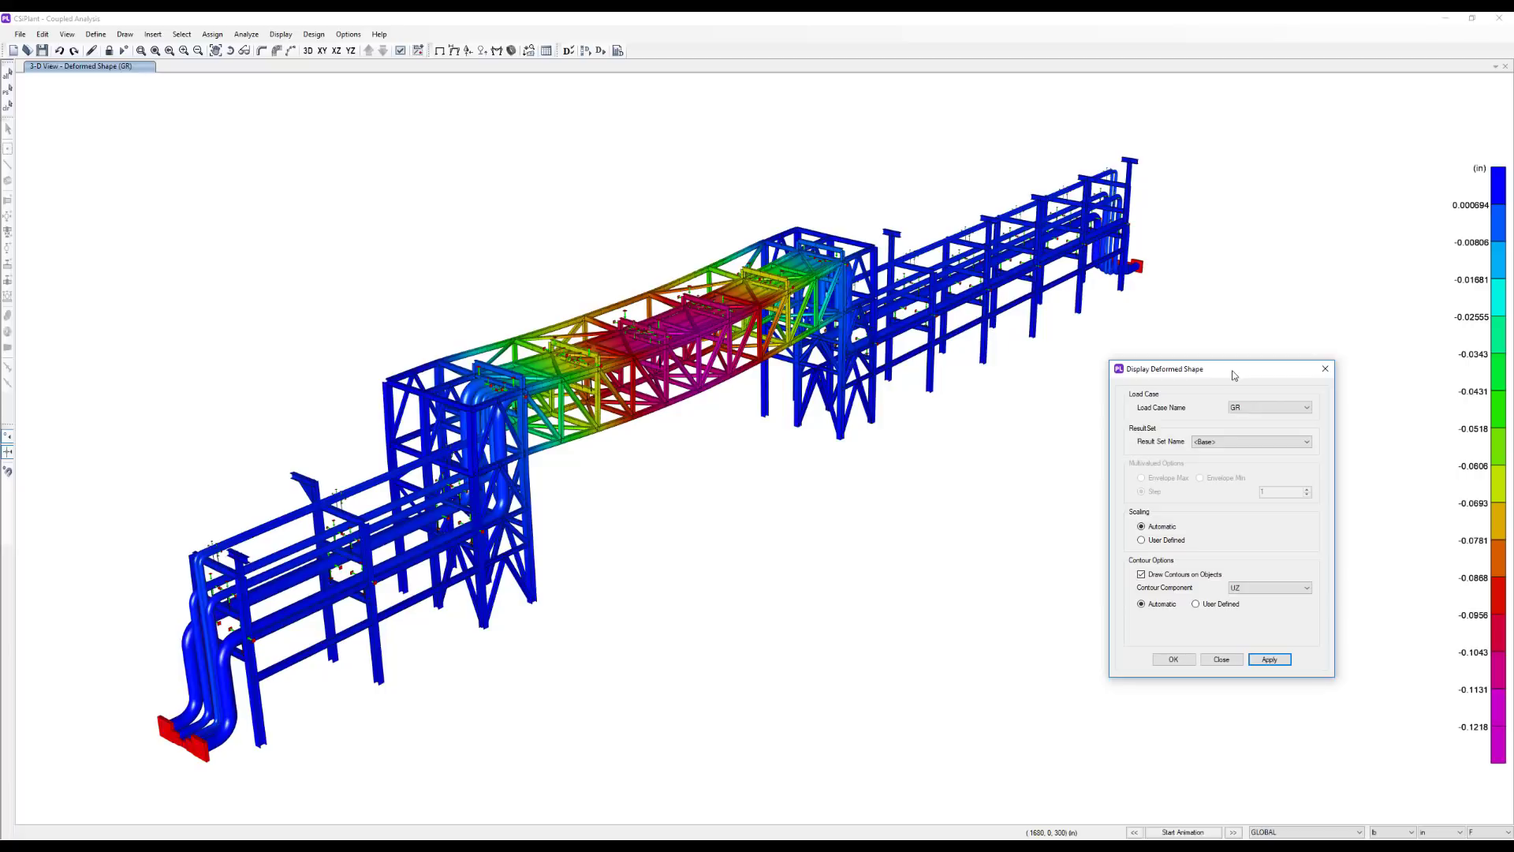
click(1325, 368)
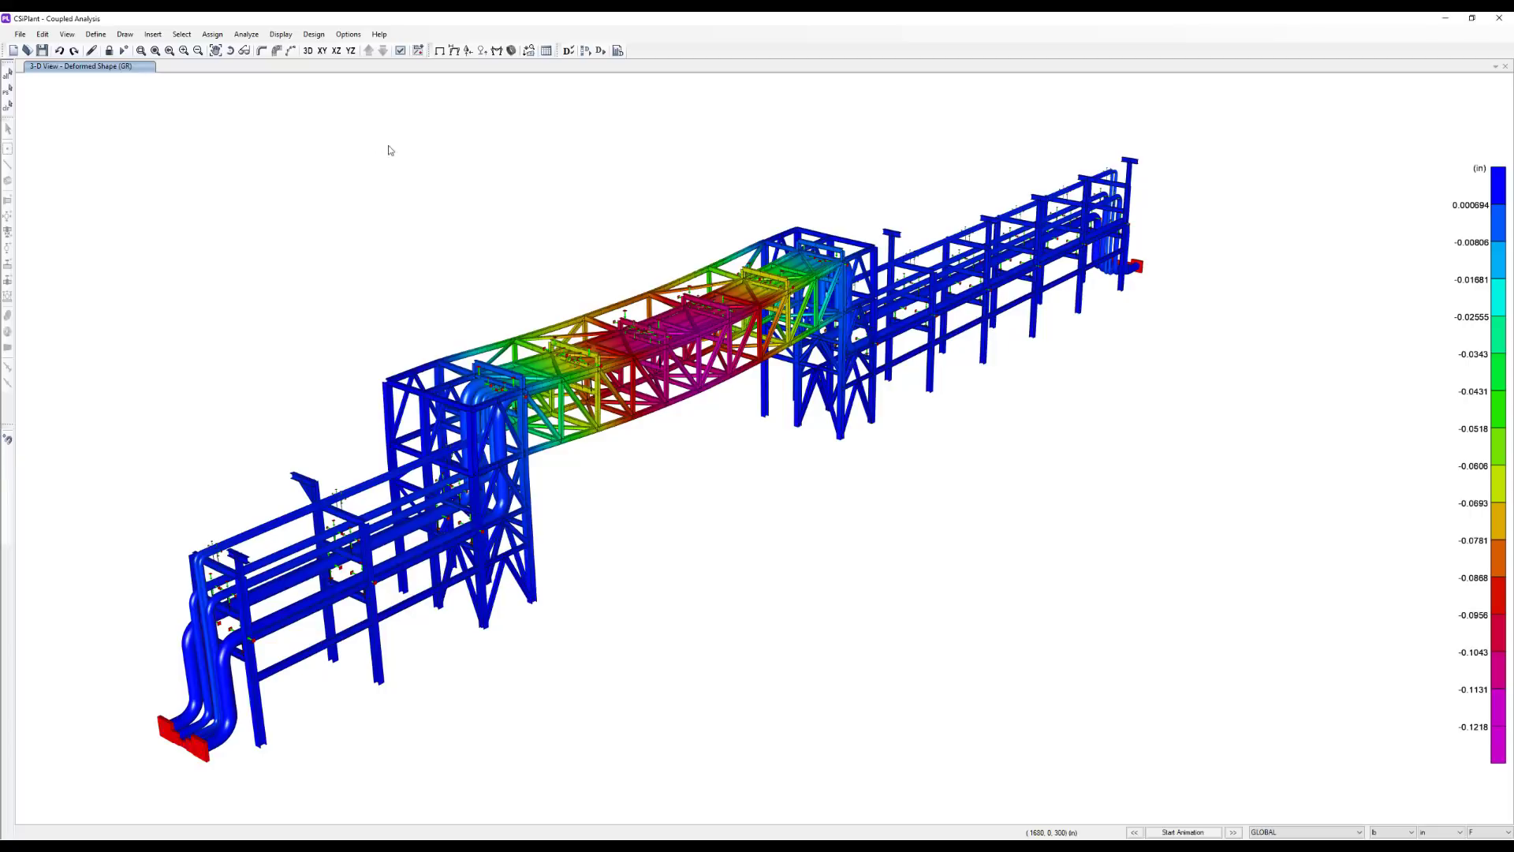
- Define a new support reaction export request that includes only load case GR, with all sections, pipelines and supports selected
click(95, 34)
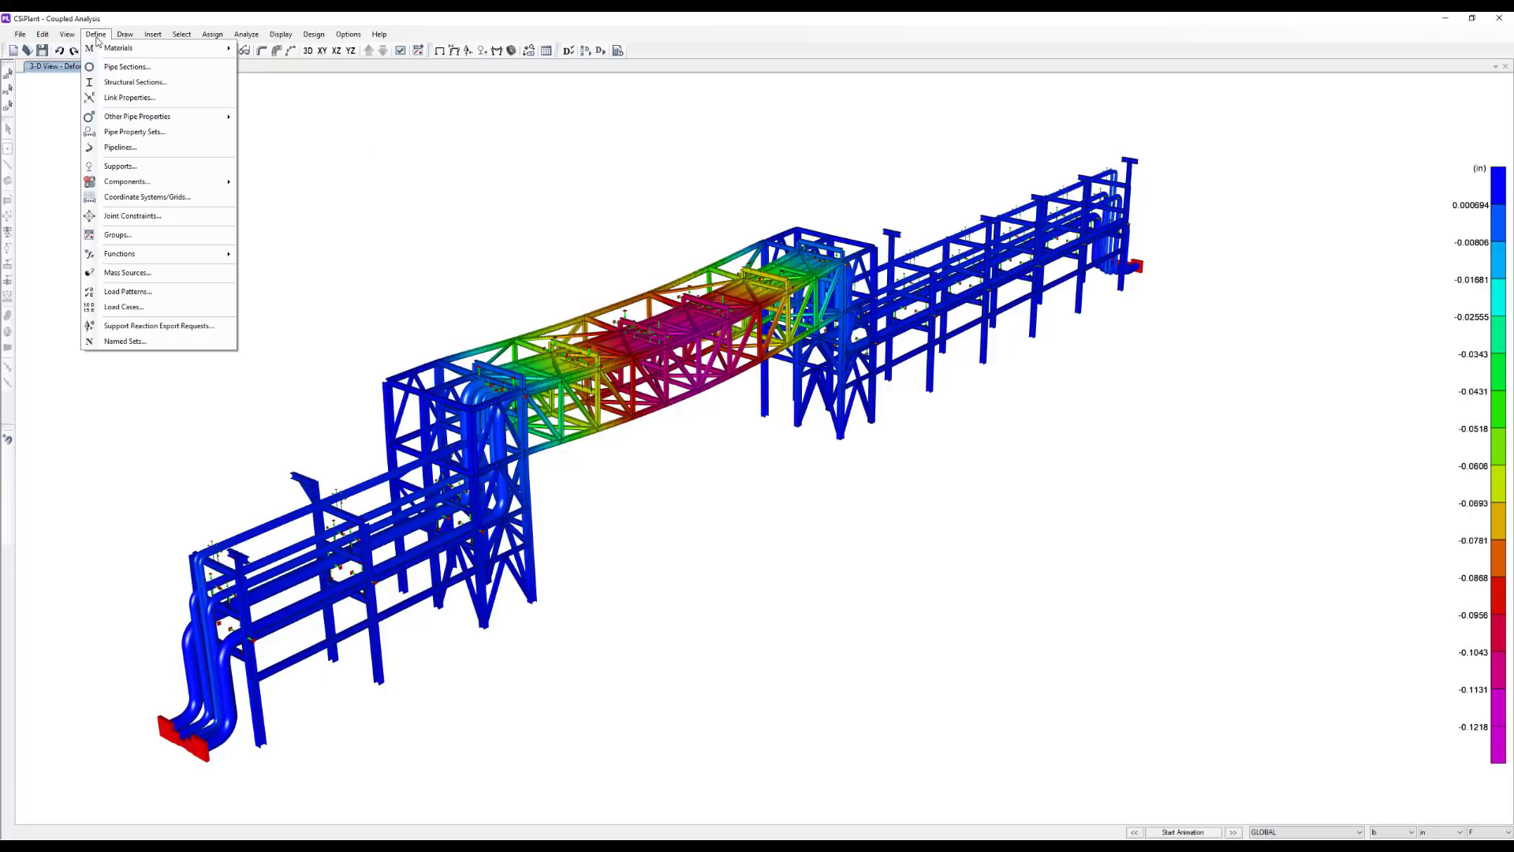
click(123, 324)
drag(665, 274, 928, 317)
click(887, 563)
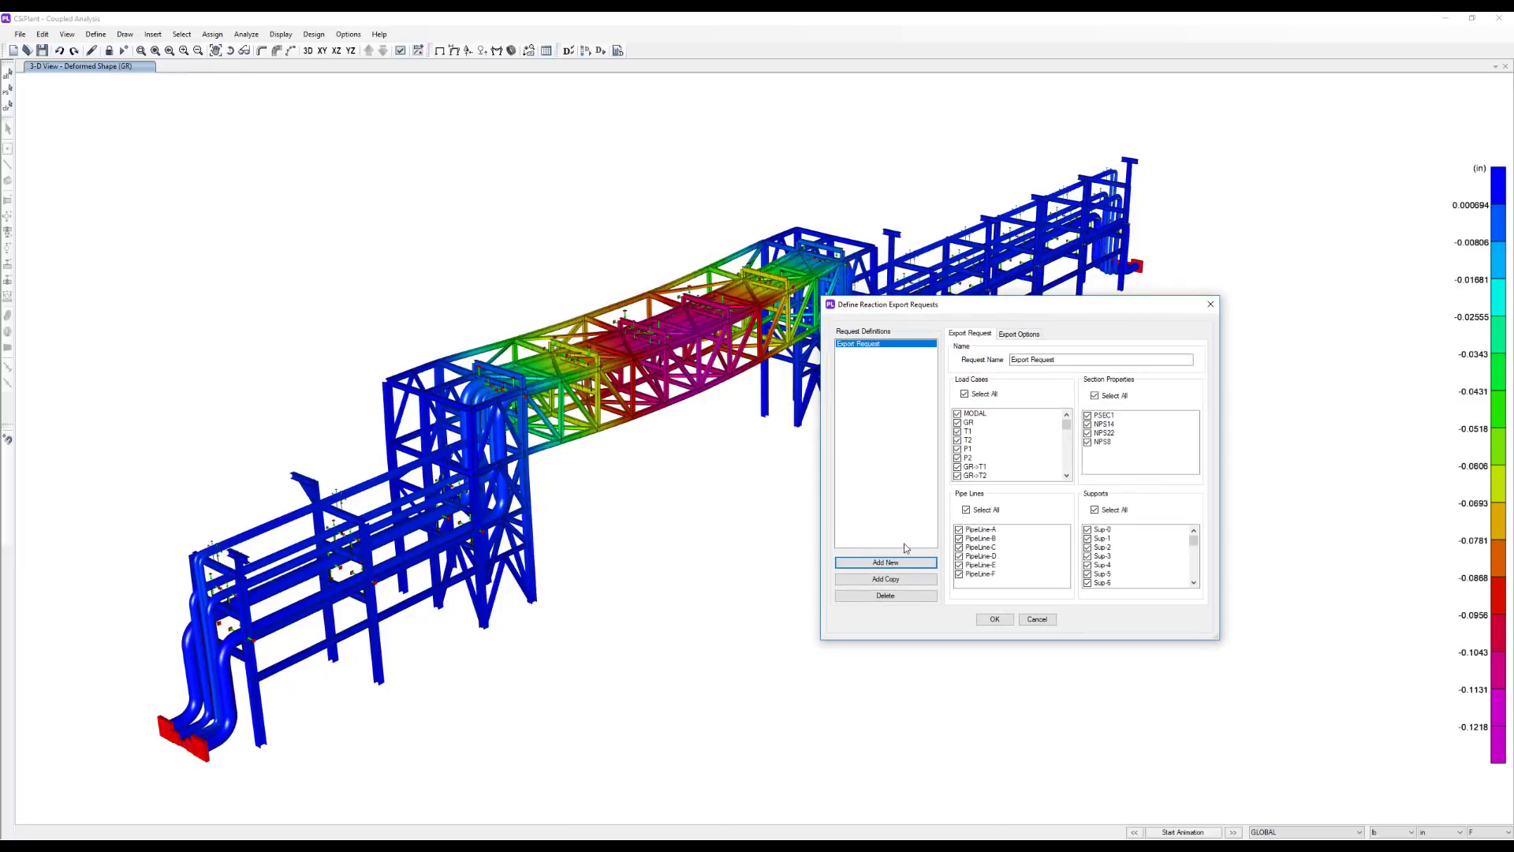
click(964, 393)
click(965, 422)
click(958, 424)
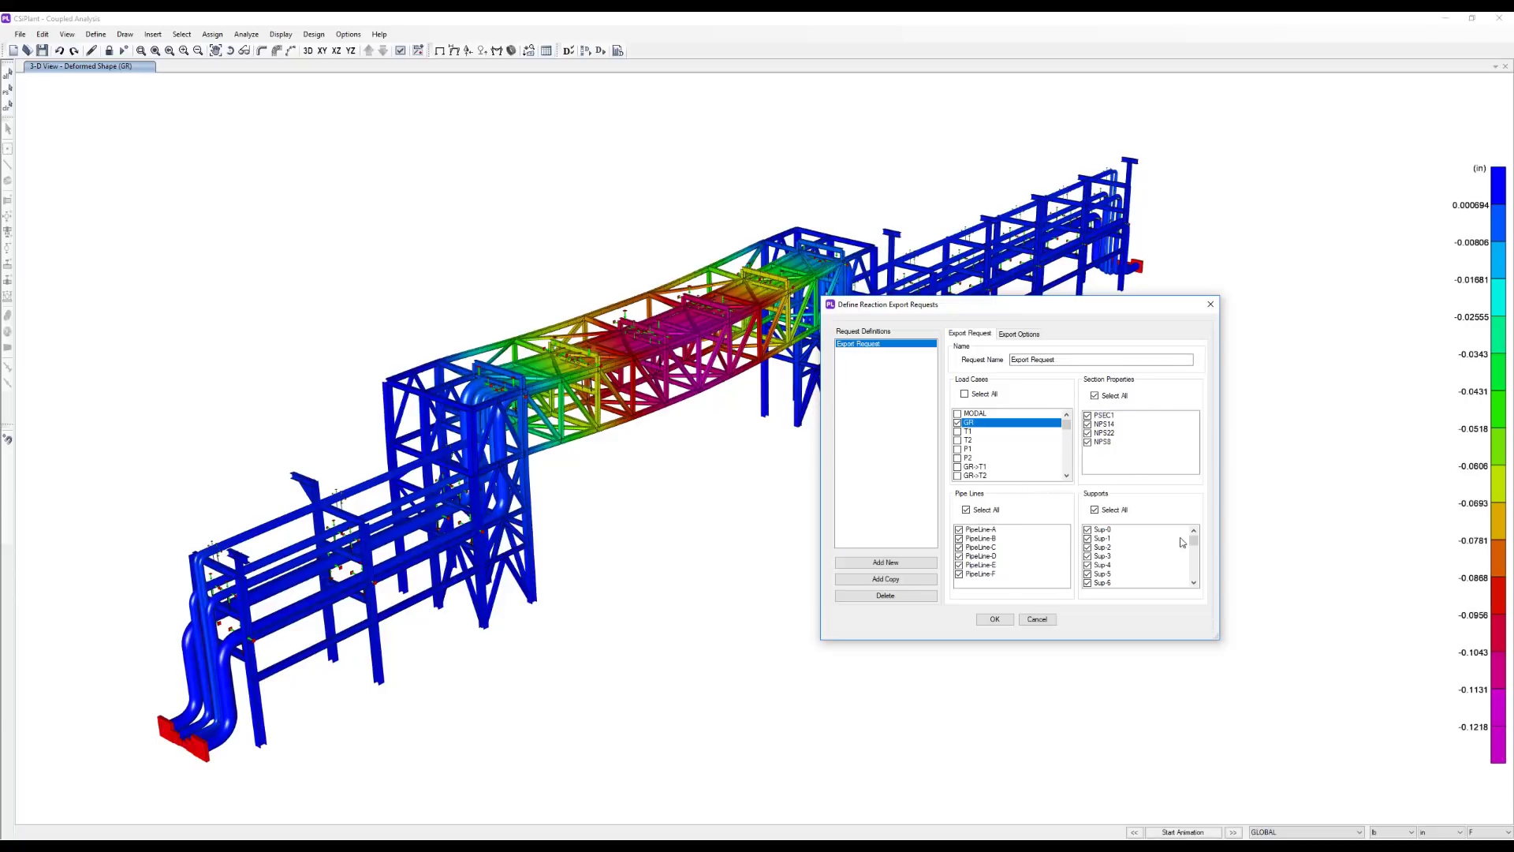
click(994, 619)
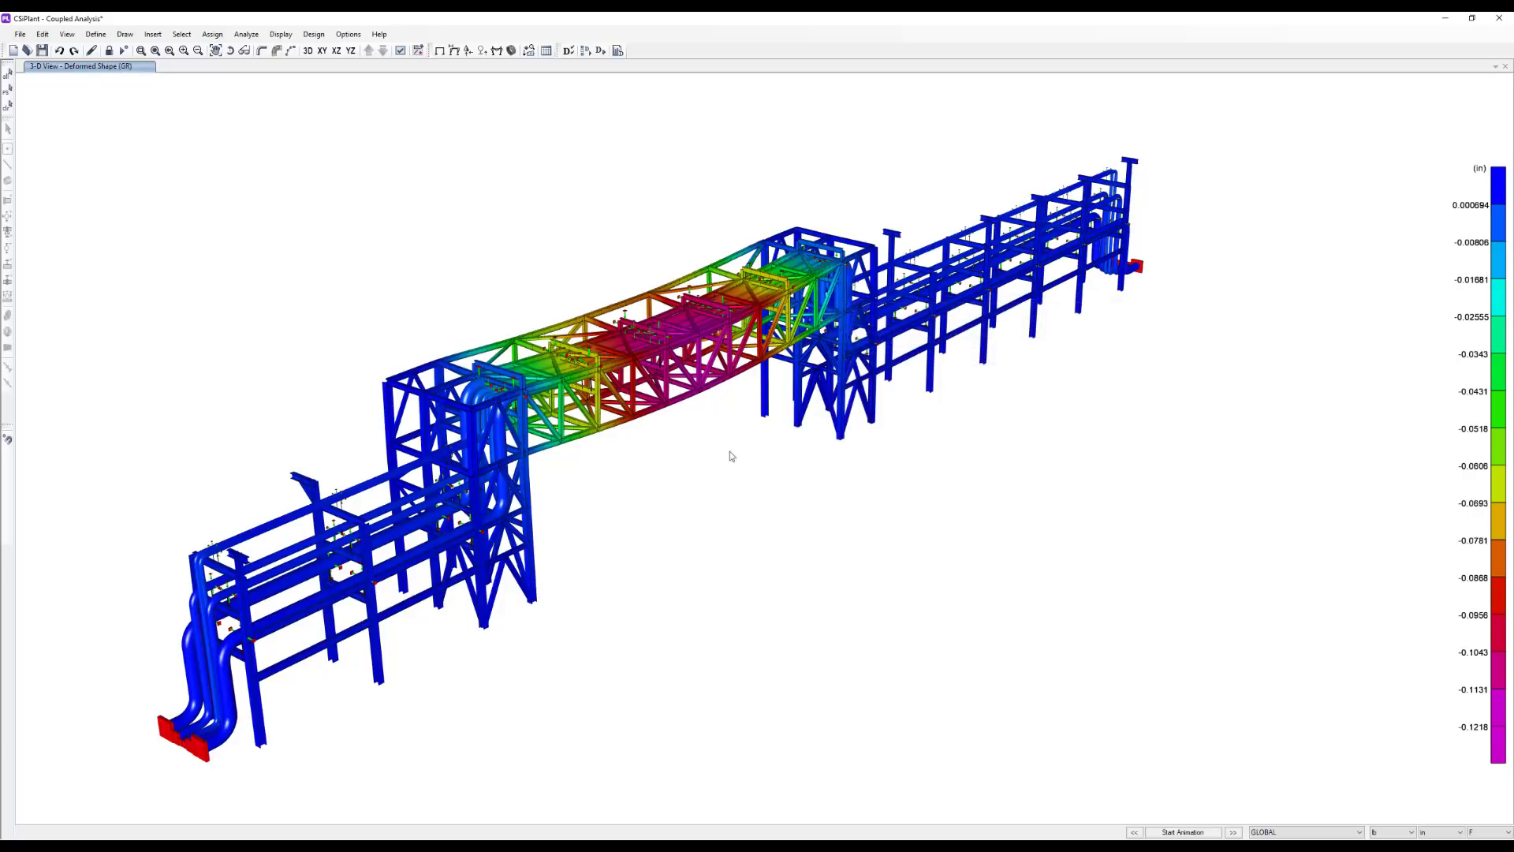
- Export the support reactions of the defined request to the Pipe Rack SAP2000 model in Welcome > Models > 2) Pipe Rack
click(243, 36)
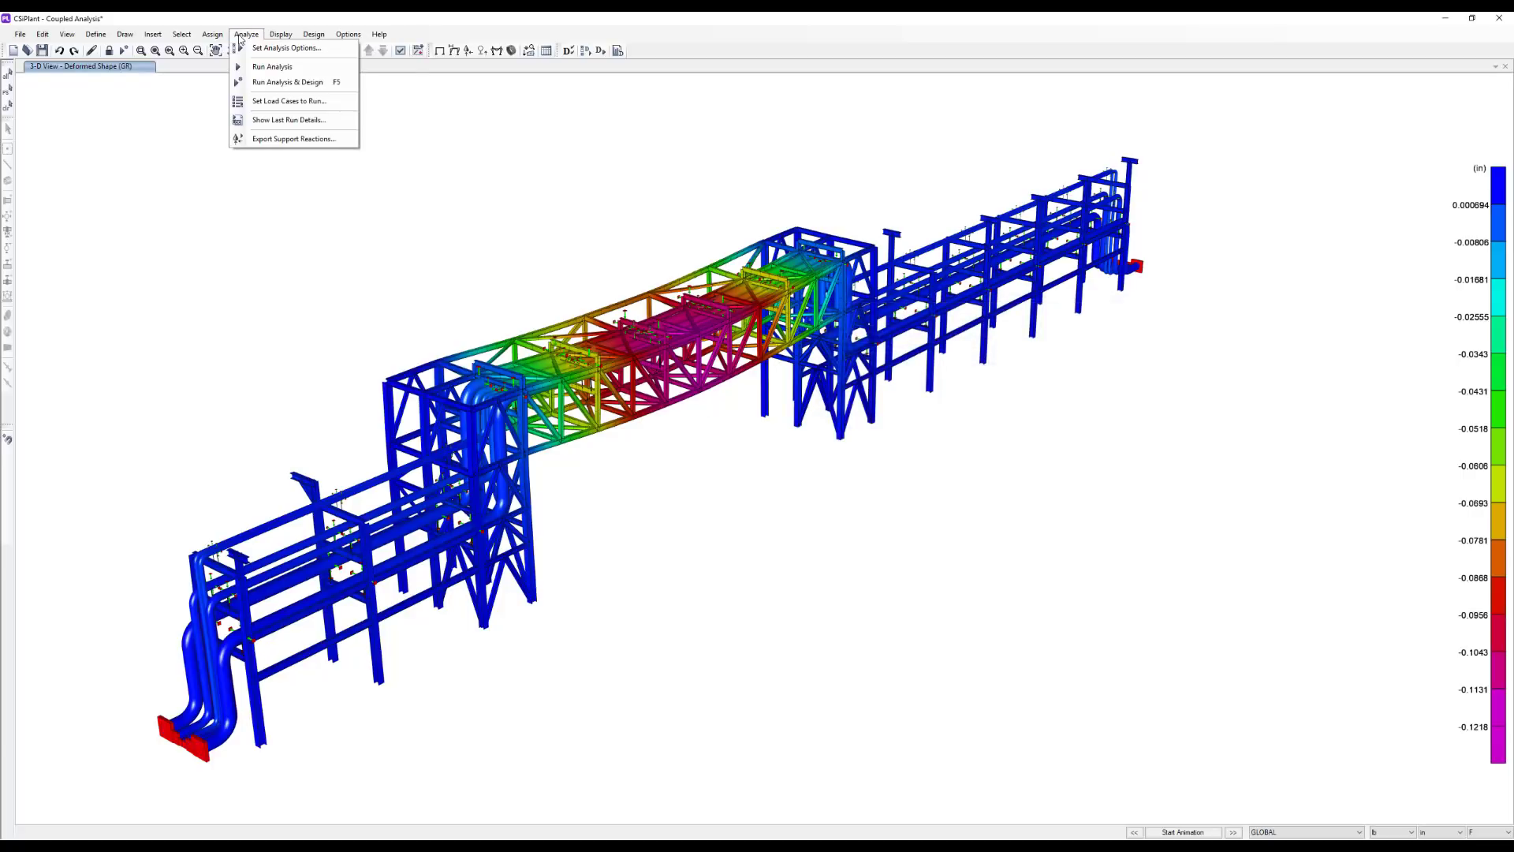
click(268, 140)
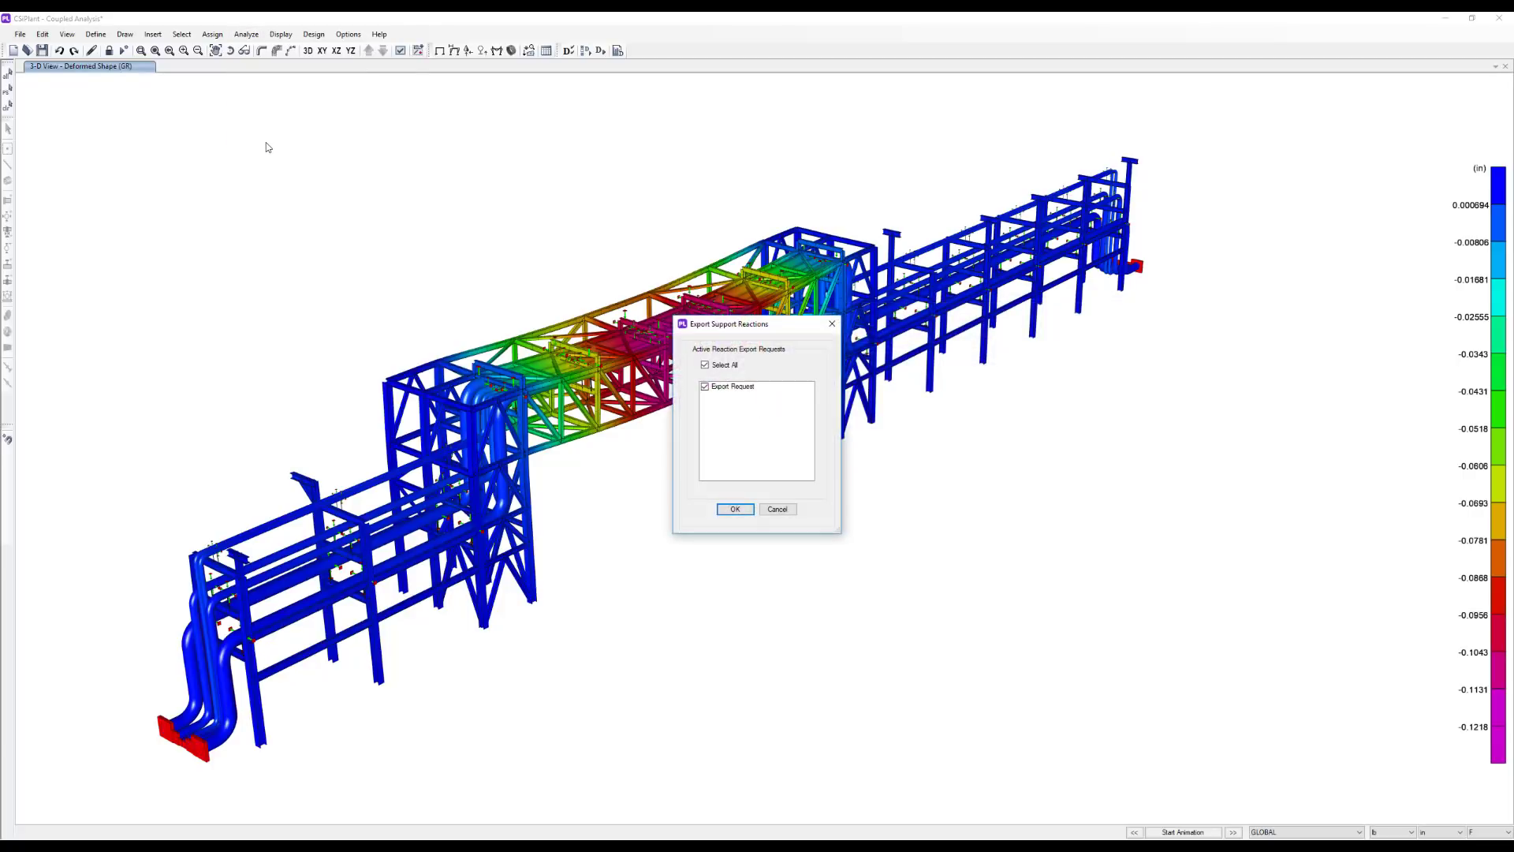
click(734, 509)
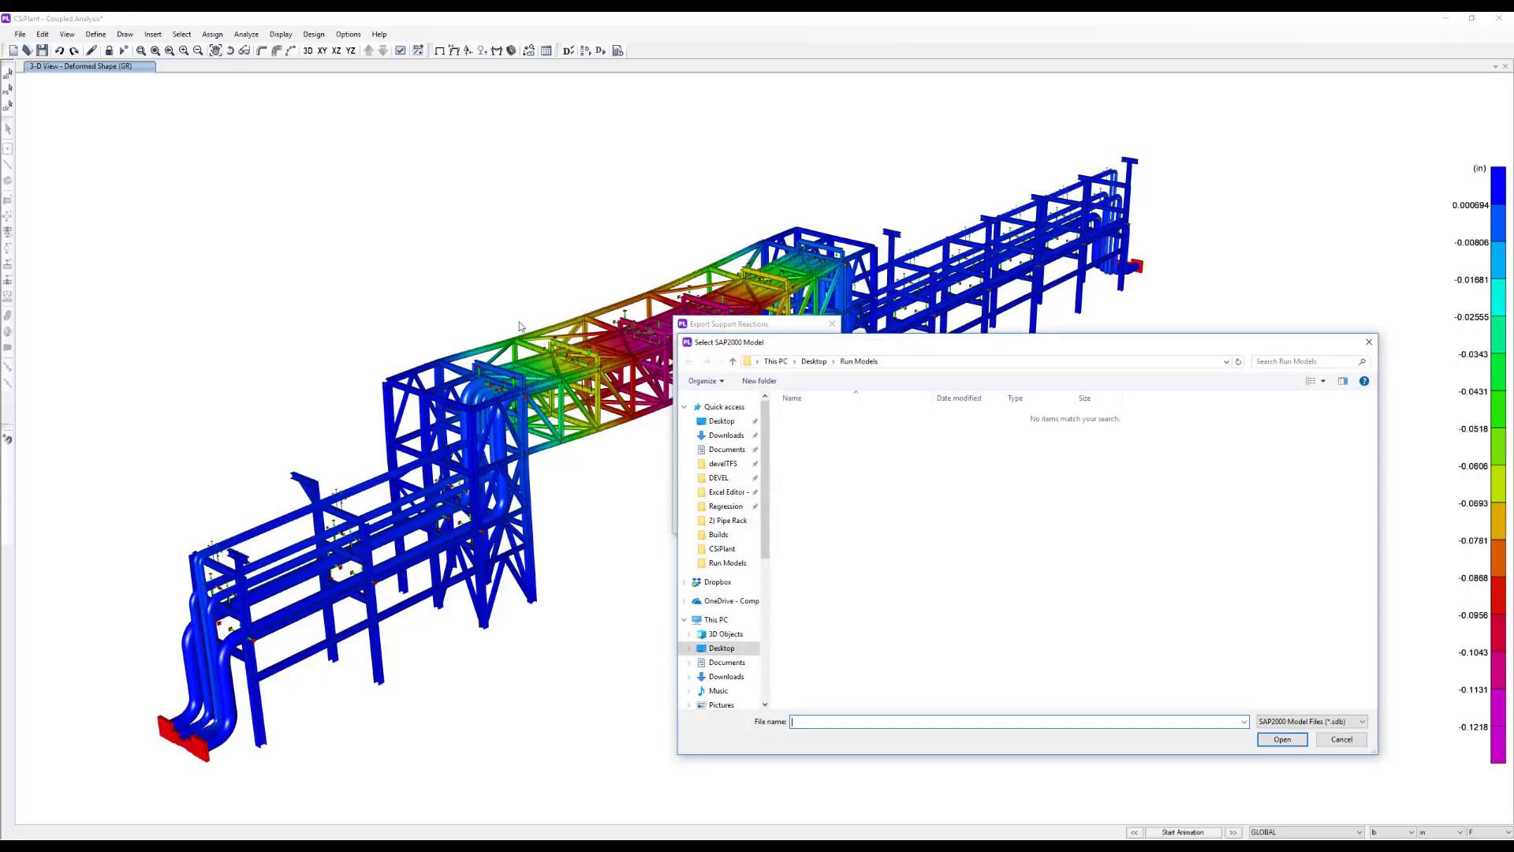
click(813, 361)
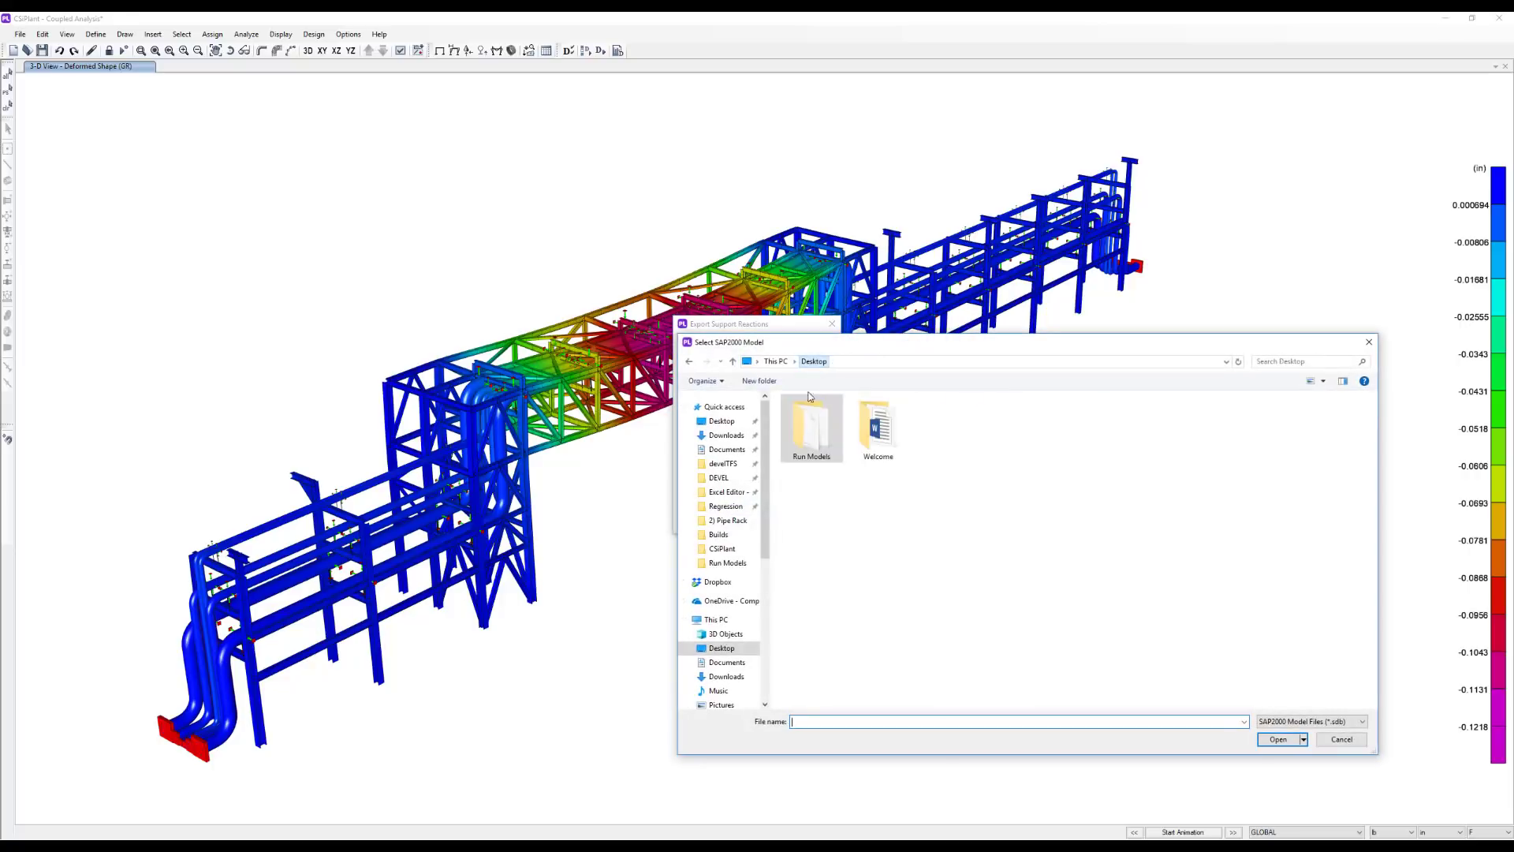
double_click(877, 446)
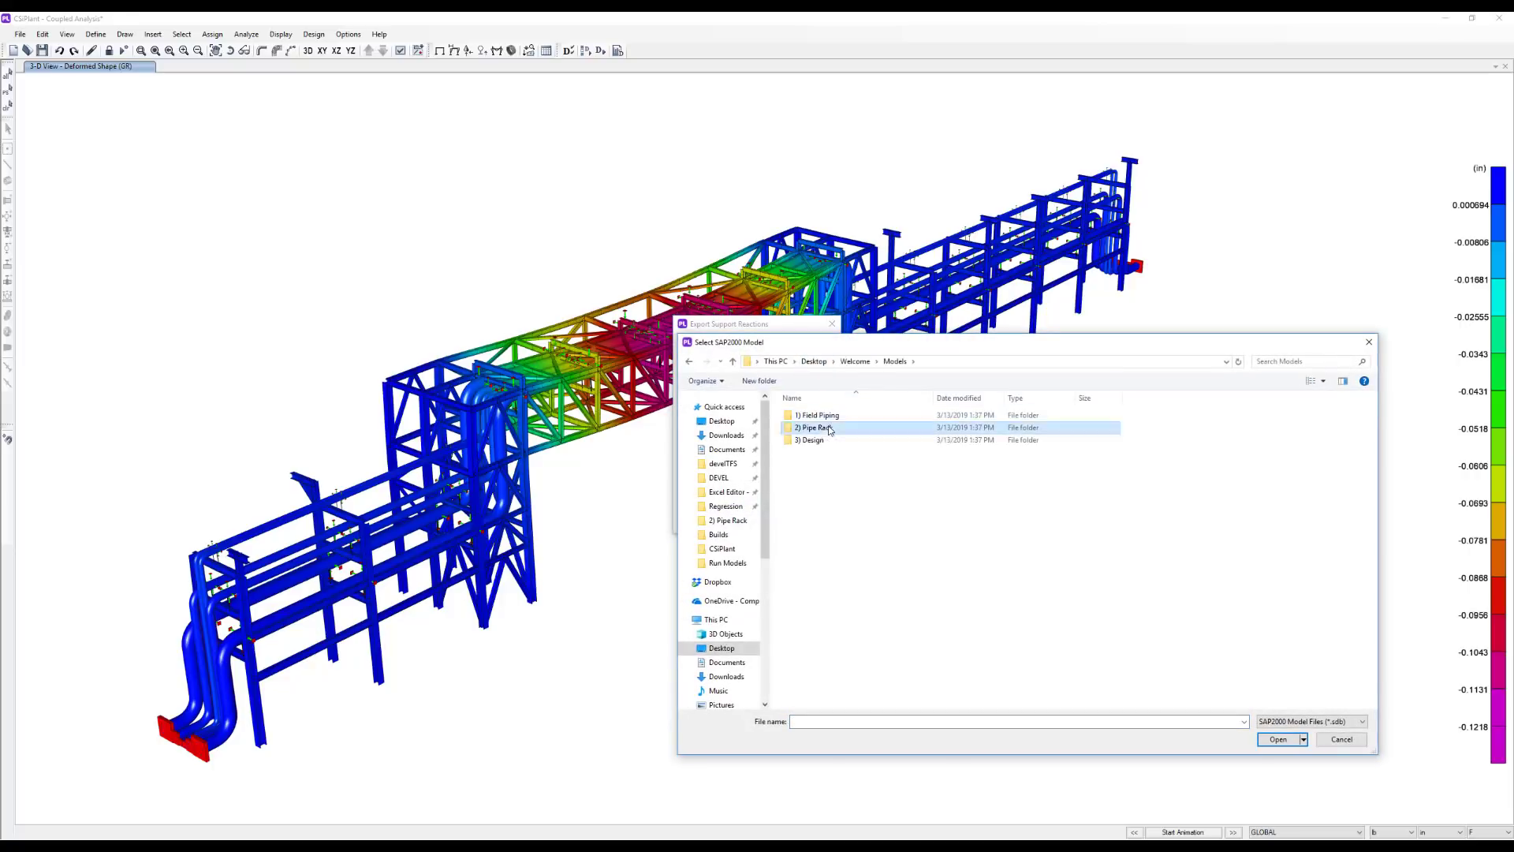
double_click(824, 426)
double_click(820, 419)
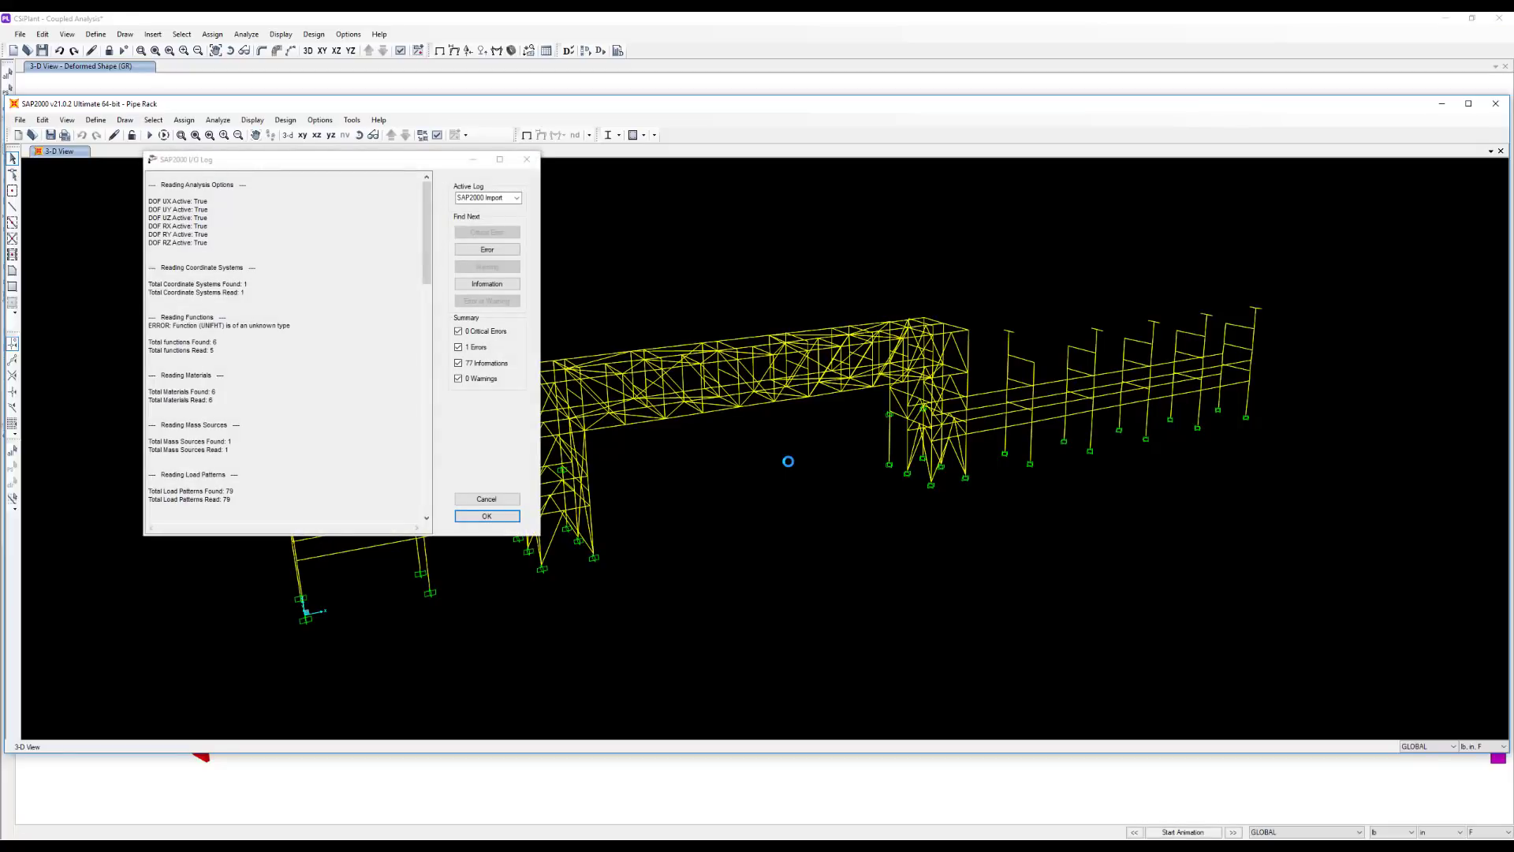
click(501, 518)
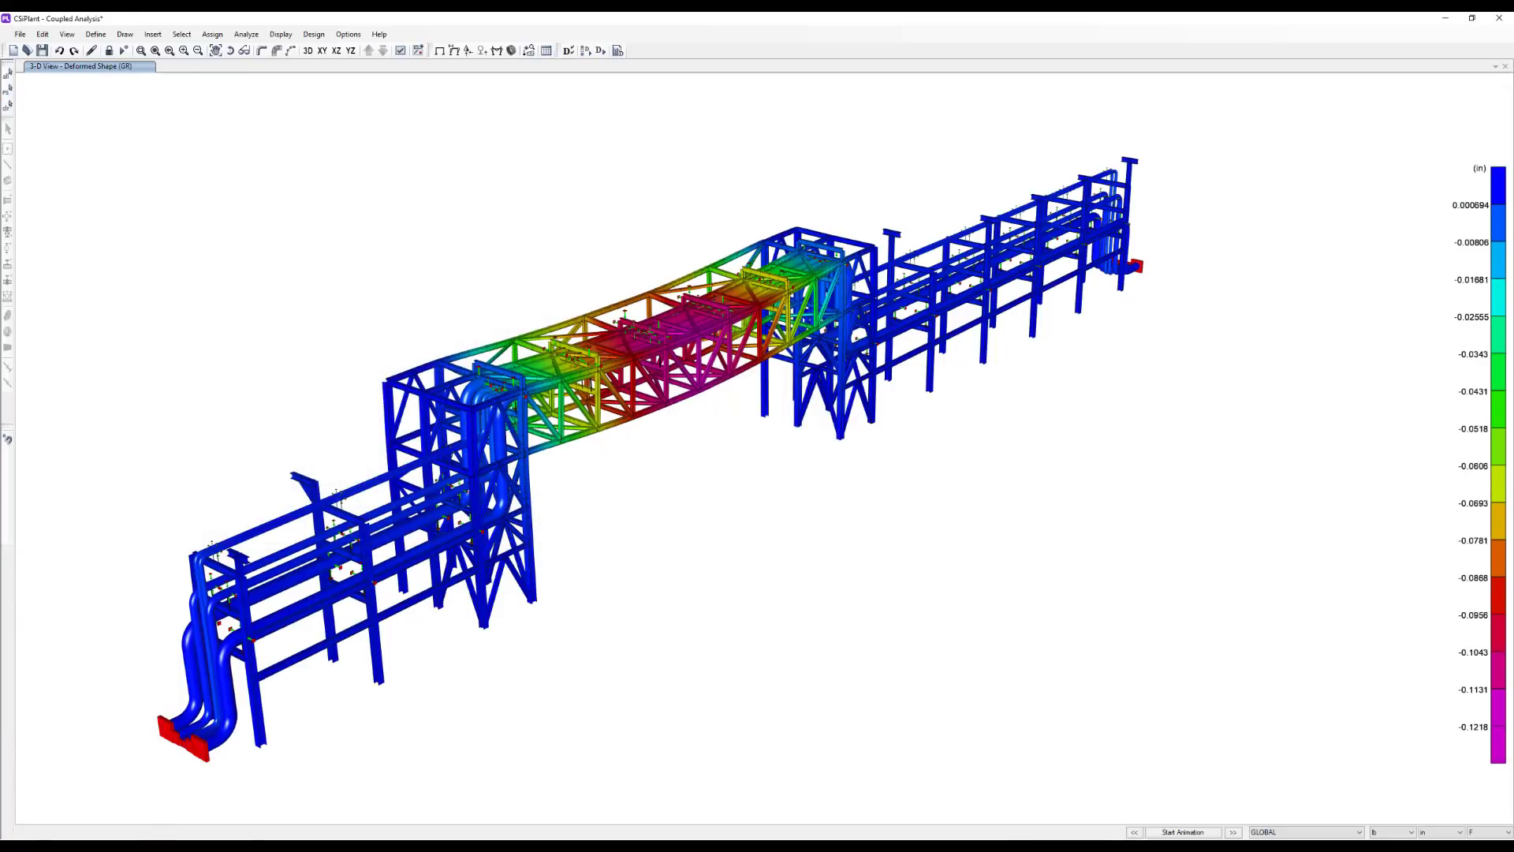
- Switch to the Pipe Rack model in SAP2000 and make the joints visible through the display options
click(197, 808)
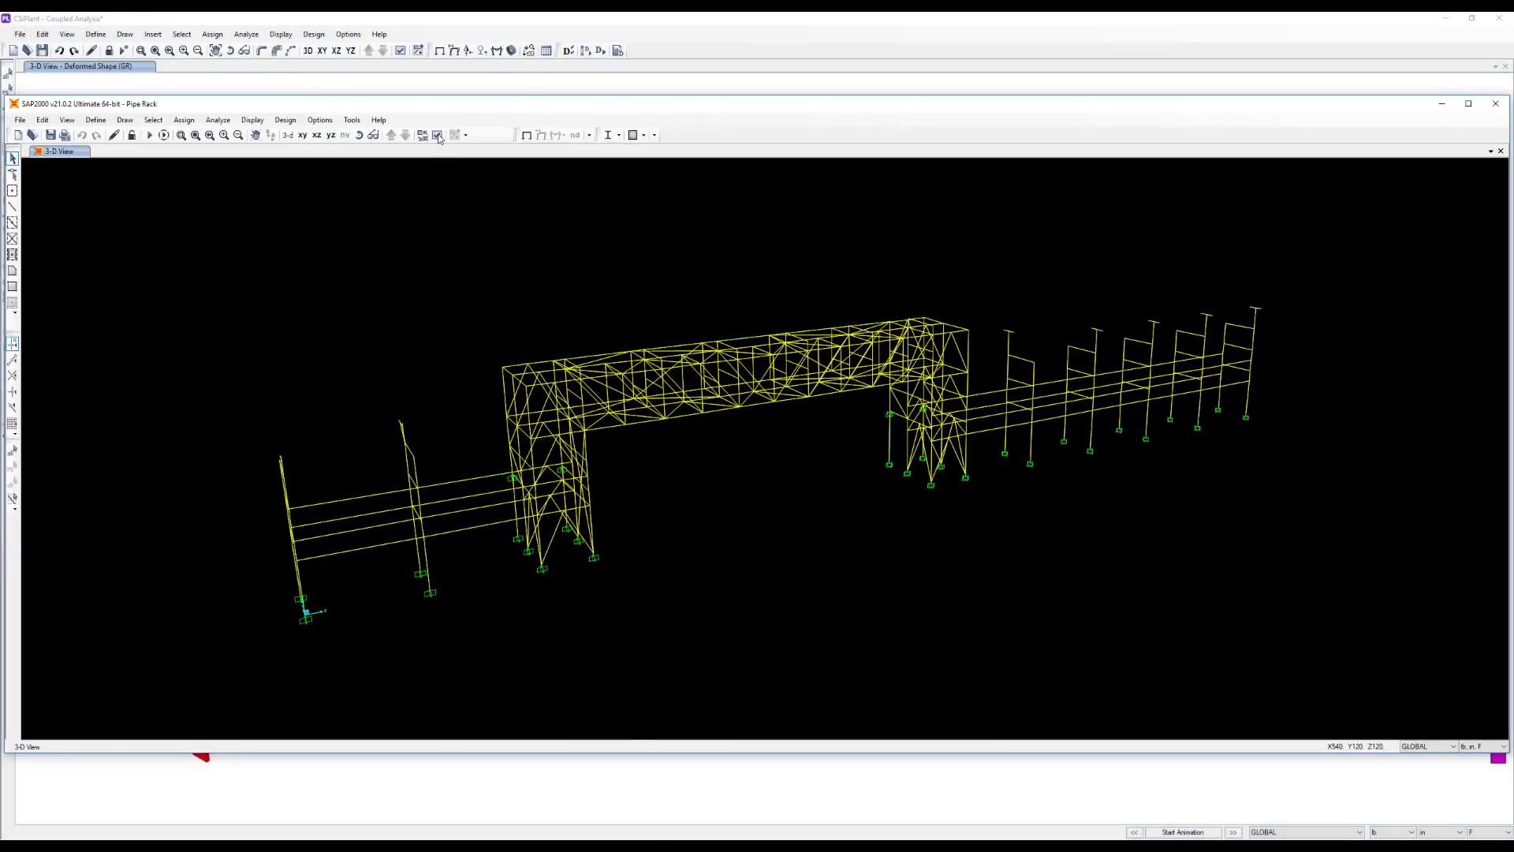
click(437, 135)
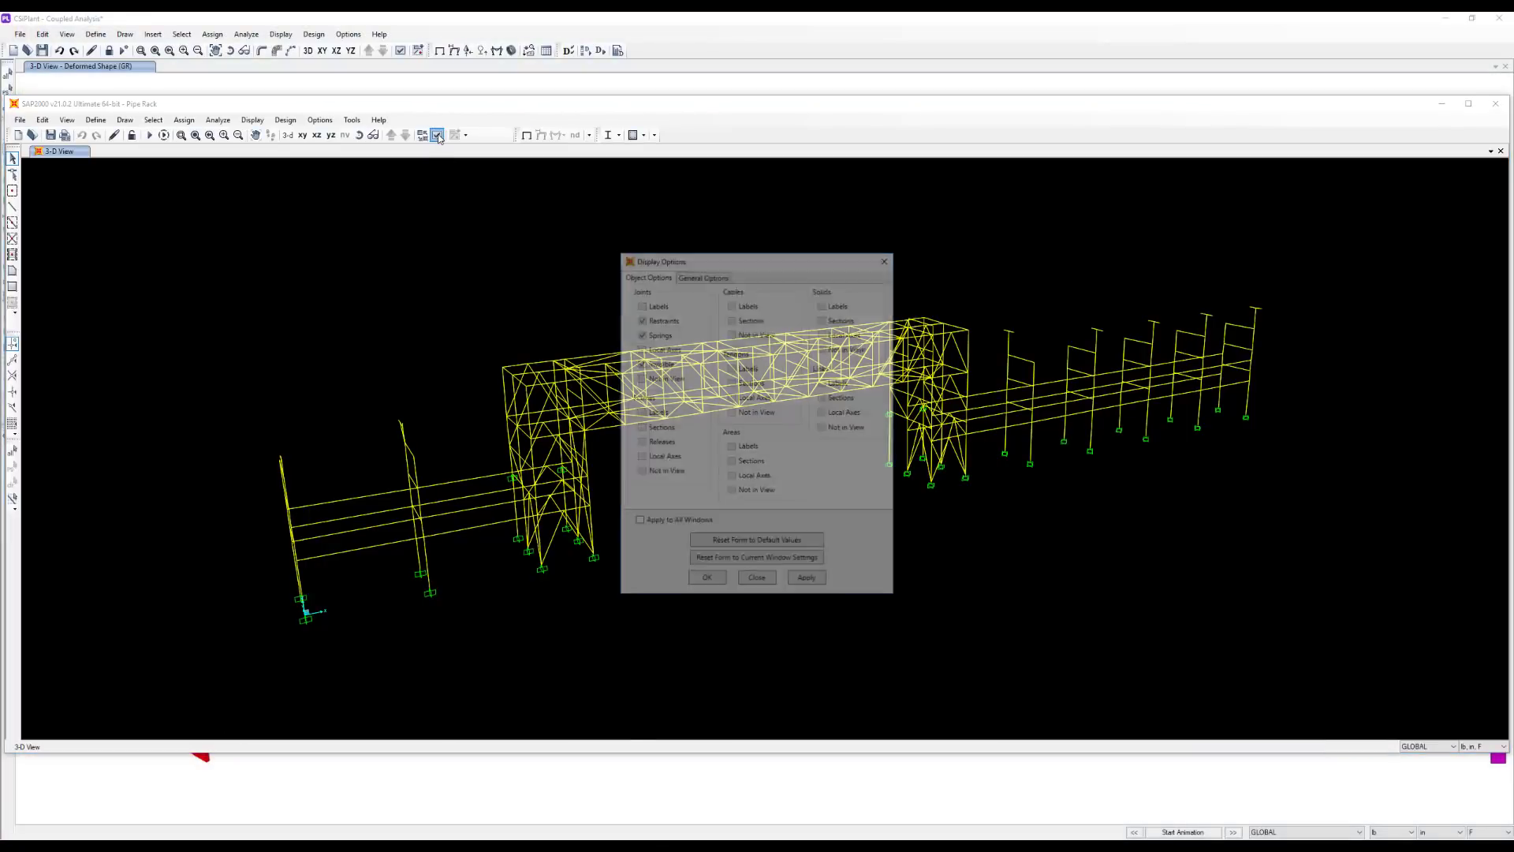
click(807, 584)
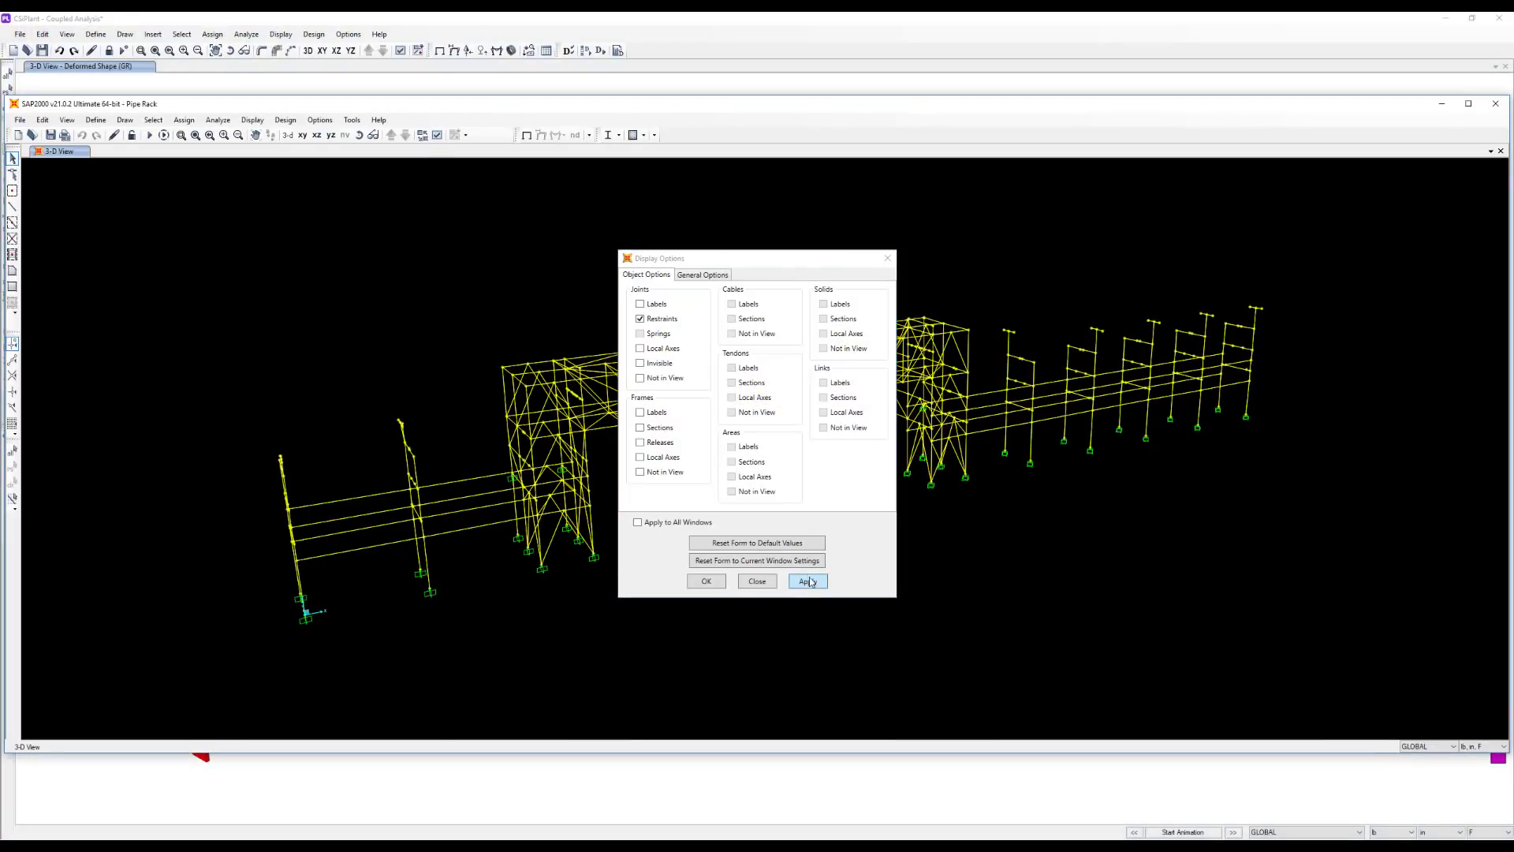
click(890, 257)
- Inspect the object information of a joint on a rack frame near the origin end of the pipe rack
middle_drag(646, 348, 458, 499)
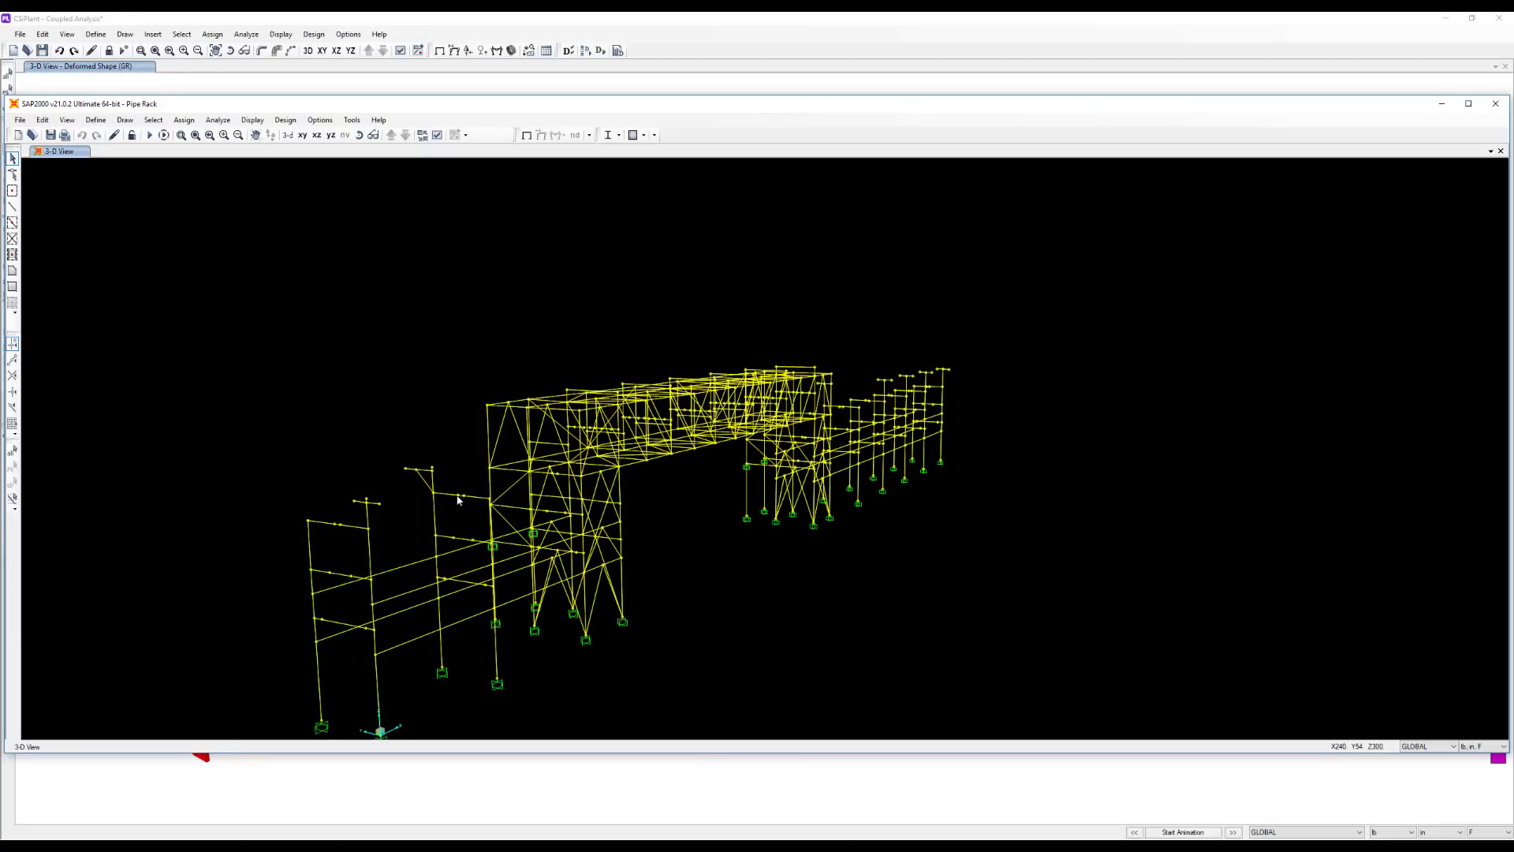
right_click(457, 499)
click(692, 303)
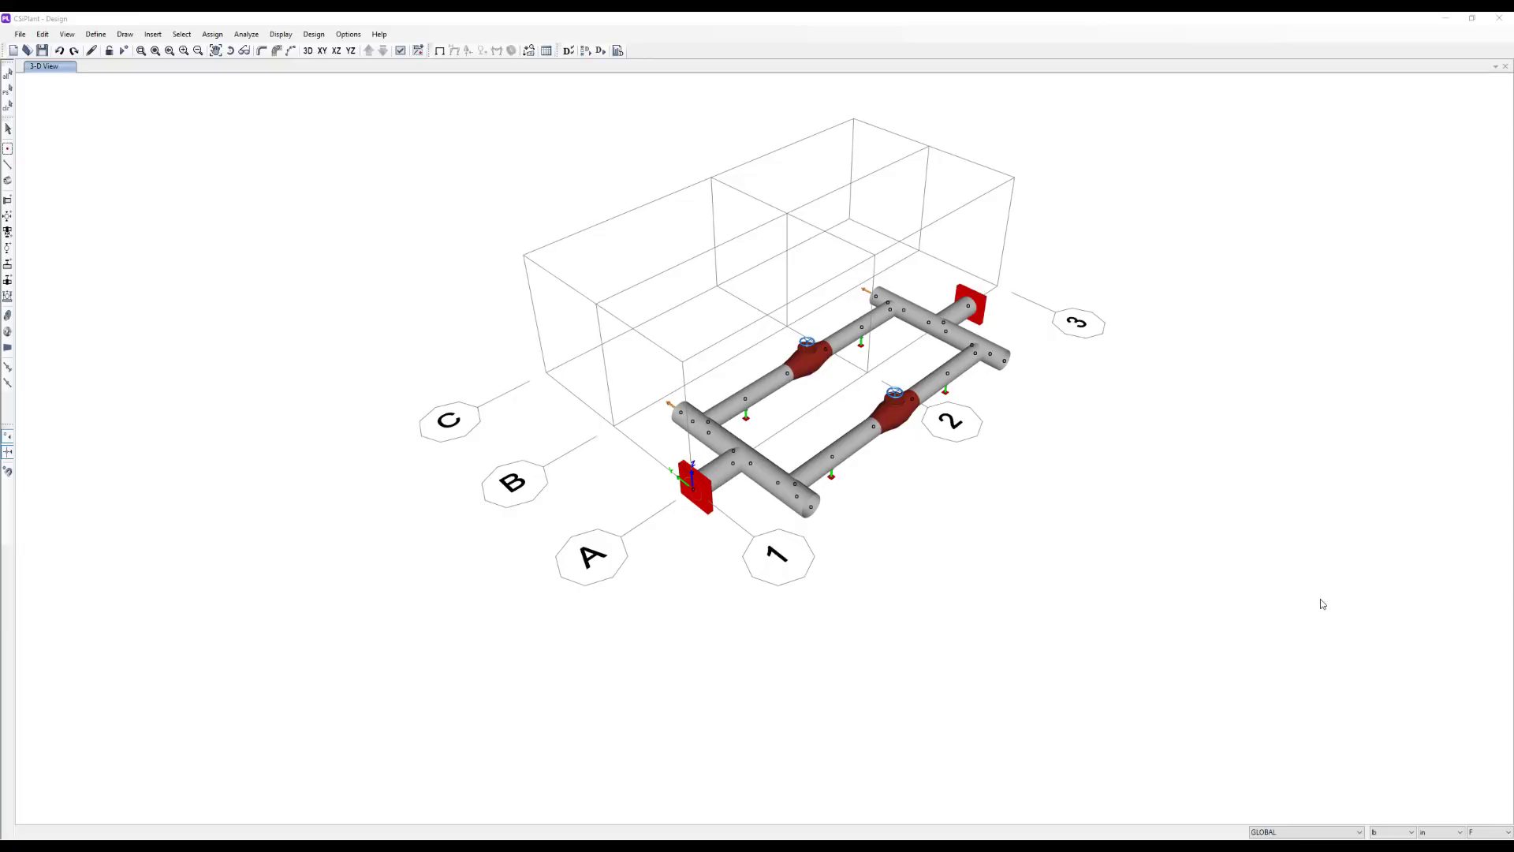
- Review the Example 3 - B31.3 and Example 3 - B31.J design requests, accept them, and run the analysis and design
click(318, 37)
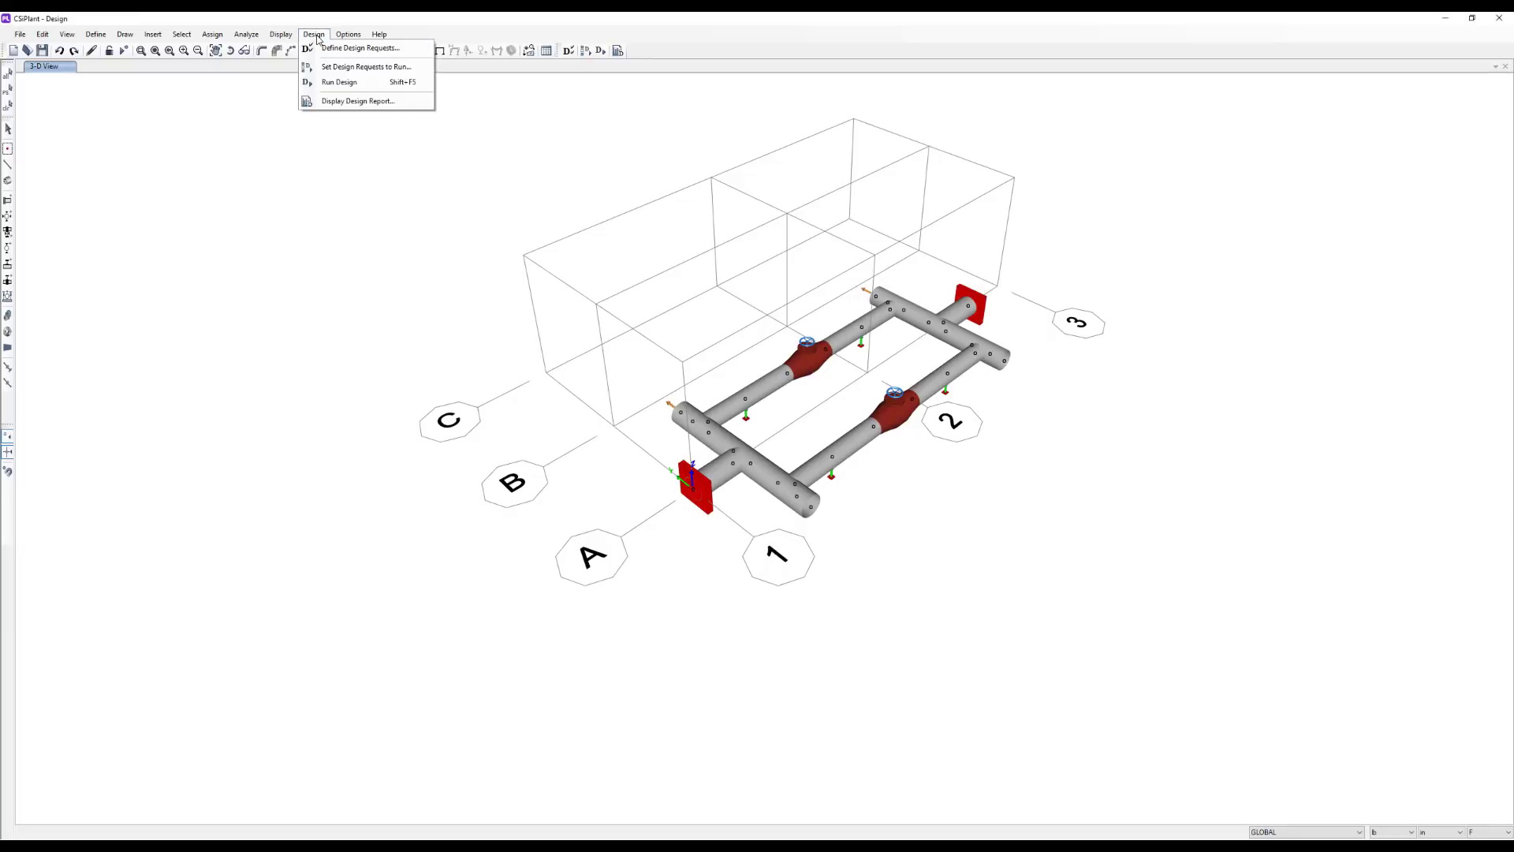
click(324, 49)
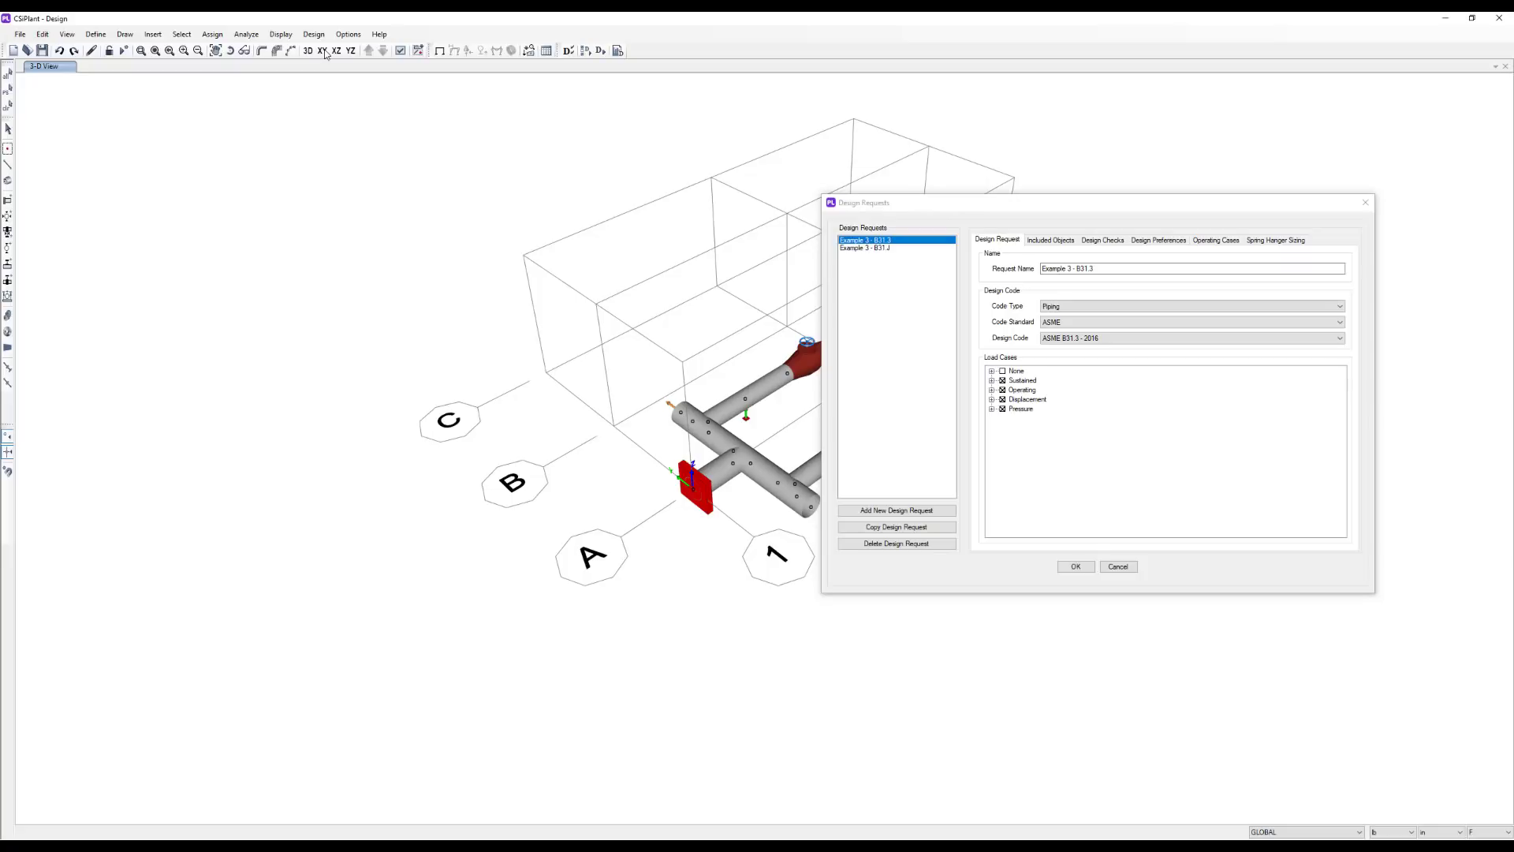
click(881, 250)
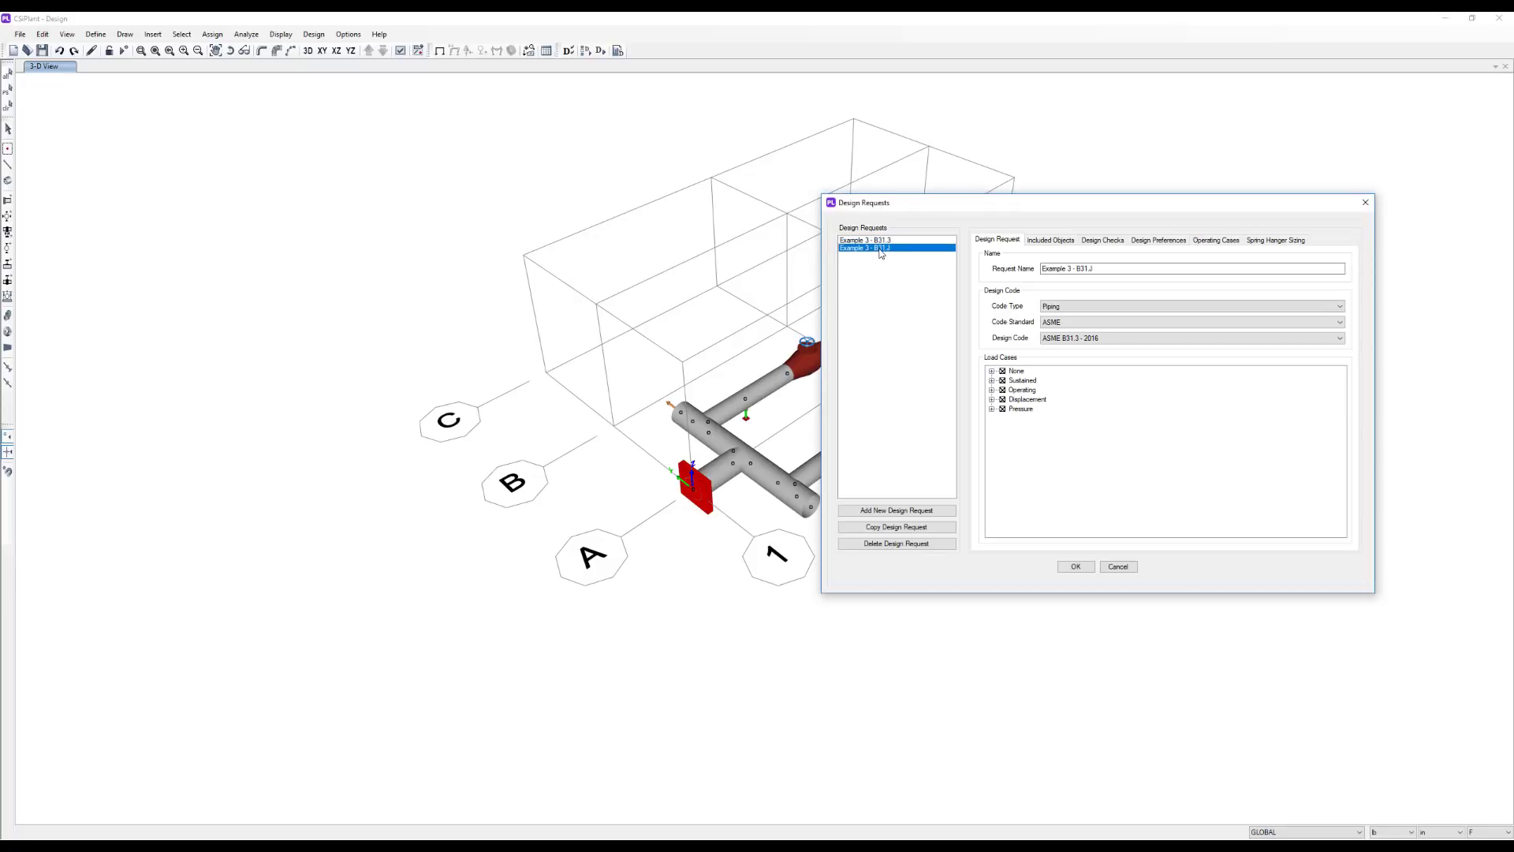
click(1074, 567)
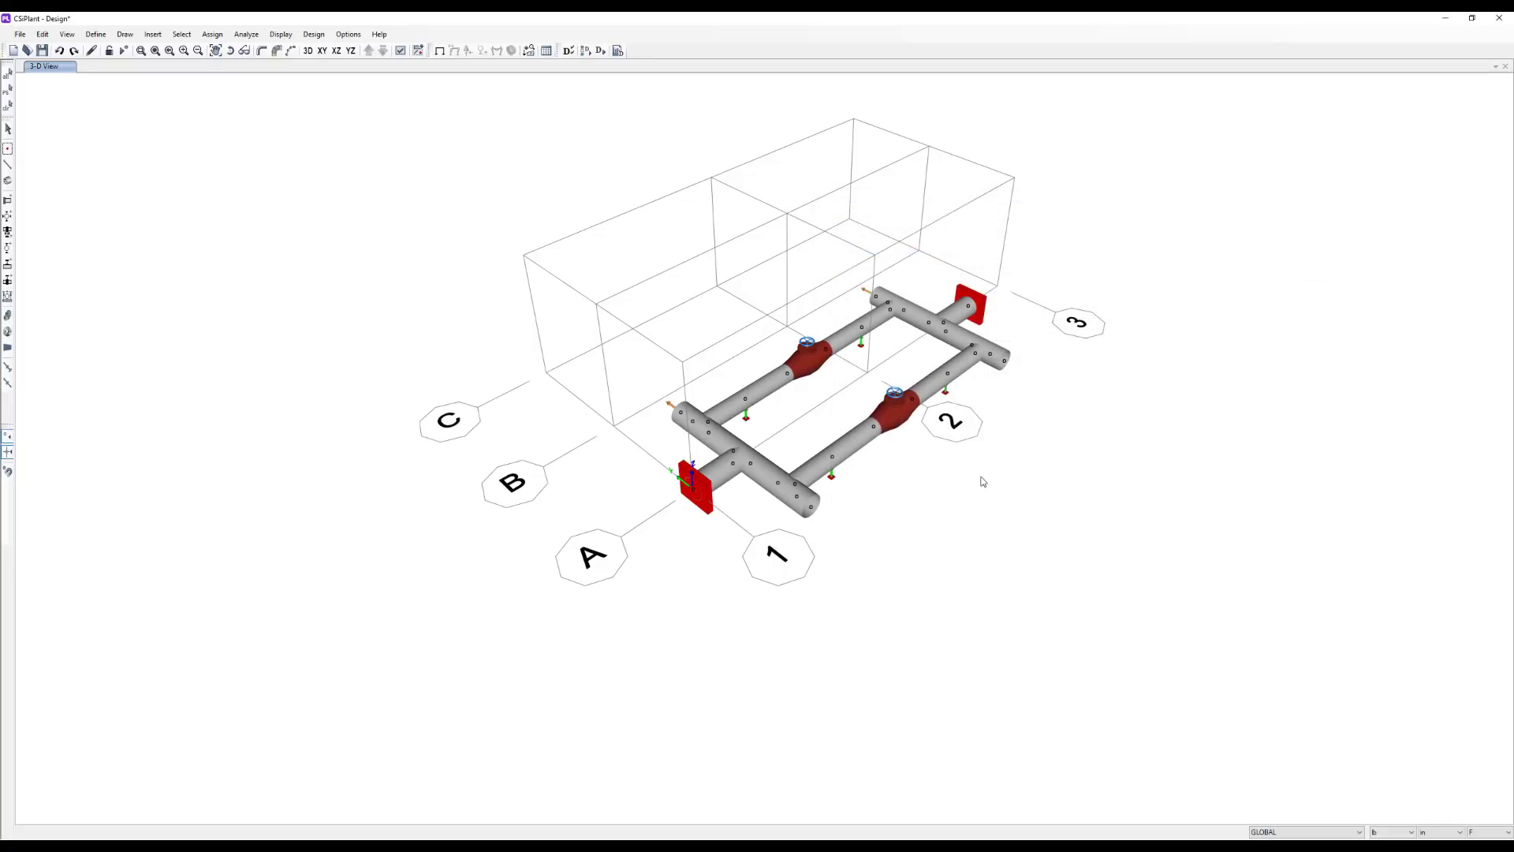
click(124, 51)
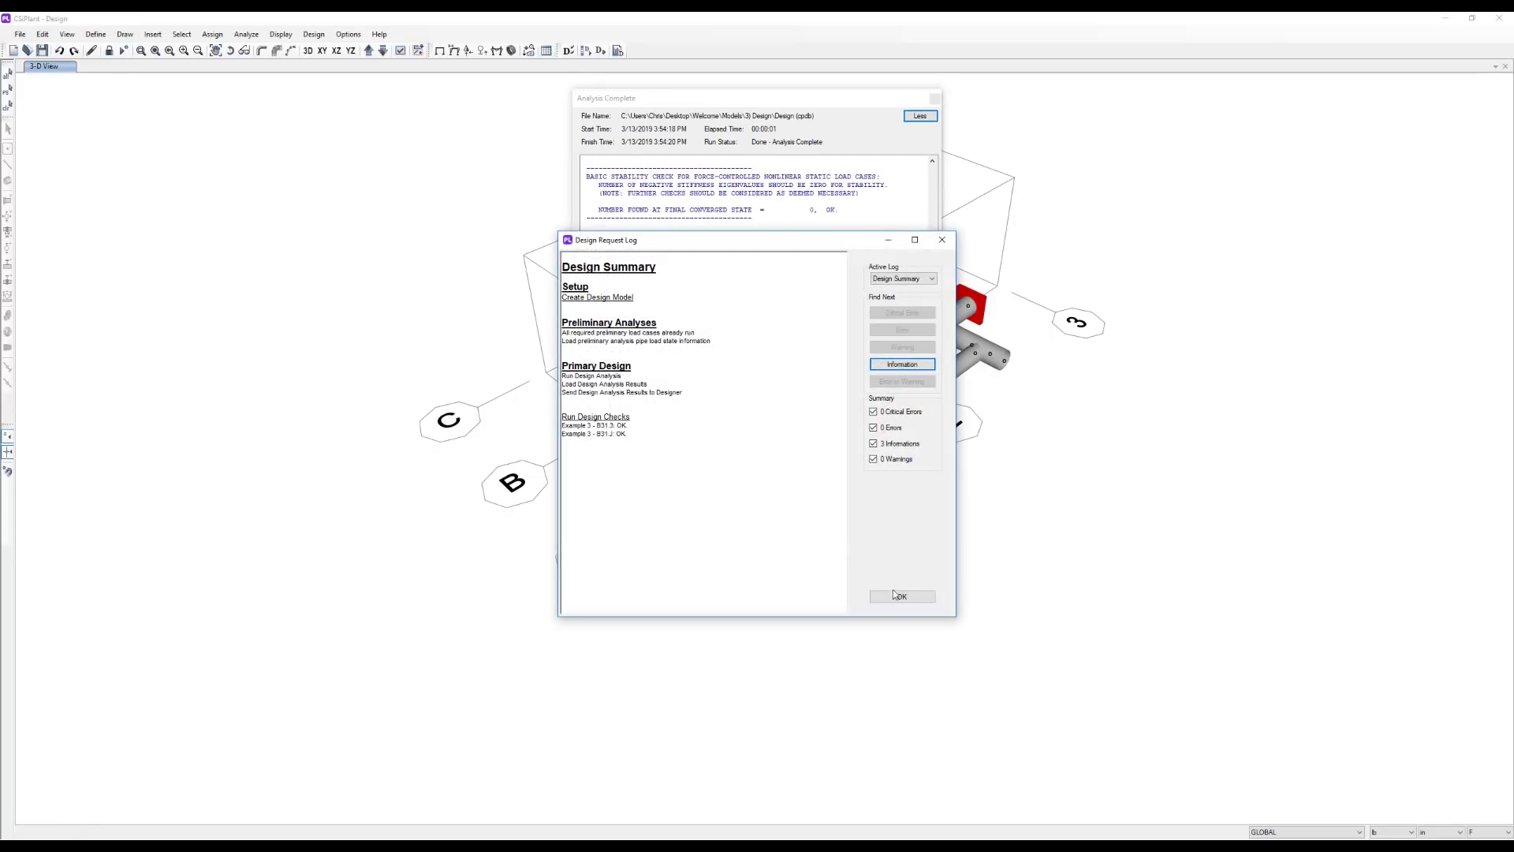
click(899, 596)
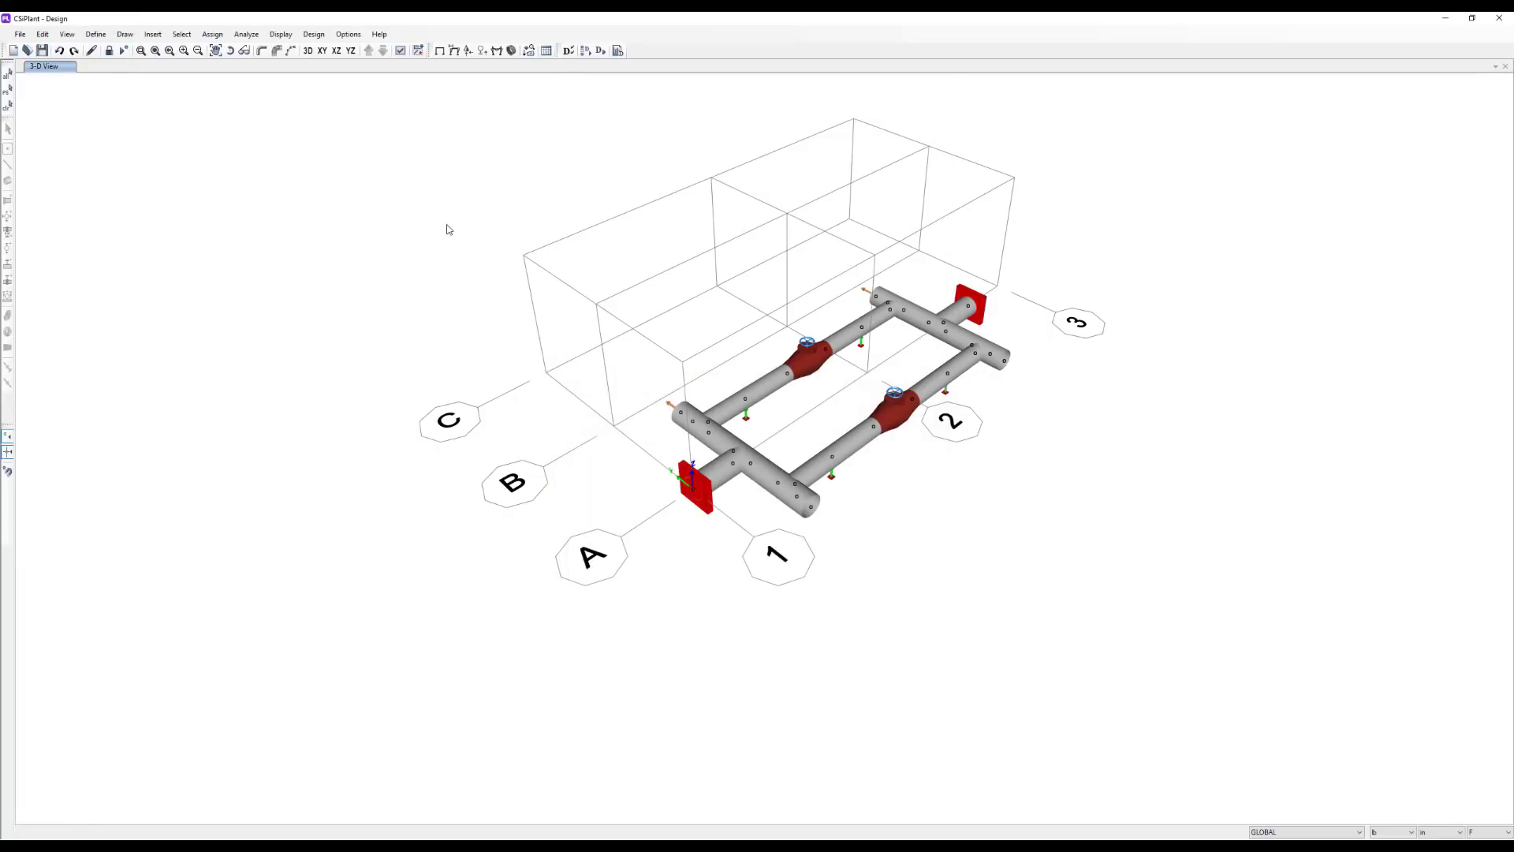
- Show the B31.3-2016 design request and design summary reports for both Example 3 requests and read through the pages
click(617, 51)
drag(572, 237, 305, 152)
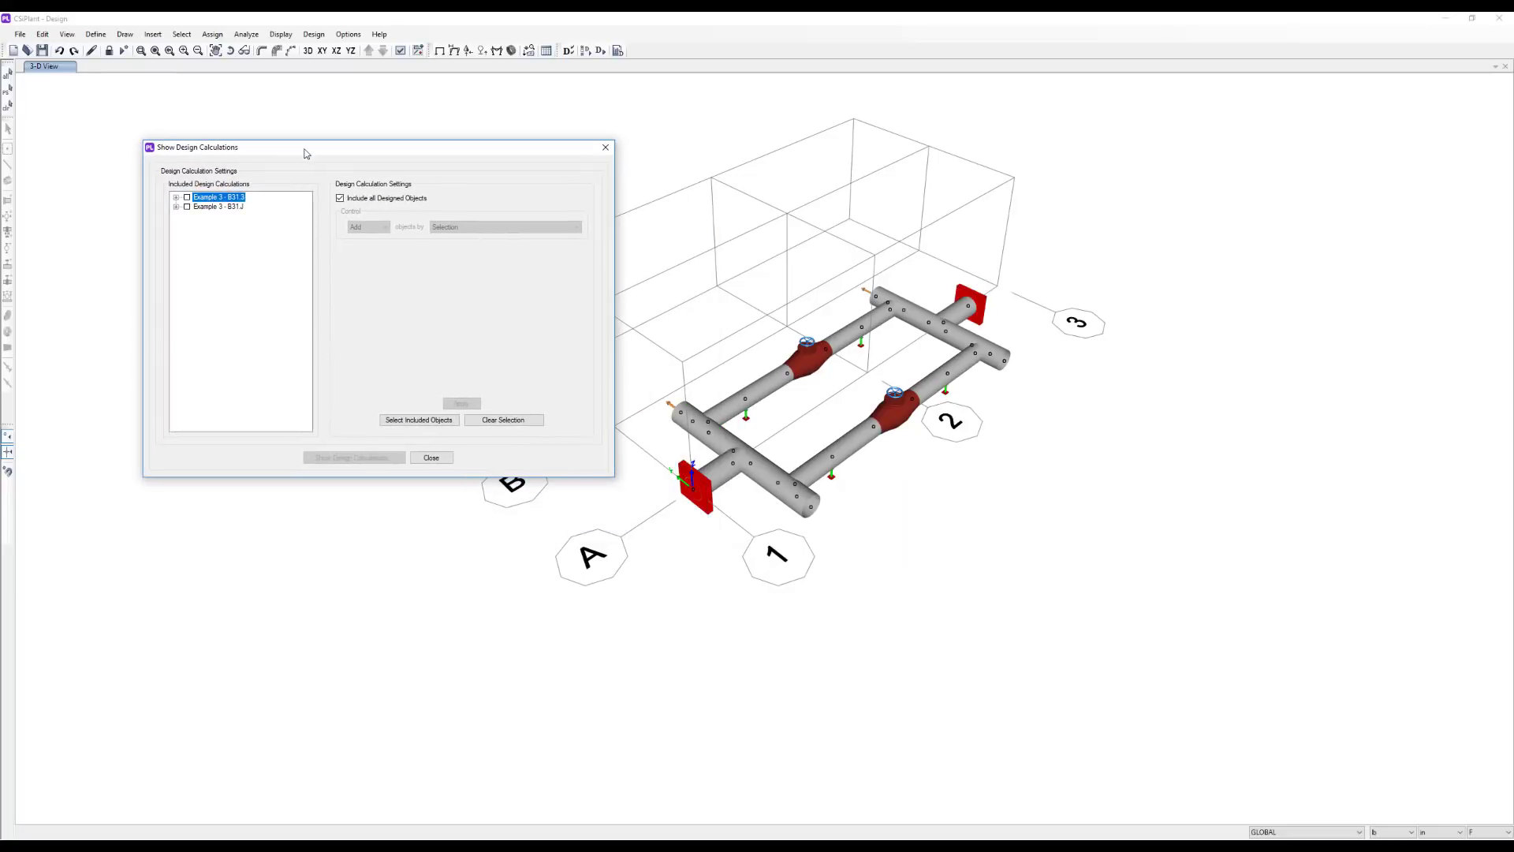
click(175, 197)
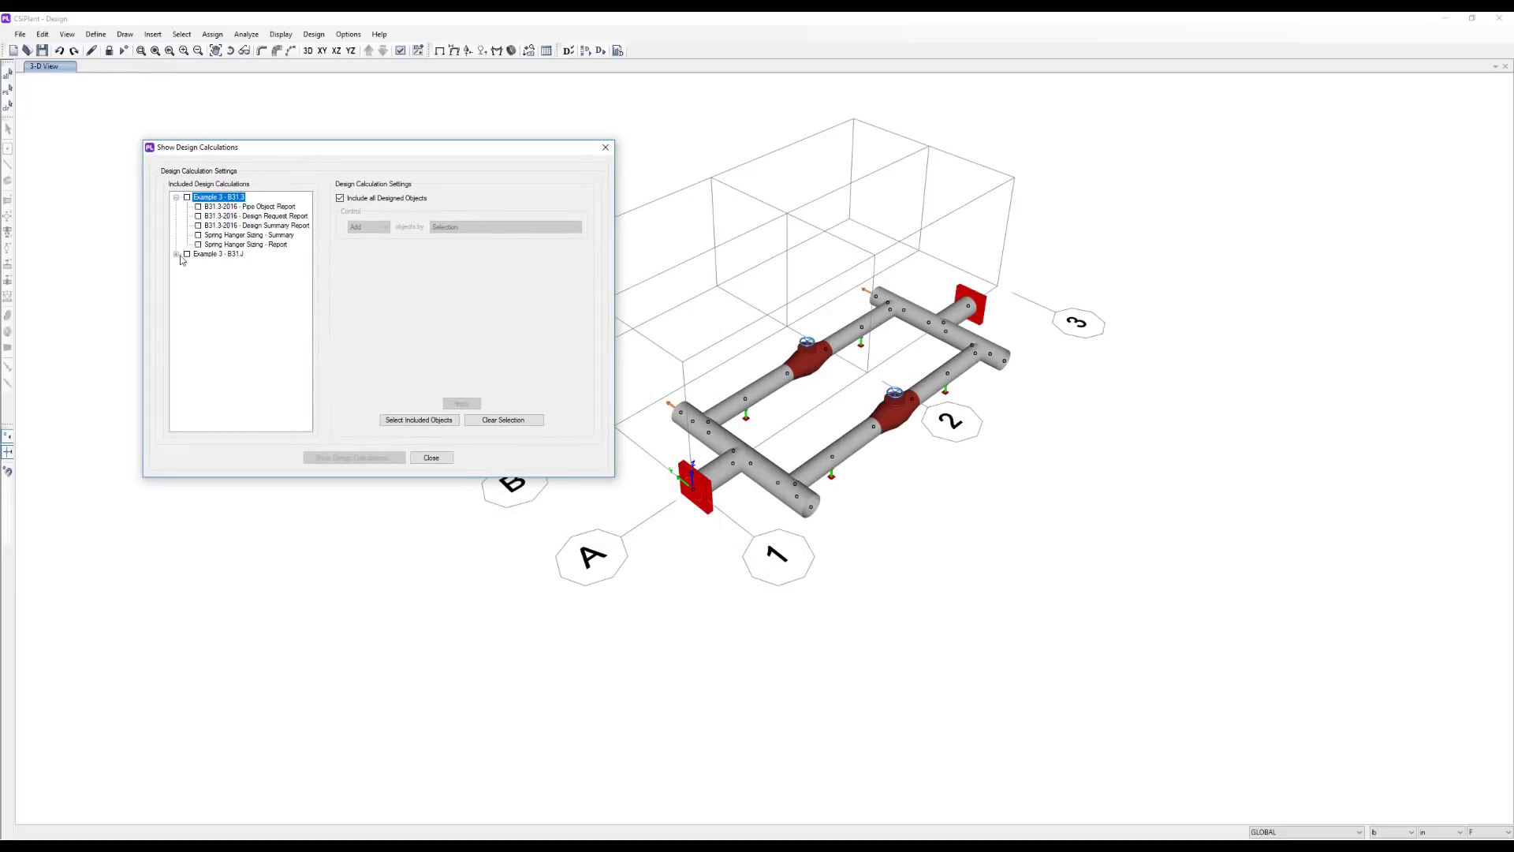
click(176, 254)
click(198, 282)
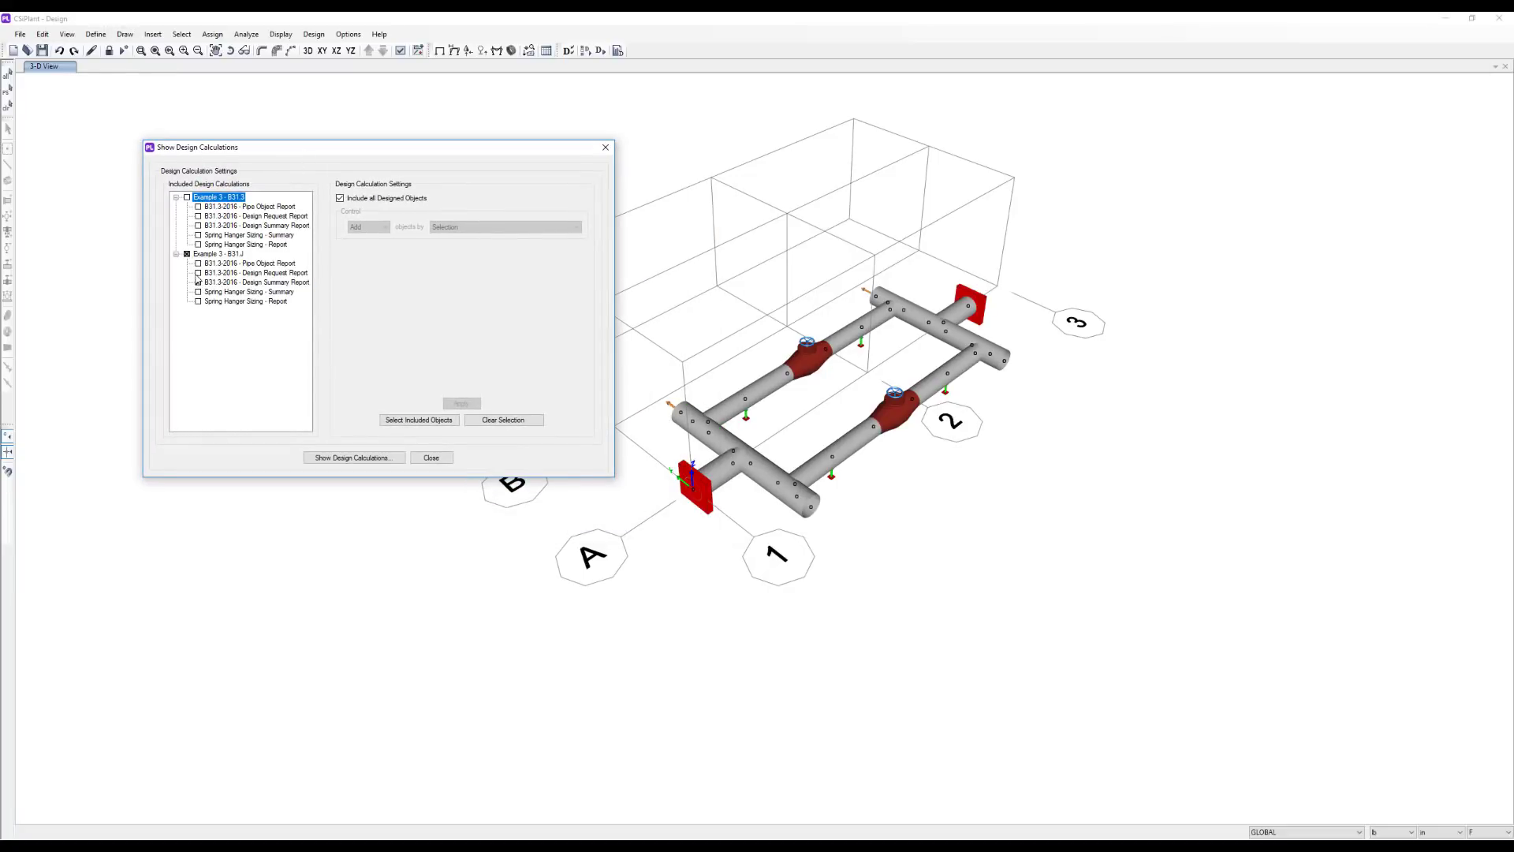
click(198, 273)
click(198, 226)
click(198, 216)
click(354, 457)
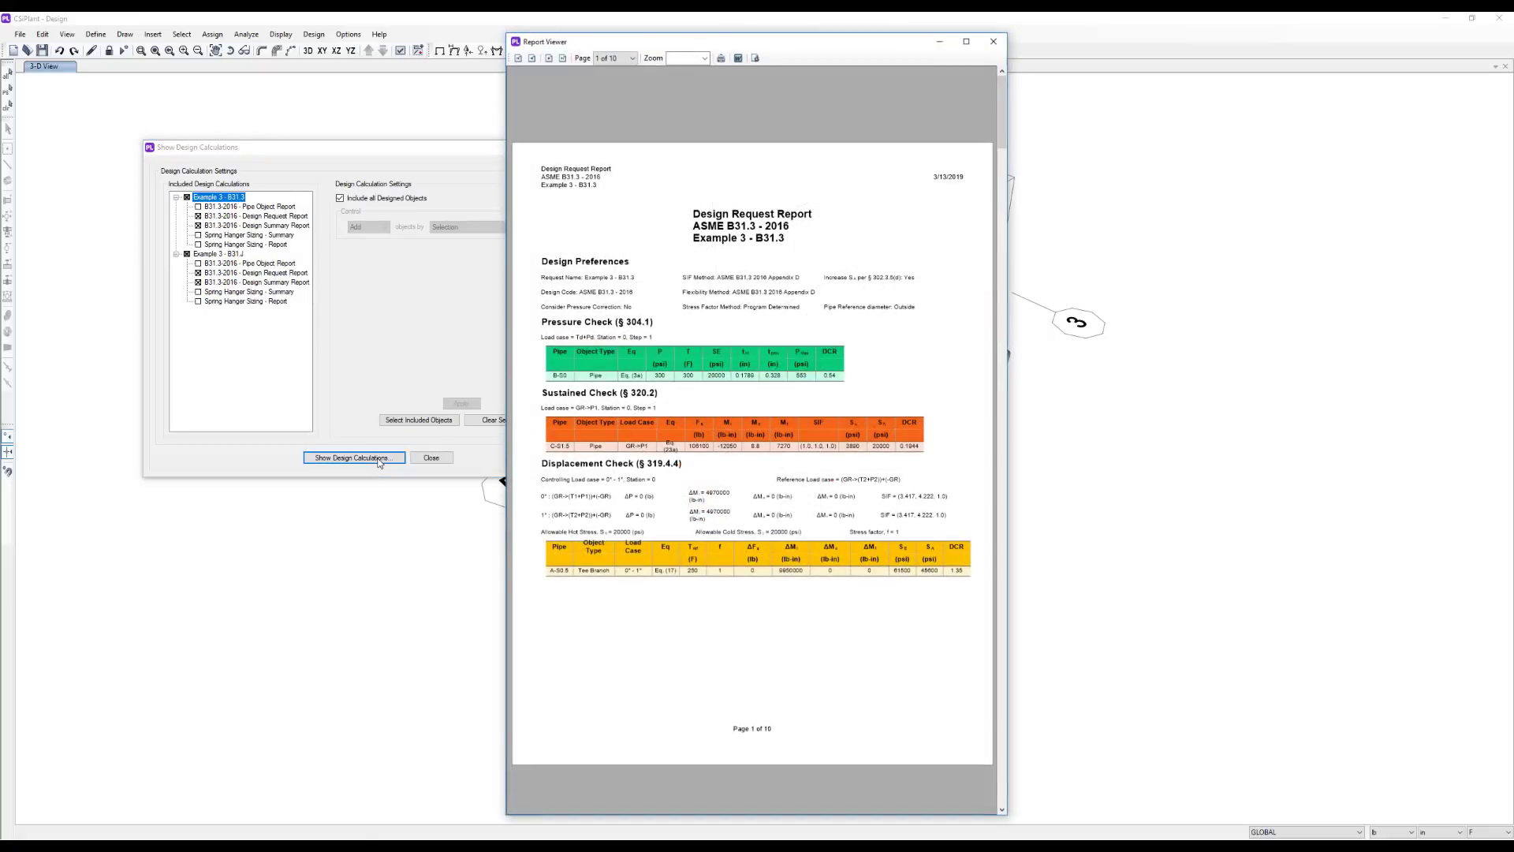
scroll(699, 428, down, 6)
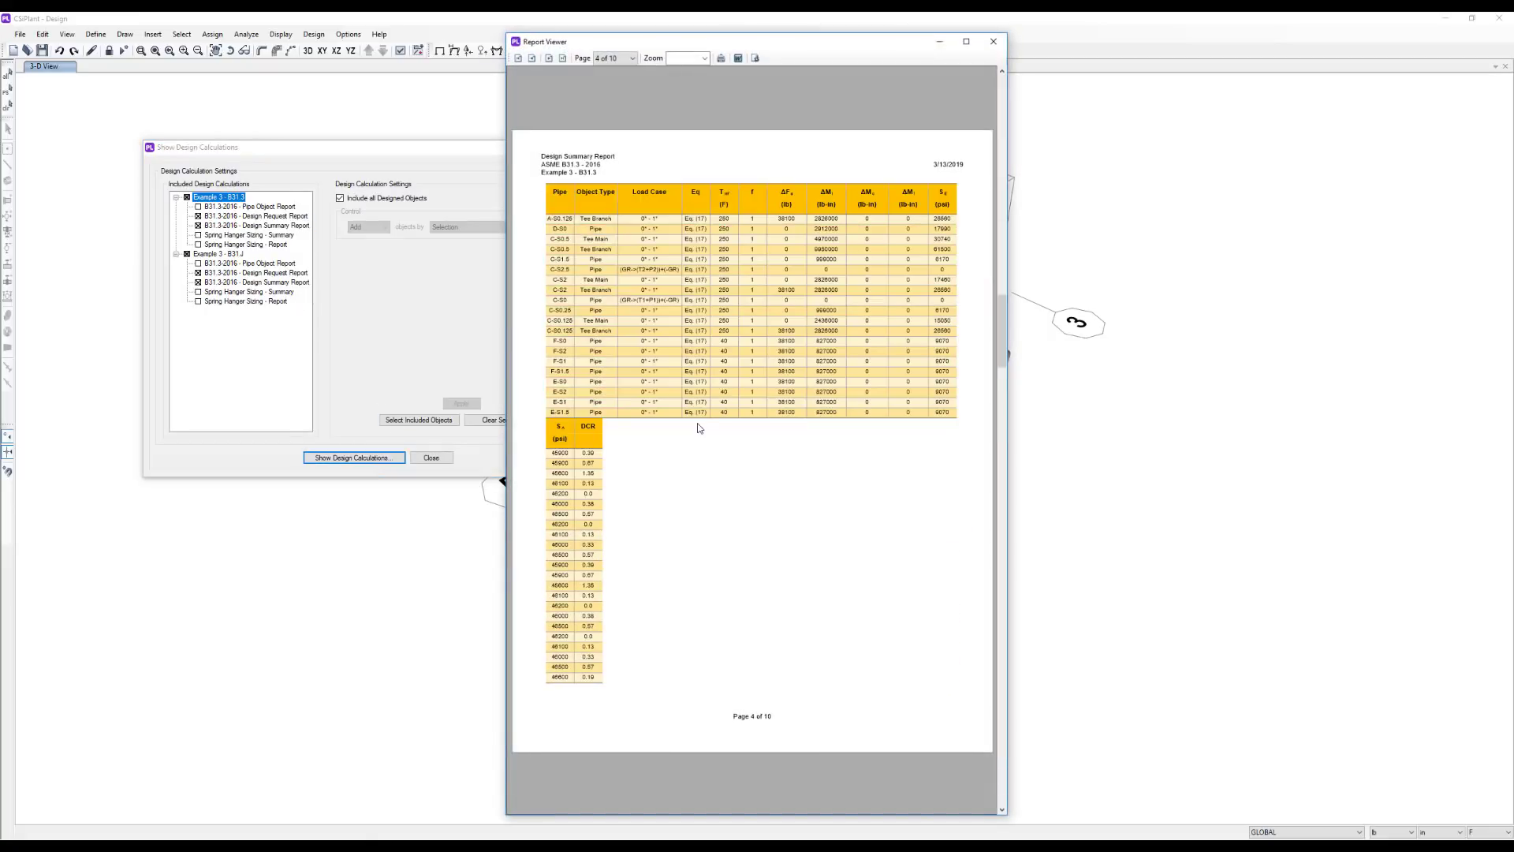
scroll(697, 428, down, 3)
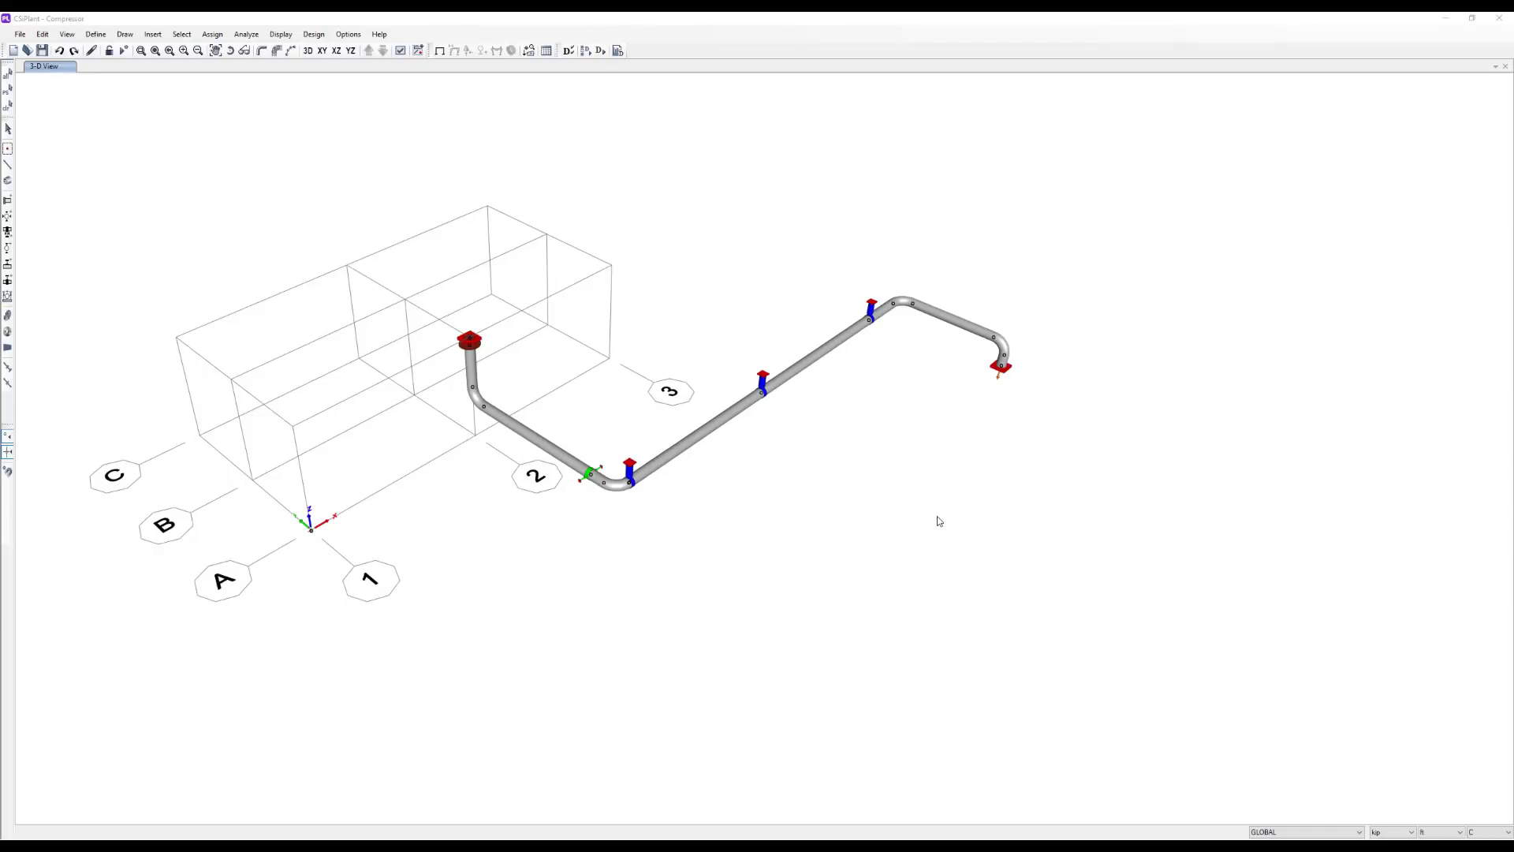
- Check the spring hanger sizing settings of the Compressor model's DR design request, and run the analysis and design
click(568, 51)
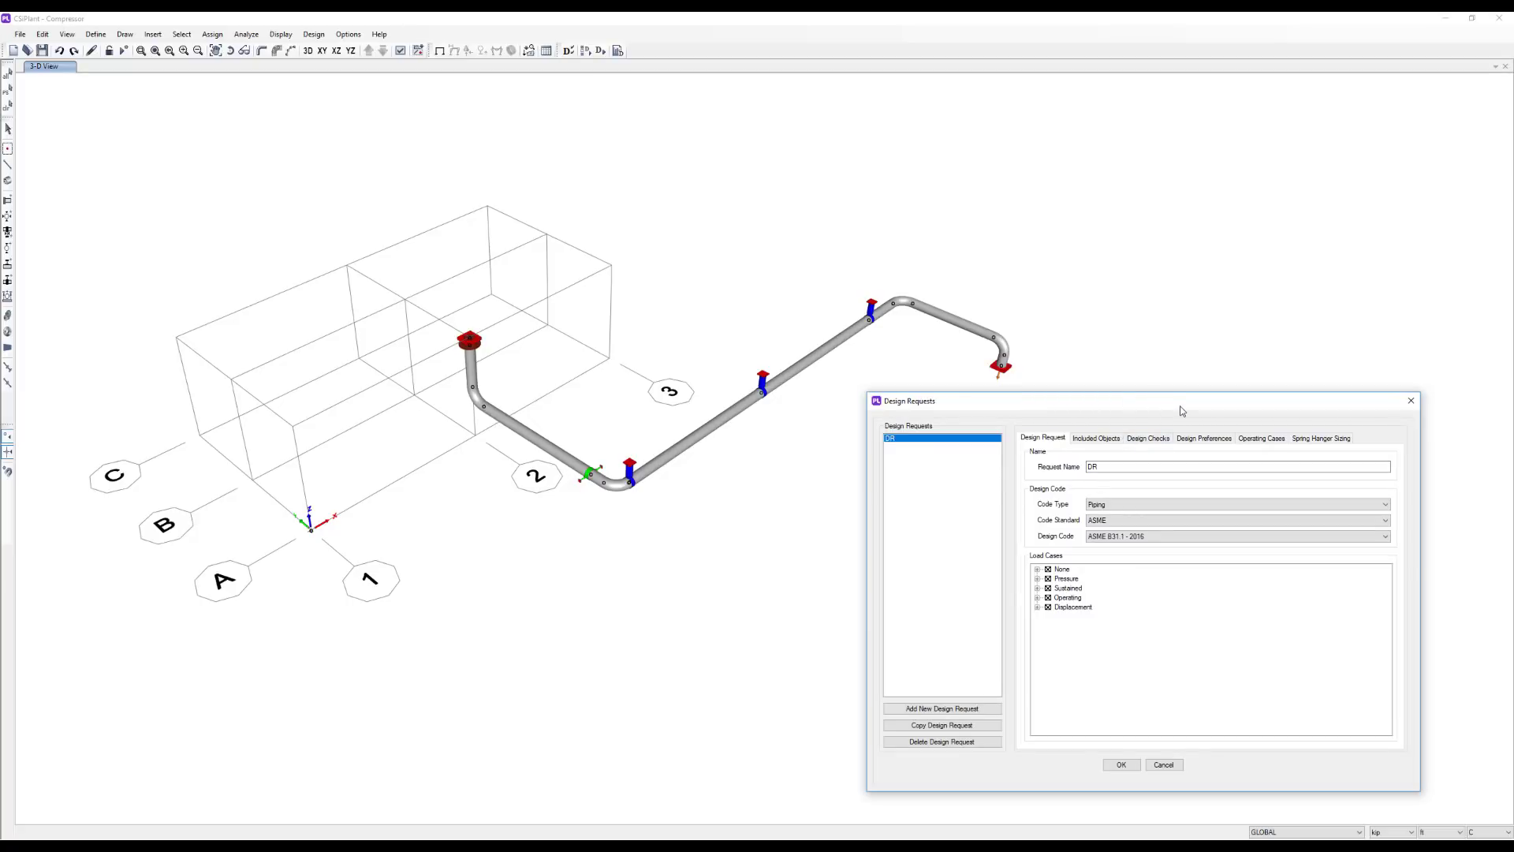
click(1336, 440)
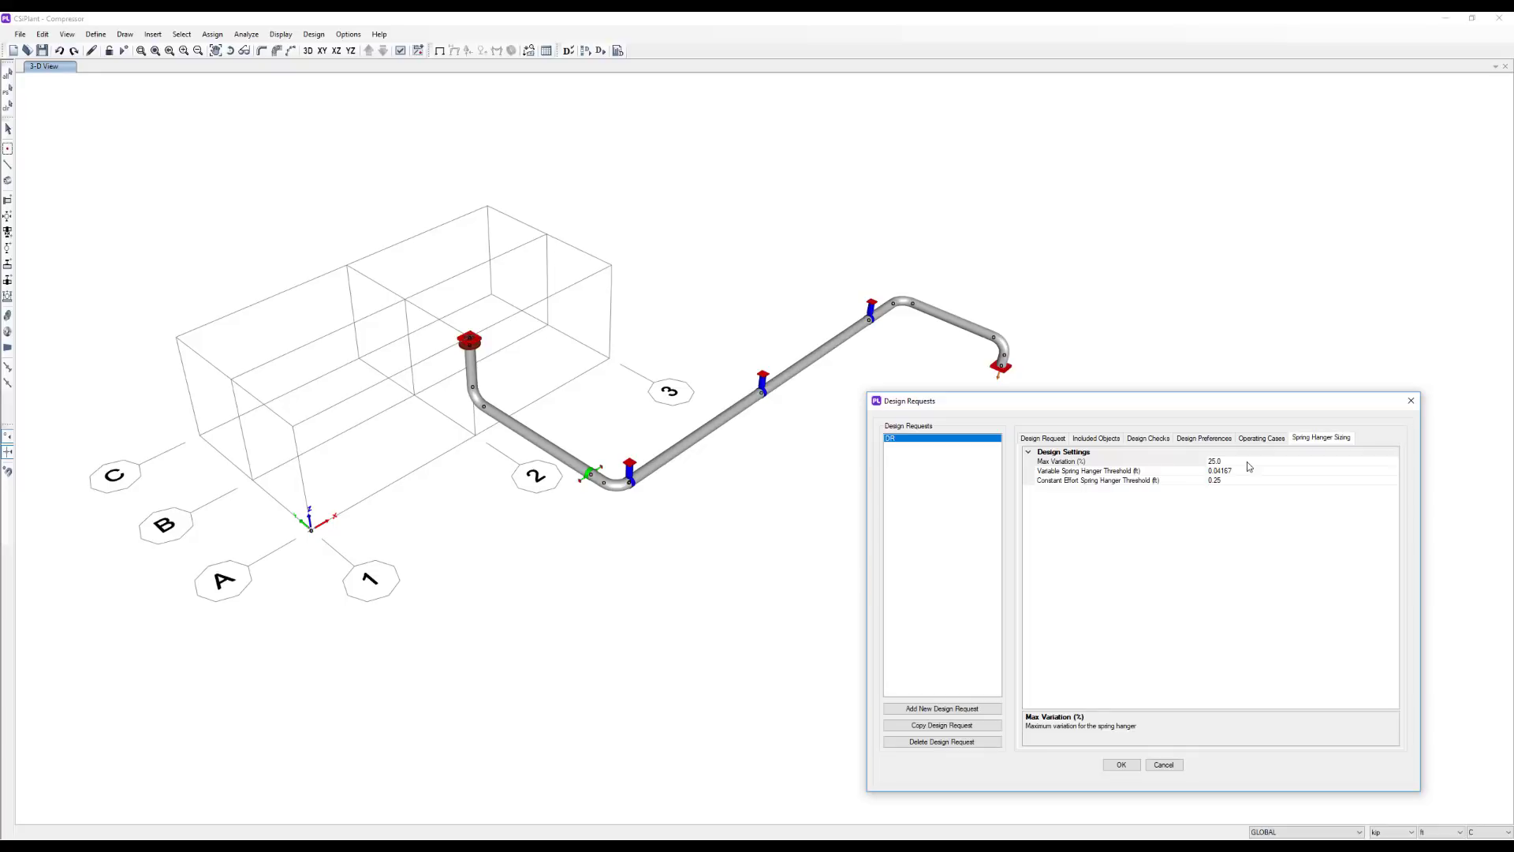
click(1411, 401)
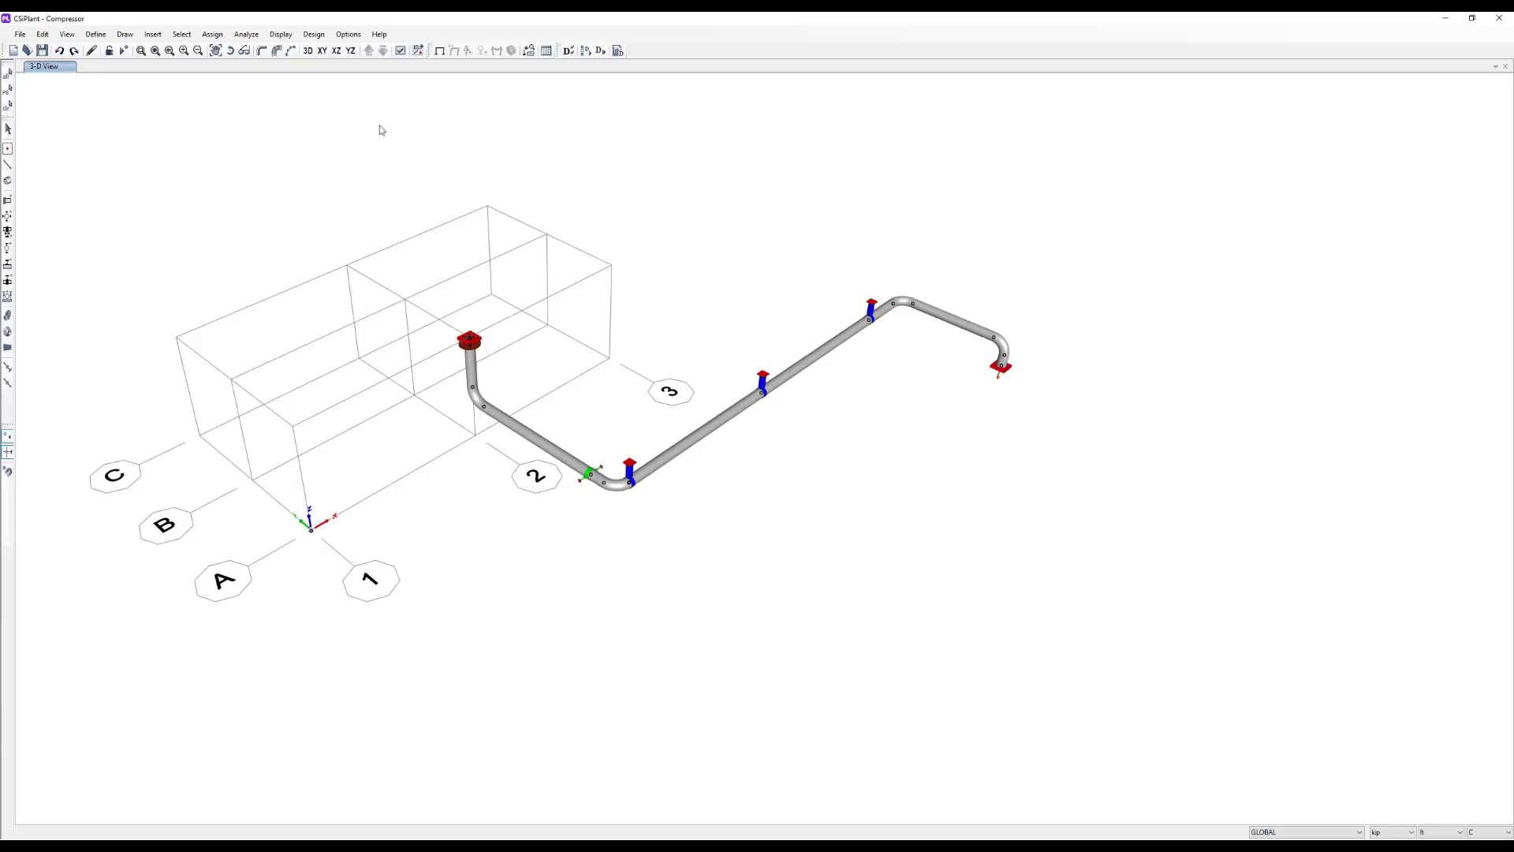
click(123, 51)
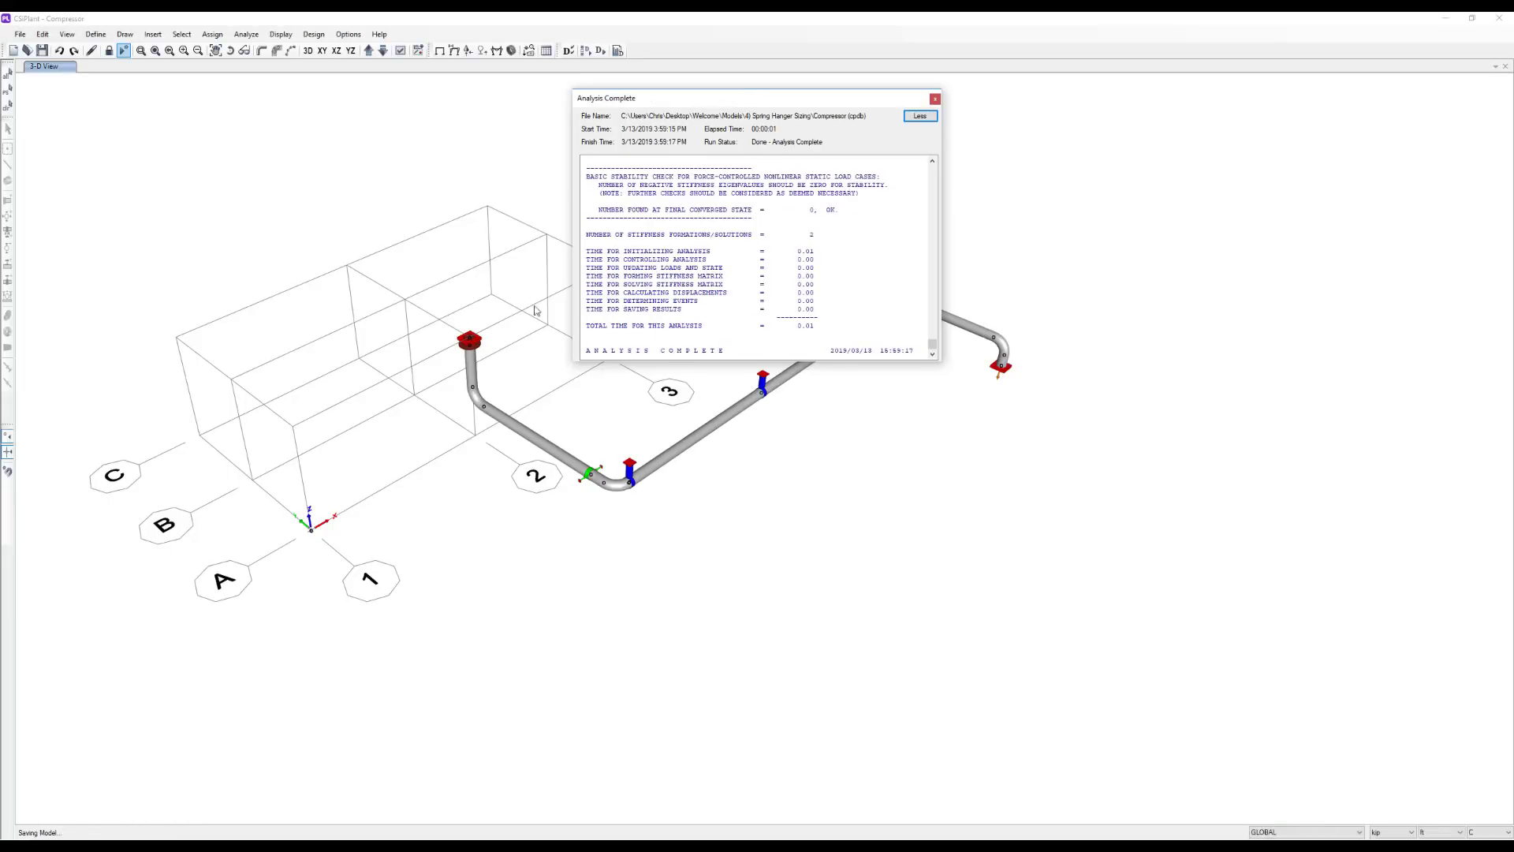
click(888, 603)
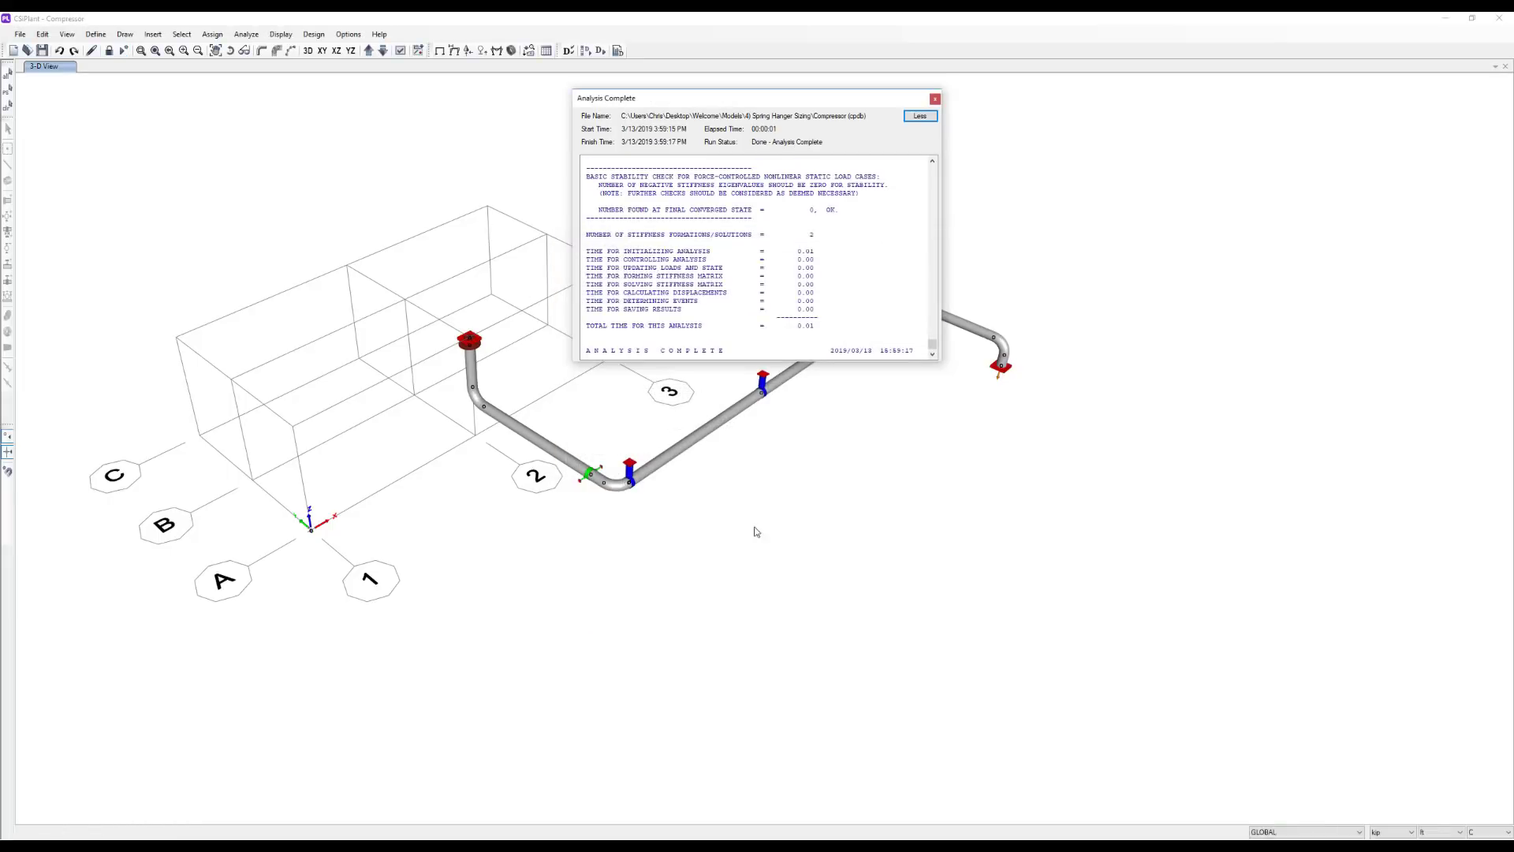
- Open the spring hanger sizing results for the hanger support Sup-3 beside the lower pipe elbow
right_click(641, 476)
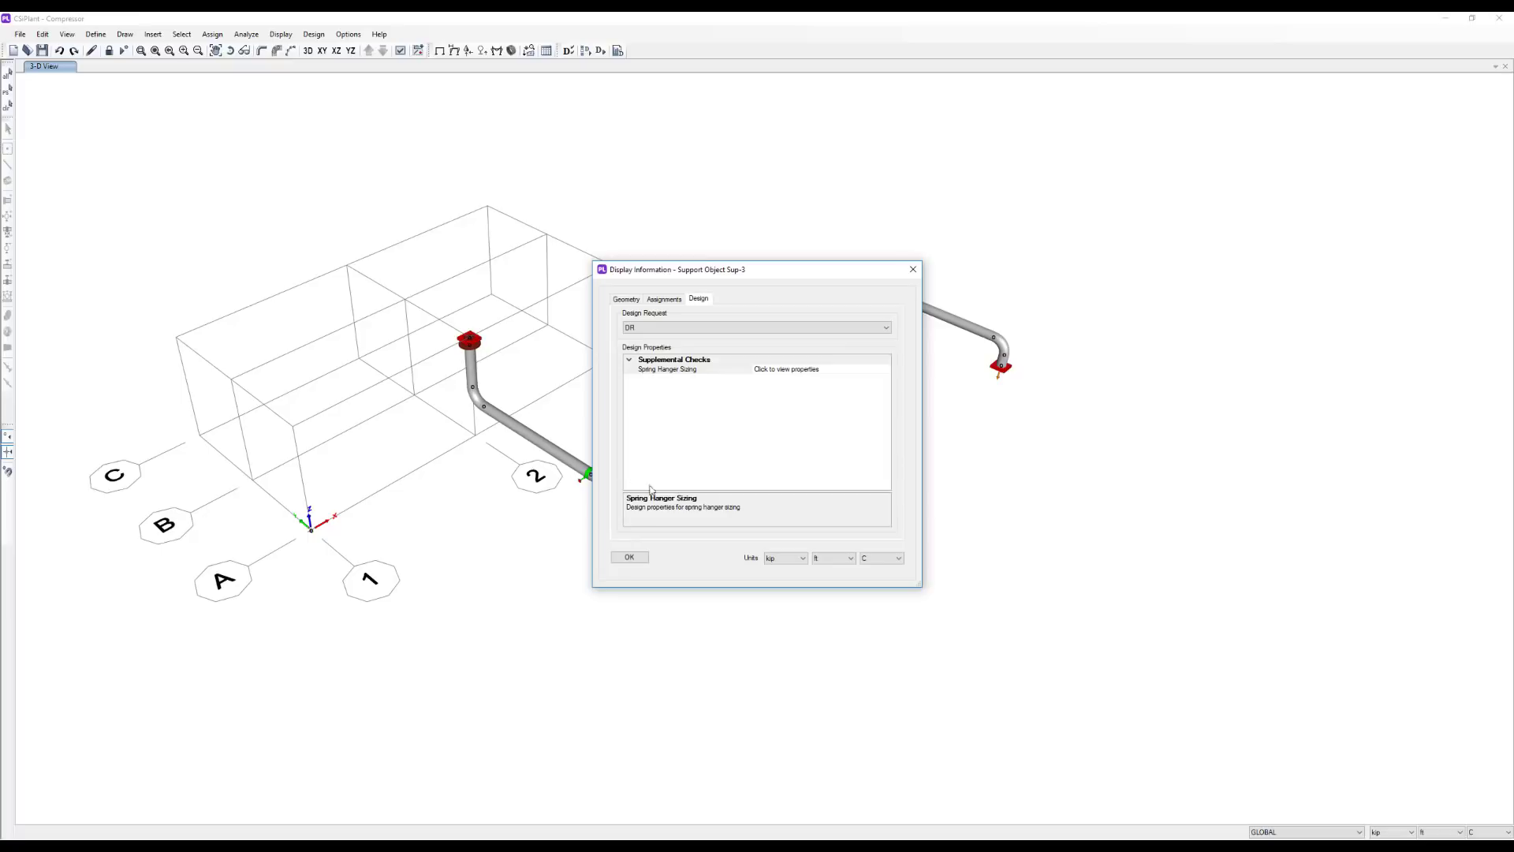
click(886, 370)
click(886, 370)
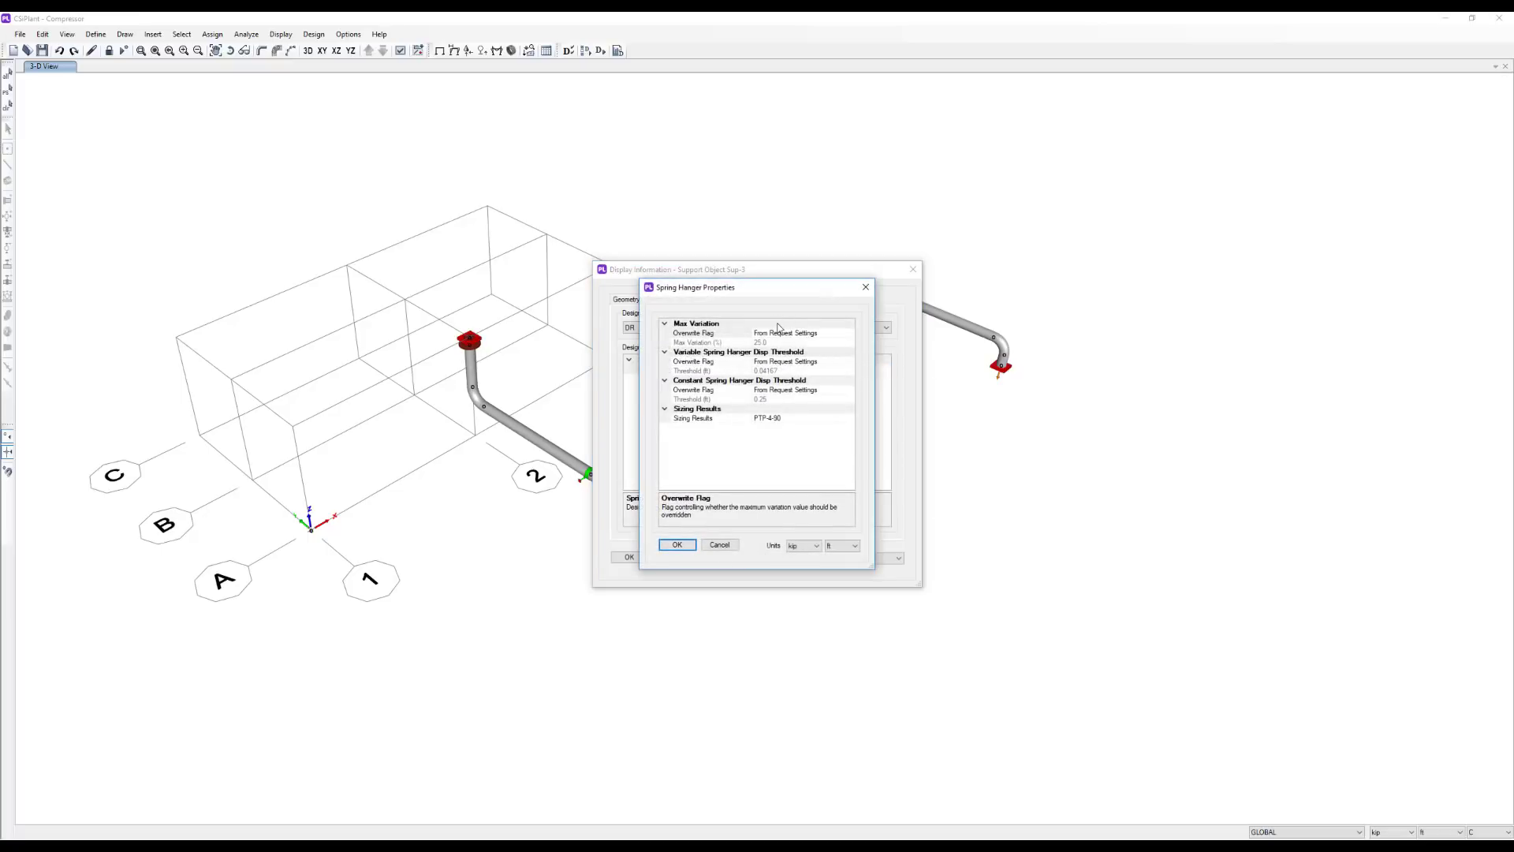
click(845, 421)
click(850, 419)
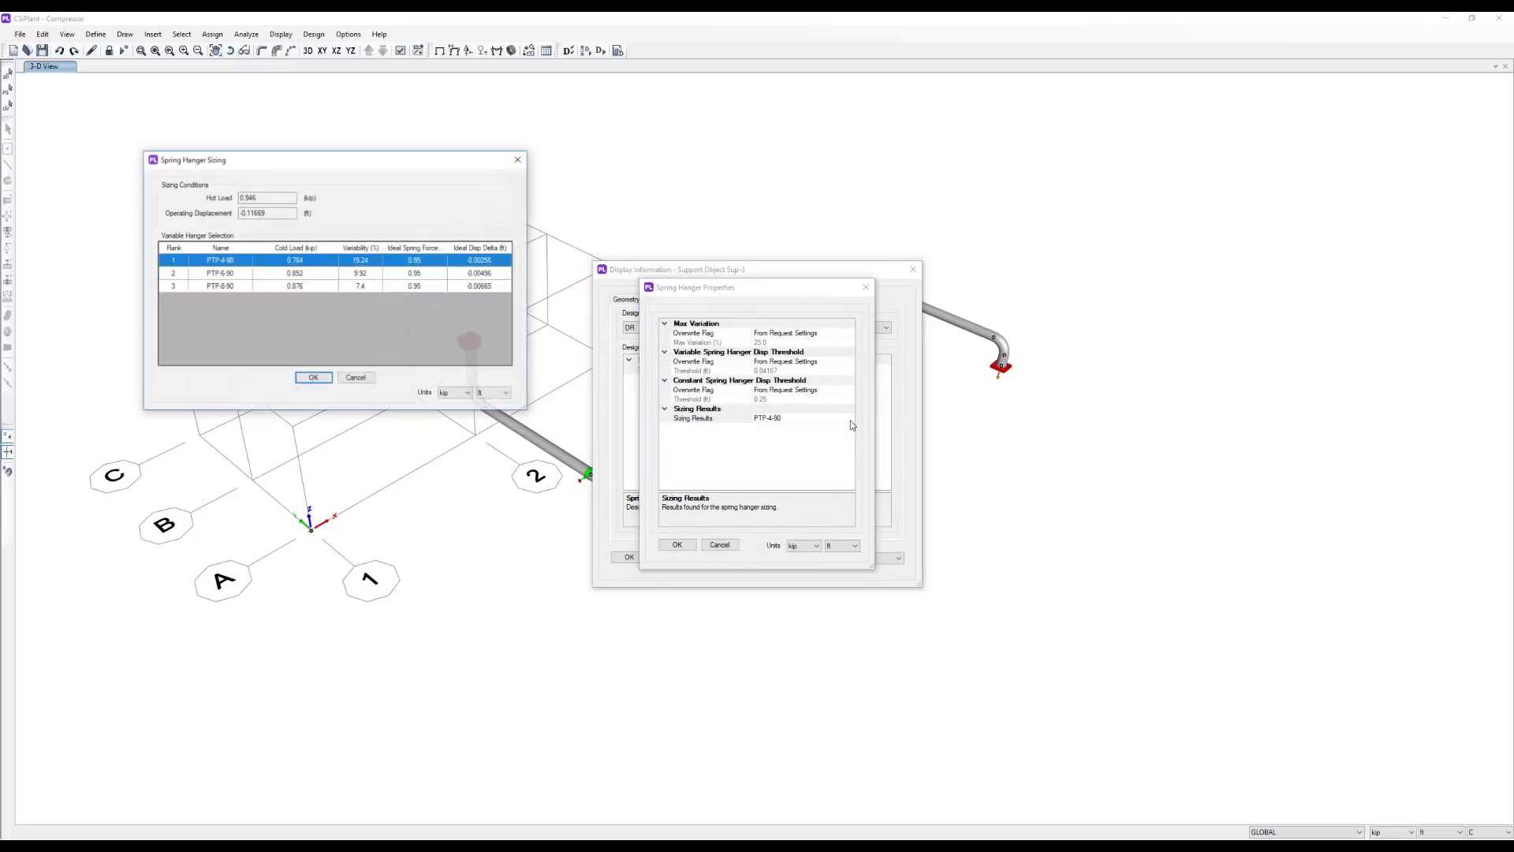